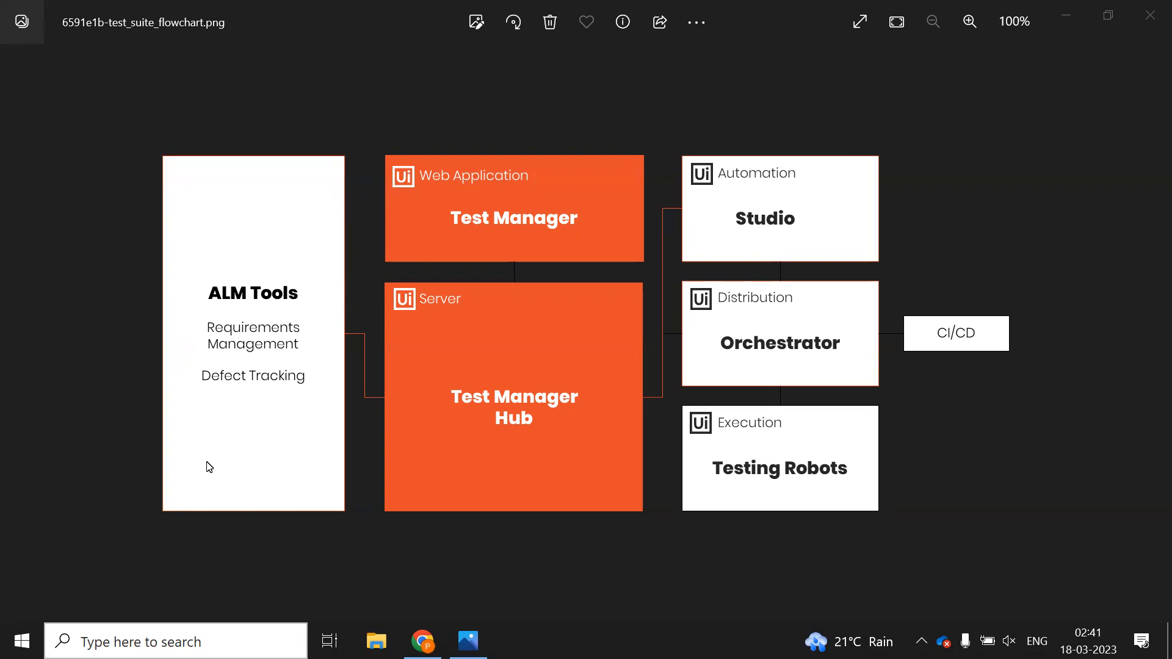
Close the flowchart image viewer and return from the Atlassian login tab to the Automation Cloud home page
left_click(1150, 15)
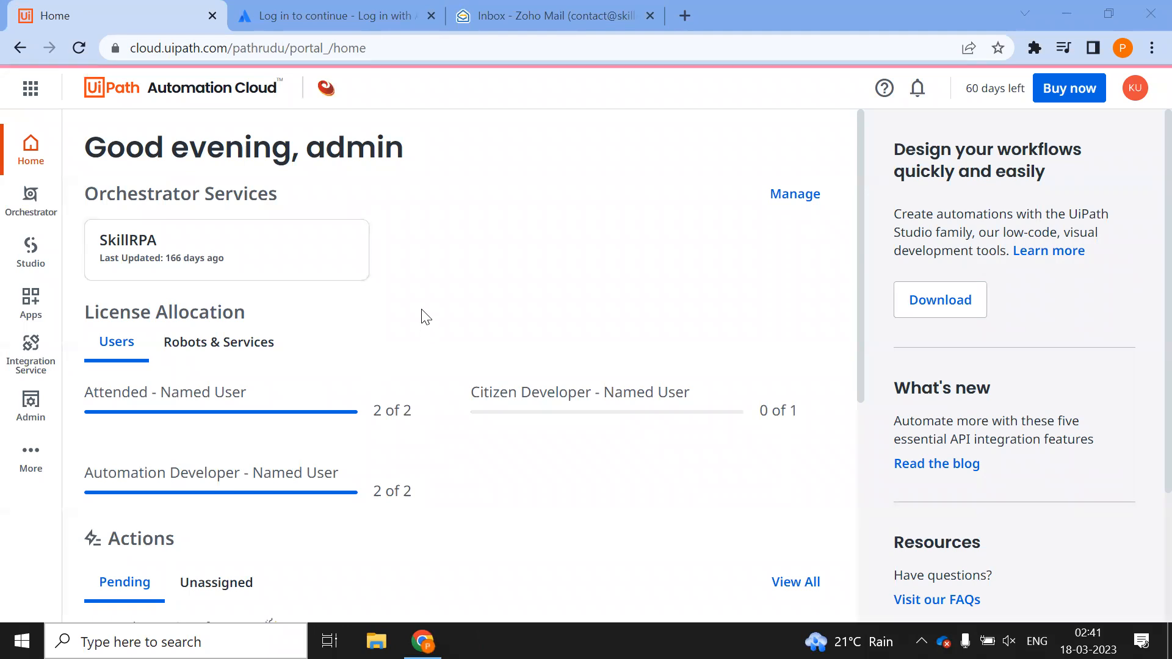
left_click(342, 14)
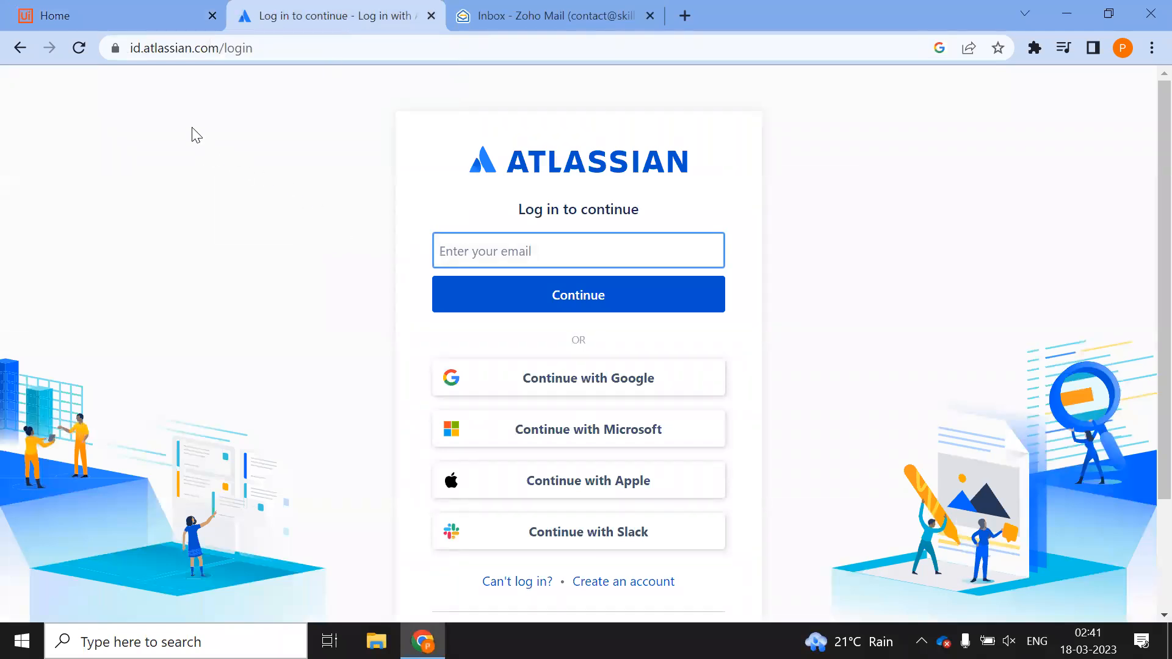
left_click(118, 11)
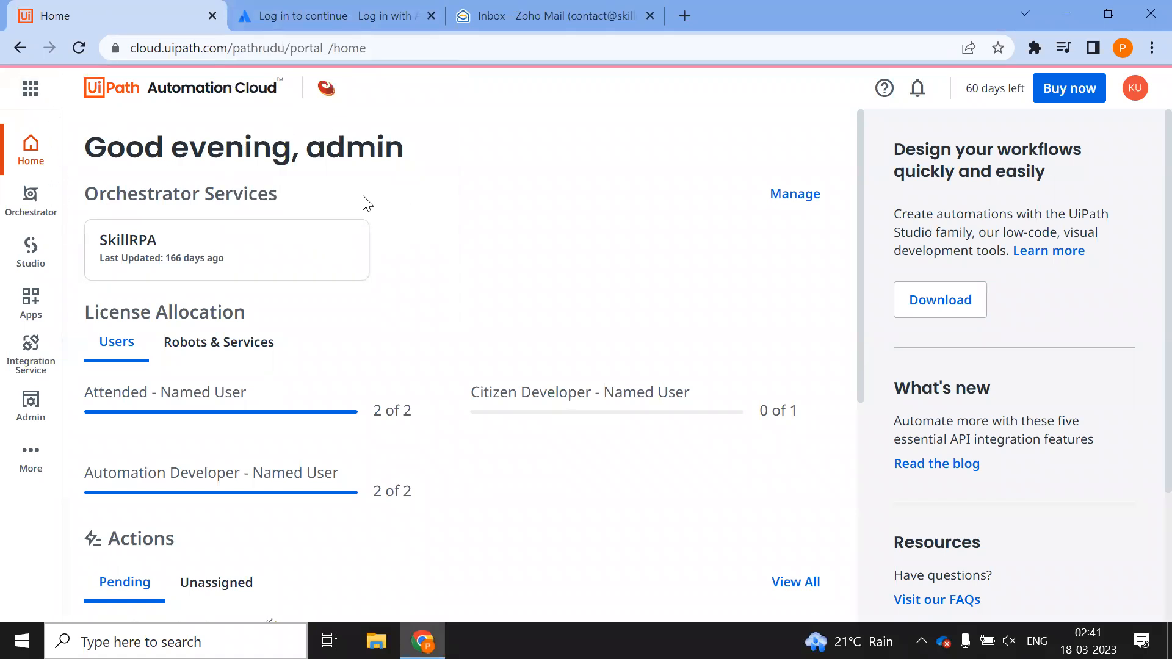
Browse the UiPath products list, then close it
left_click(25, 92)
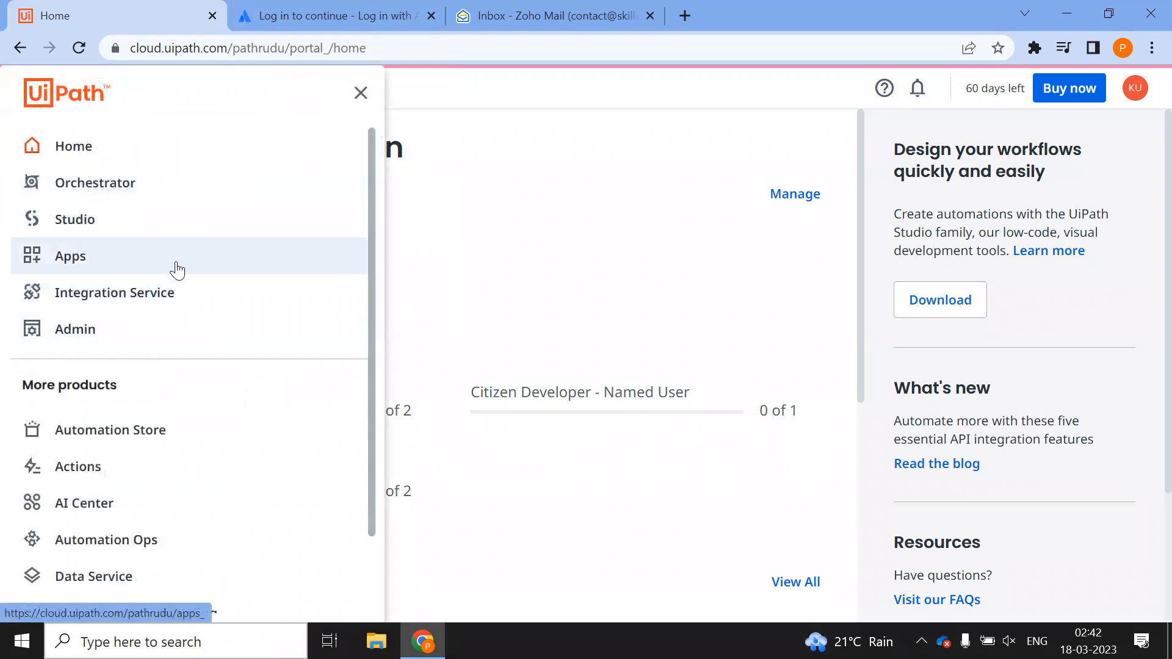
scroll(191, 423, "down", 1)
scroll(192, 423, "down", 1)
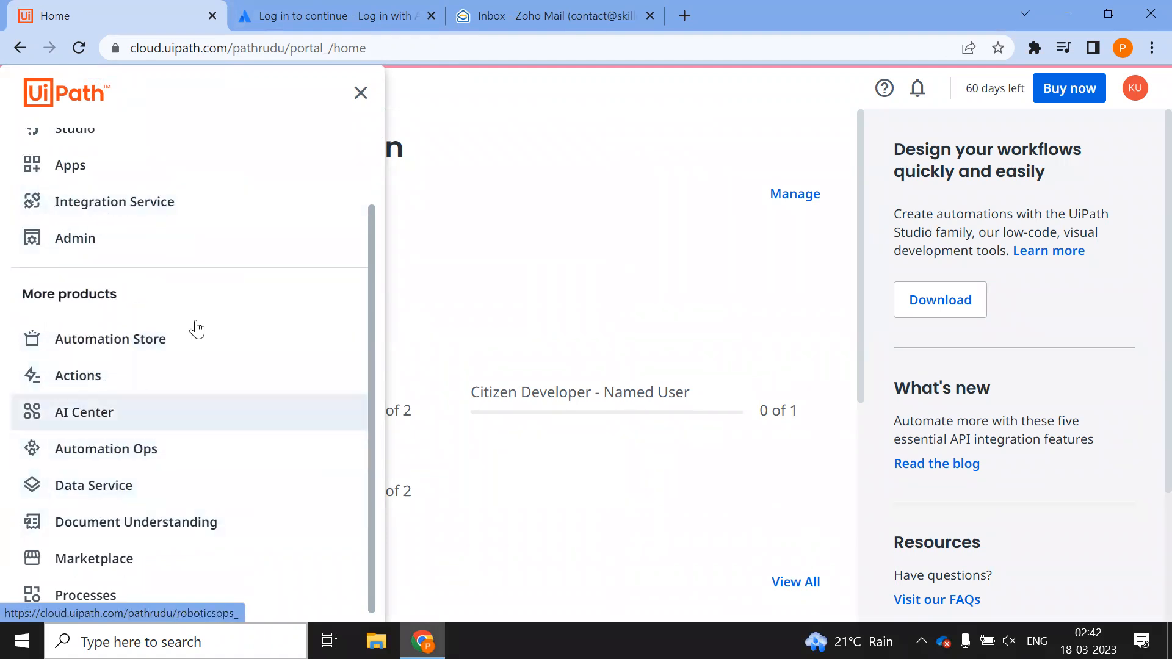
left_click(360, 92)
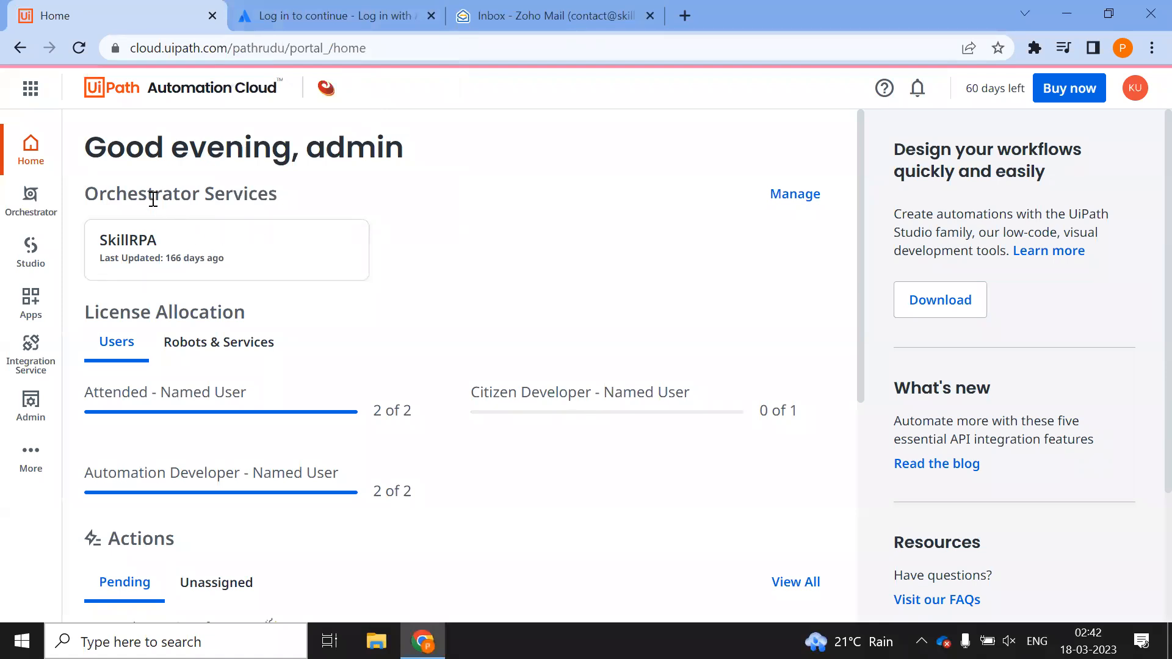
Go to the SkillRPA tenant's Services page in organization administration
left_click(799, 196)
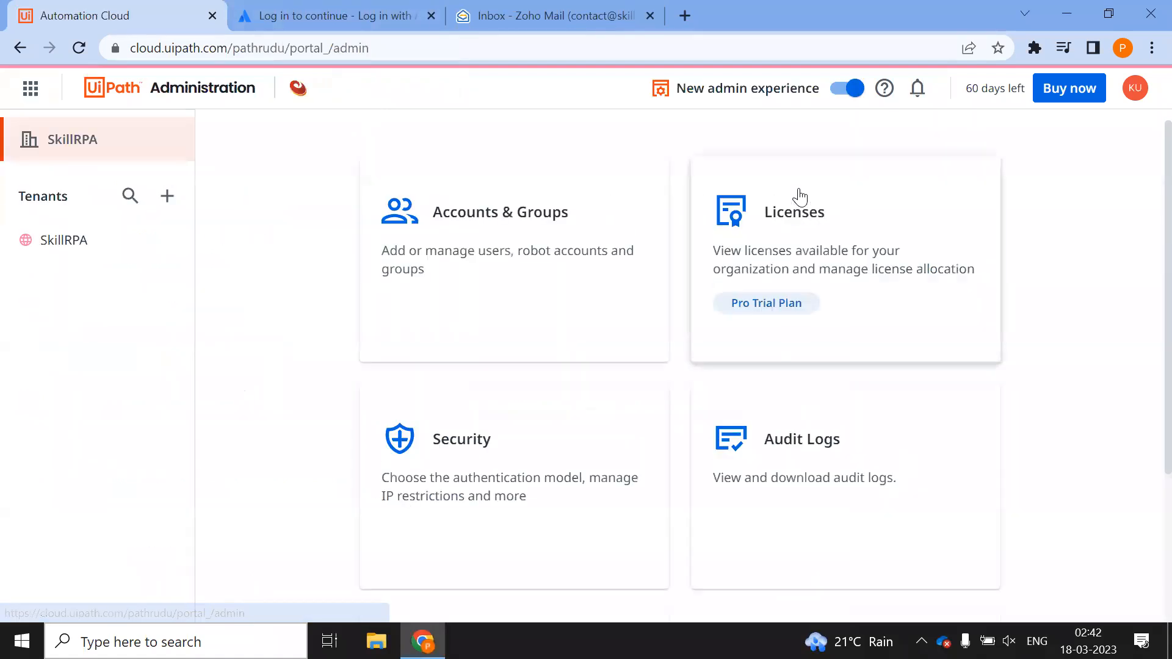
left_click(69, 249)
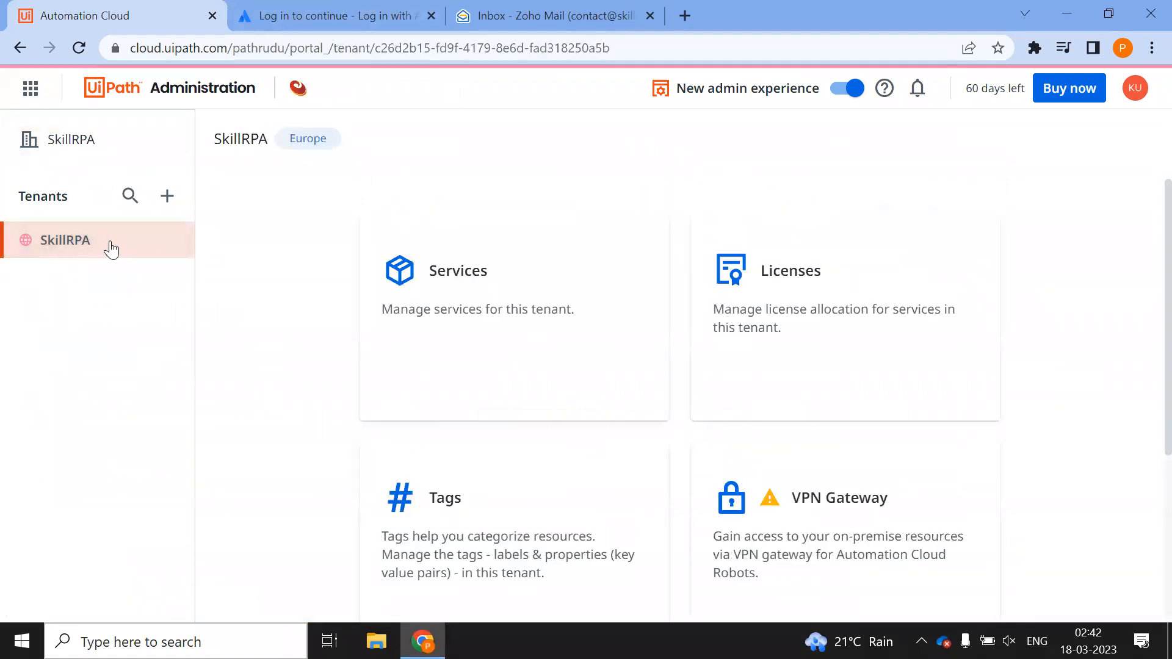
left_click(492, 290)
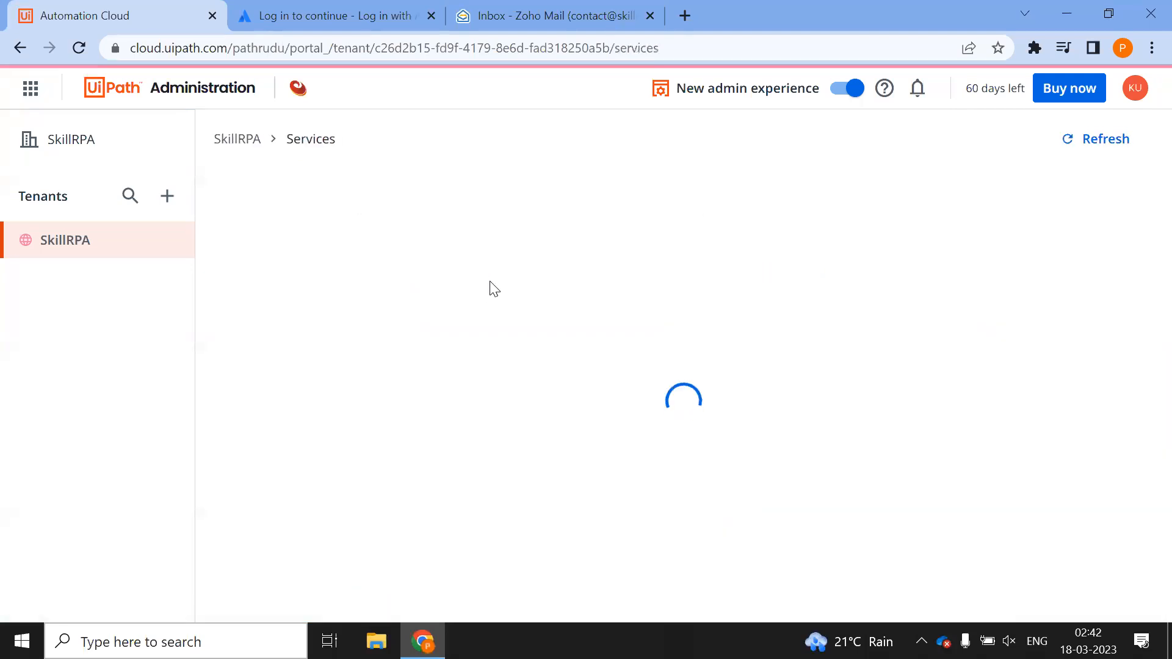
scroll(523, 302, "down", 4)
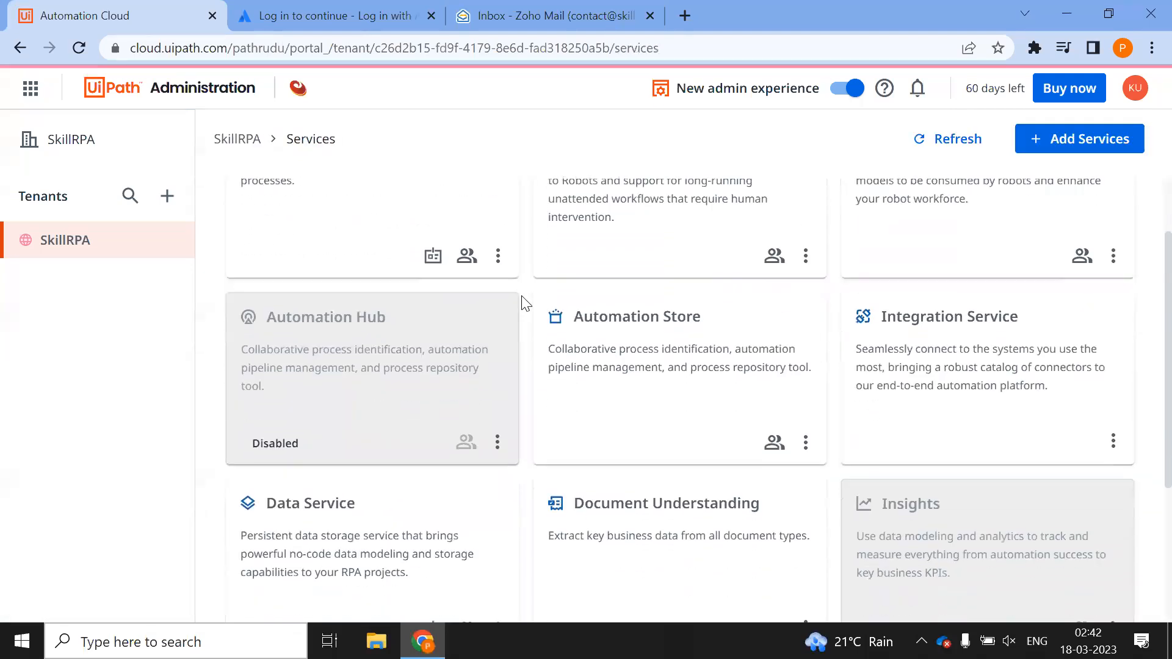
scroll(523, 302, "down", 1)
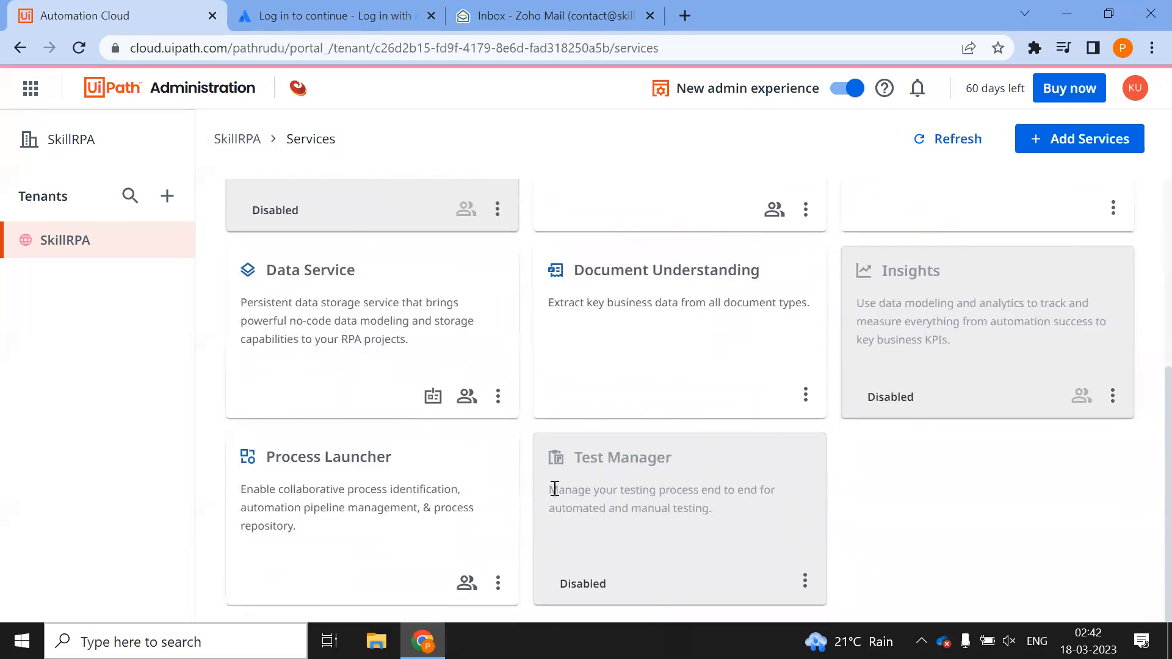
Enable Test Manager from its actions menu and dismiss the confirmation
left_click(804, 581)
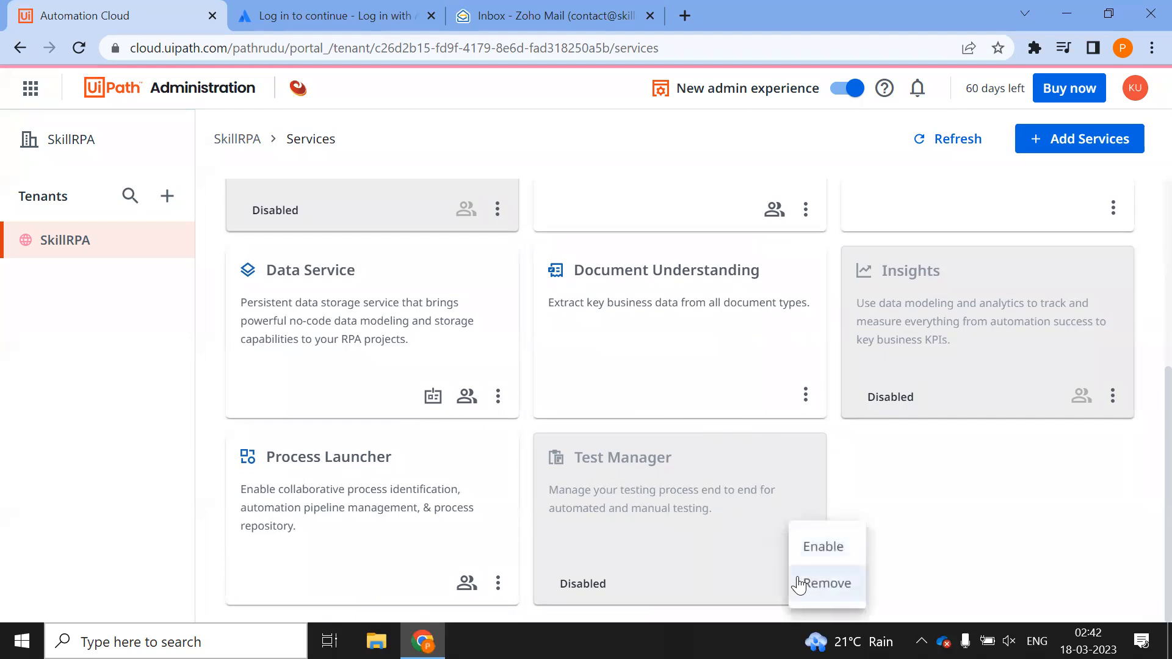
left_click(838, 545)
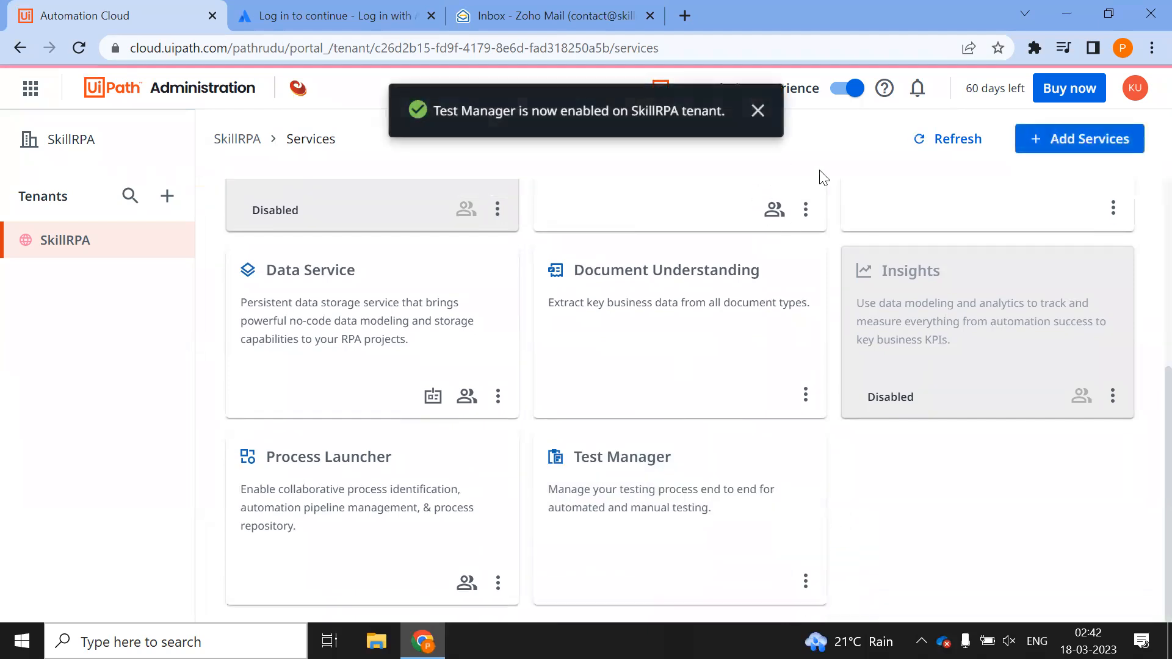
left_click(757, 112)
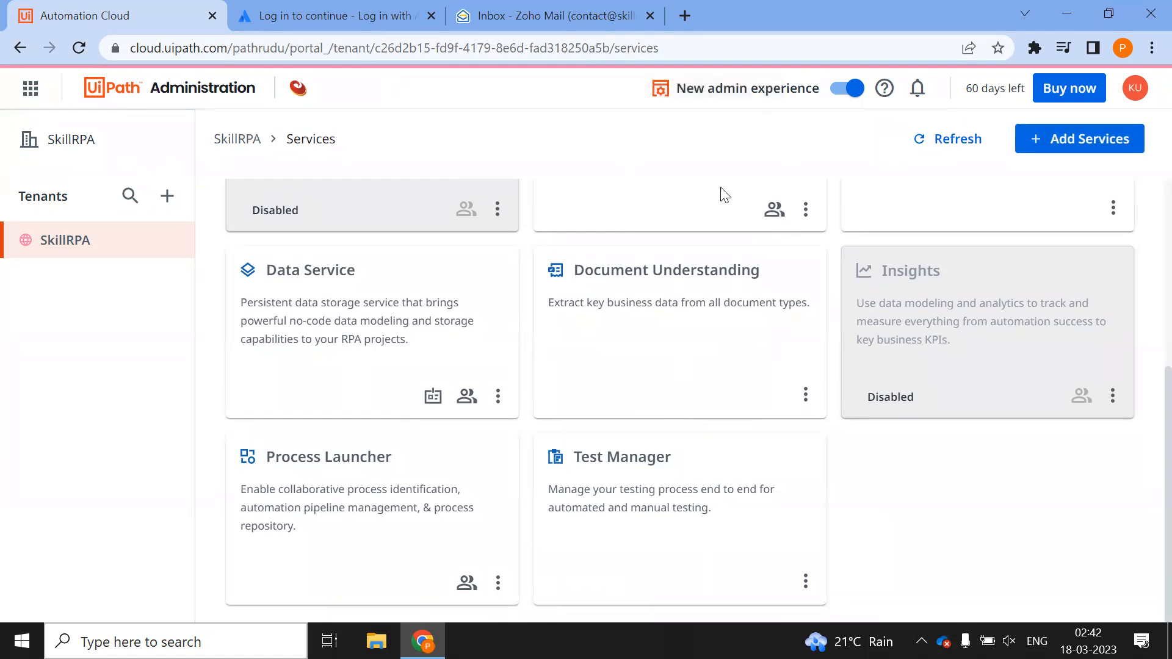
left_click(32, 87)
Return to the Automation Cloud home page and look through the UiPath products list
scroll(156, 427, "up", 2)
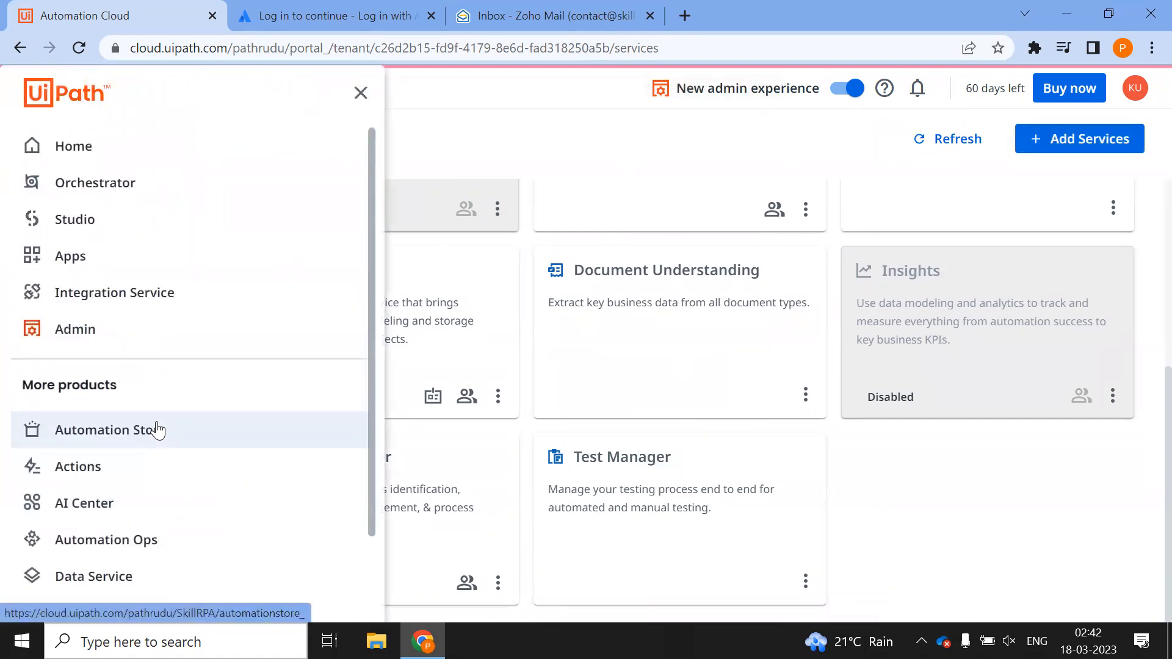
left_click(93, 145)
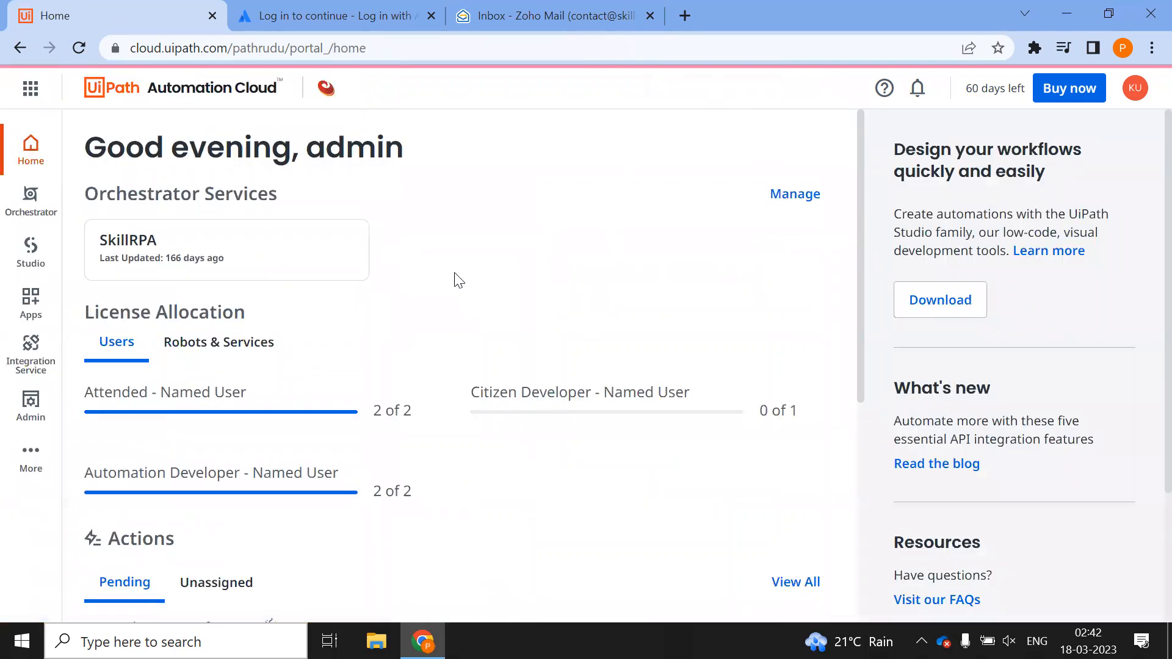
left_click(31, 90)
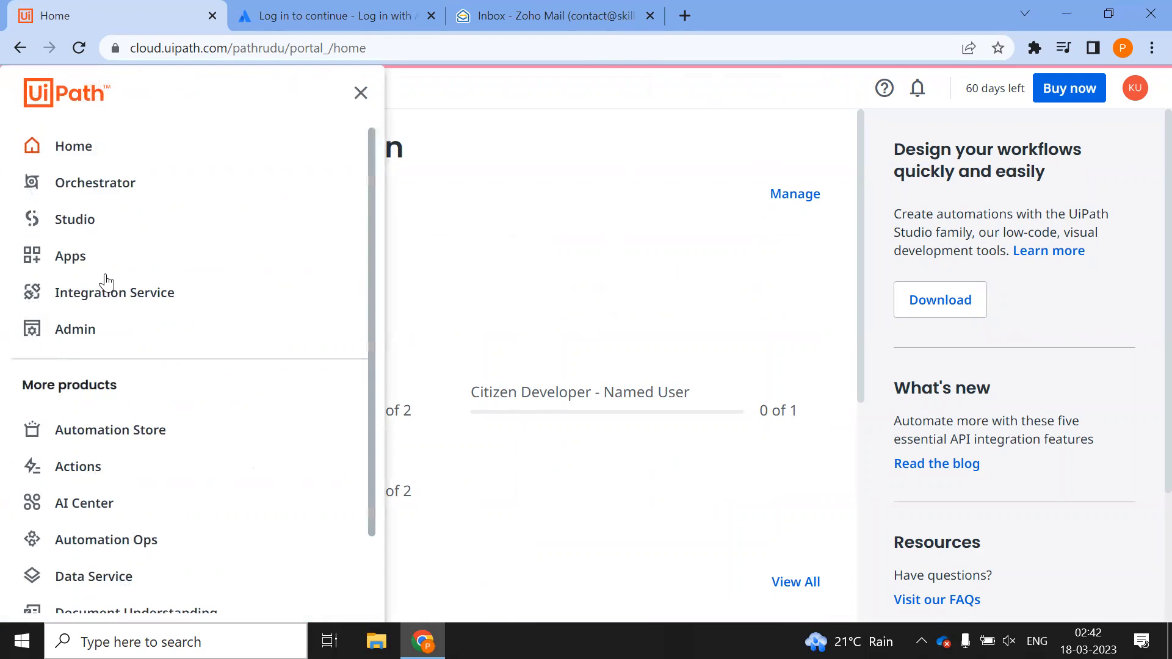
scroll(113, 397, "down", 2)
scroll(146, 497, "up", 2)
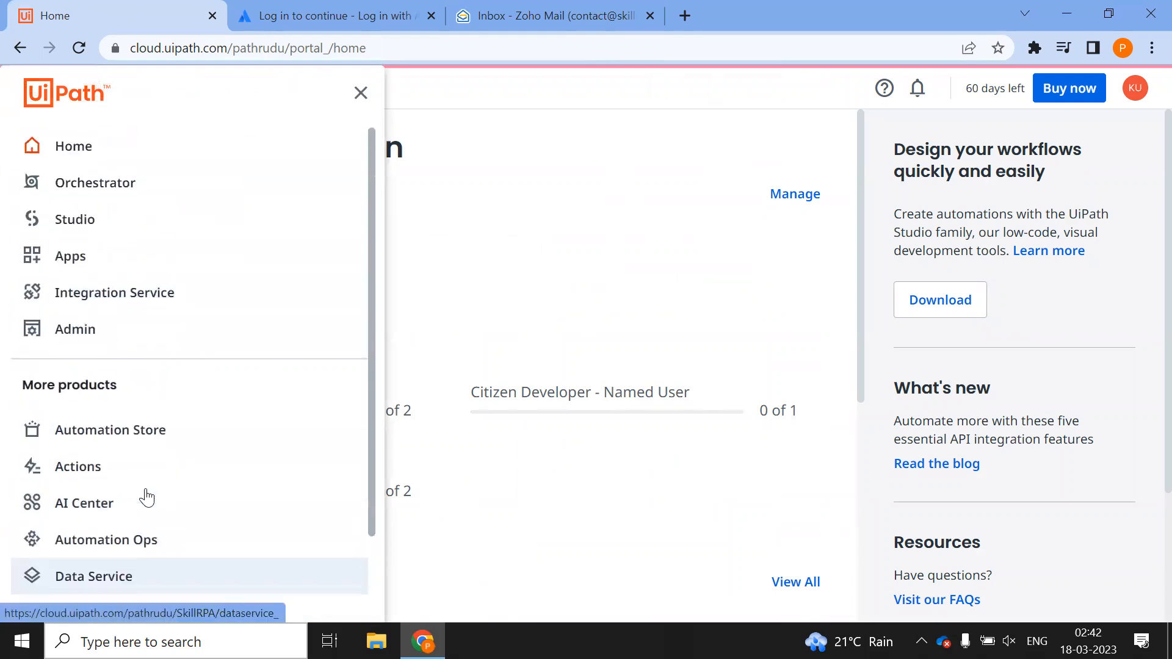
scroll(146, 497, "down", 2)
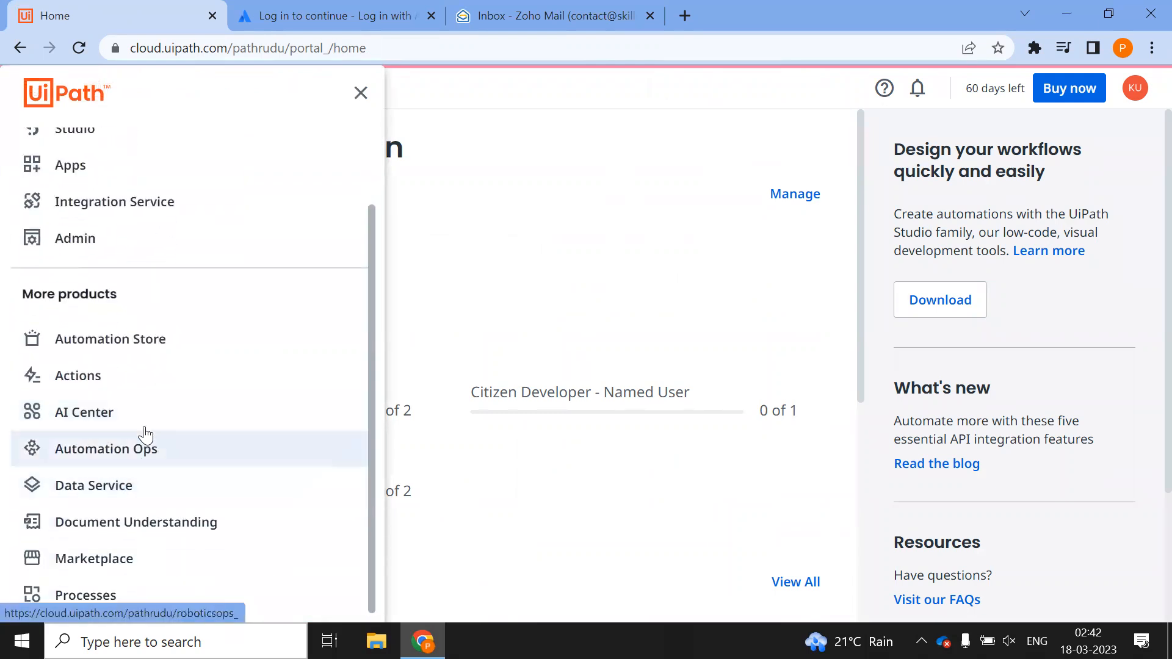
left_click(361, 92)
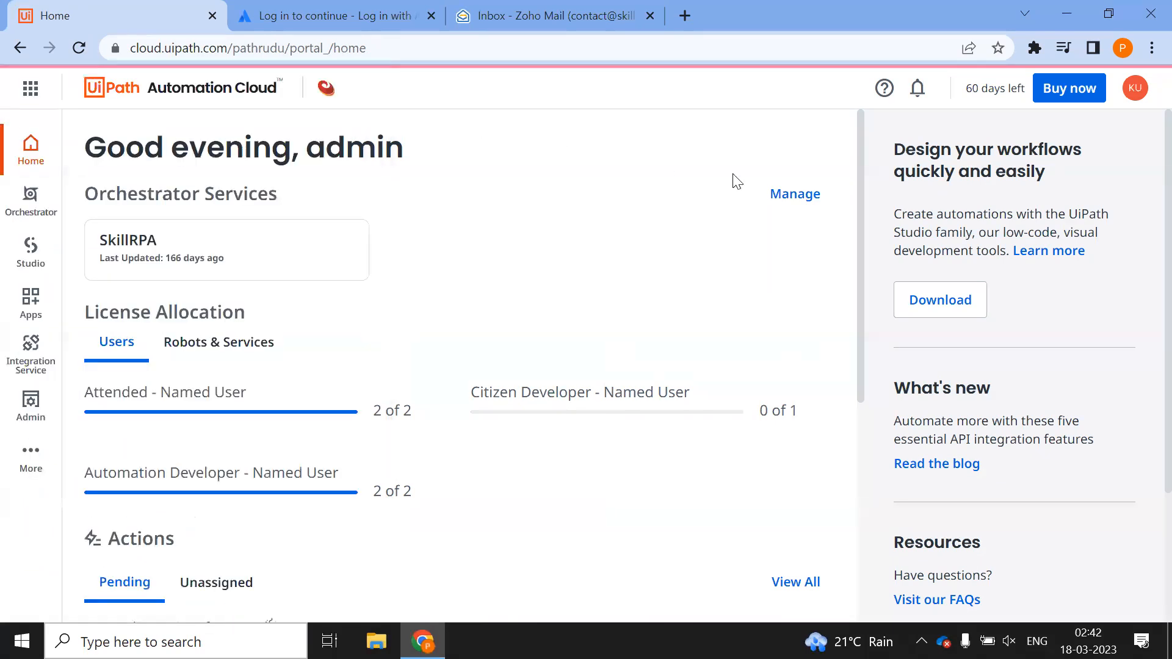
Launch Test Manager from the SkillRPA tenant's Services page
left_click(794, 196)
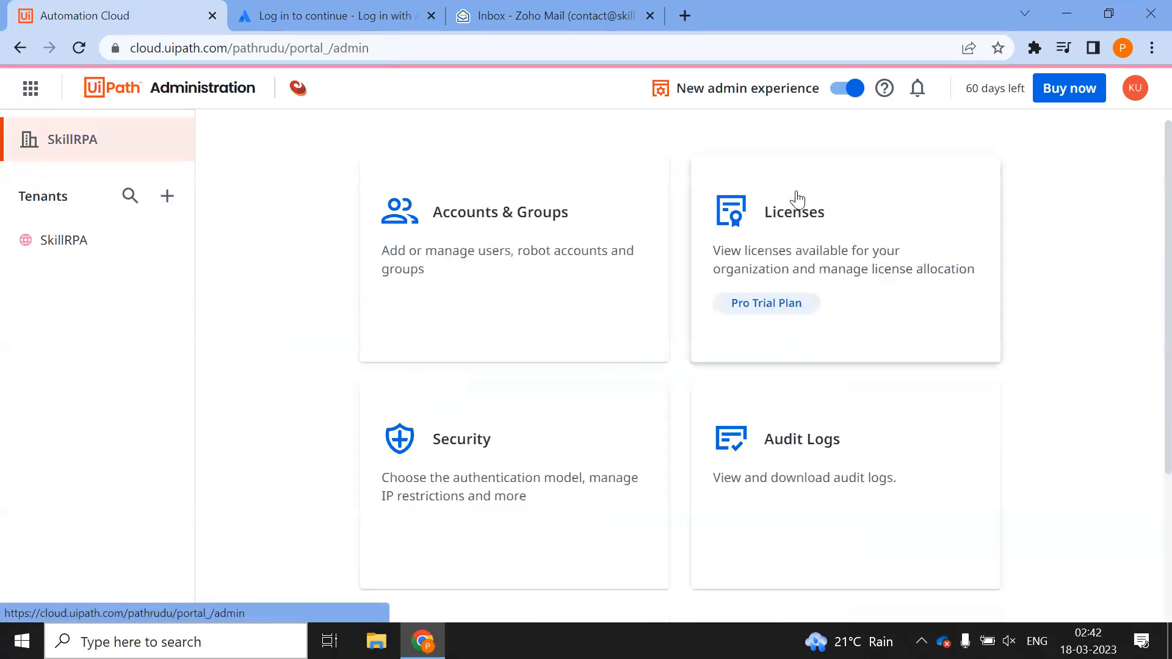
left_click(42, 248)
scroll(706, 367, "down", 3)
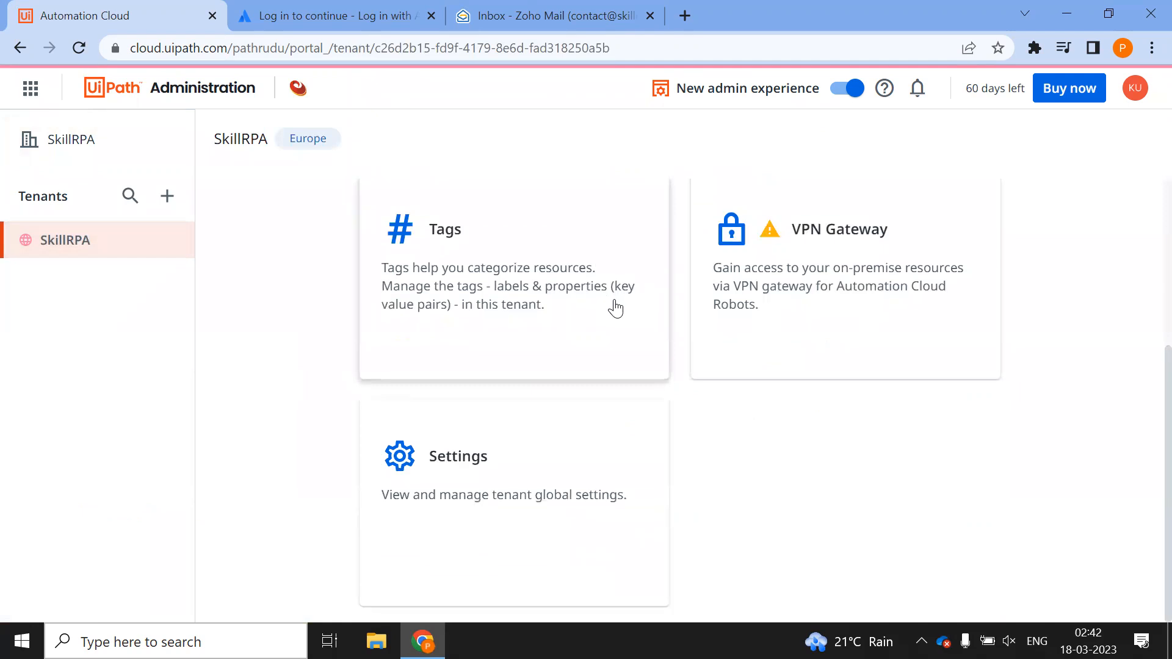
scroll(614, 306, "up", 3)
left_click(505, 303)
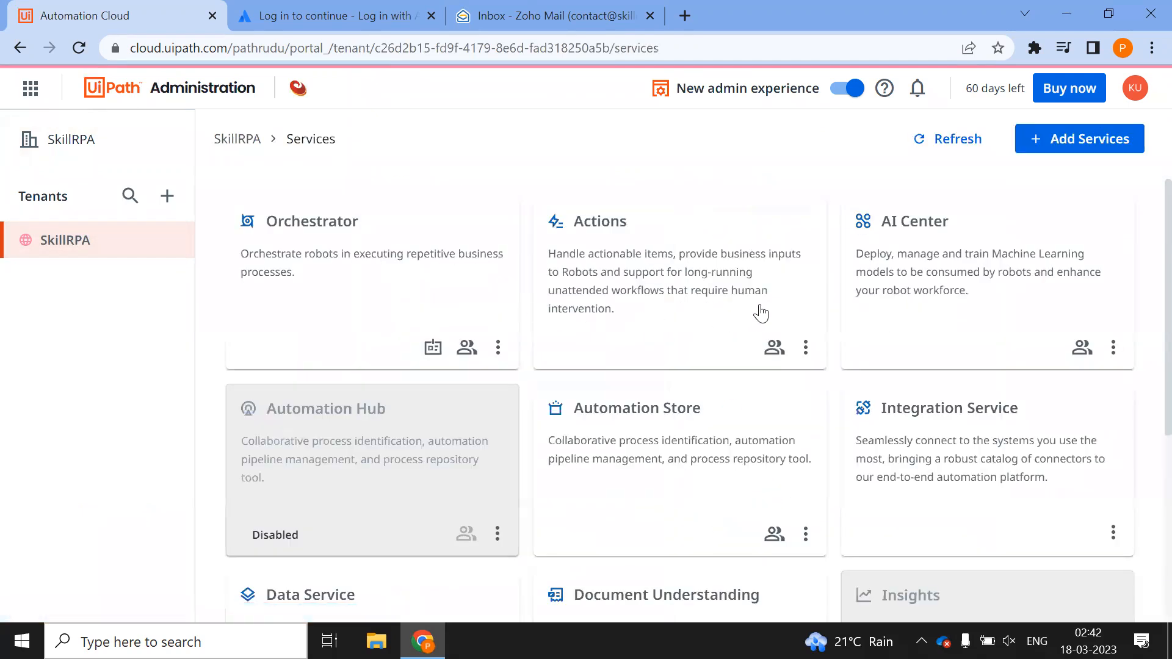
scroll(763, 317, "down", 5)
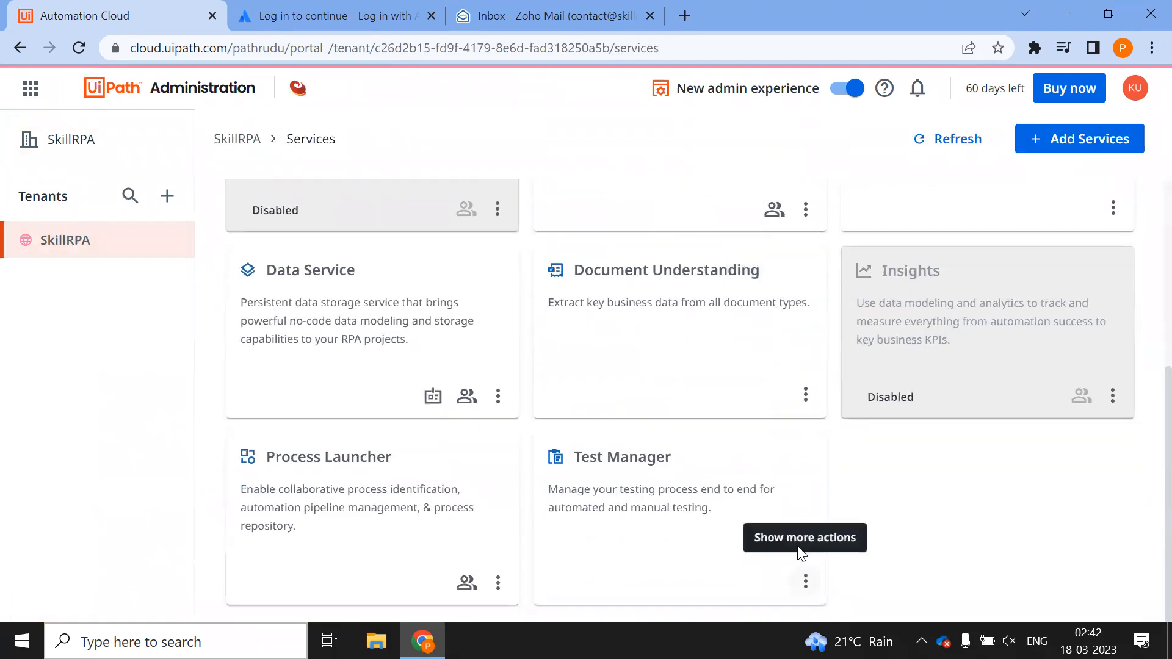
left_click(756, 508)
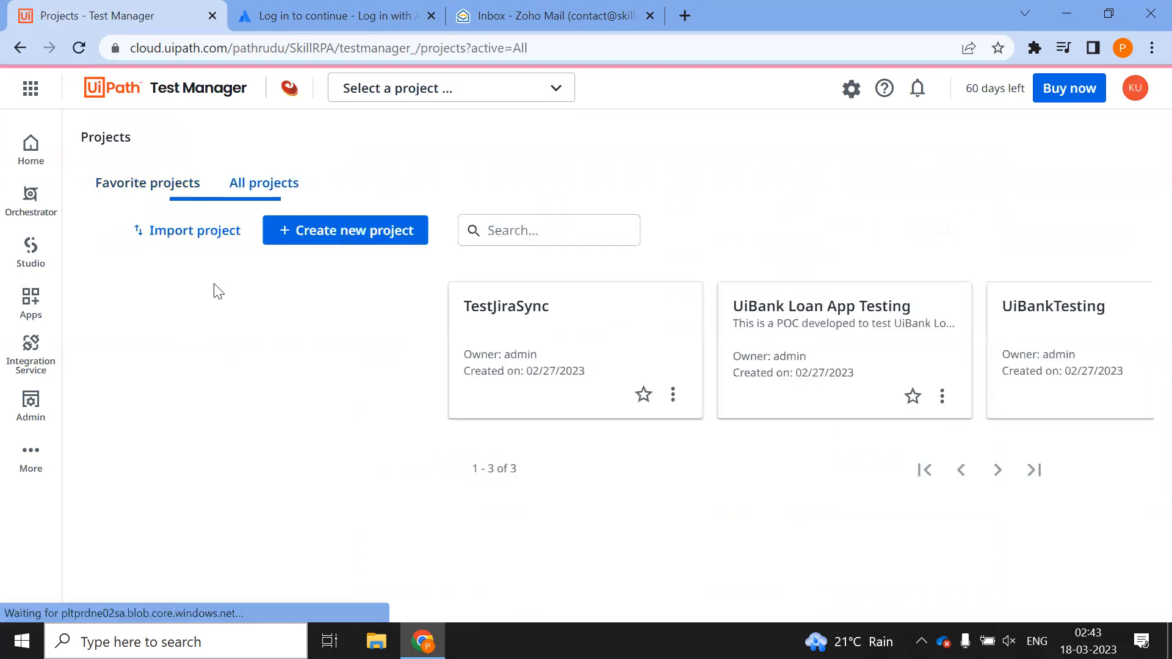
Start deleting the TestJiraSync project, then cancel the deletion
left_click(34, 89)
scroll(104, 422, "down", 2)
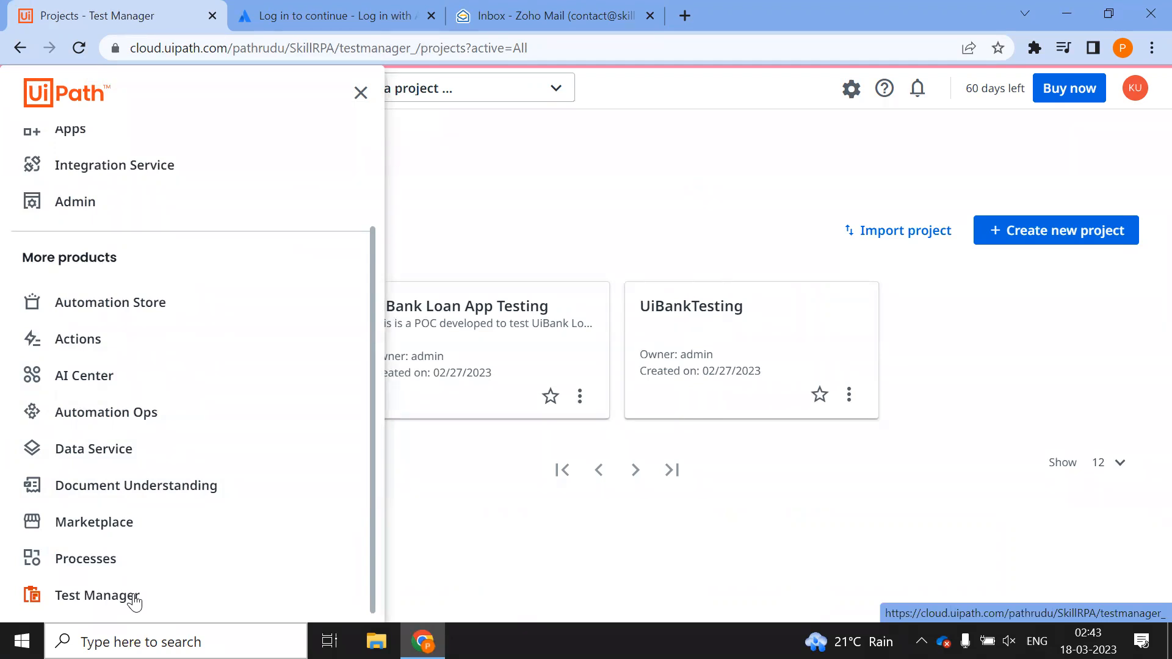
left_click(915, 491)
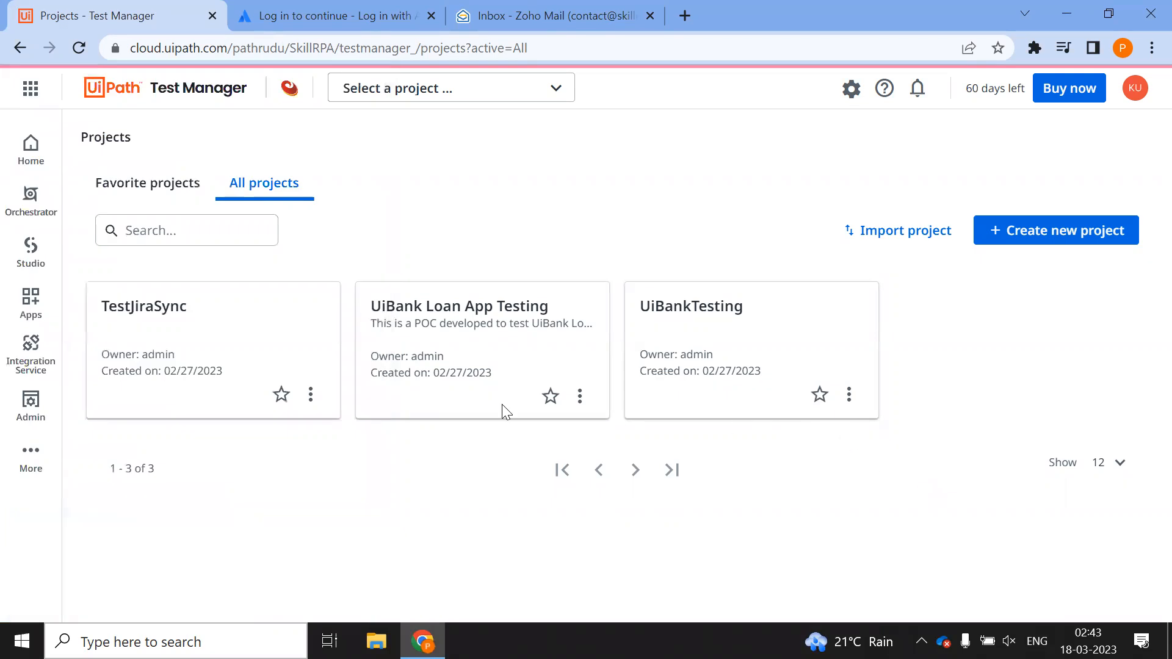
left_click(311, 394)
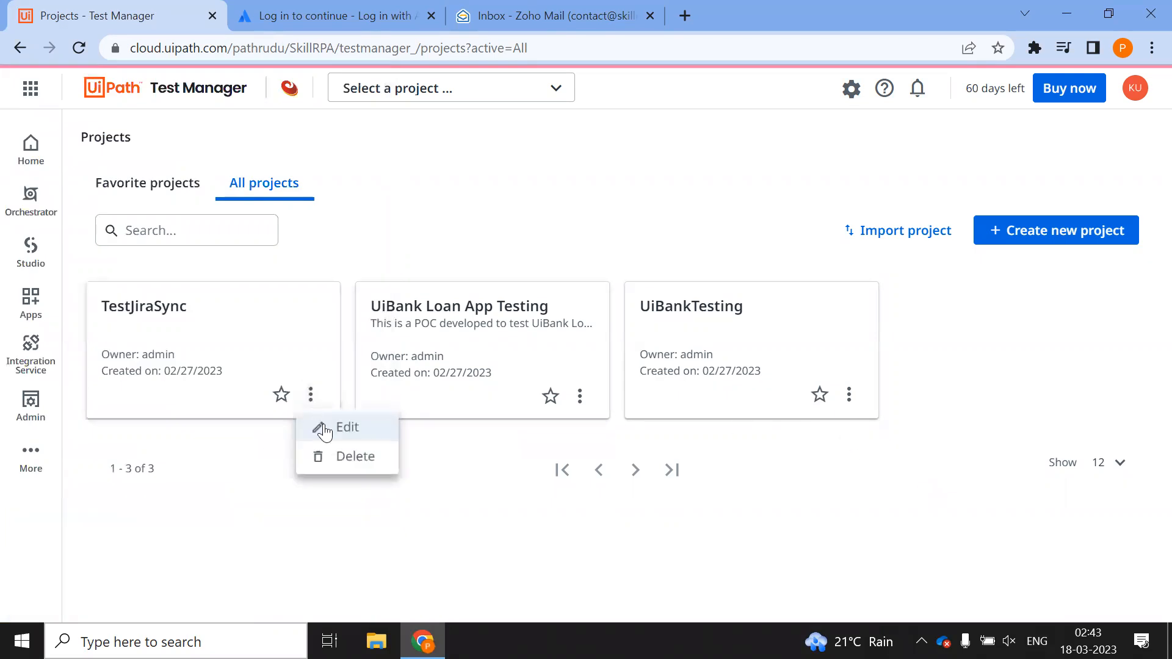
left_click(350, 463)
left_click(633, 402)
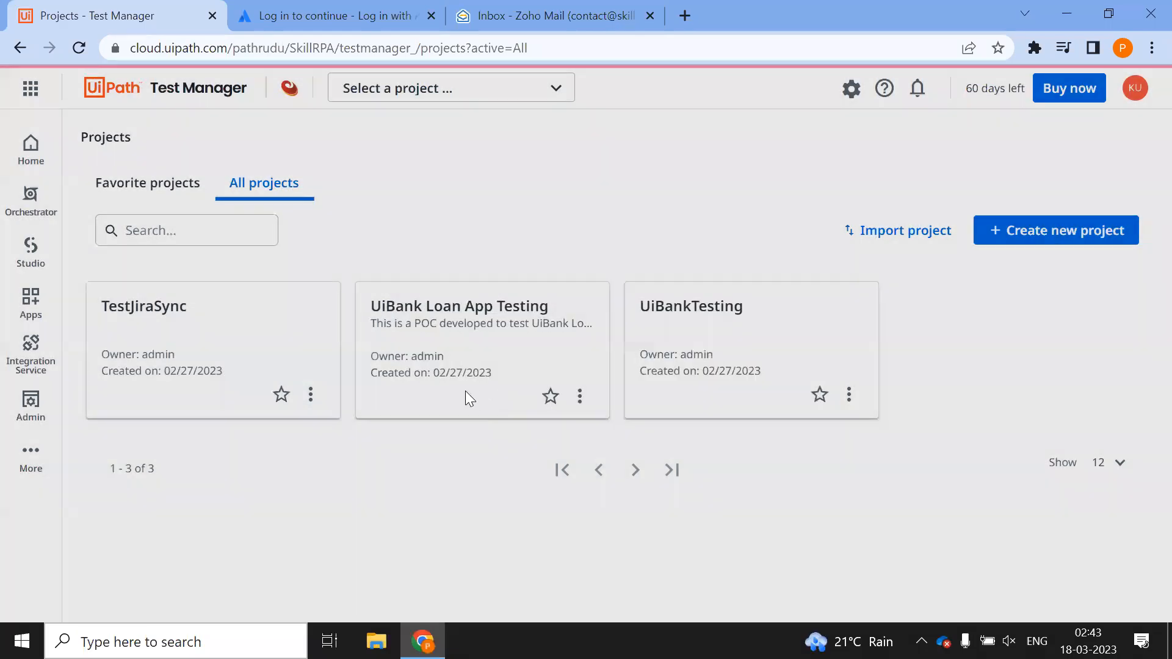
Delete the UiBank Loan App Testing and UiBankTesting projects
left_click(311, 396)
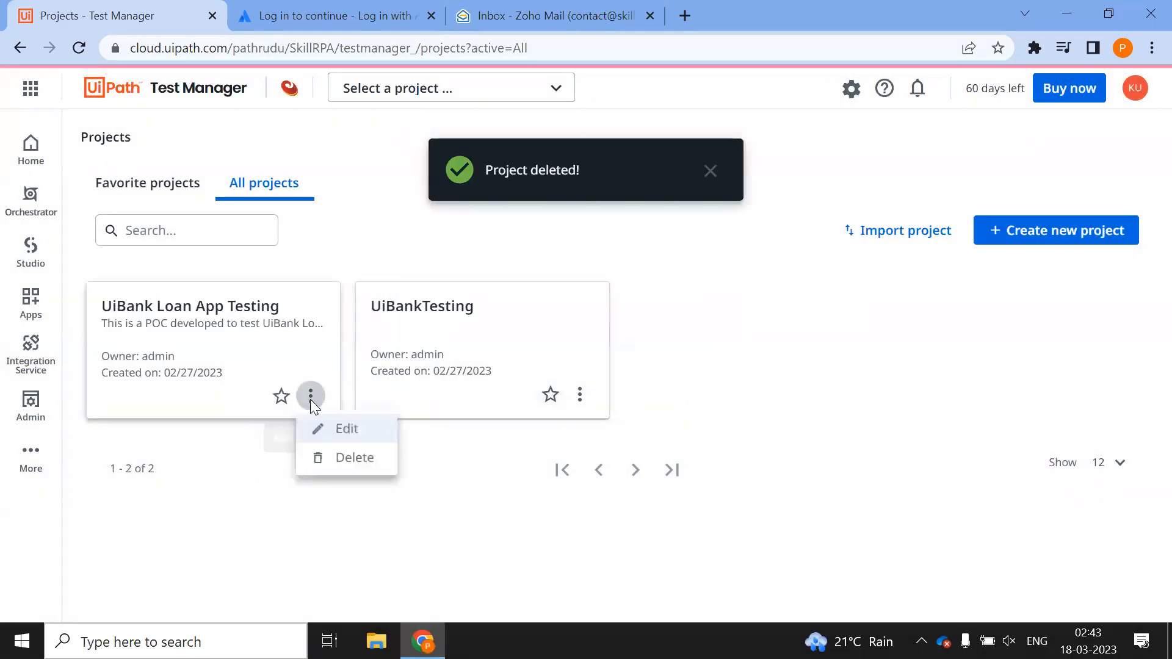
left_click(352, 458)
left_click(715, 400)
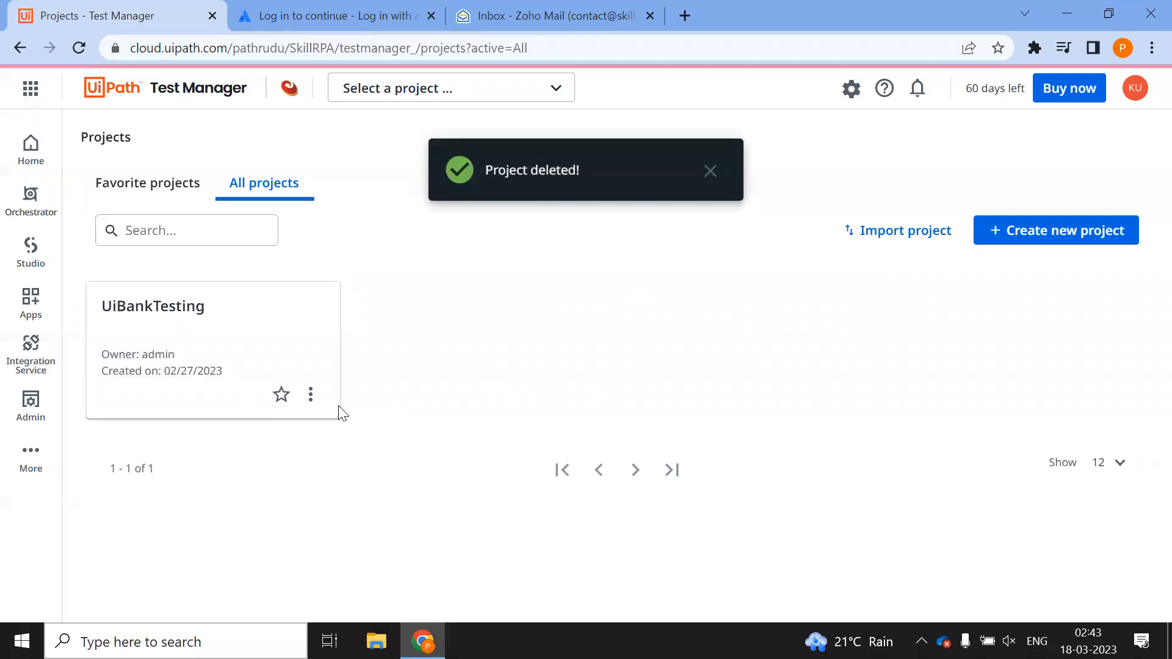
left_click(311, 395)
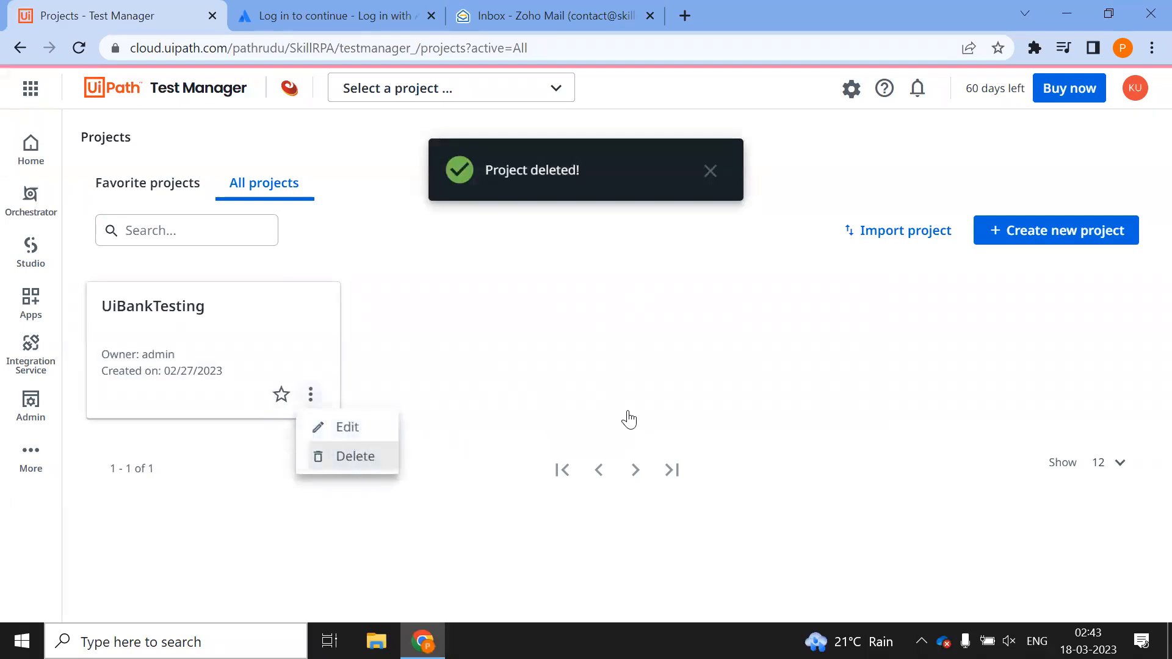
left_click(353, 457)
left_click(716, 402)
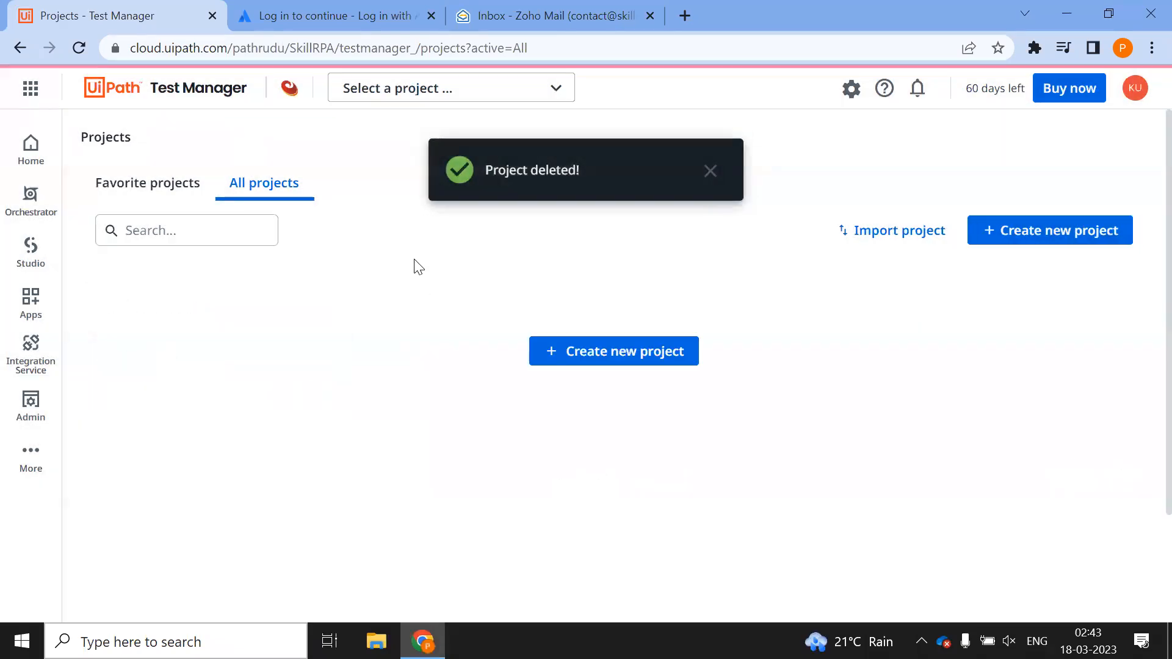
left_click(699, 171)
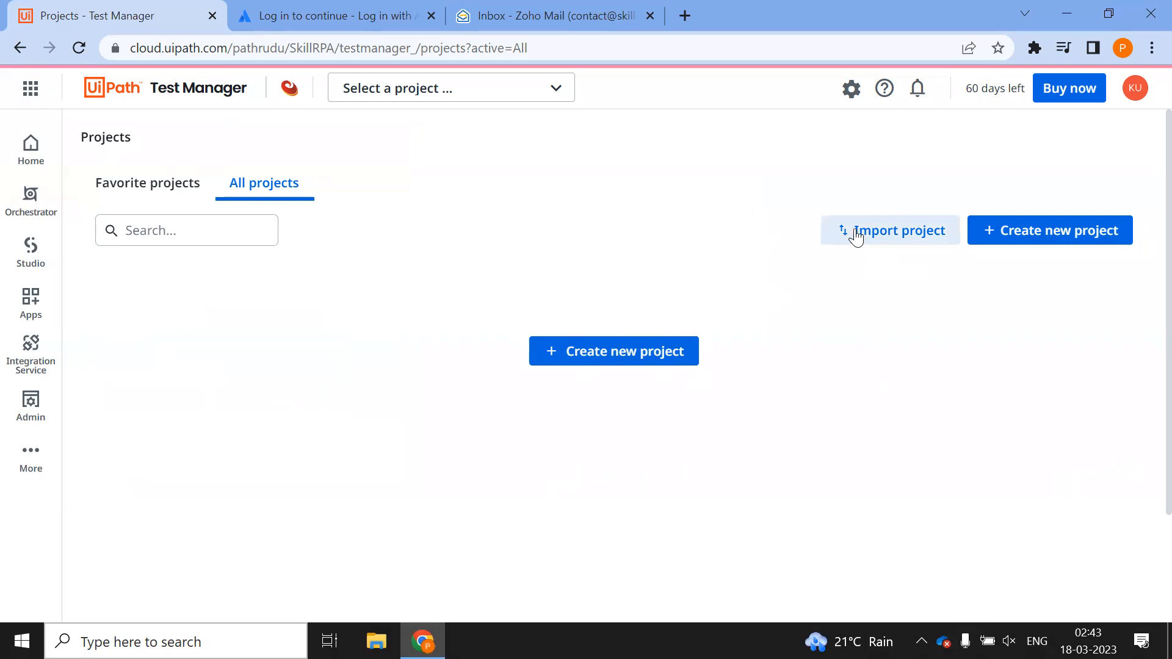
Start a new project named 'UiBank Testing' with prefix 'UTS'
left_click(616, 357)
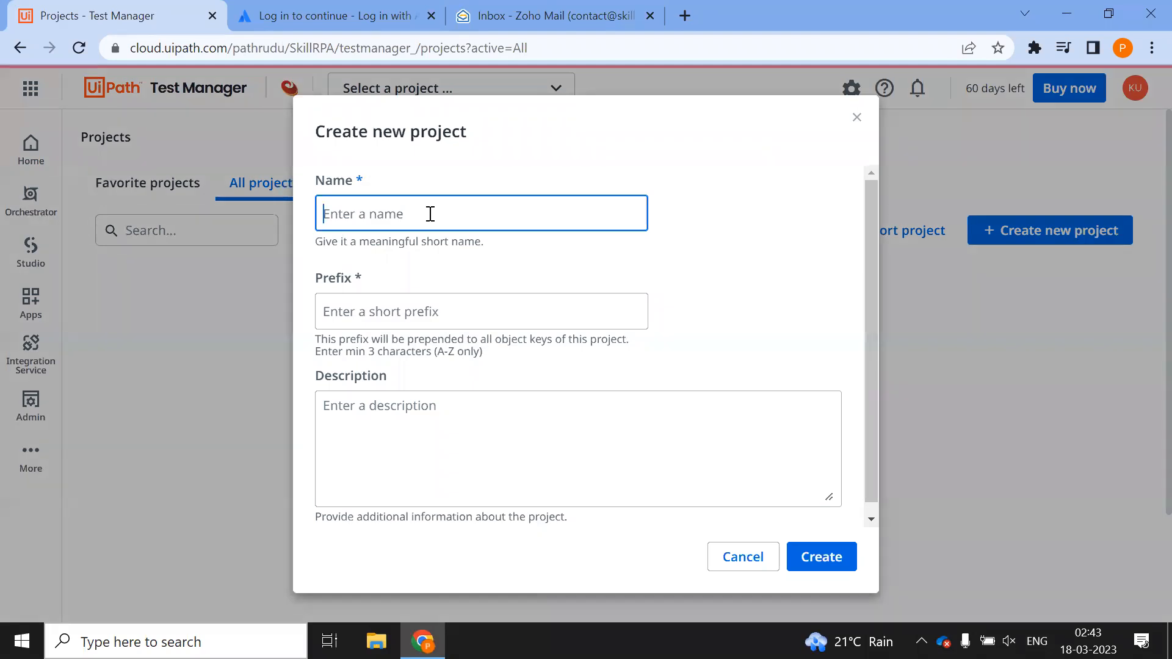
type("UiBank ")
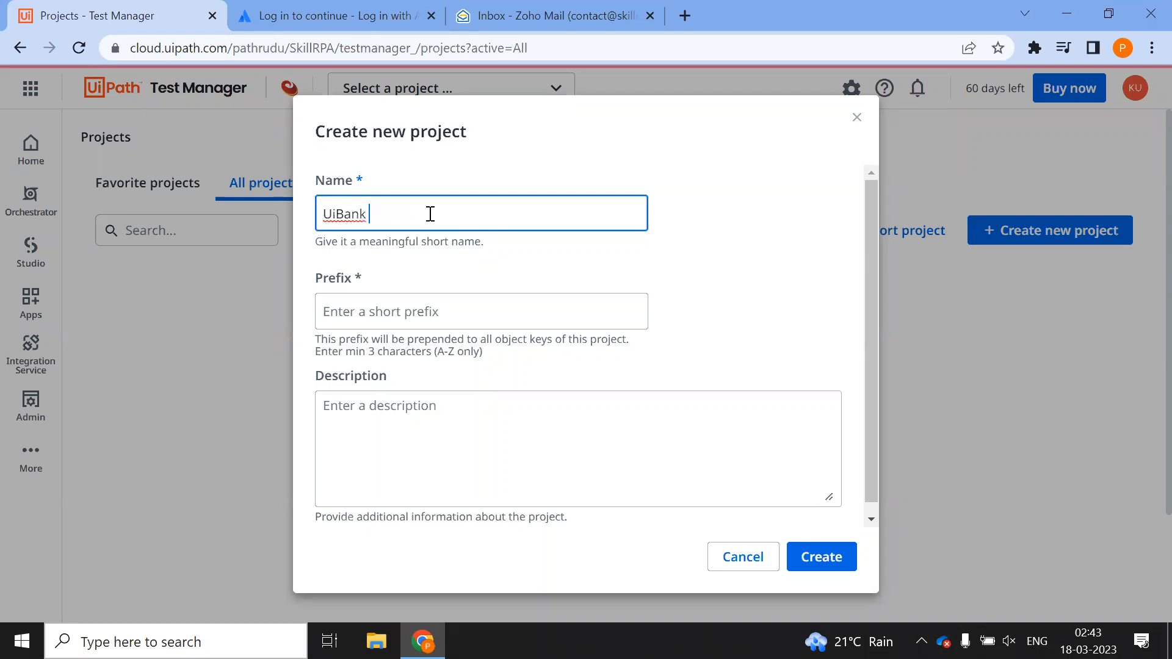
type("Testing")
left_click(389, 303)
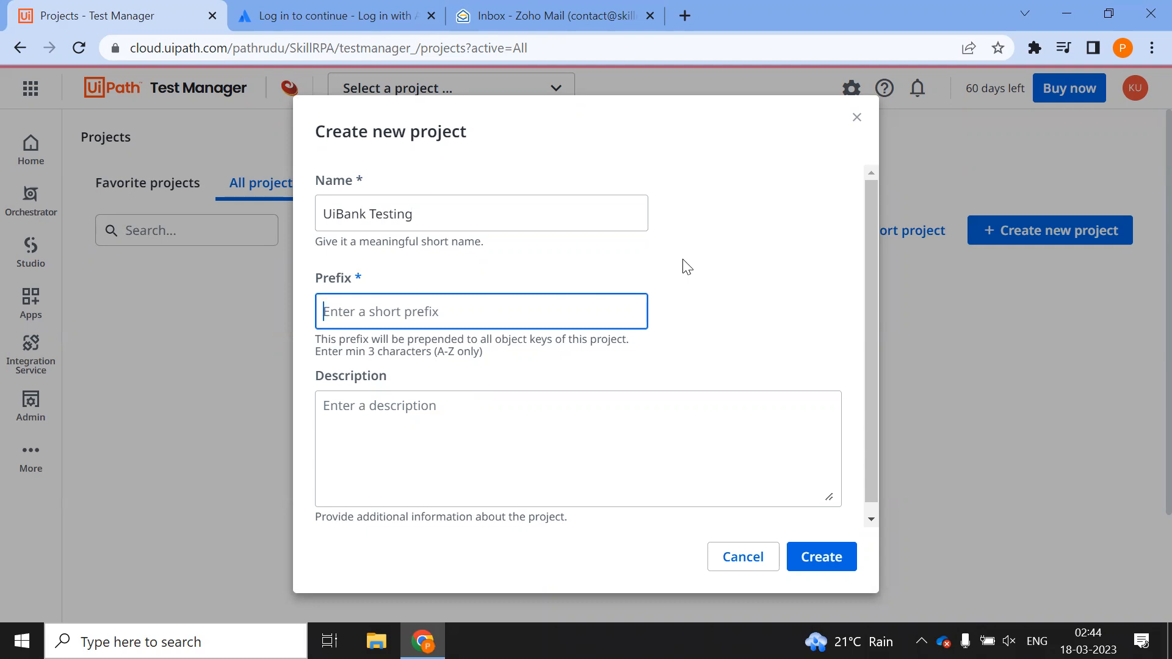
type("TRAIN")
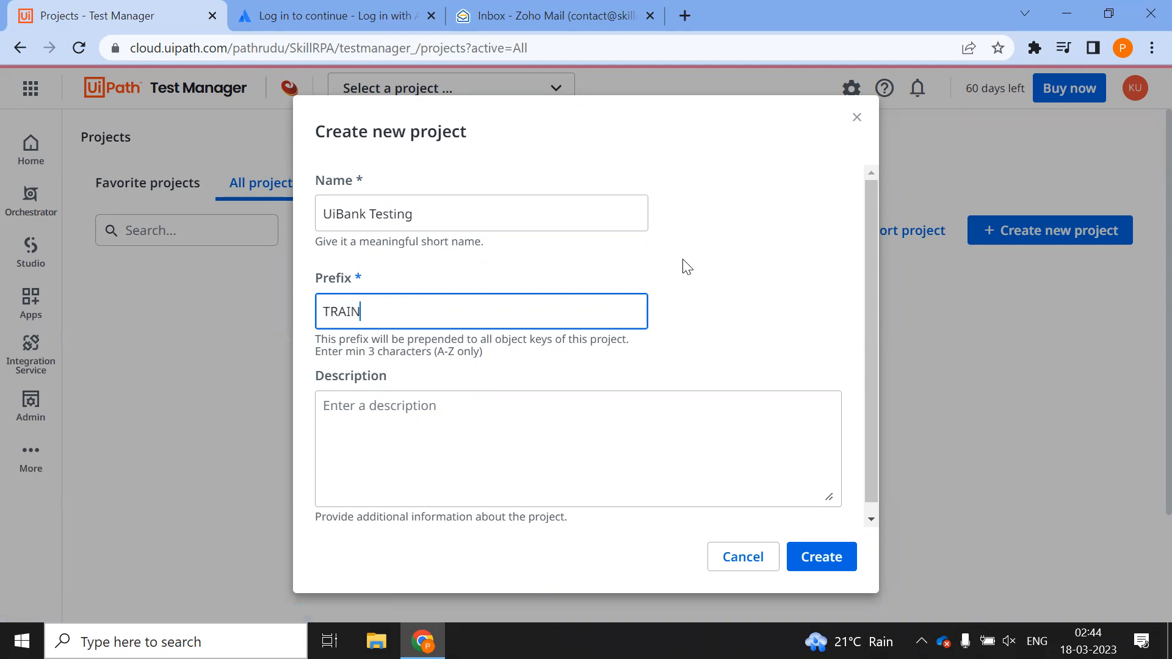
key("BackSpace")
key("BackSpace")
key("BackSpace")
key("BackSpace")
key("BackSpace")
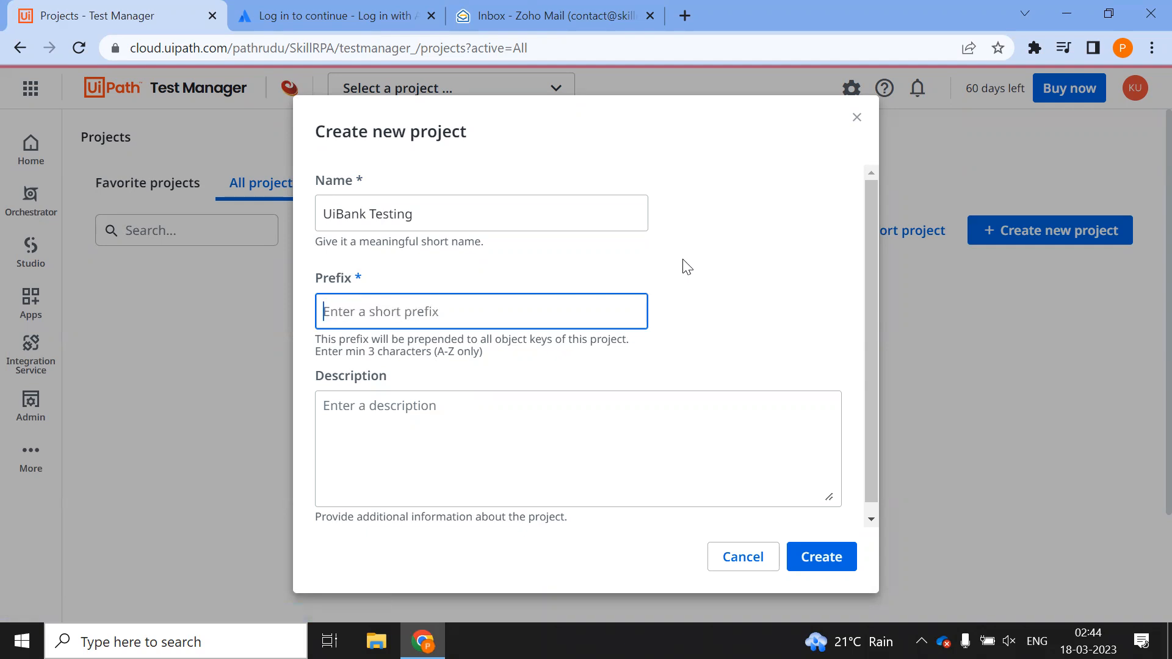
type("TR")
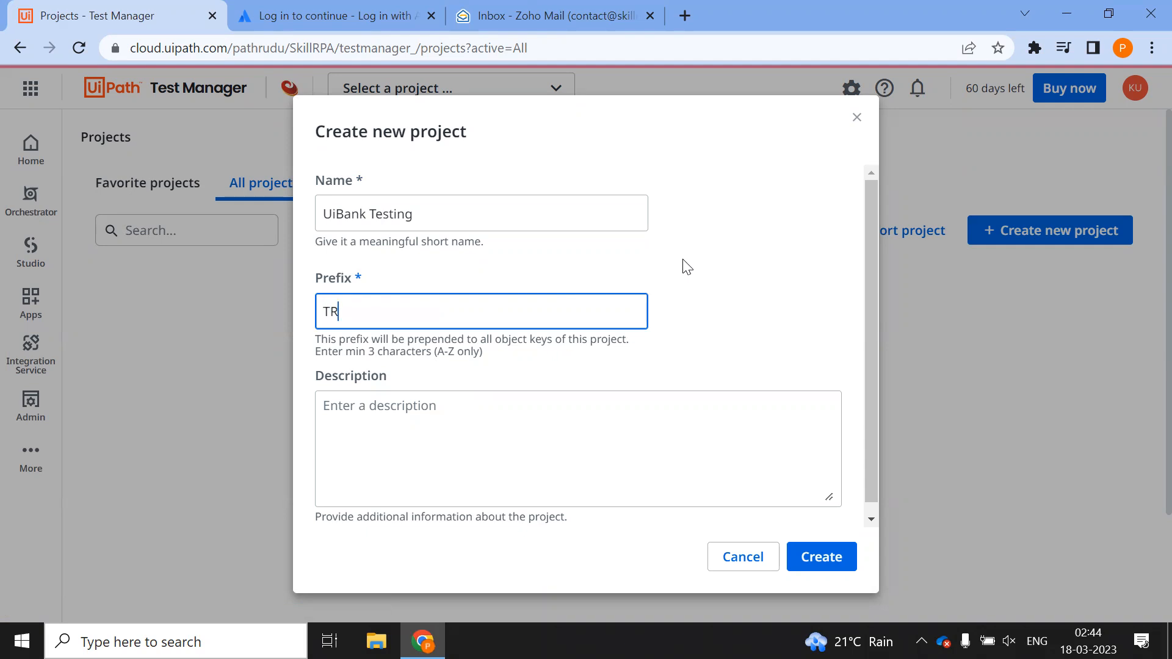
key("BackSpace")
key("BackSpace")
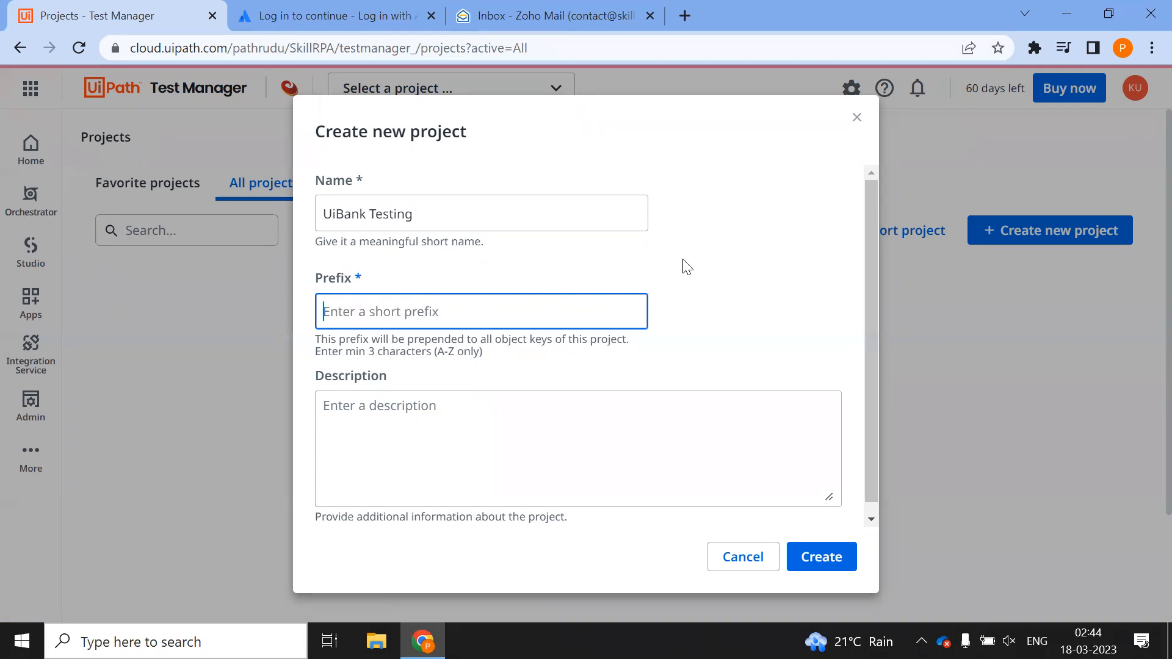
type("TRA")
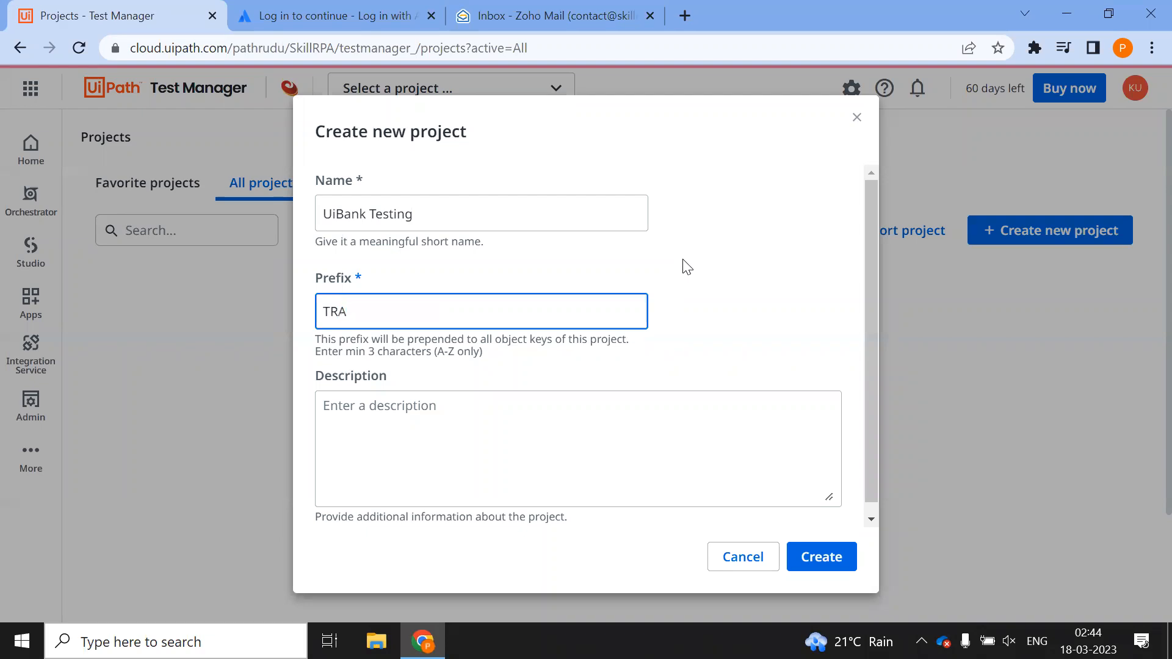
key("BackSpace")
key("BackSpace")
key("BackSpace")
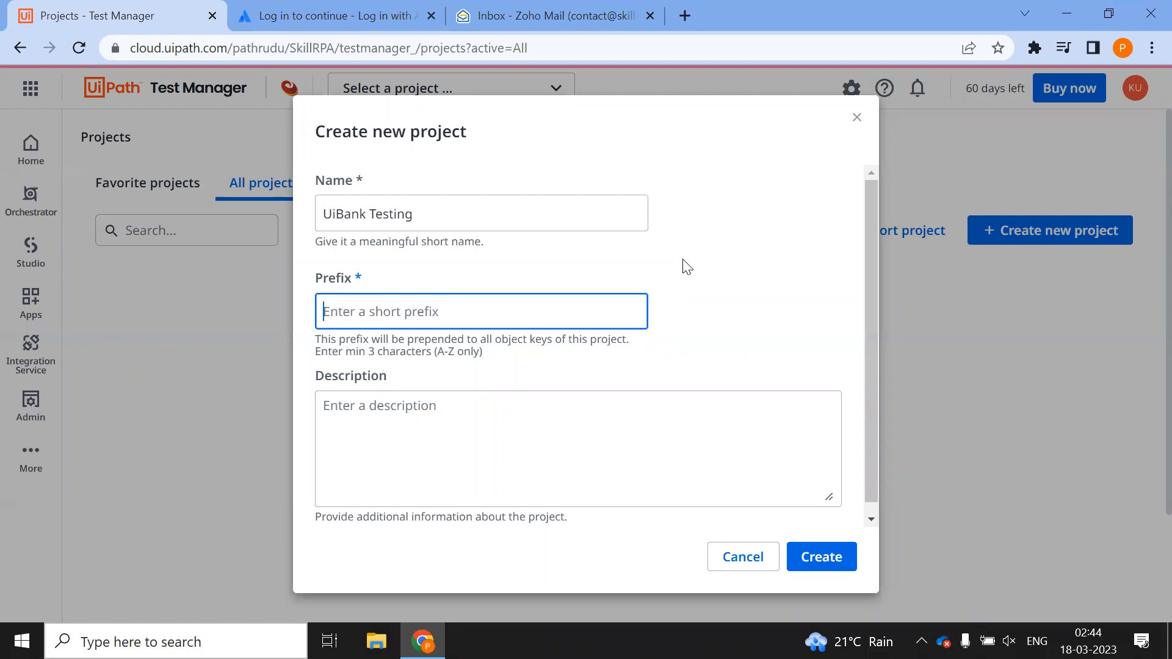
type("UTS")
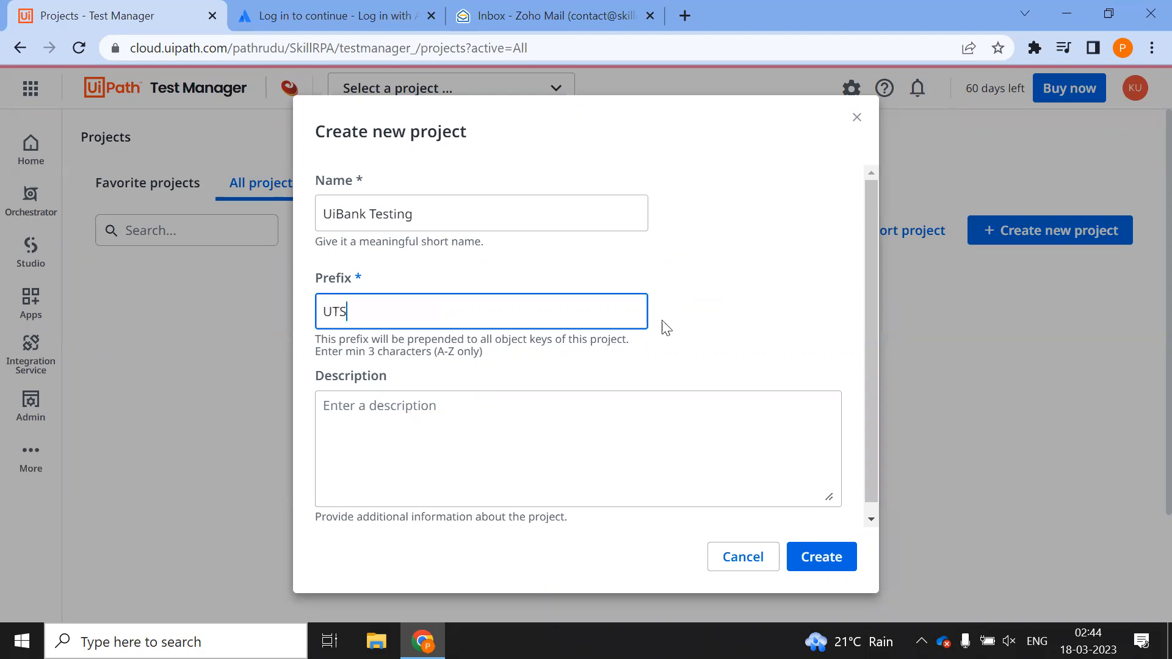
Add the description 'This Project is to demonstrate capabilities of UiPath Test Suite.' and create the project
left_click(541, 409)
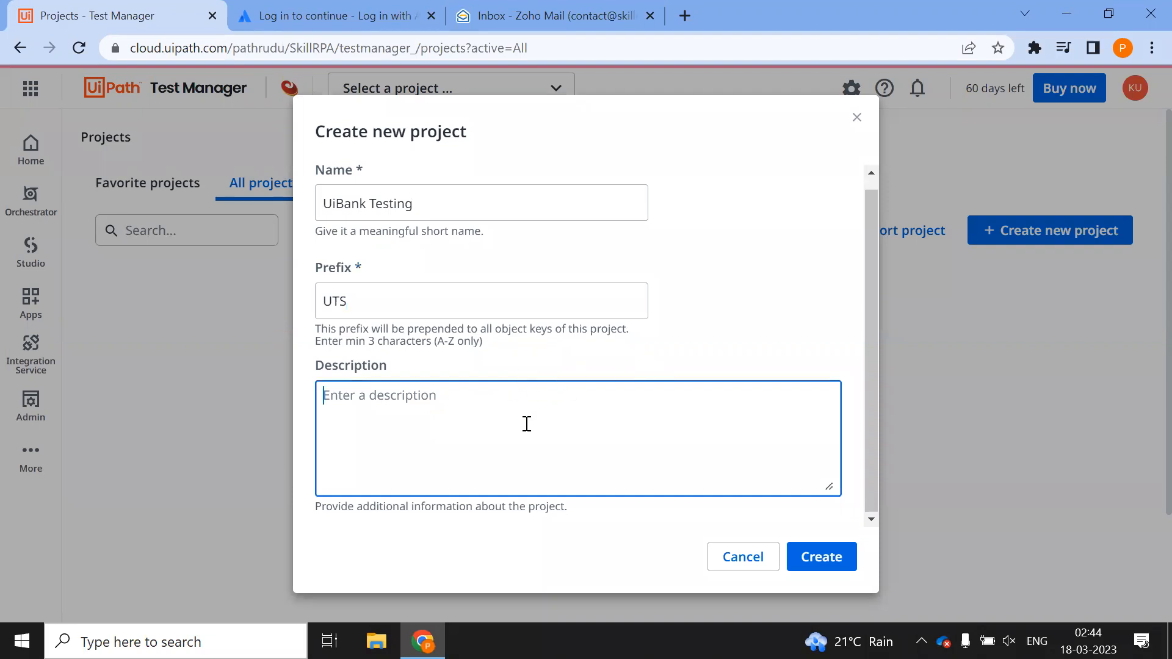
type("This Project ")
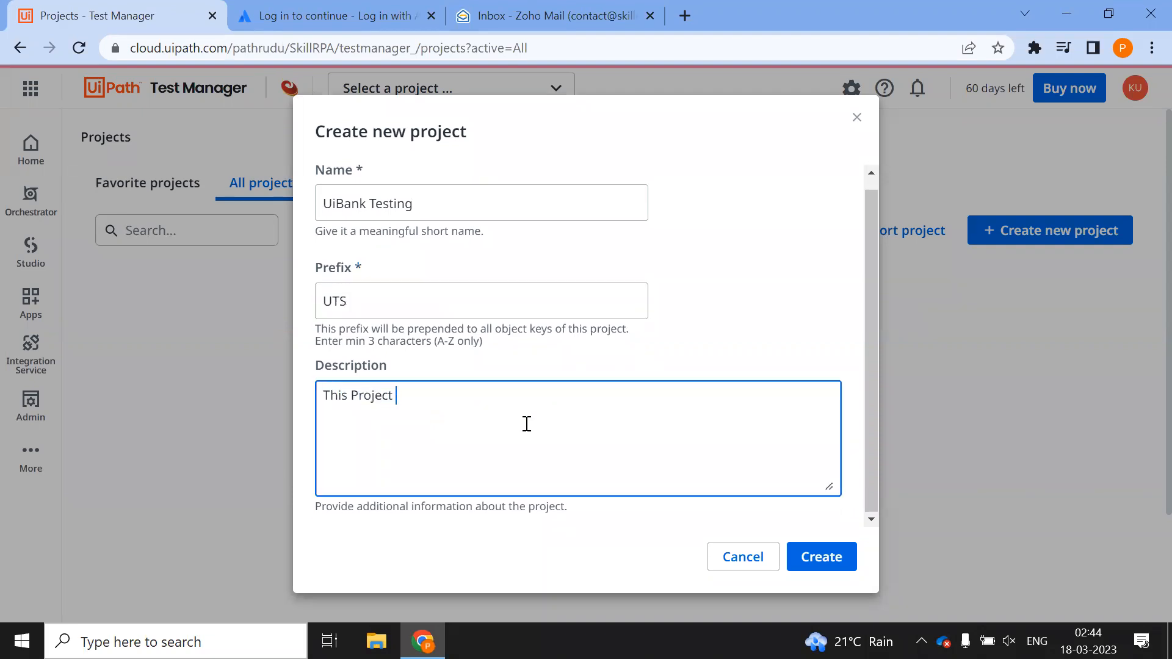
type("is to demonstrate capab")
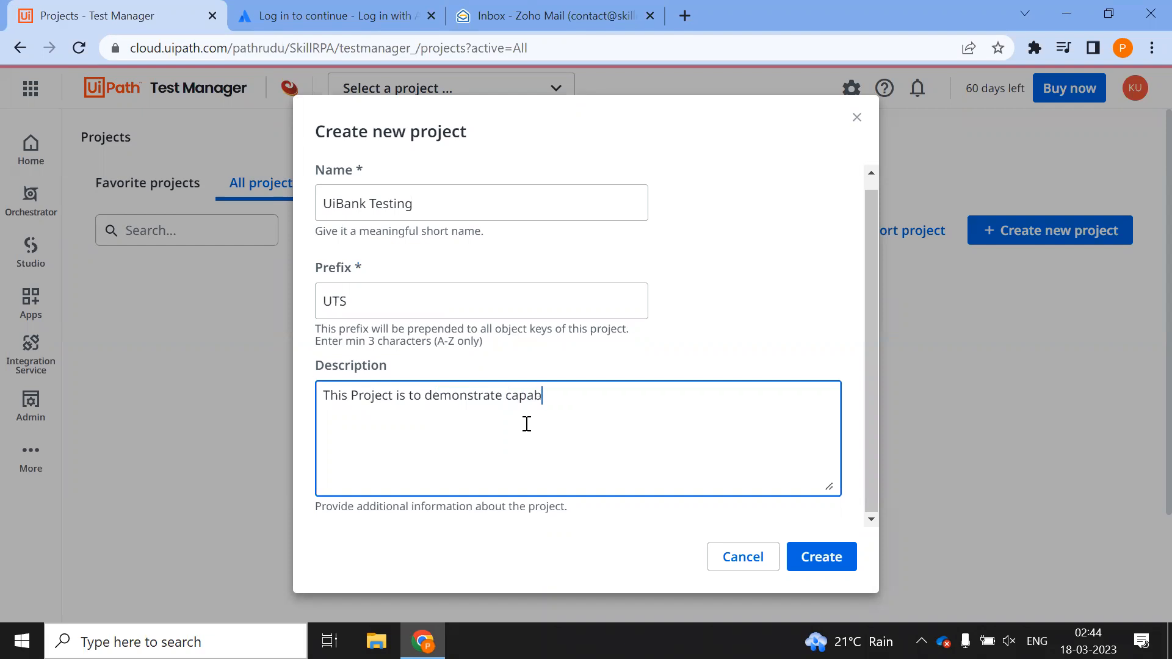
type("ilities of Uipath Test S")
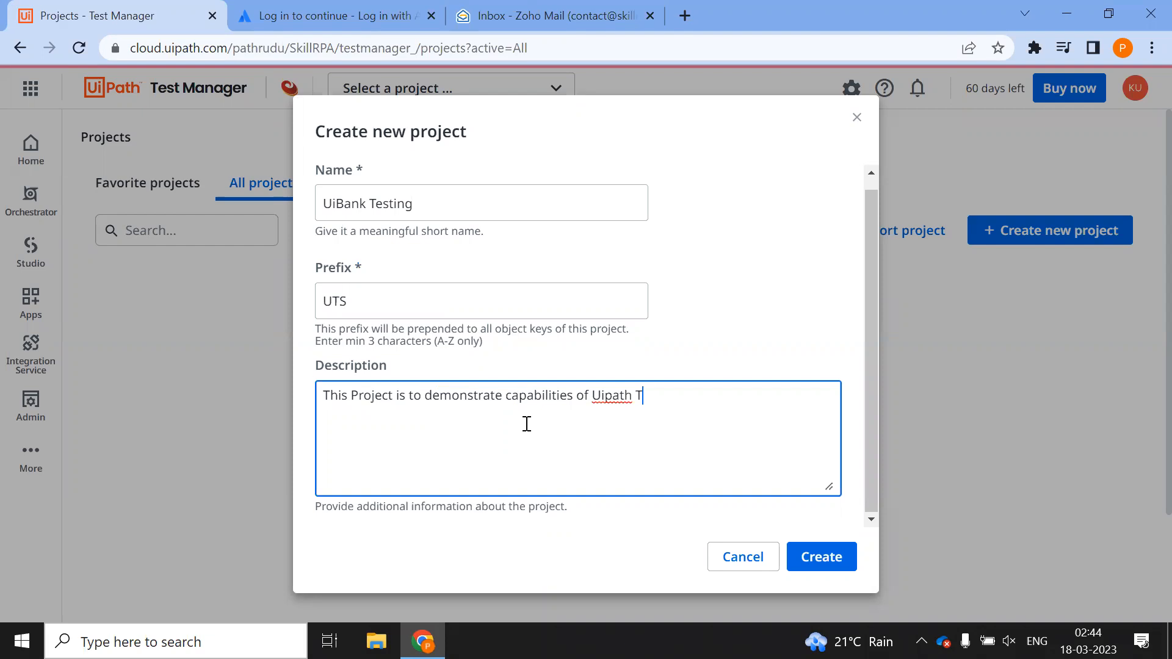
type("uite.")
left_click(612, 397)
key("BackSpace")
type("P")
left_click(825, 555)
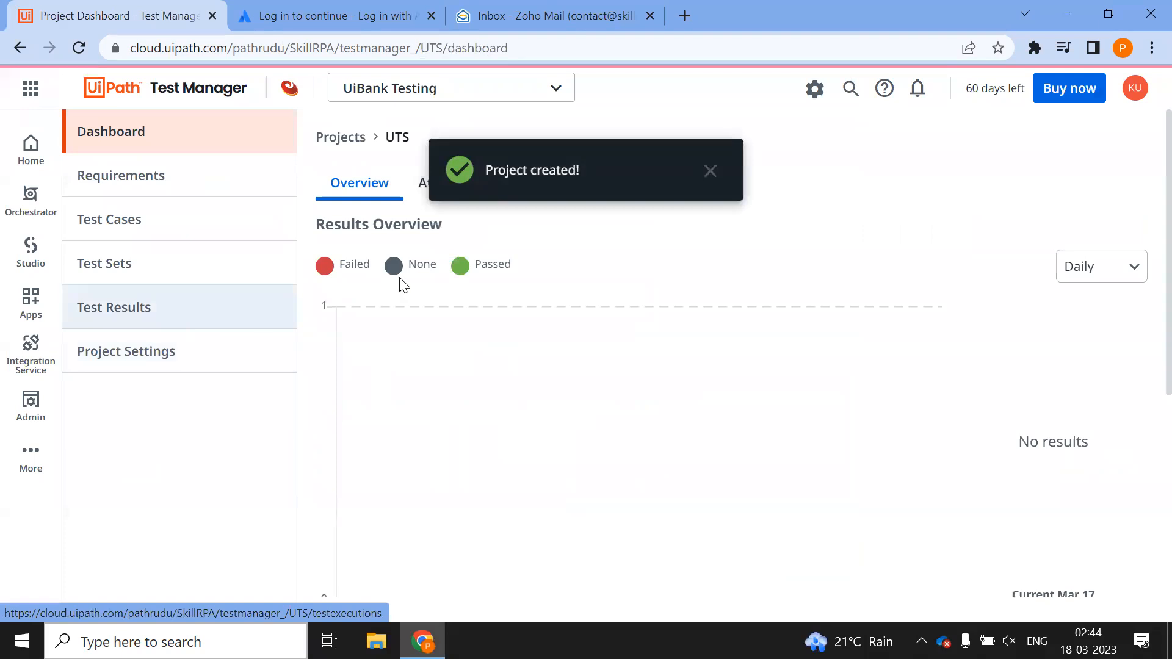
Dismiss the project-created notification and return to the overview of all projects
left_click(711, 172)
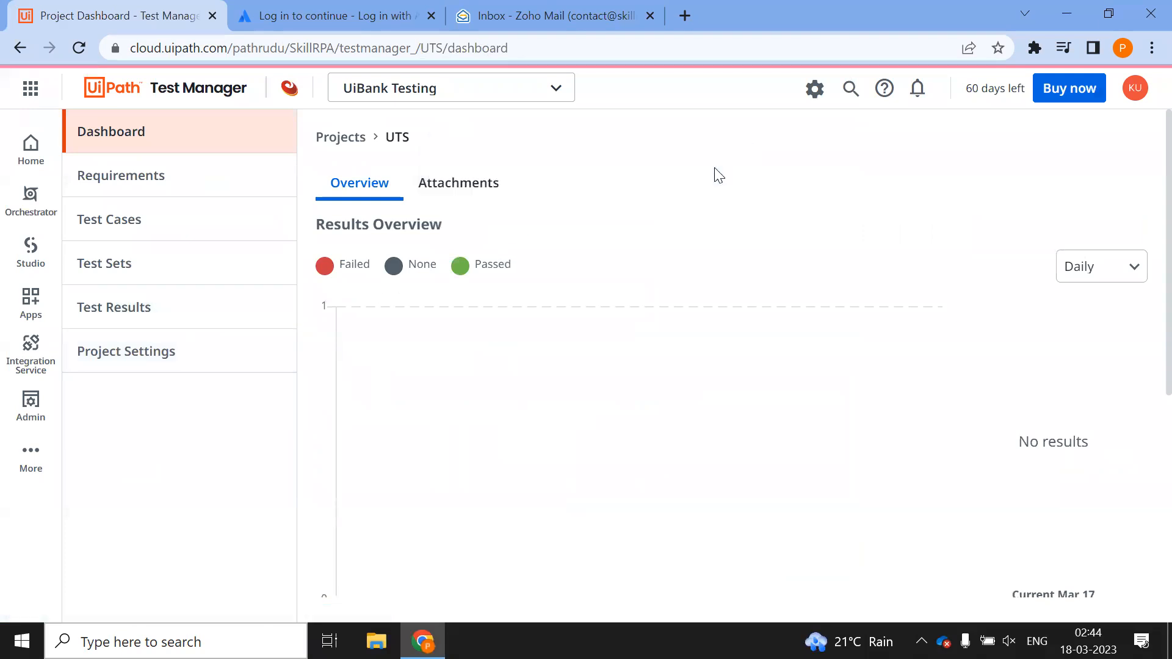
left_click(476, 89)
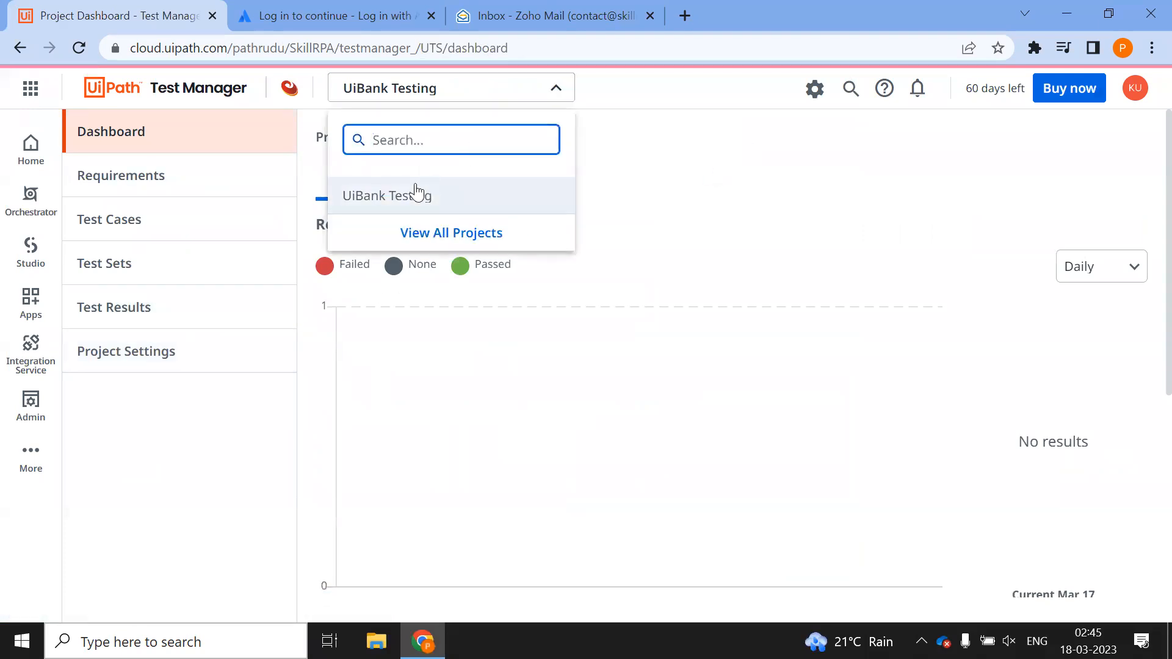
left_click(175, 89)
left_click(175, 90)
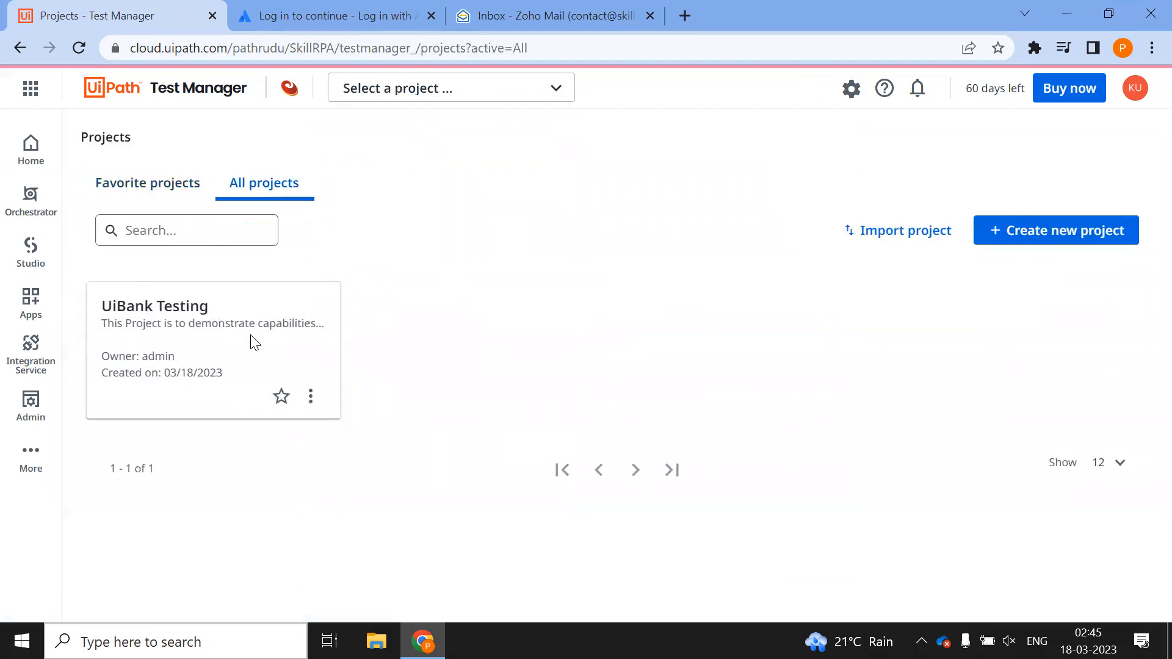
Mark UiBank Testing as a favourite, check the favourites filter, then unmark it
left_click(281, 397)
left_click(145, 188)
left_click(268, 191)
left_click(282, 396)
left_click(183, 197)
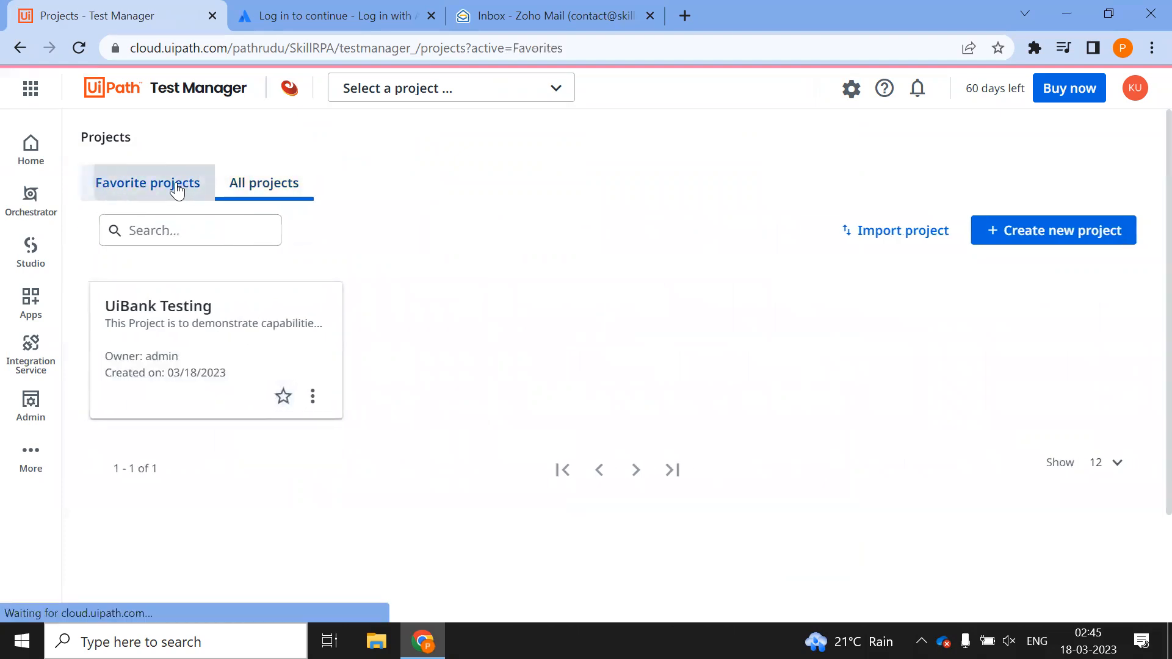
left_click(258, 186)
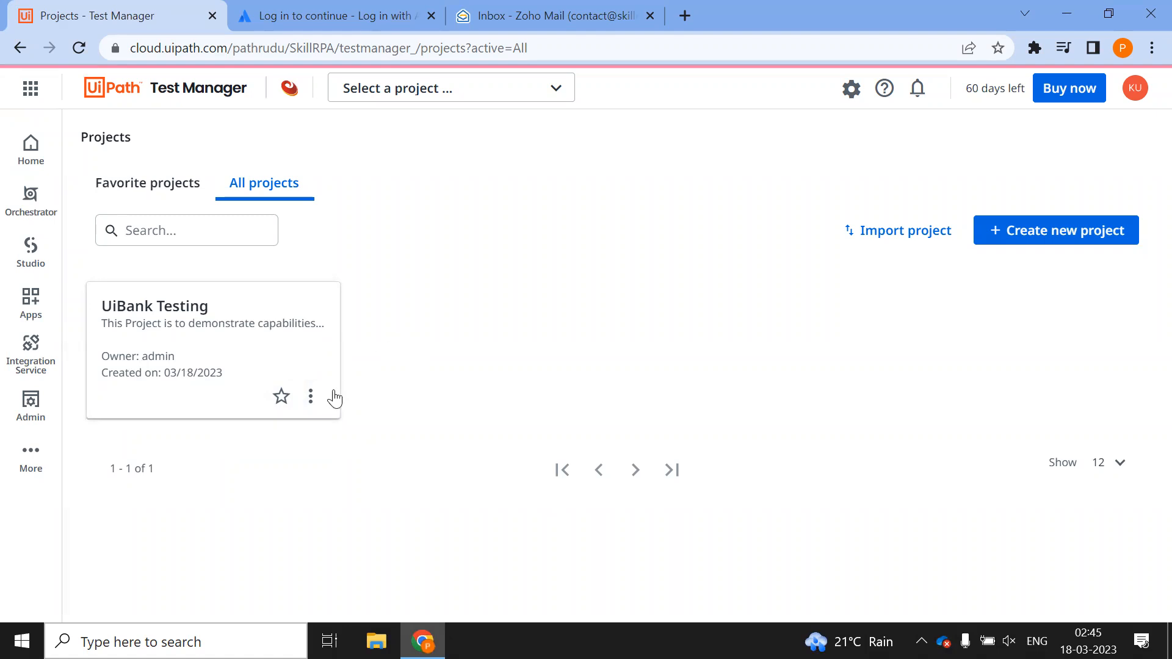
View UiBank Testing's edit form without changes, then open the project
left_click(313, 398)
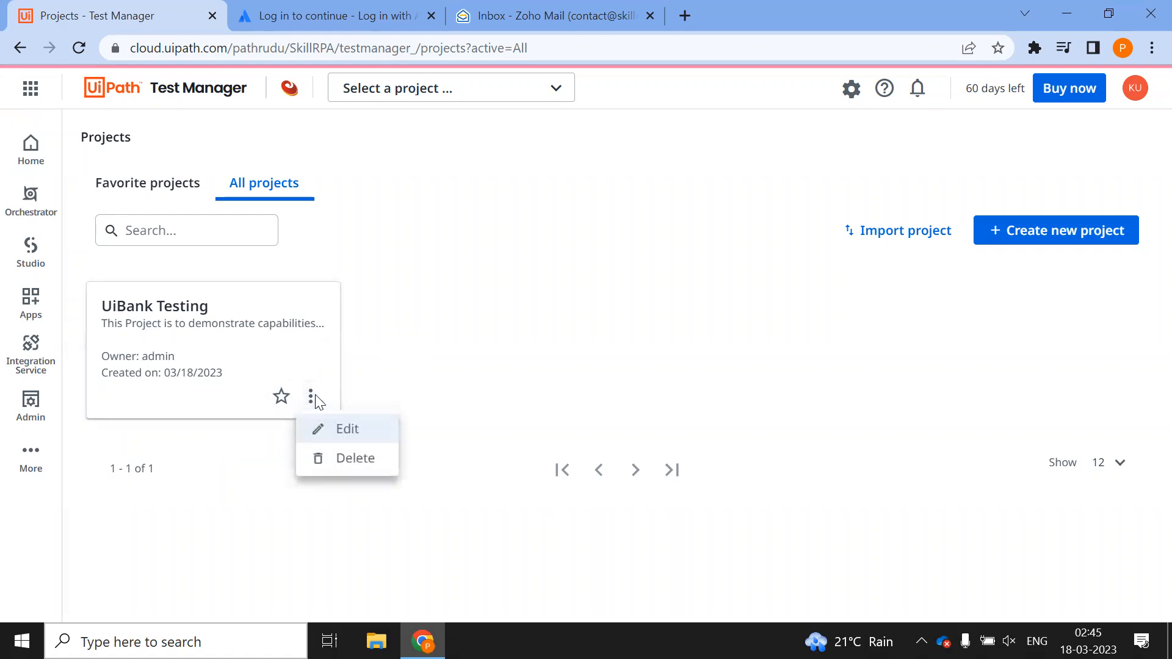
left_click(383, 434)
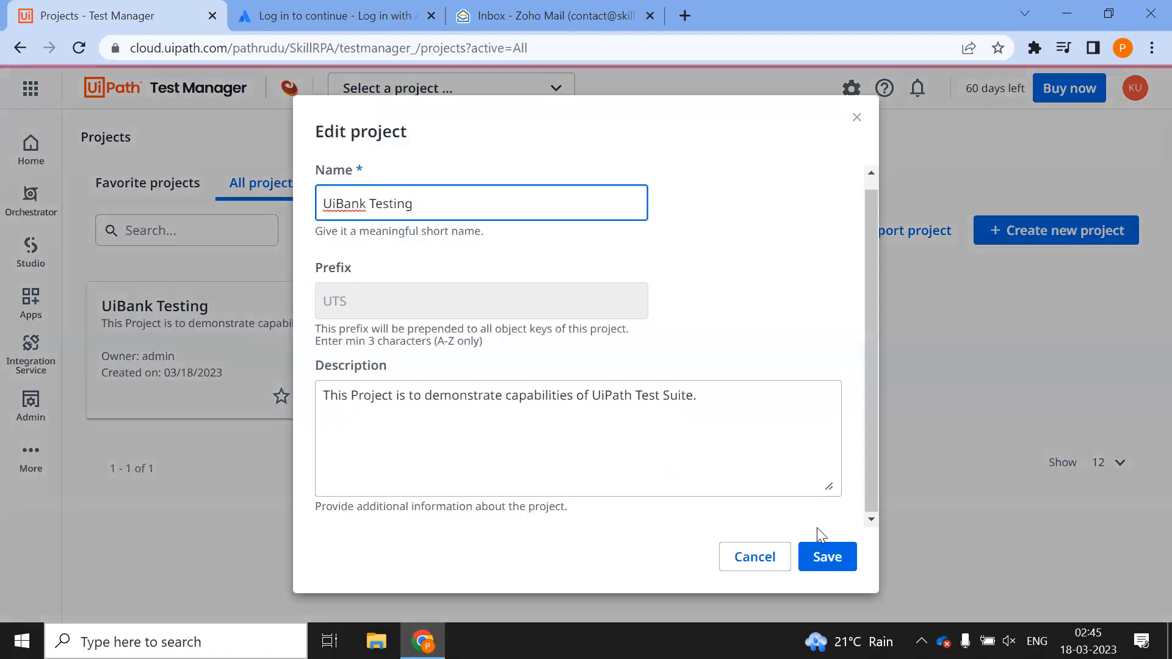
left_click(777, 561)
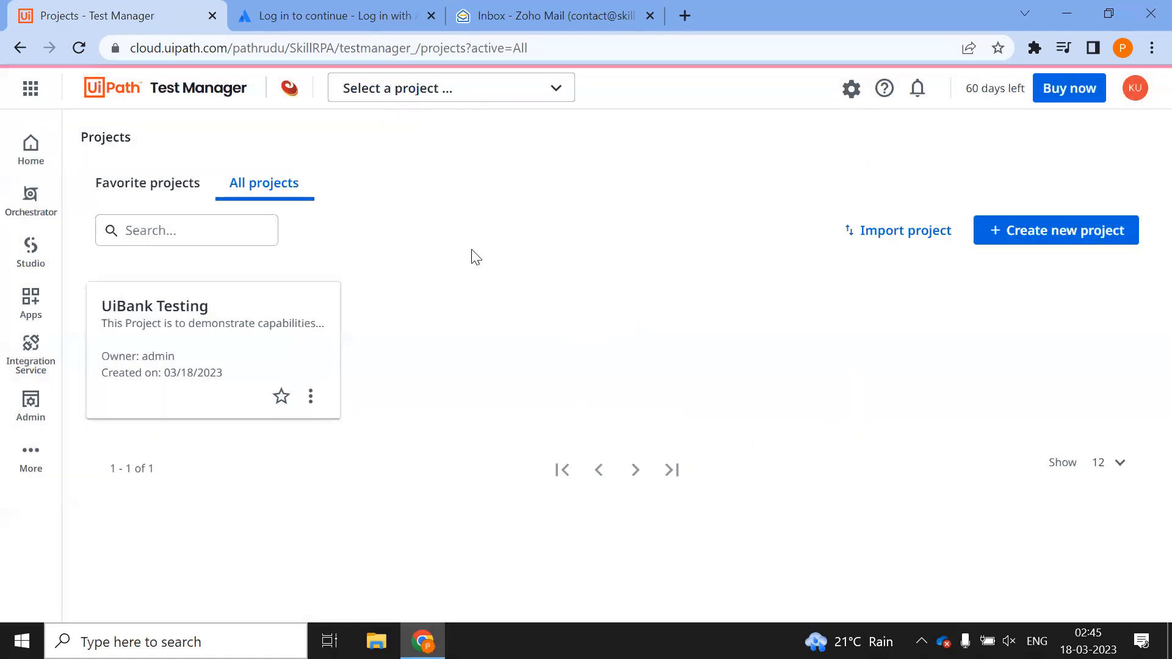
left_click(151, 309)
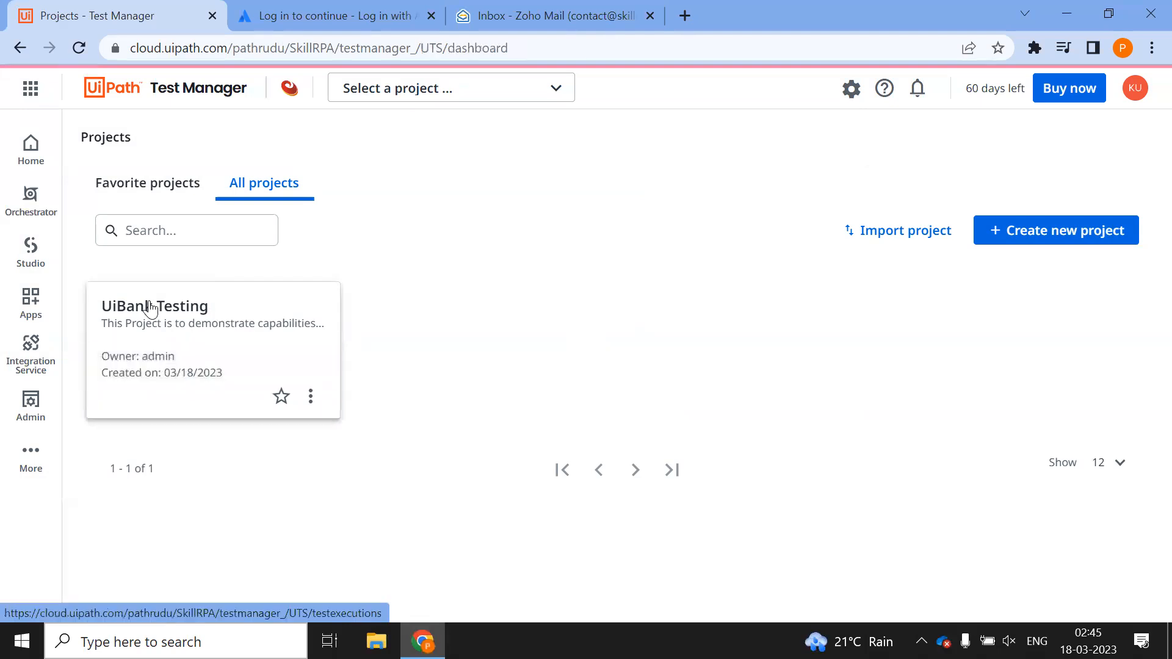
left_click(150, 308)
Check the project's user assignments in Settings without adding anyone, then open the UTS dashboard
left_click(166, 347)
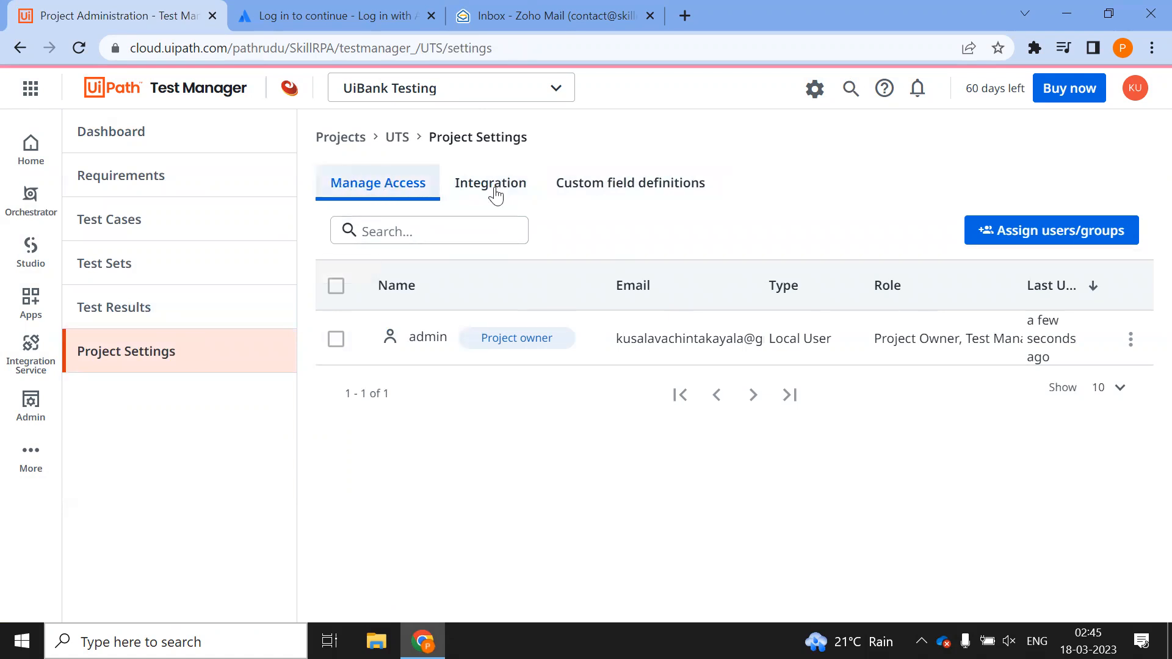
left_click(1038, 231)
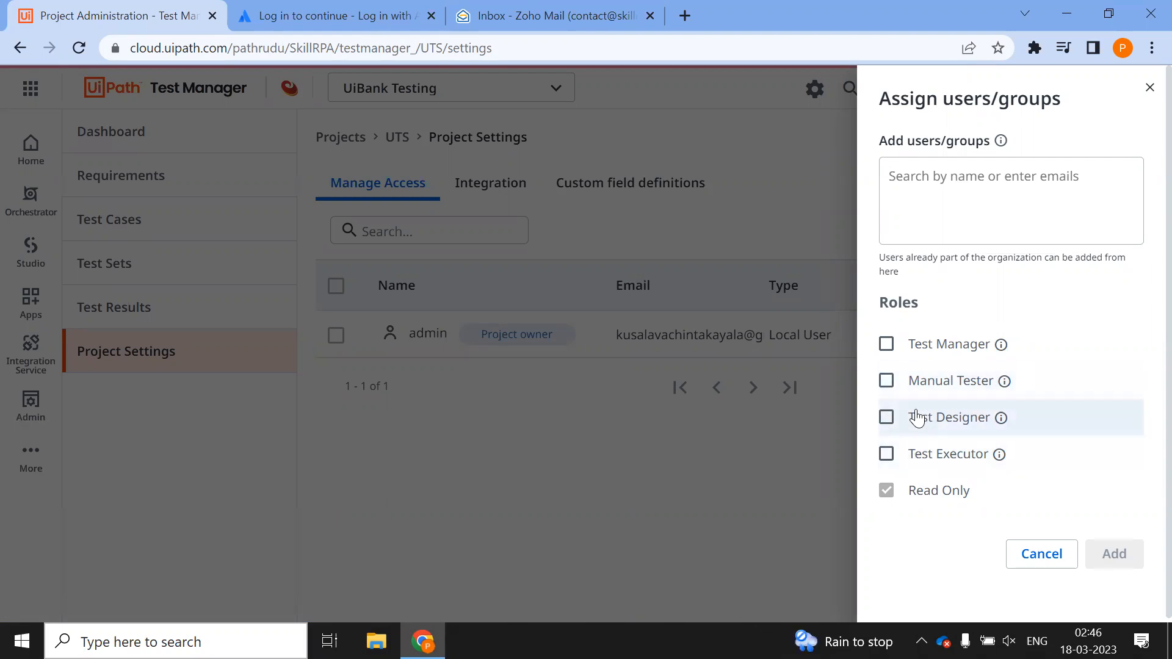
left_click(1042, 554)
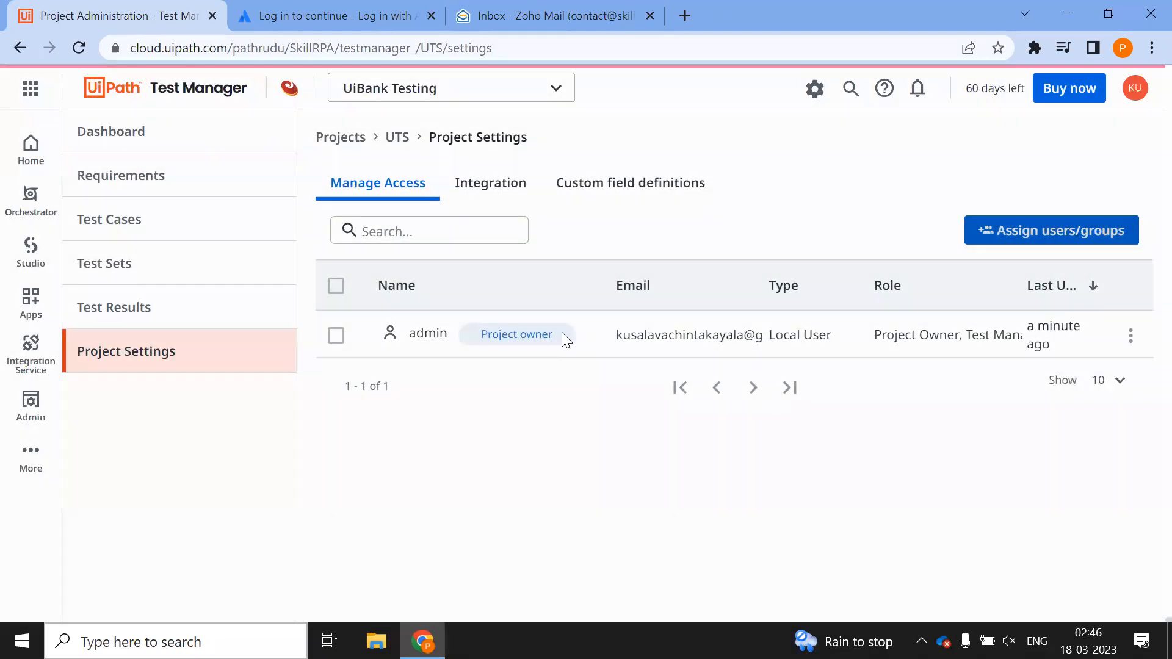
left_click_drag(561, 332, 464, 330)
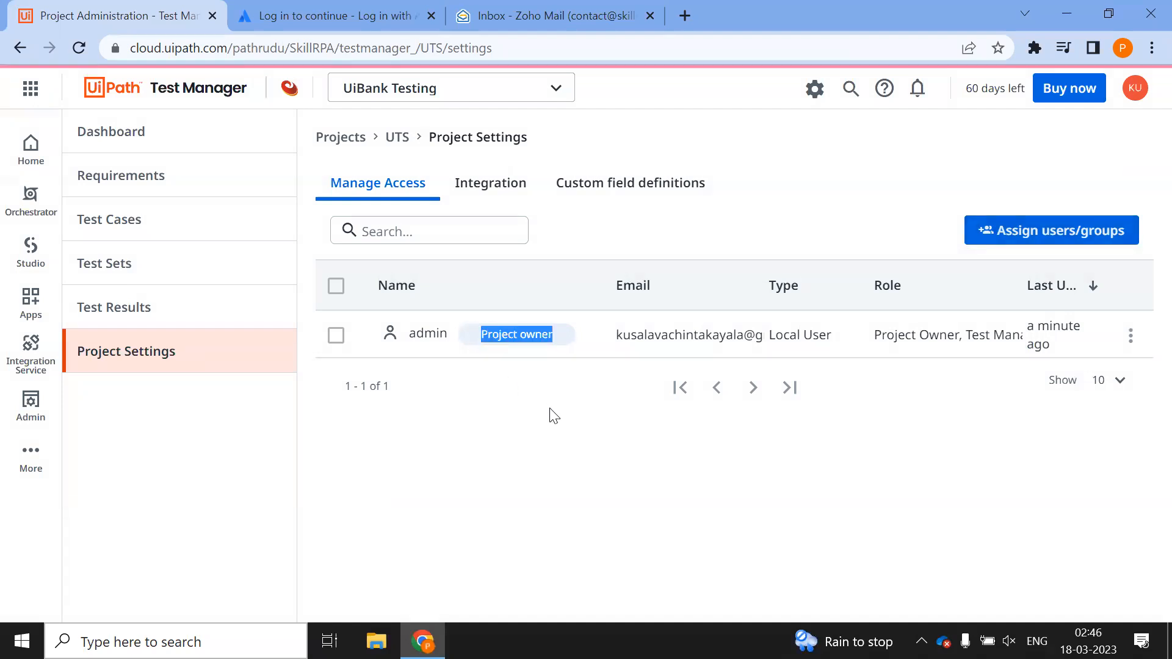
left_click(556, 334)
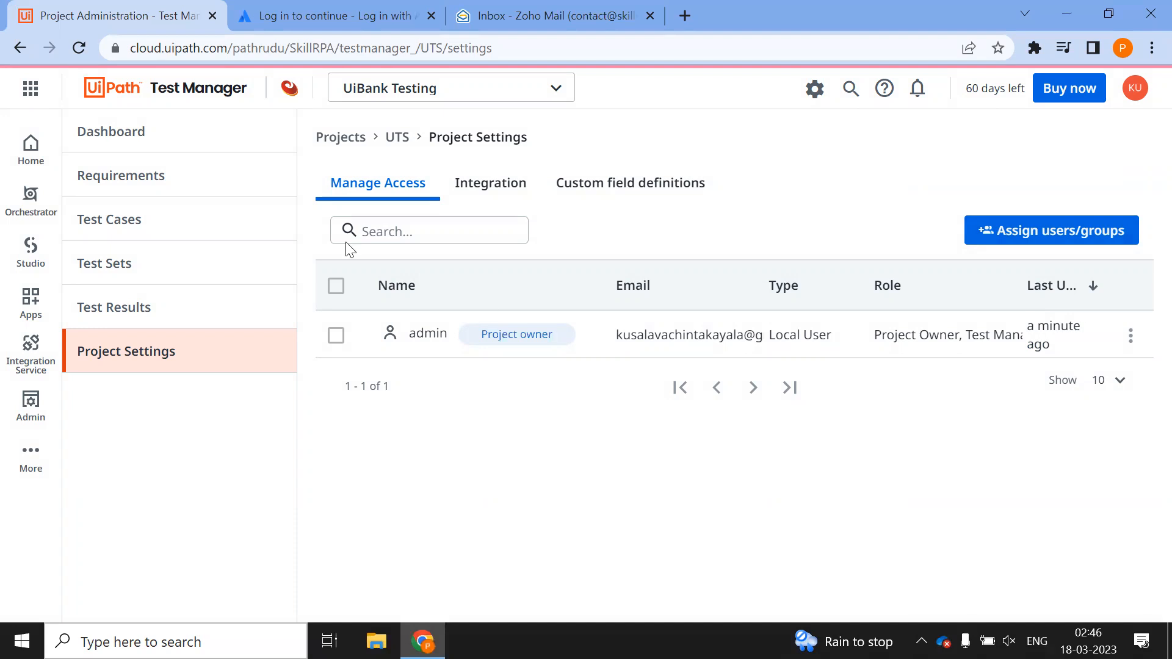
left_click(165, 130)
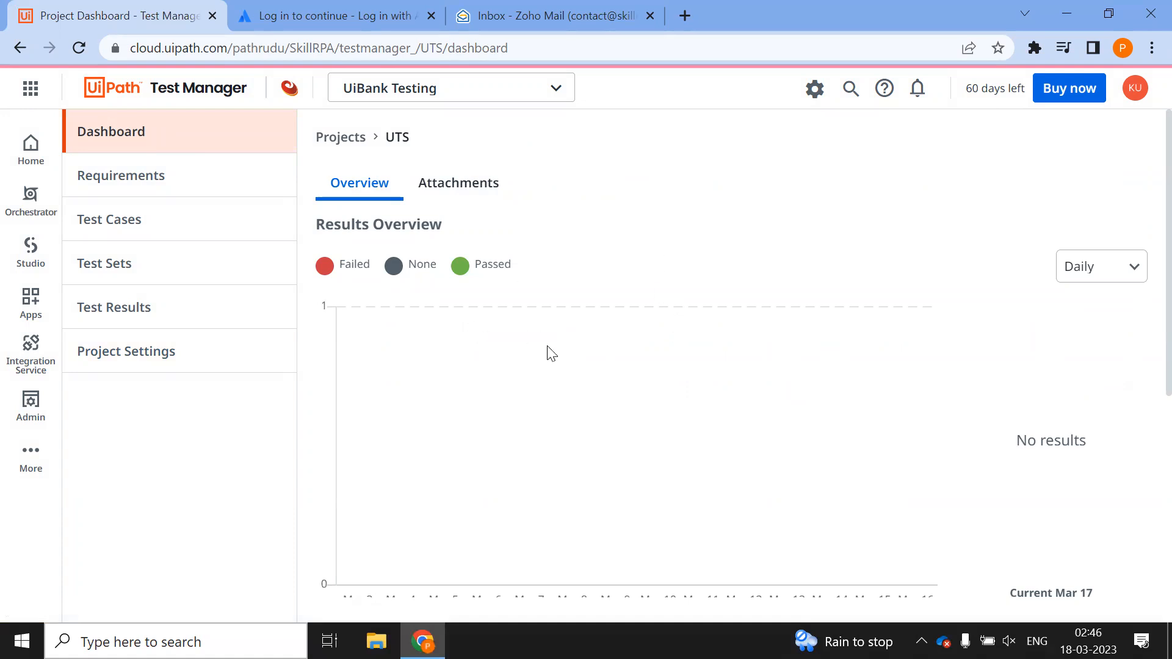
Review the dashboard's results overview and Attachments tab, then open the Requirements list
scroll(547, 349, "down", 5)
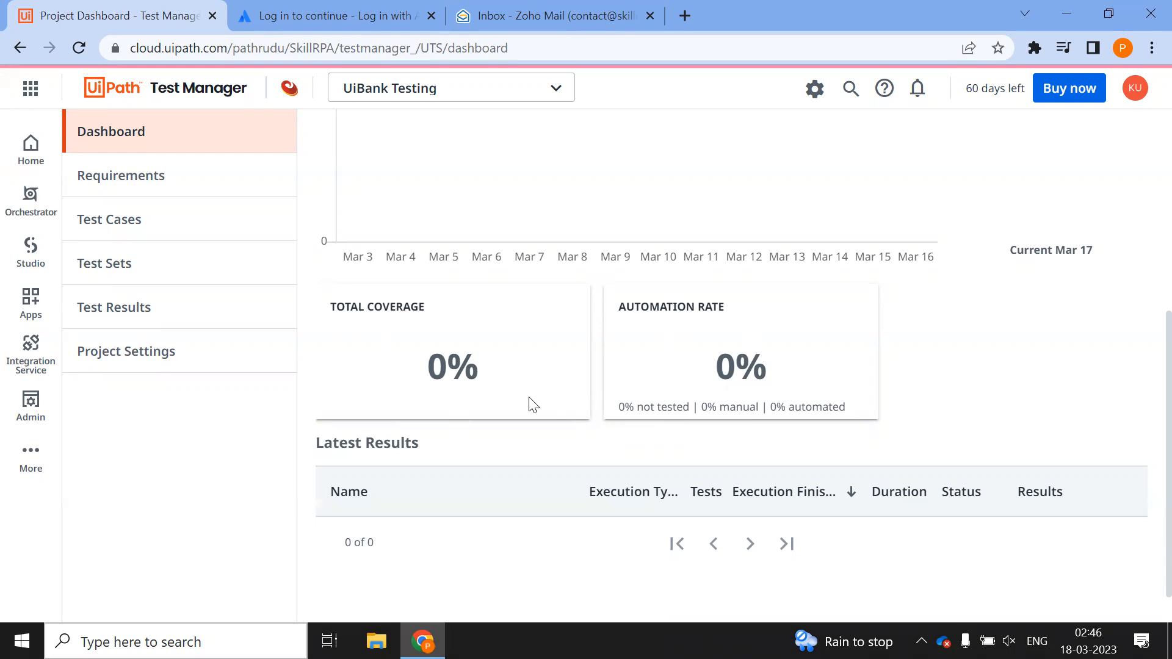
scroll(534, 406, "up", 5)
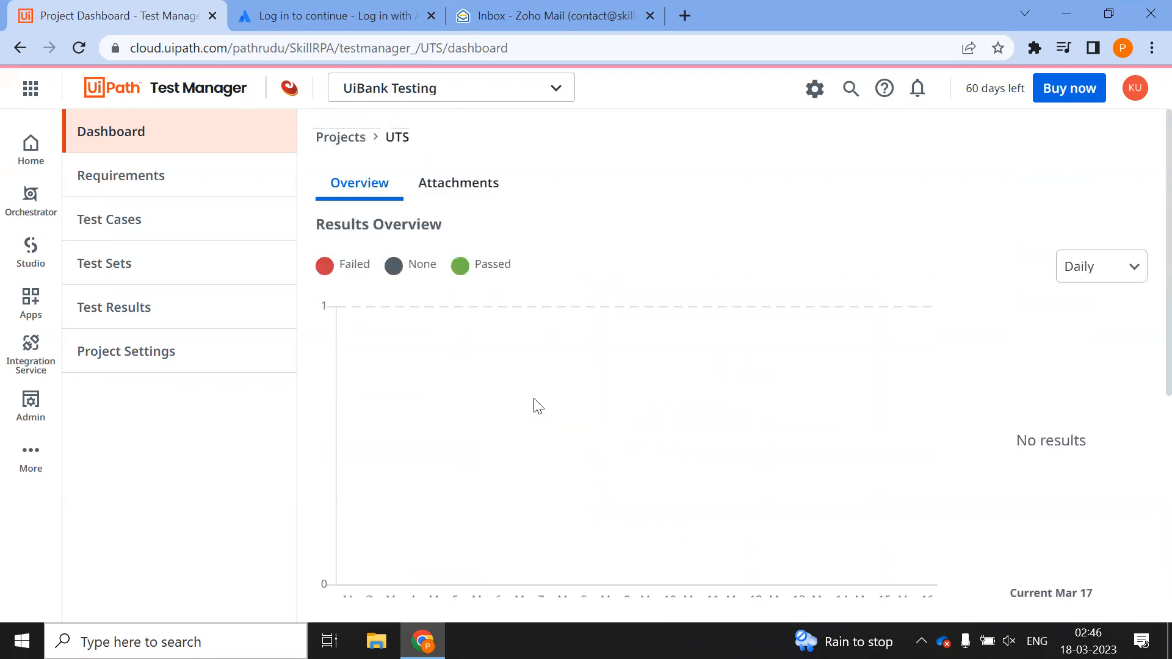
left_click(453, 175)
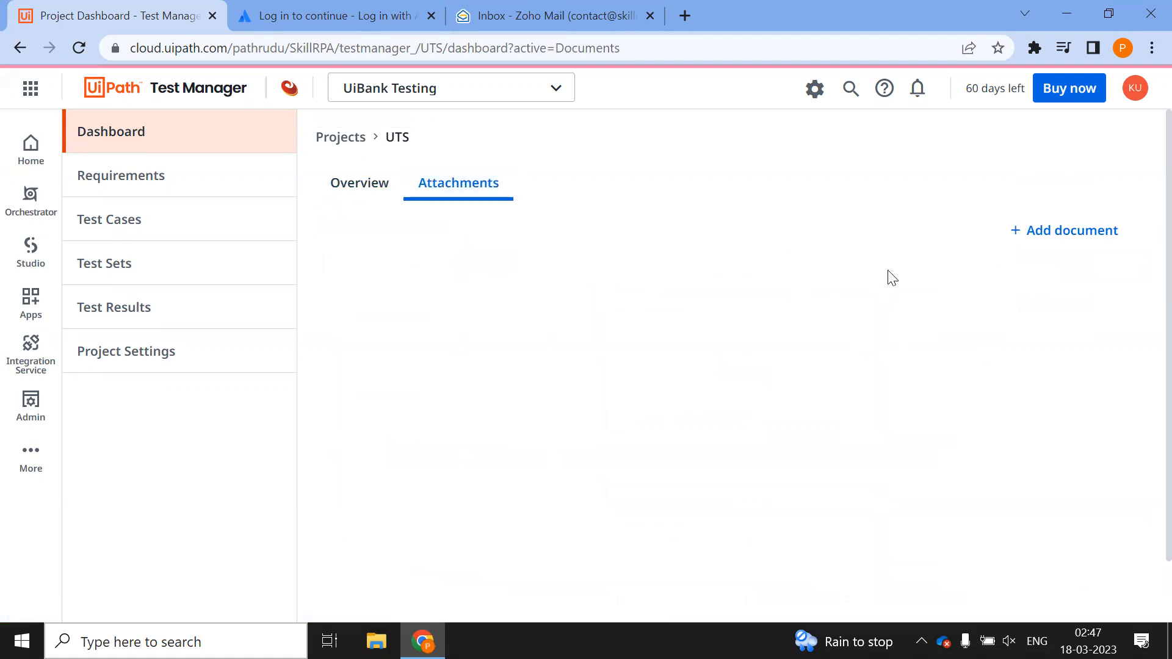
left_click(352, 178)
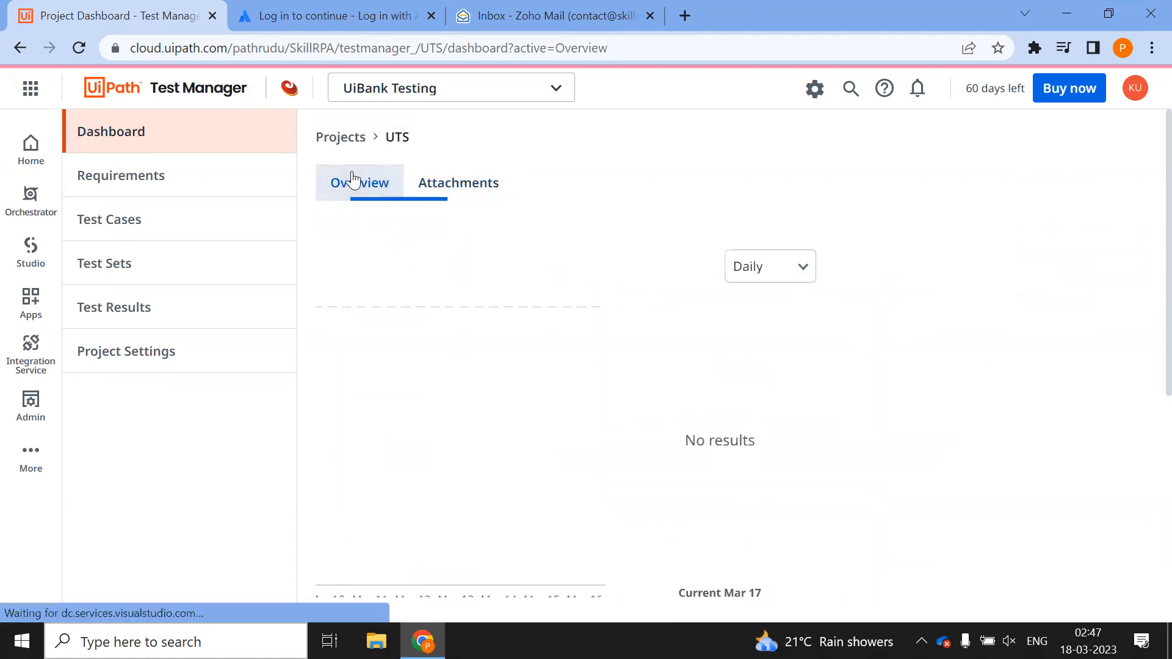
left_click(159, 181)
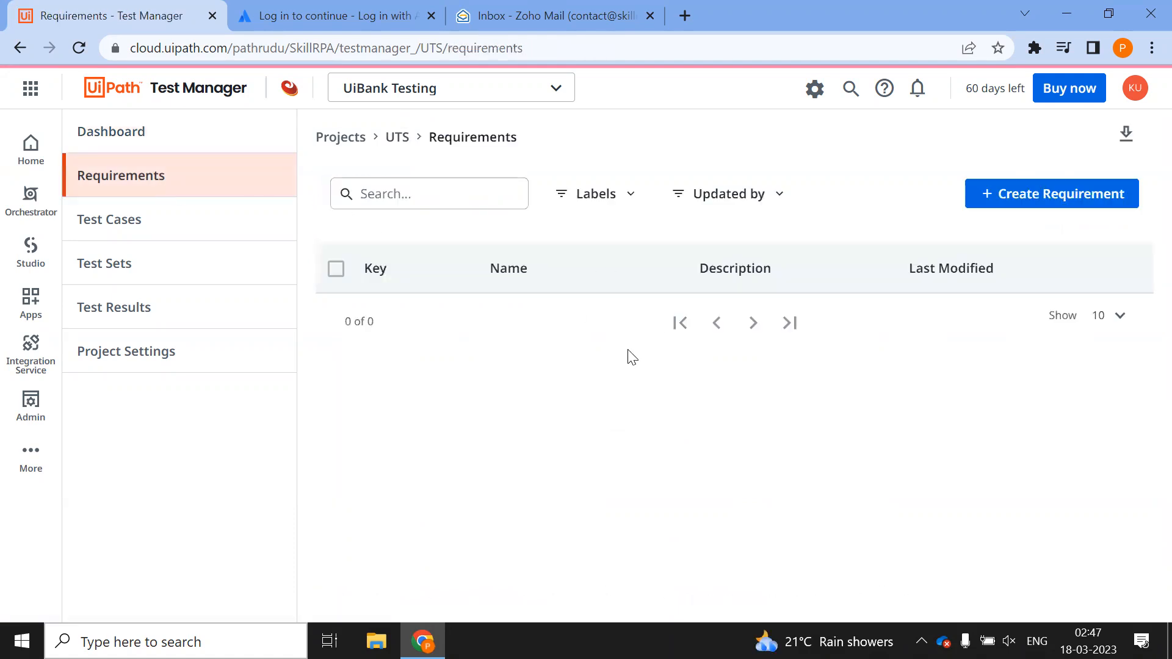
Begin a new requirement but cancel it, then open the Test Cases list
left_click(1016, 201)
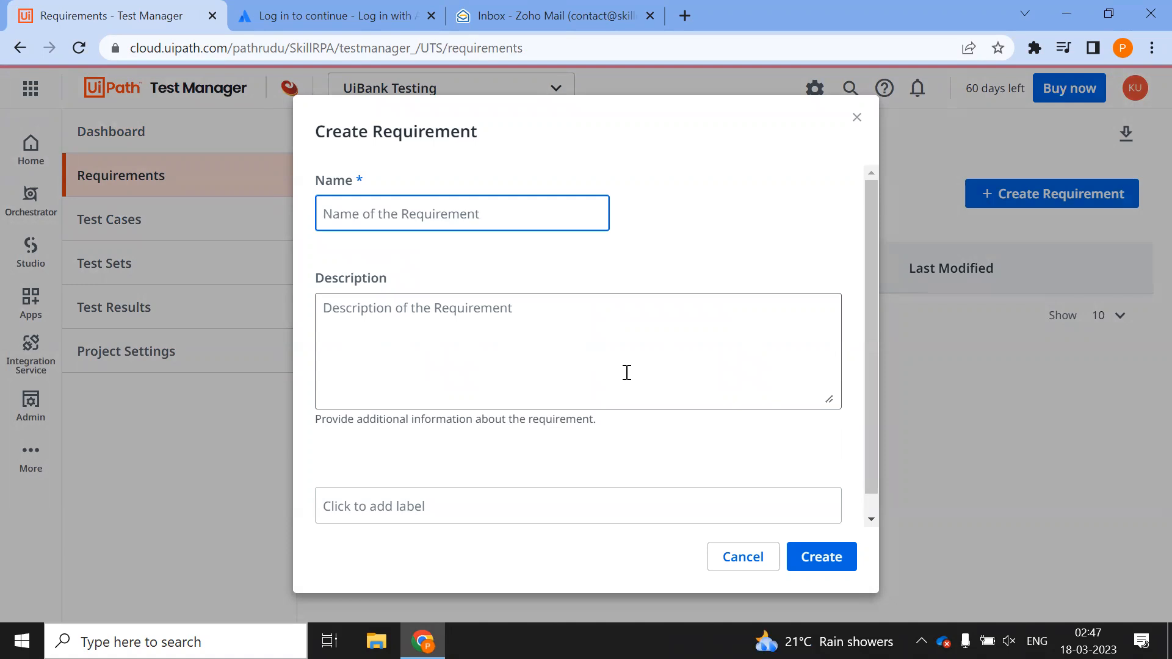
left_click(772, 562)
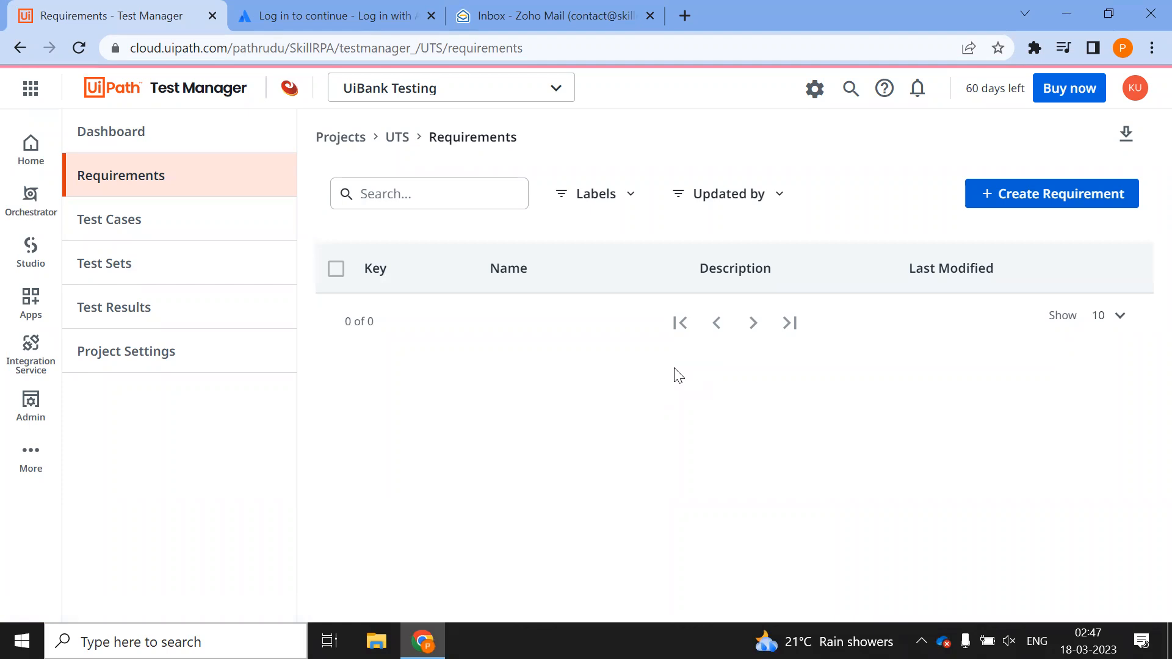
left_click(136, 233)
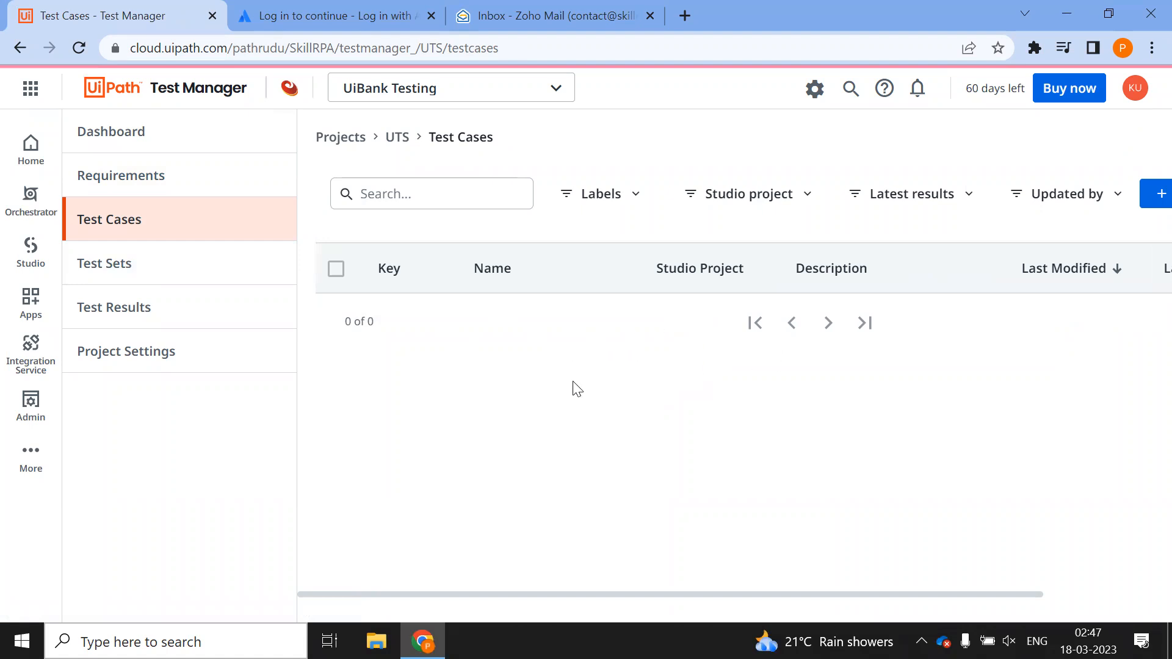
Open the UiBank Testing project's Test Sets list from the sidebar
left_click(124, 264)
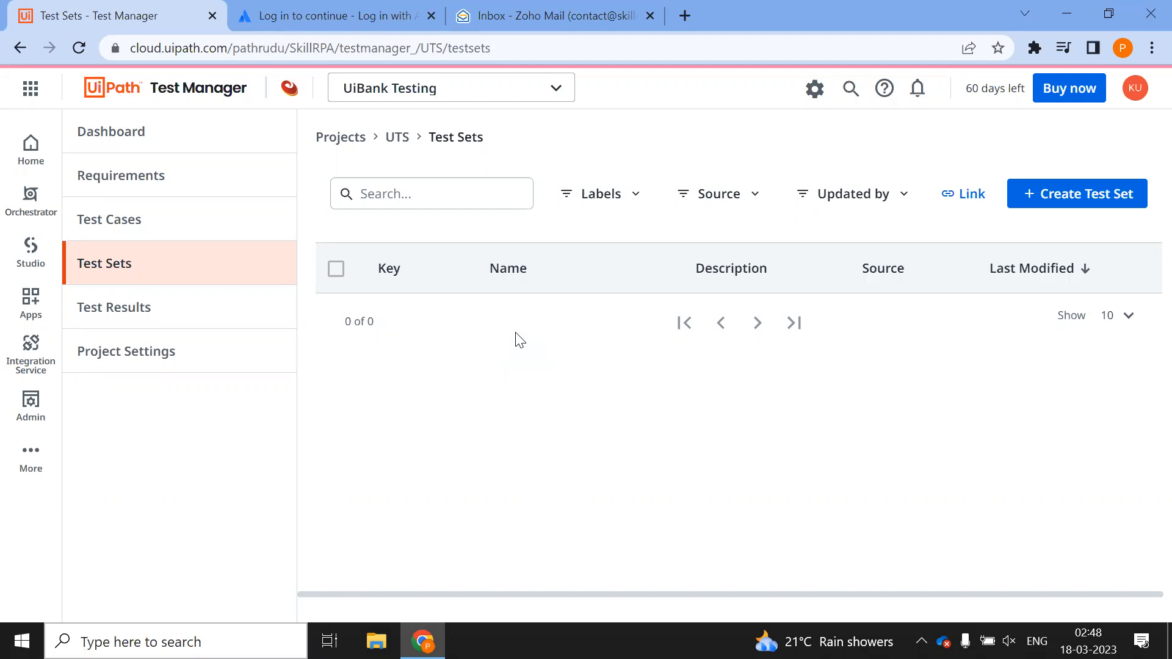
left_click(159, 316)
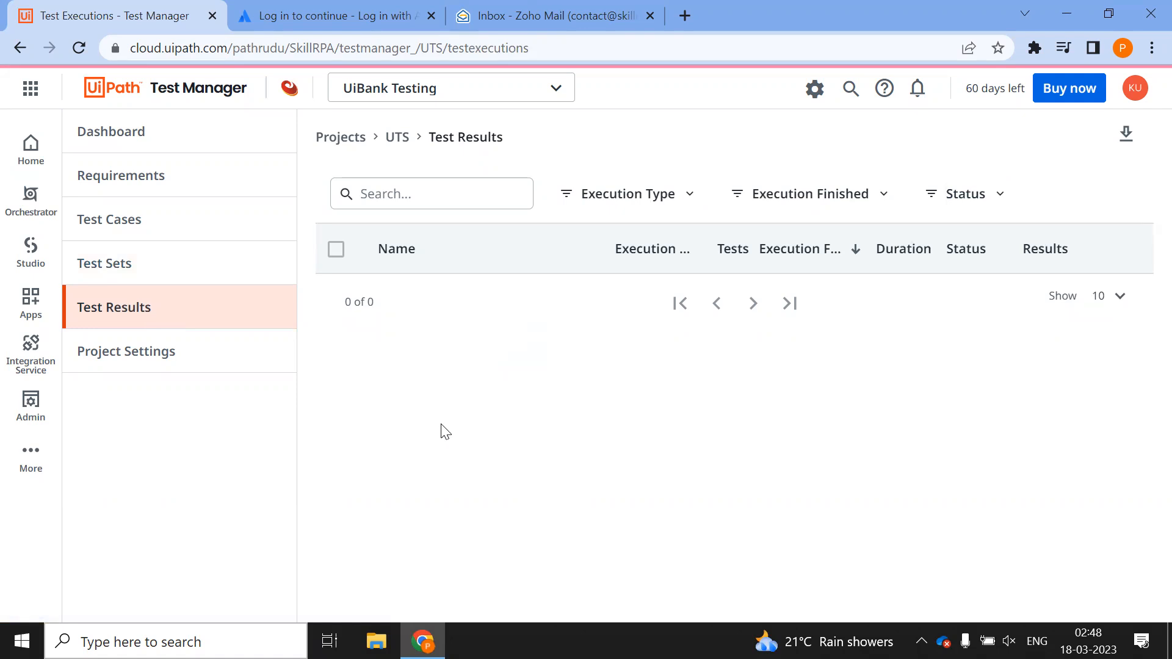
left_click(126, 226)
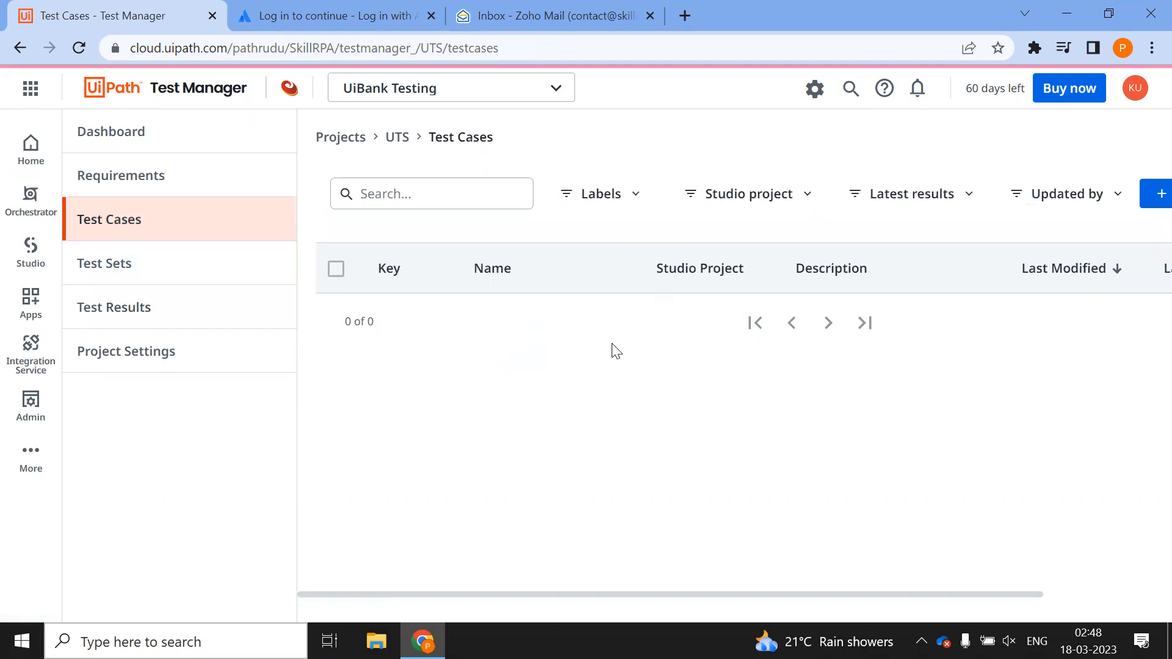
left_click(144, 269)
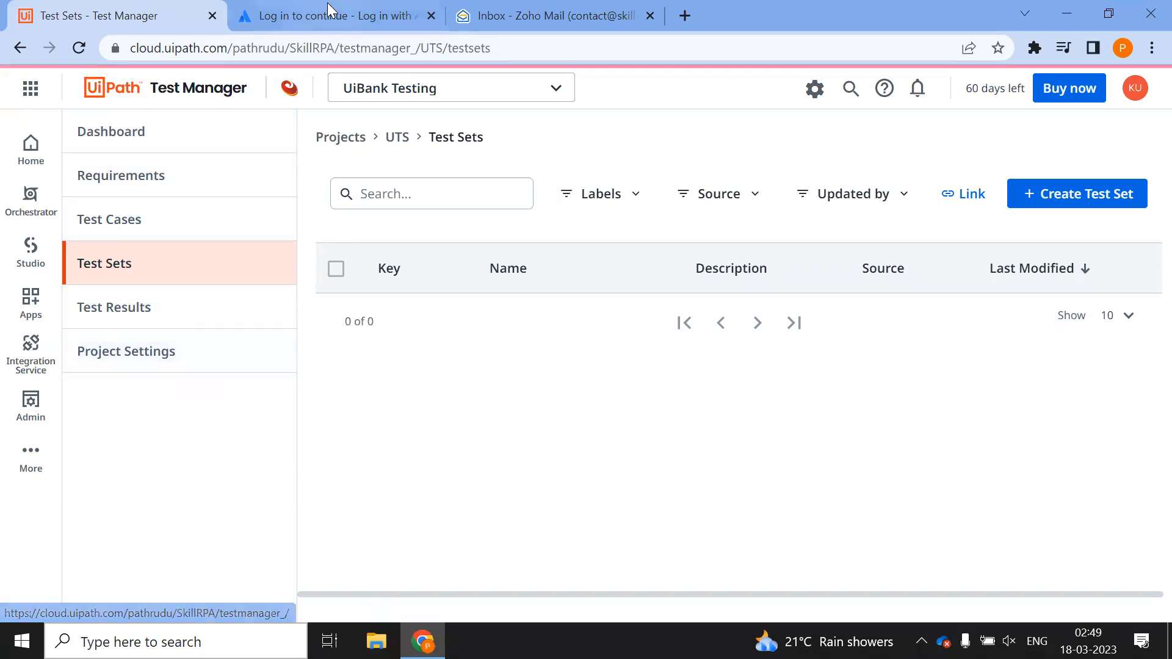
Open the UTS project's Integration settings and check which tools a New Connection can link
left_click(175, 349)
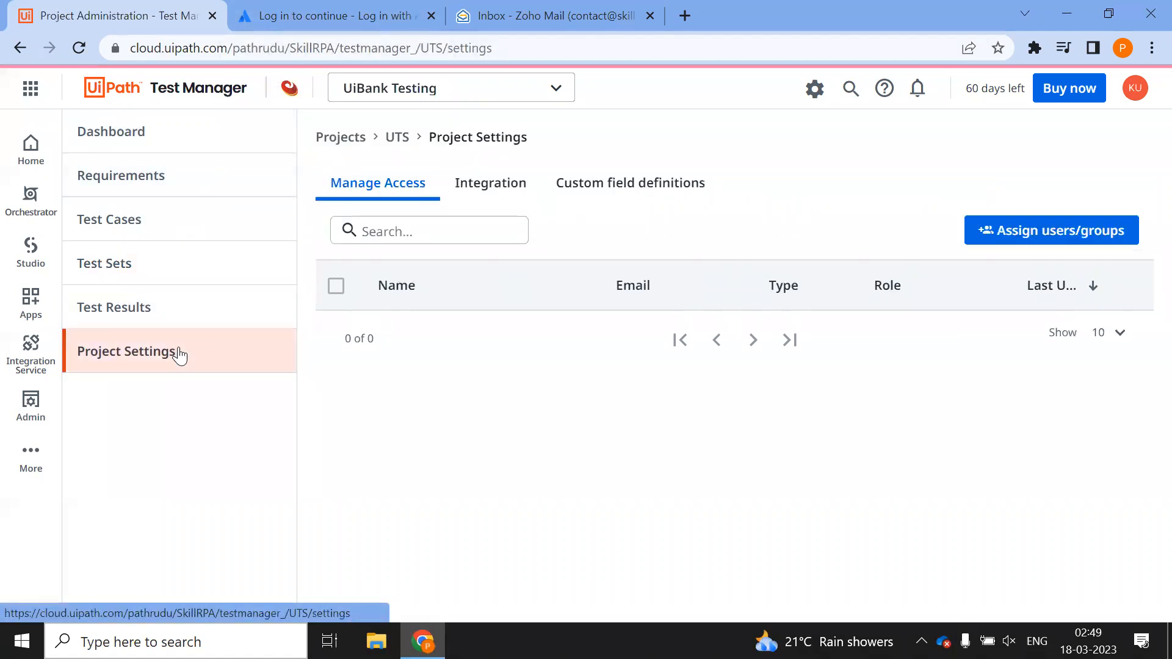
left_click(478, 194)
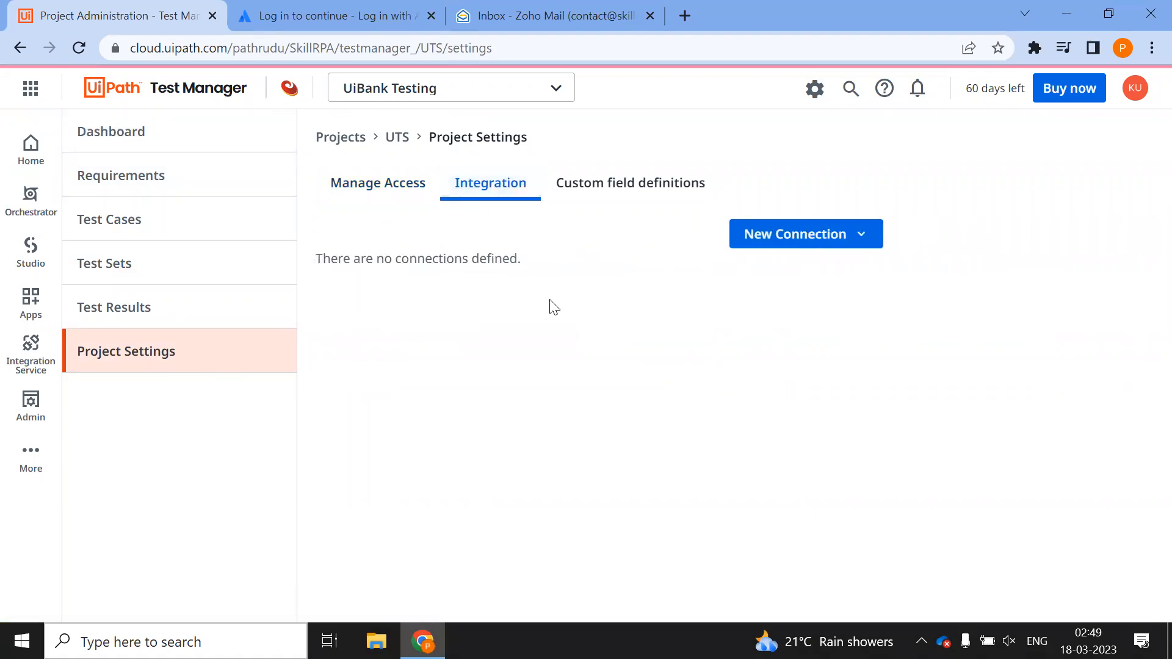
left_click(817, 235)
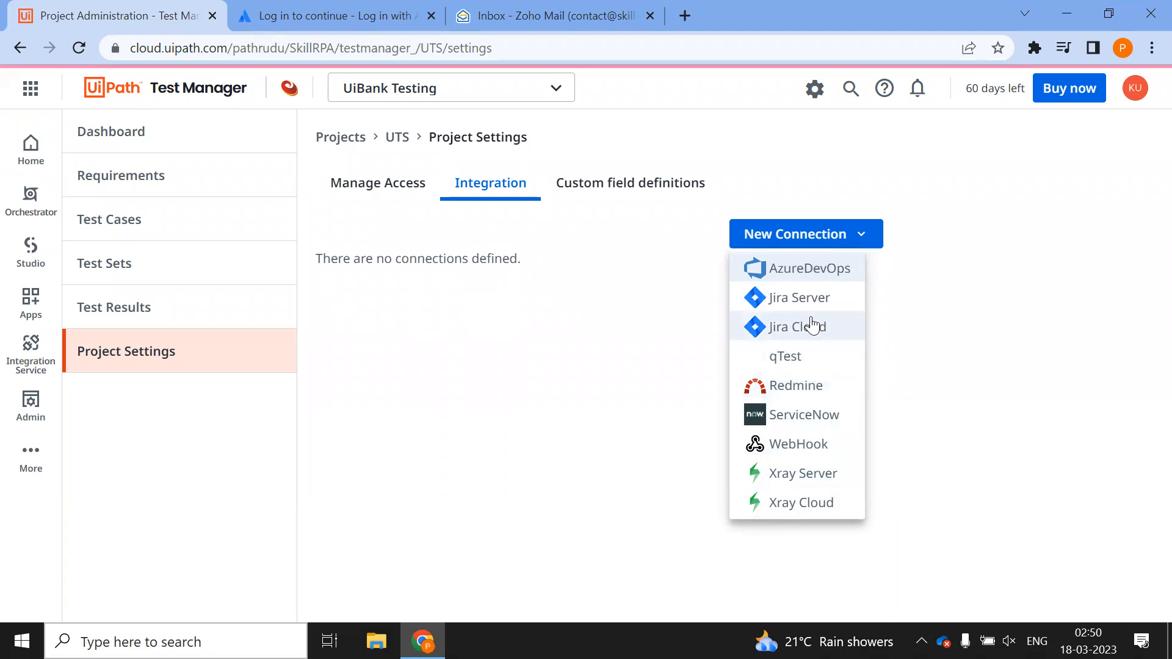
left_click(527, 360)
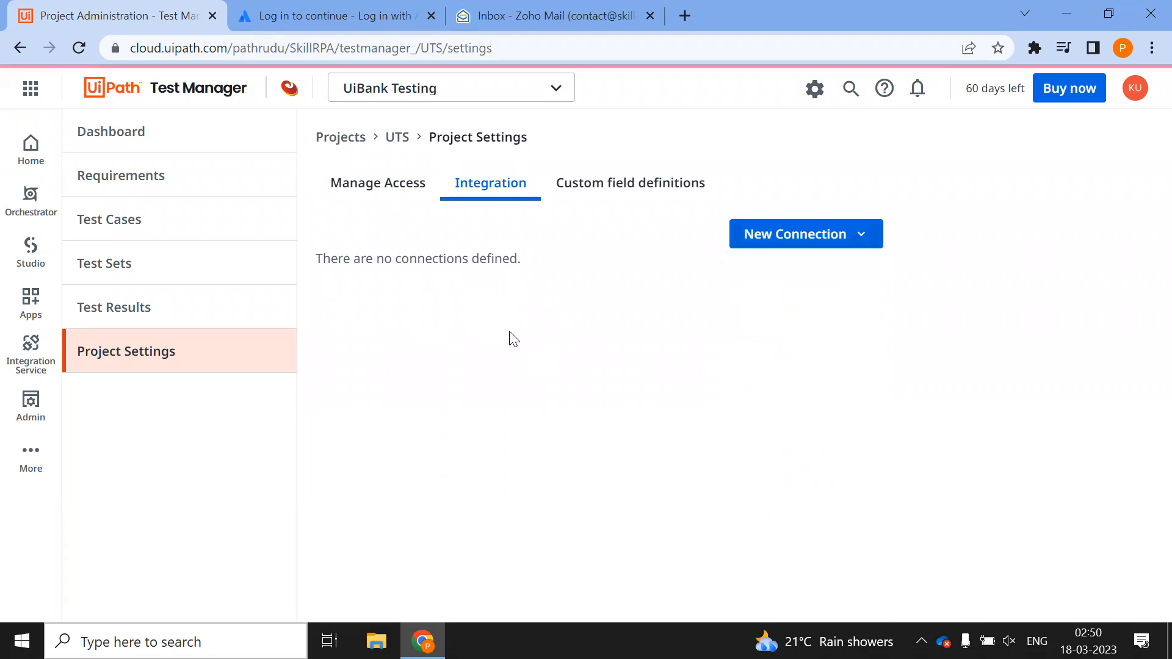
On the Atlassian page, enter the account email address and submit it to sign up
left_click(340, 19)
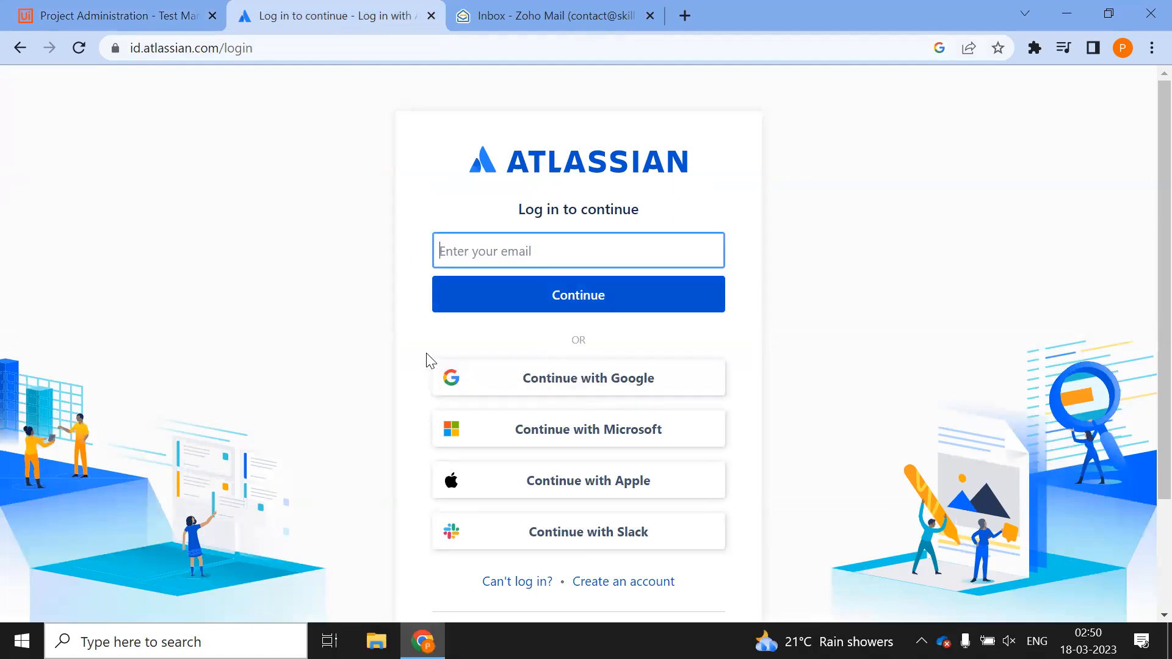
left_click(501, 244)
left_click(486, 250)
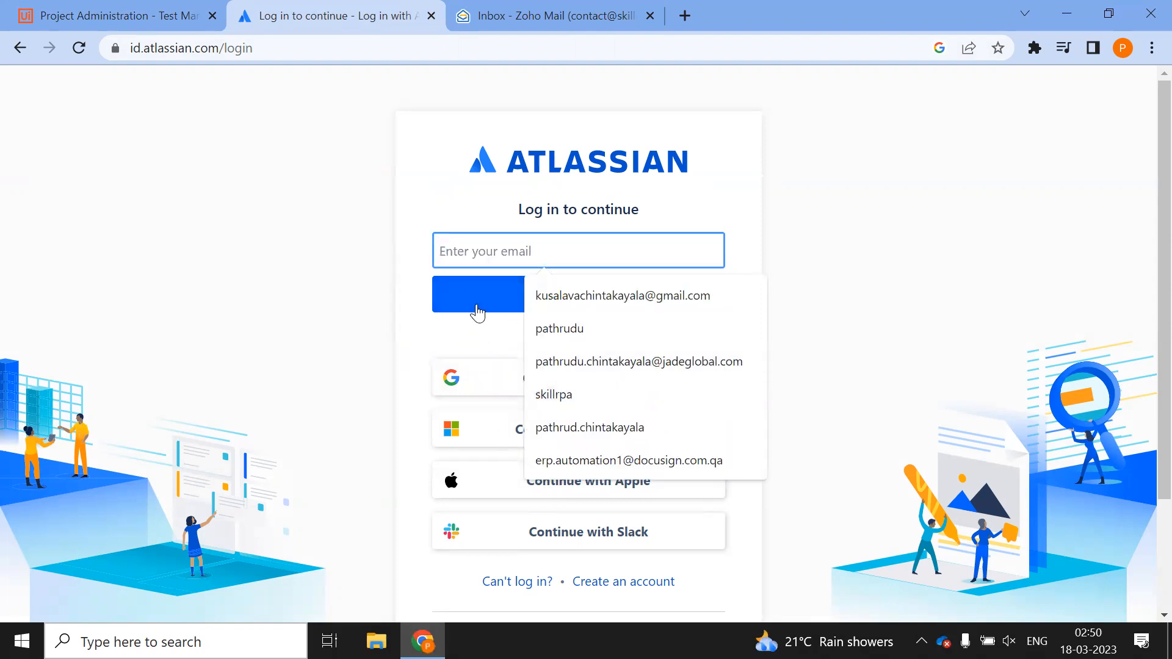
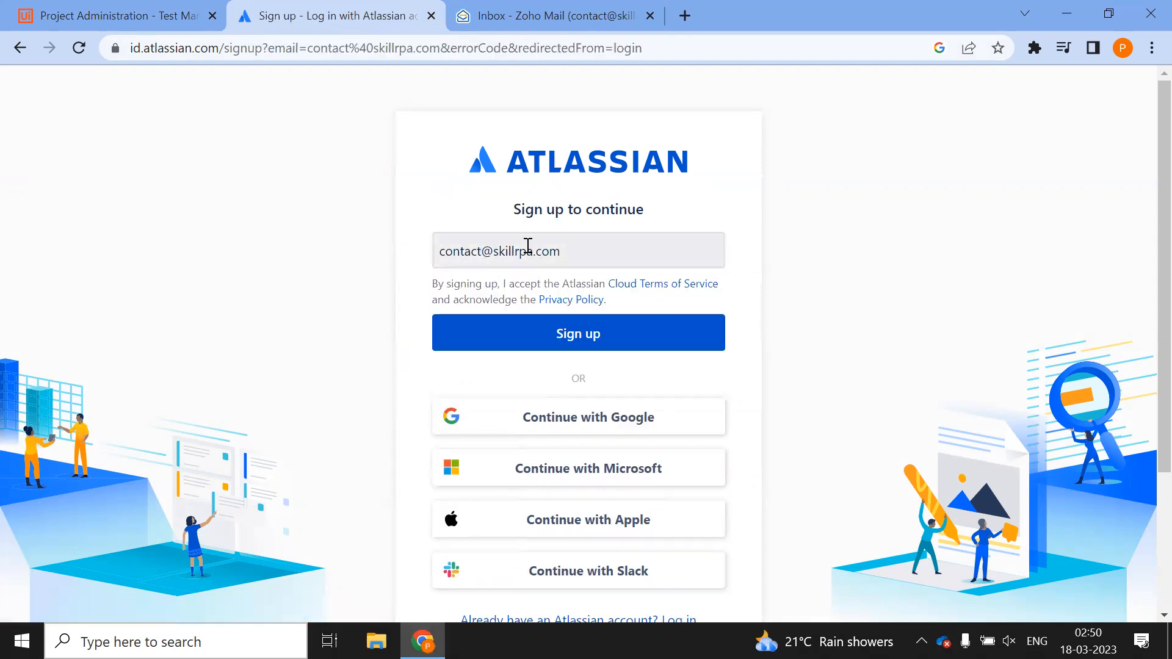
left_click_drag(585, 243, 497, 246)
left_click(335, 243)
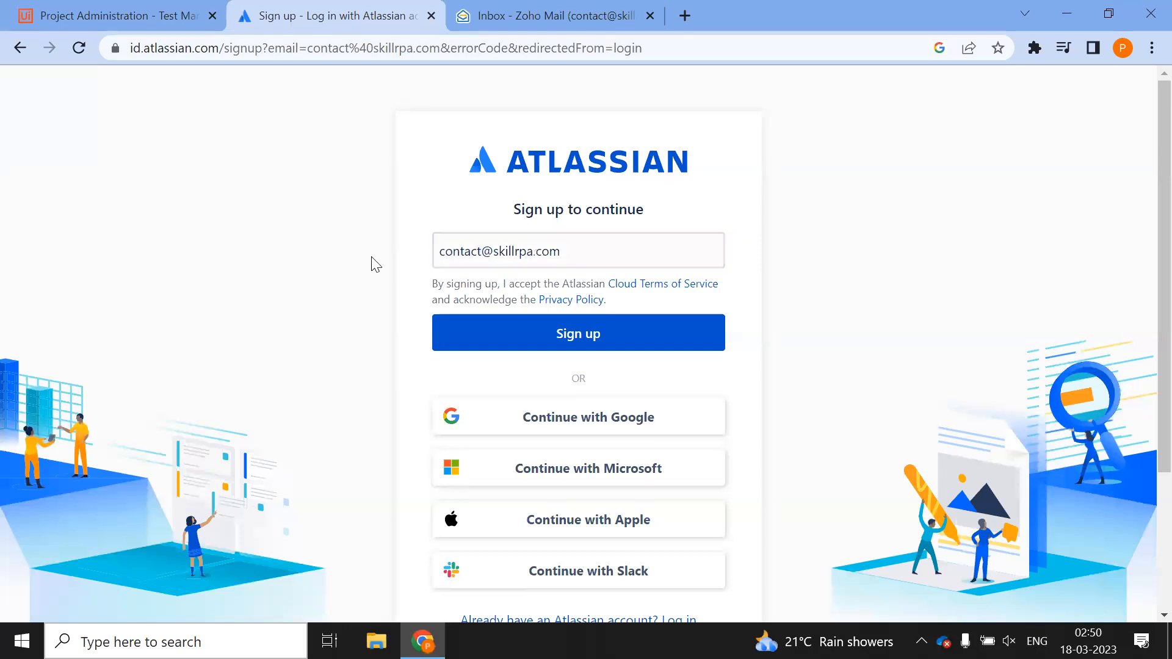
left_click(579, 345)
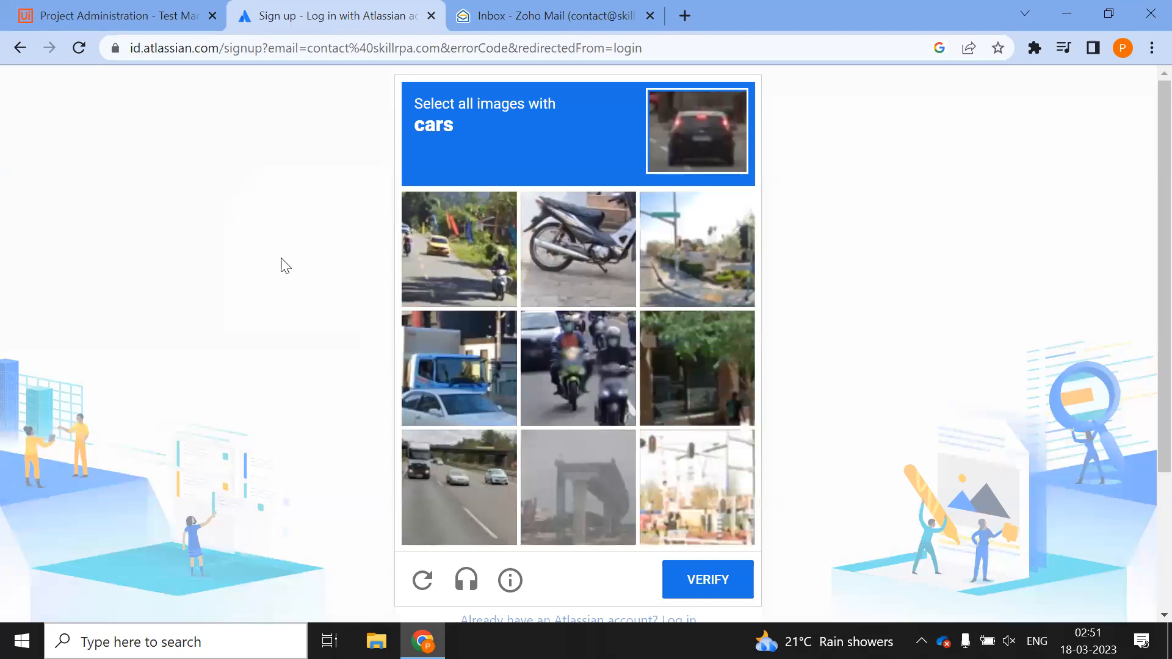
Solve the car-image captcha to send the verification email, then switch to the mail inbox
left_click(452, 378)
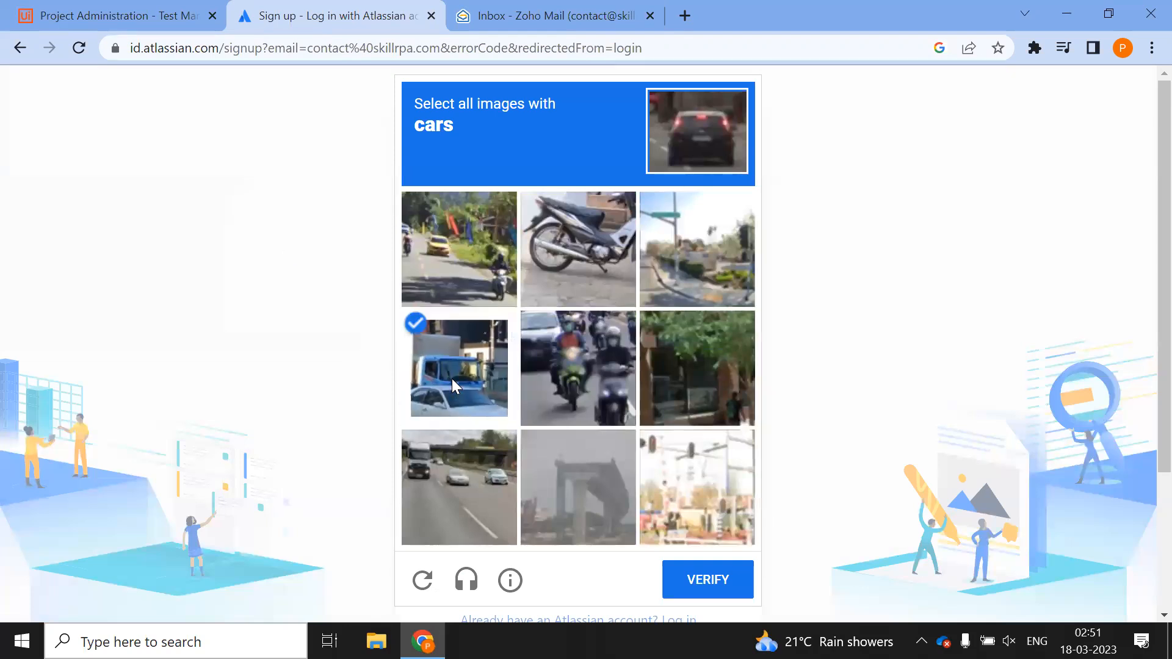
left_click(420, 484)
left_click(564, 391)
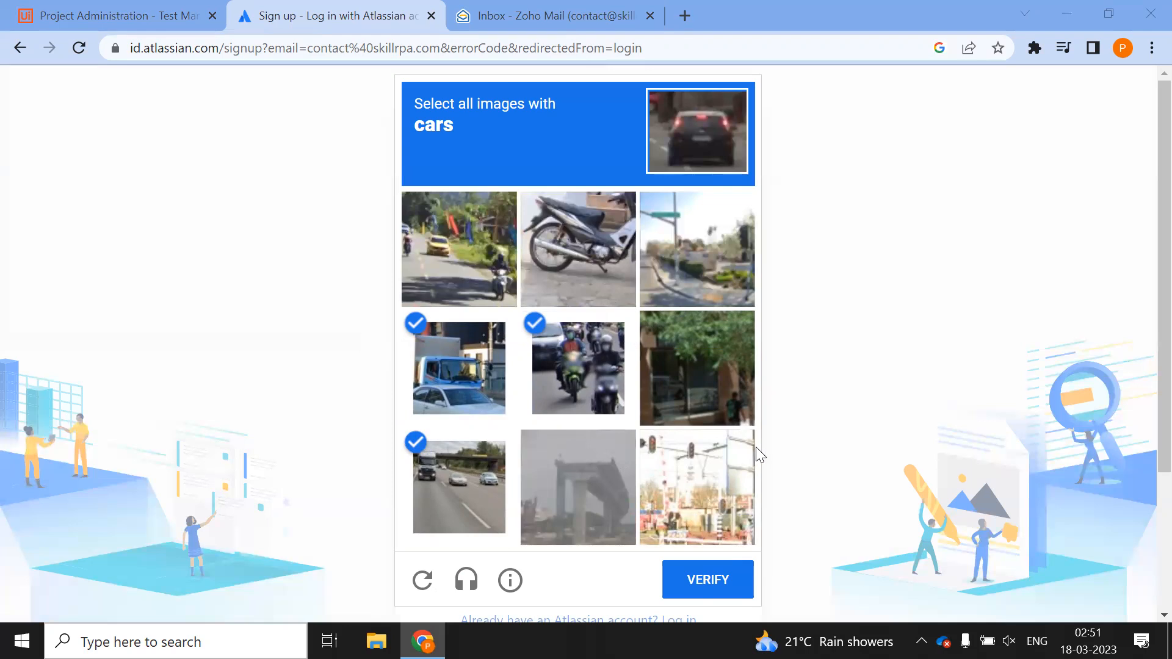
scroll(762, 455, "down", 3)
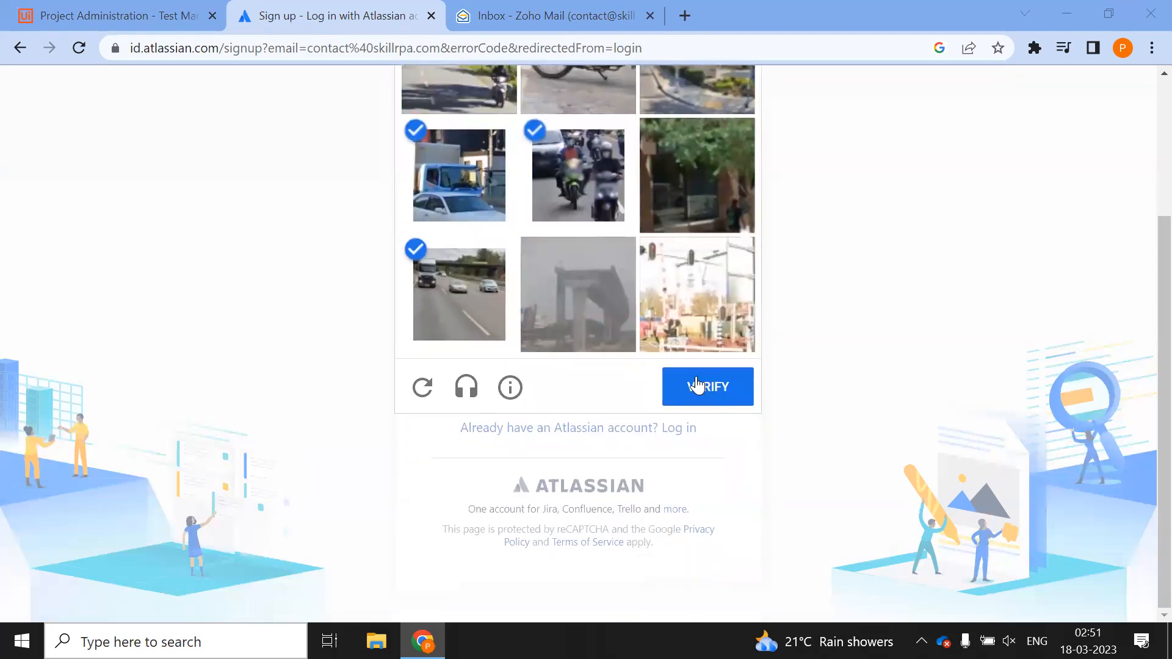
left_click(692, 386)
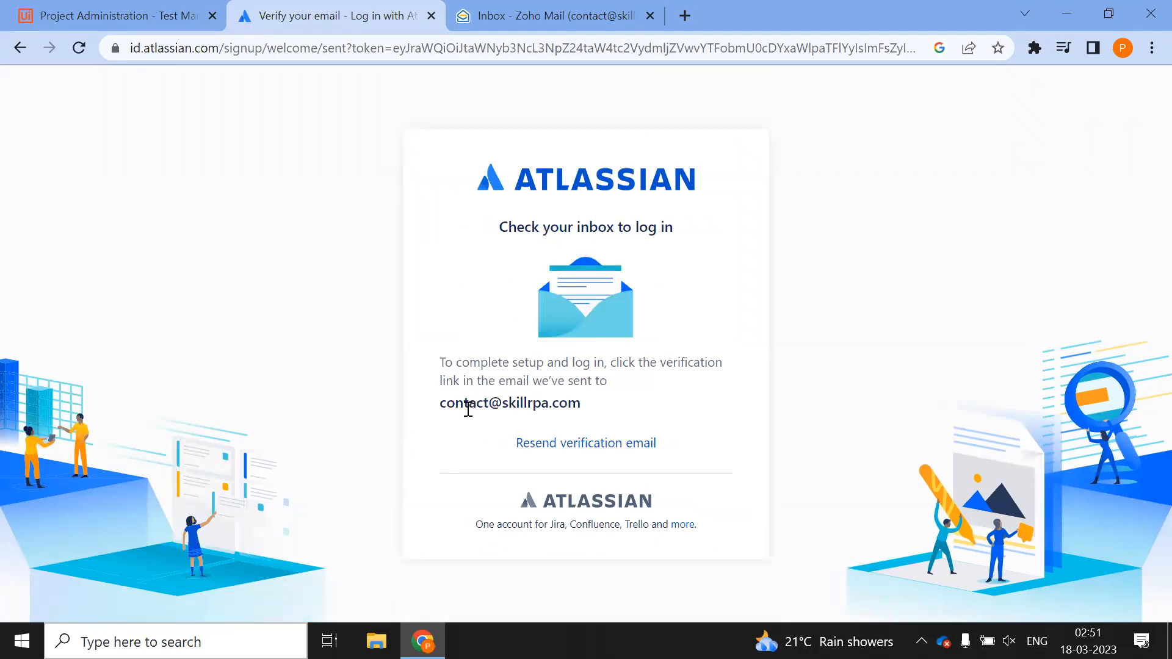
left_click_drag(440, 404, 675, 413)
left_click(550, 16)
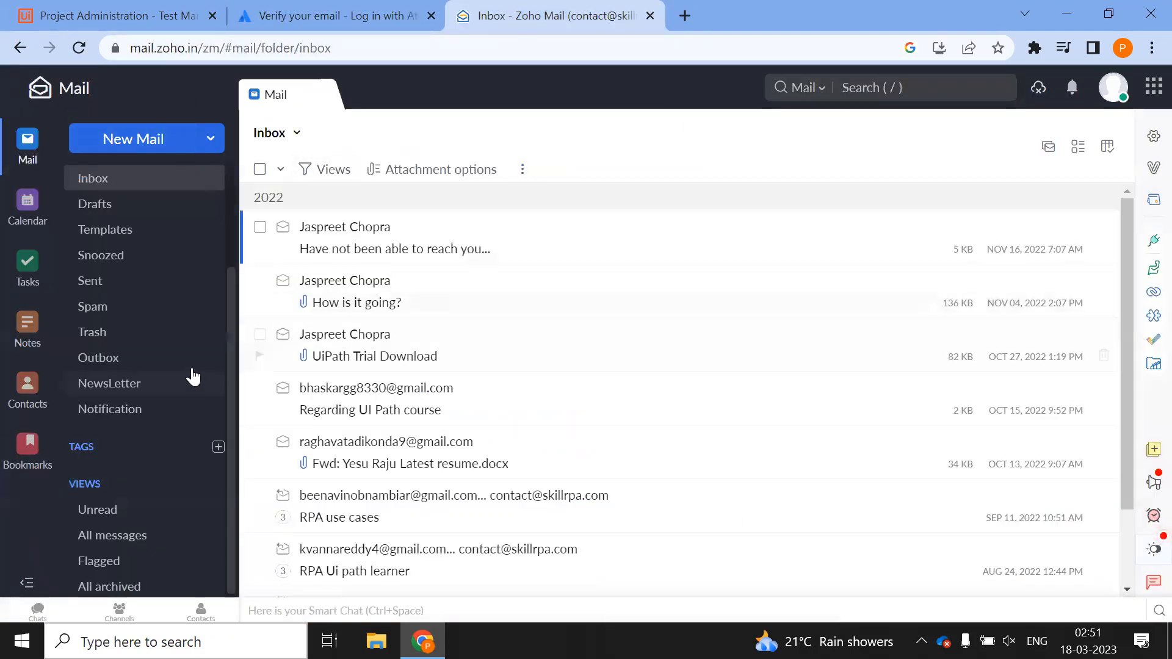
Refresh Zoho Mail, open the Atlassian email and follow its Verify your email link
key("F5")
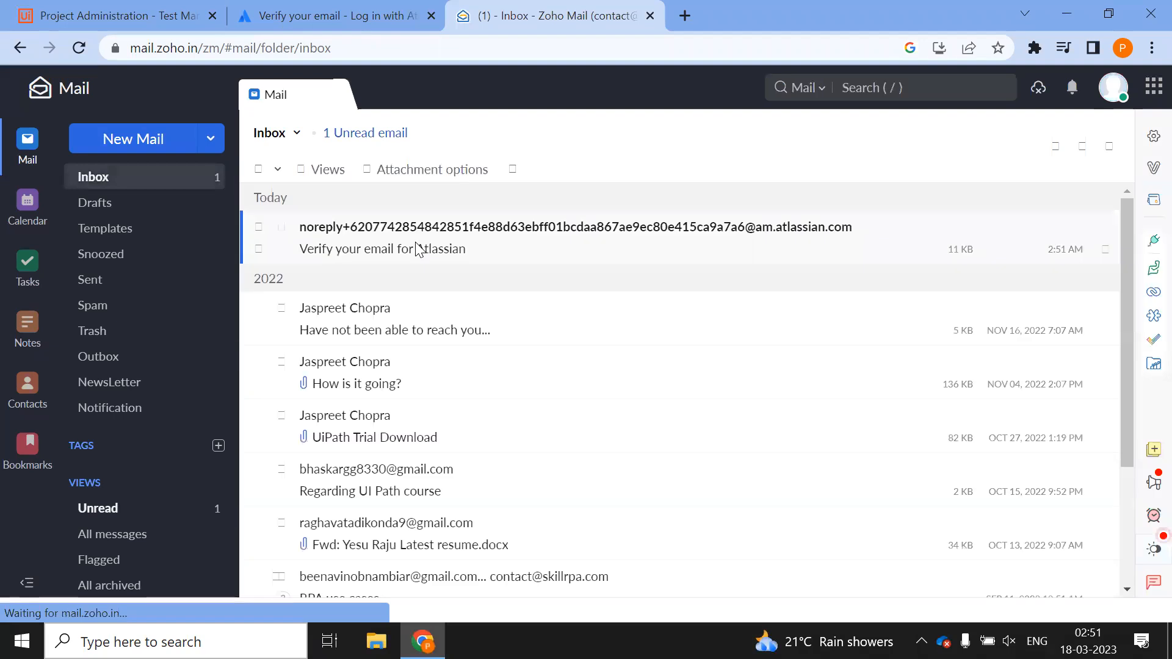
left_click(636, 239)
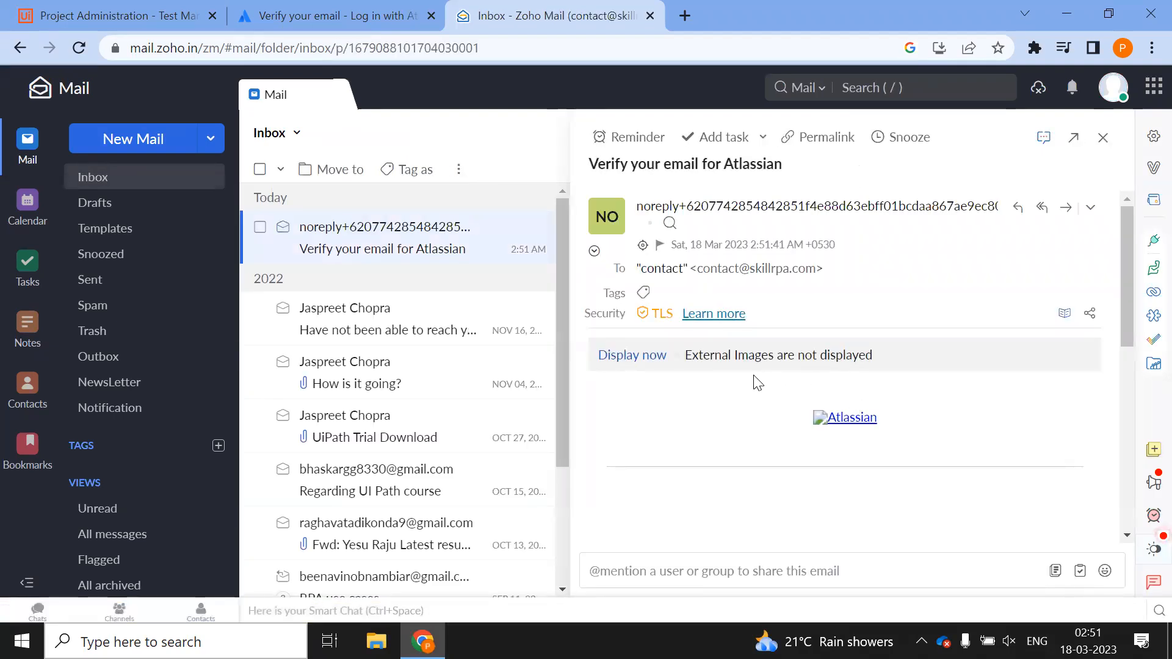
scroll(729, 413, "down", 4)
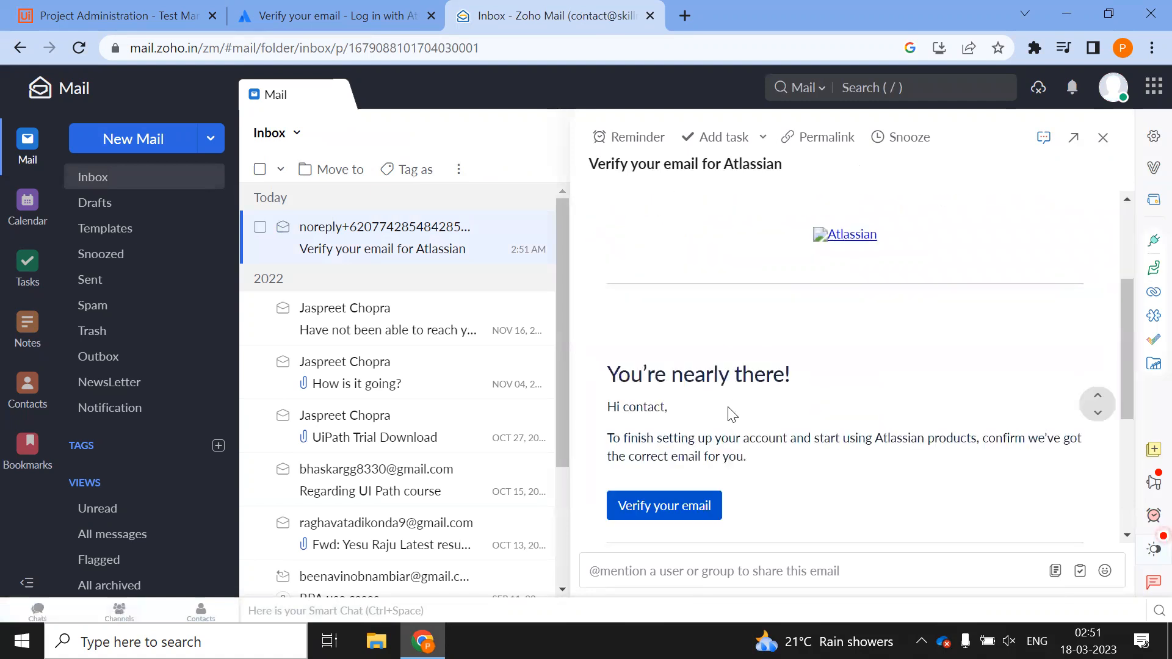
left_click(658, 418)
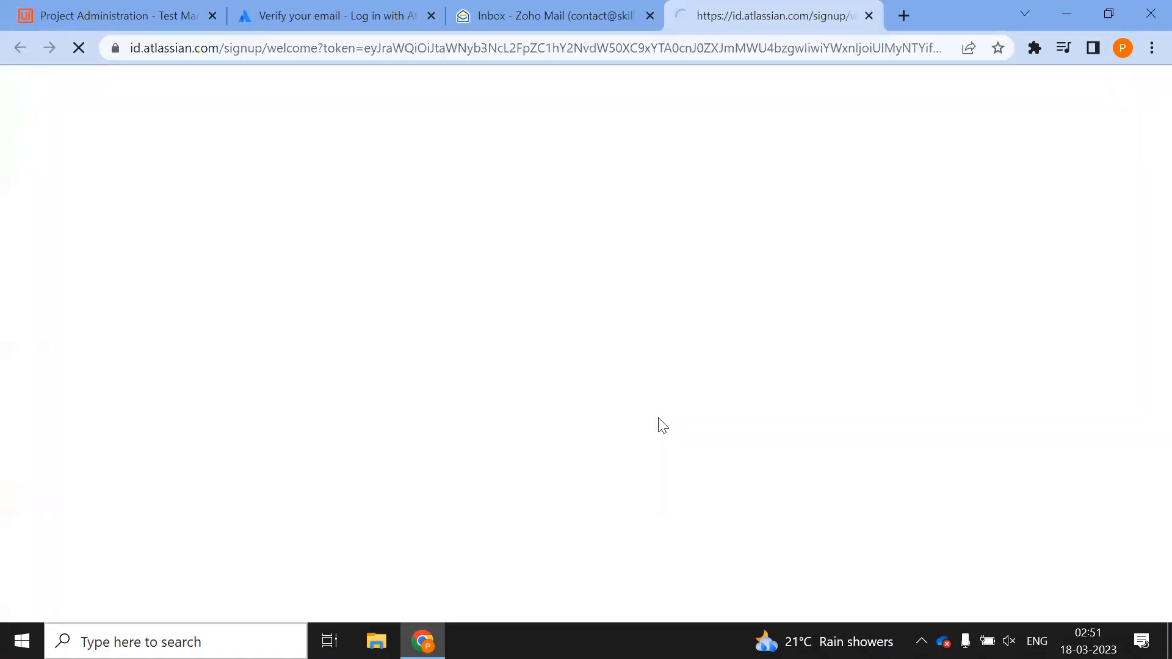
Fill in the full name and a password, submit sign-up, and decline Chrome's password save
left_click(508, 284)
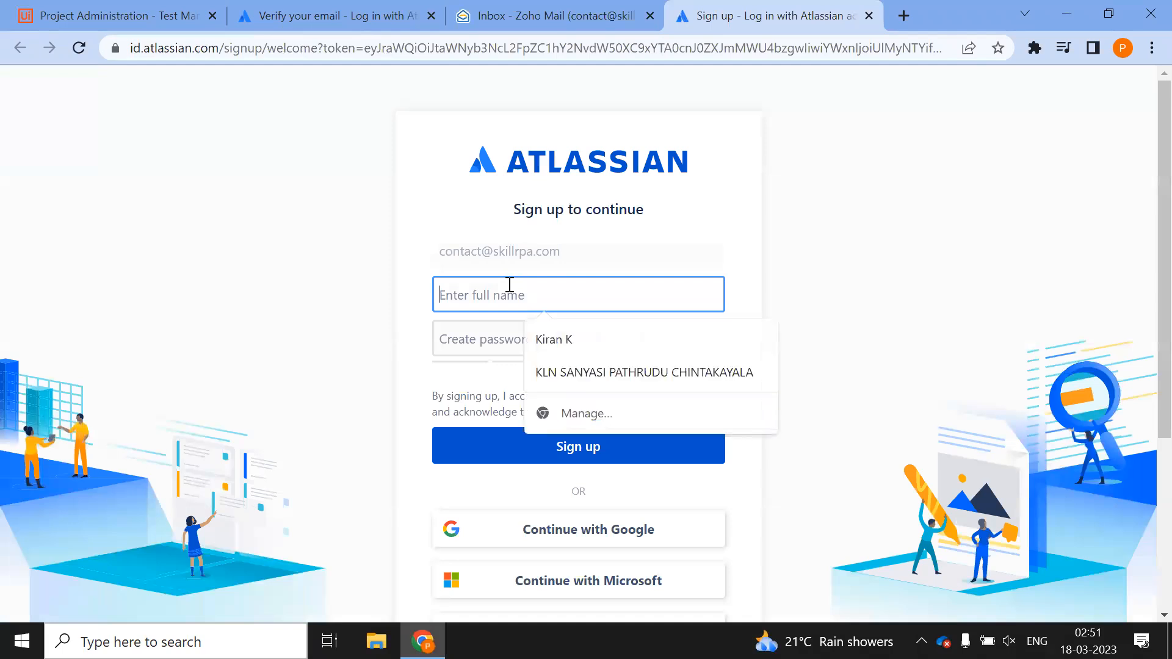
type("Happy Automation")
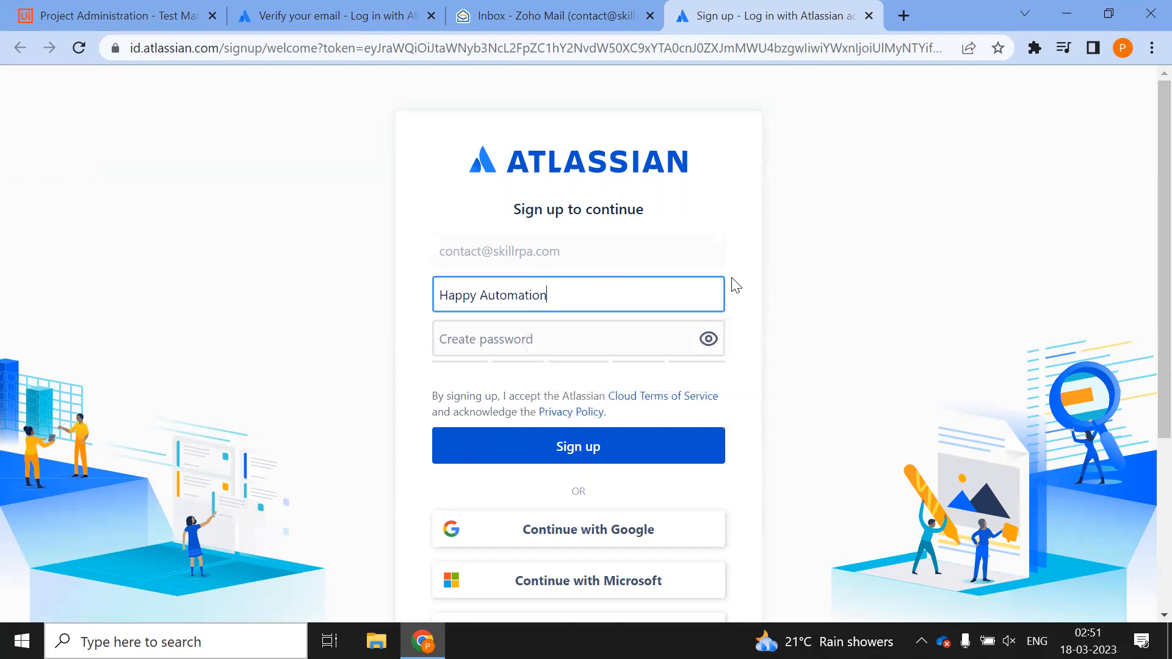
left_click(581, 347)
type("H••••••••••")
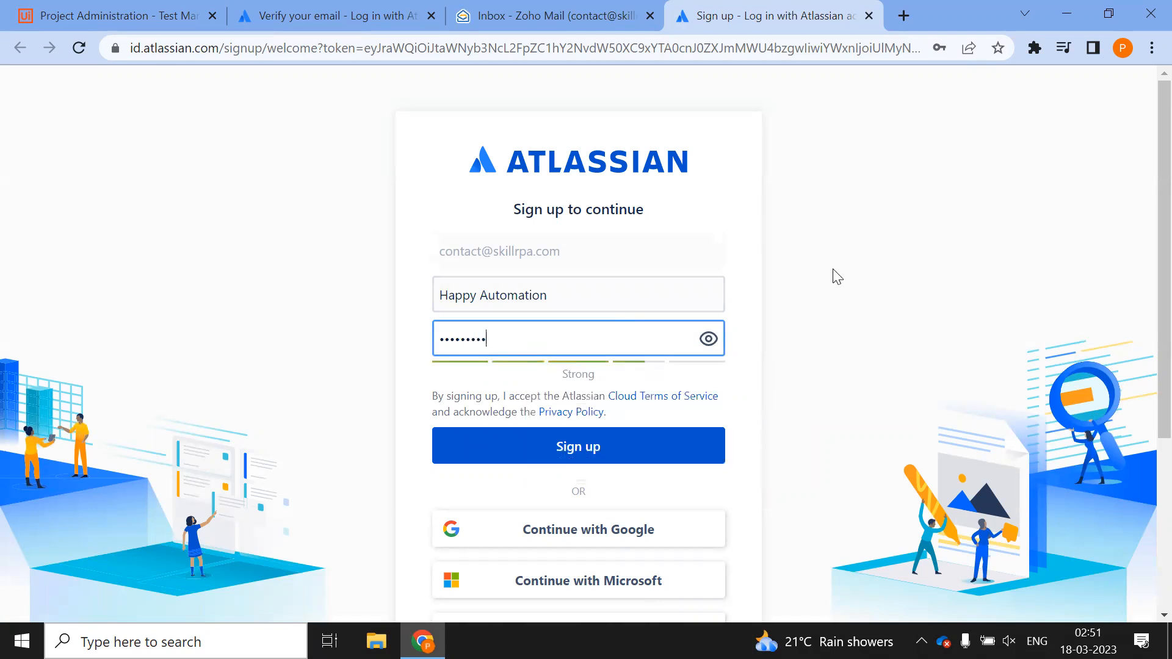
scroll(702, 342, "down", 4)
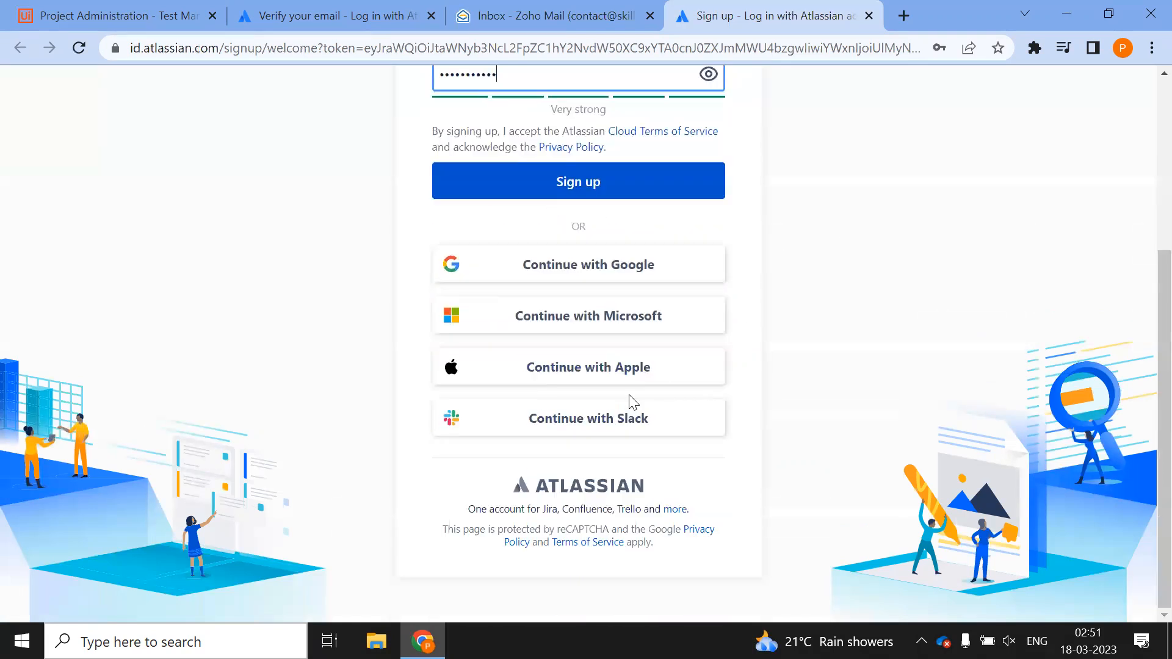
left_click(522, 187)
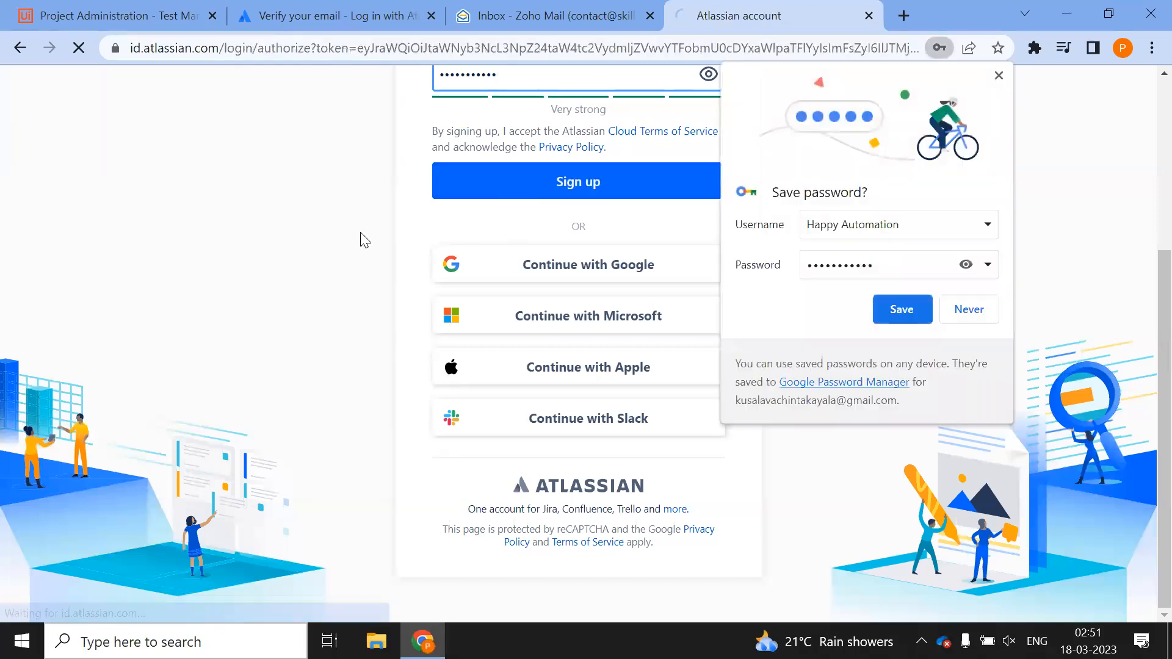
left_click(979, 310)
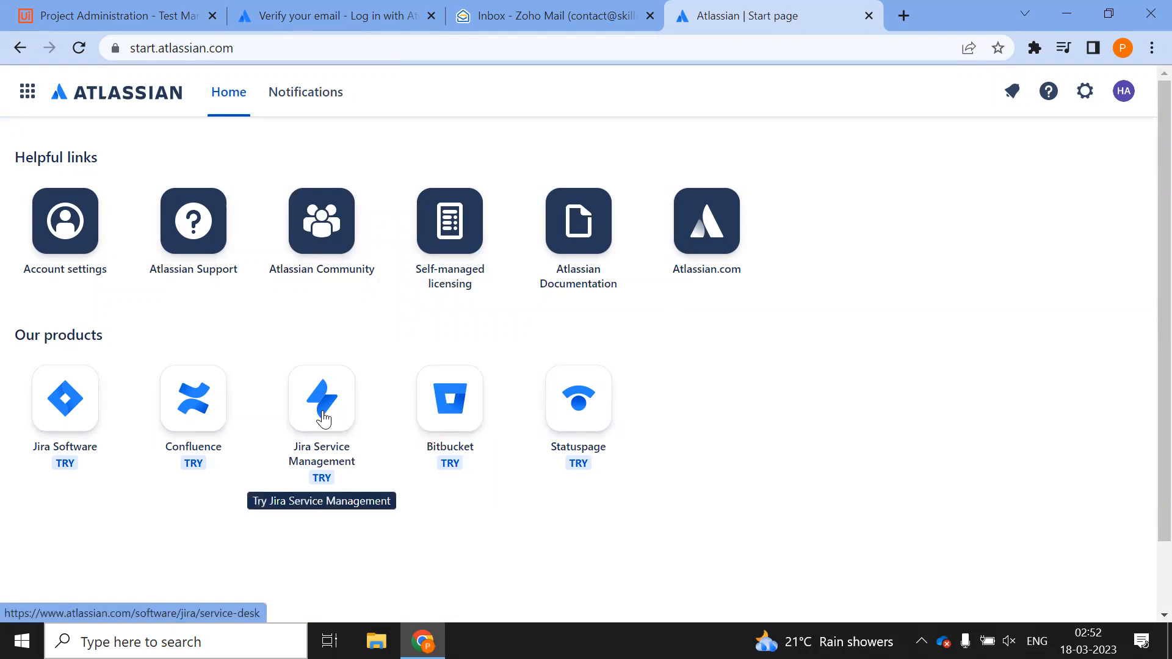
Open Jira Software from the Start page in a new tab and choose Get it free
right_click(62, 423)
left_click(120, 432)
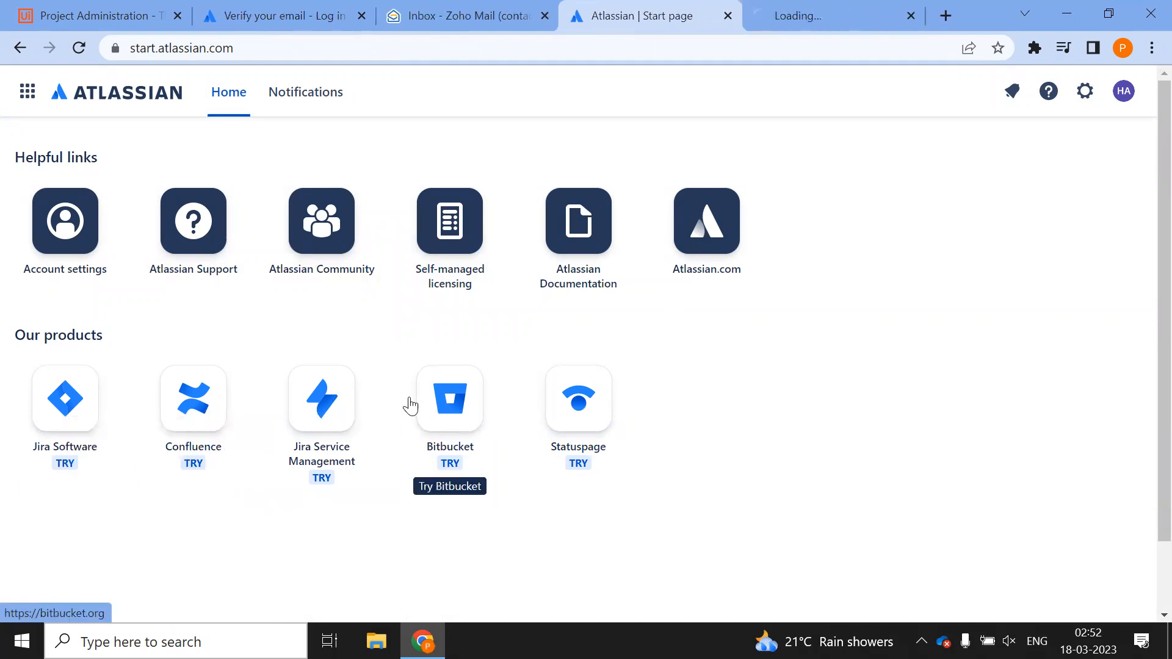
right_click(334, 408)
key("Escape")
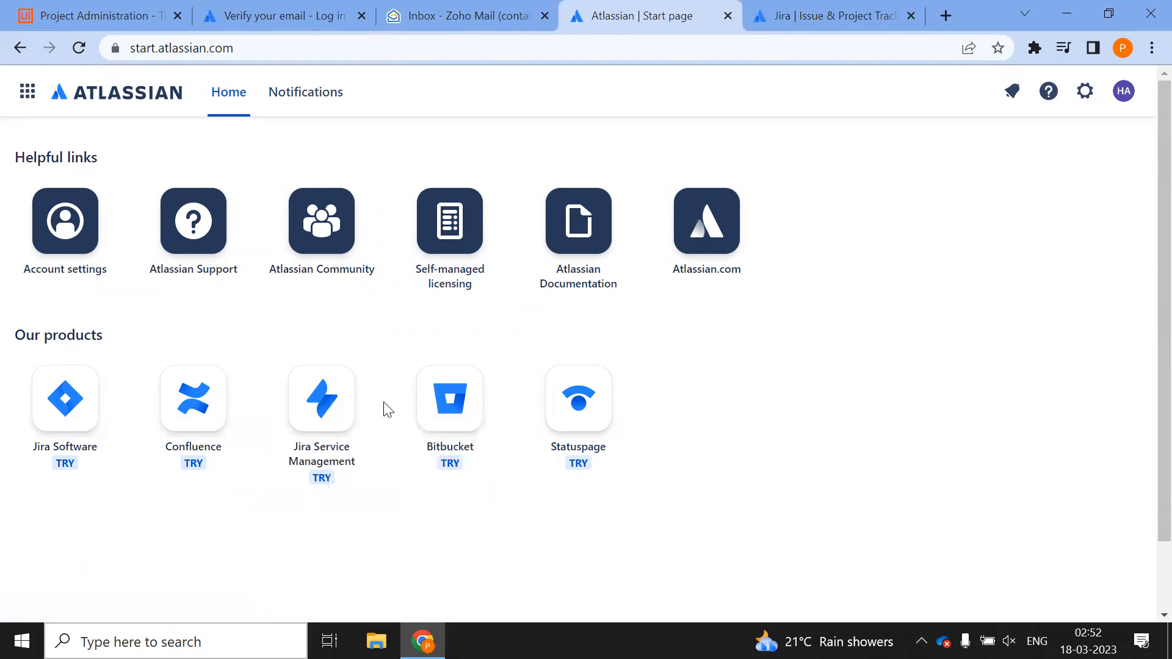
left_click(813, 17)
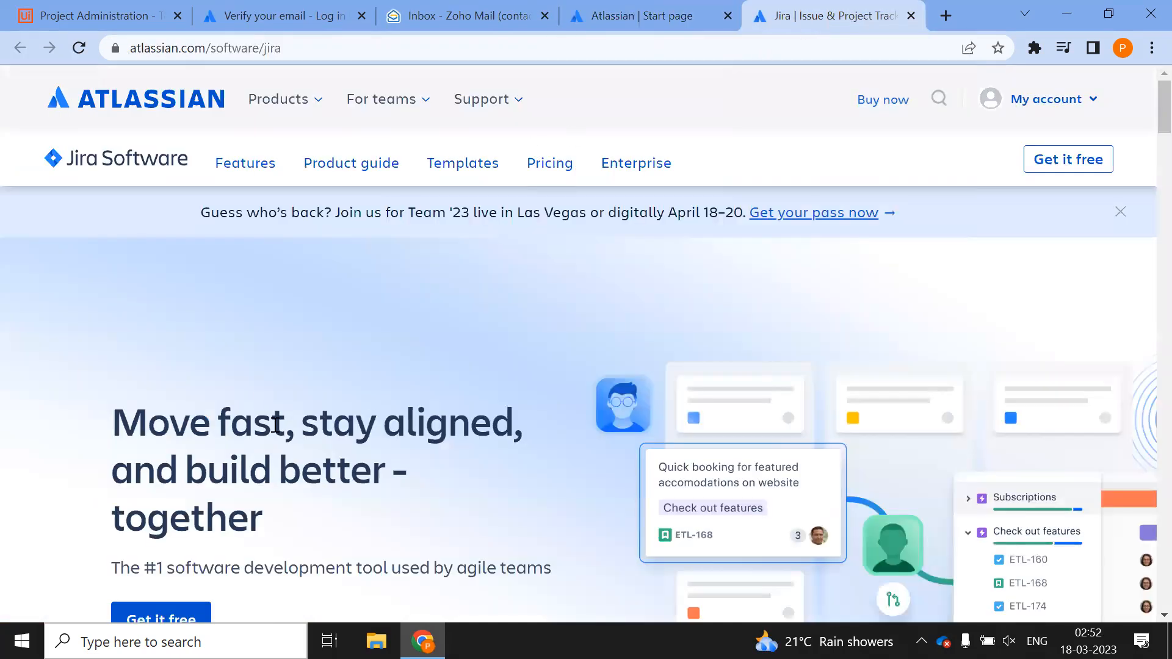
scroll(274, 425, "down", 3)
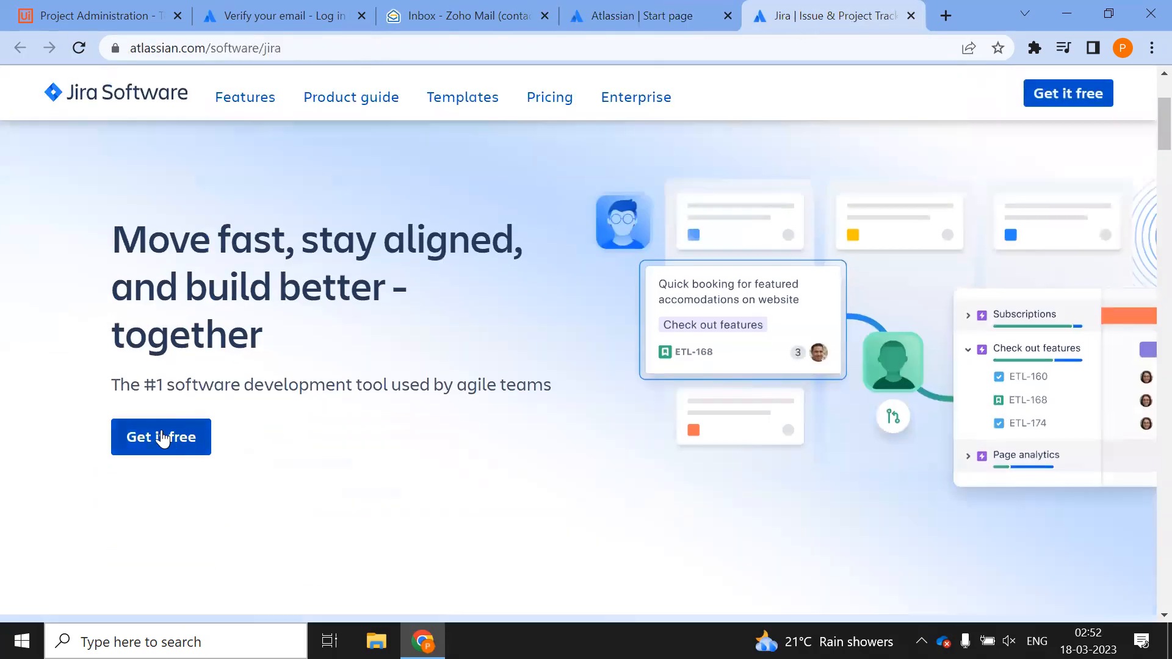
left_click(162, 437)
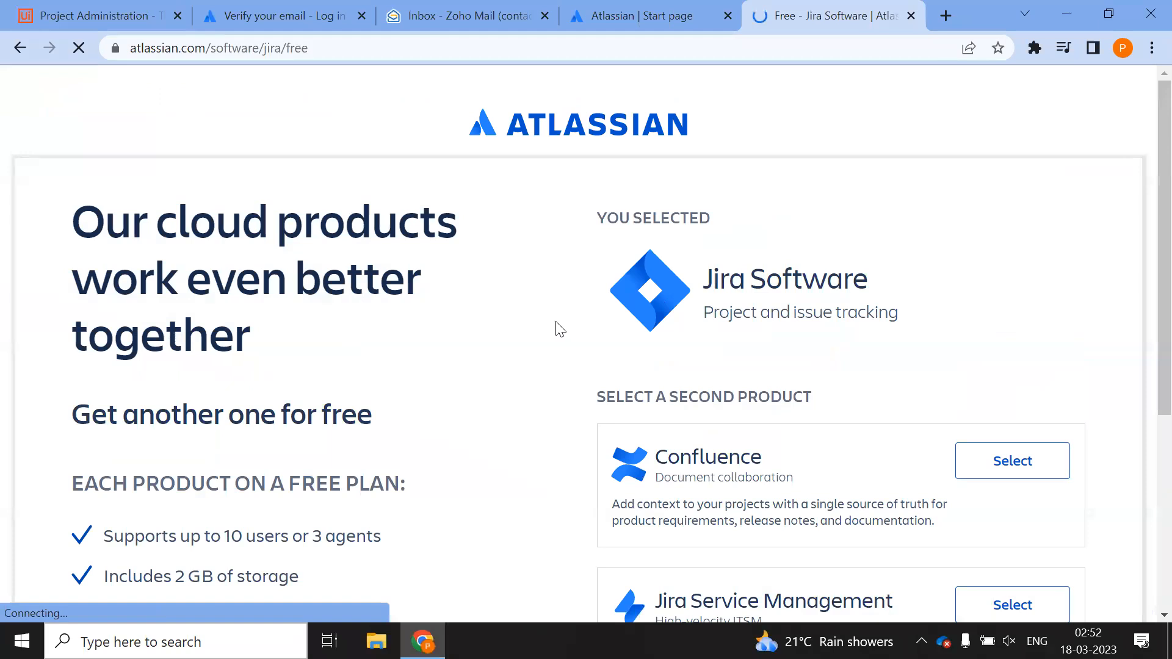
scroll(560, 329, "down", 5)
Skip the second product and enter the work email, retyping it after the error
left_click(1025, 482)
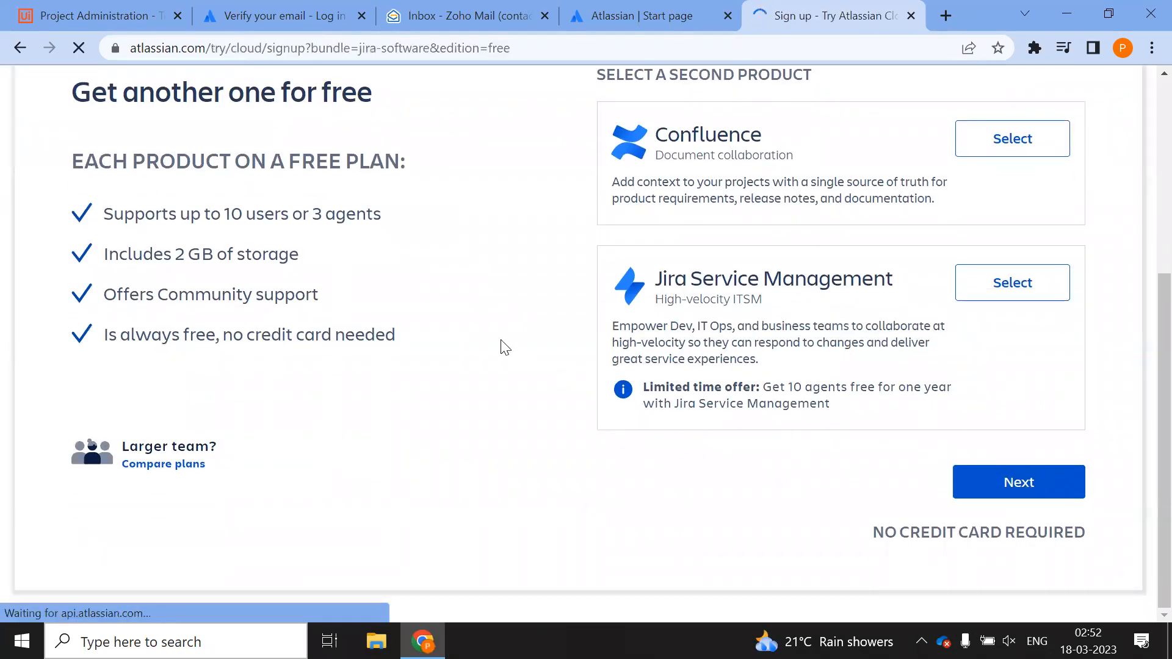
scroll(712, 373, "down", 2)
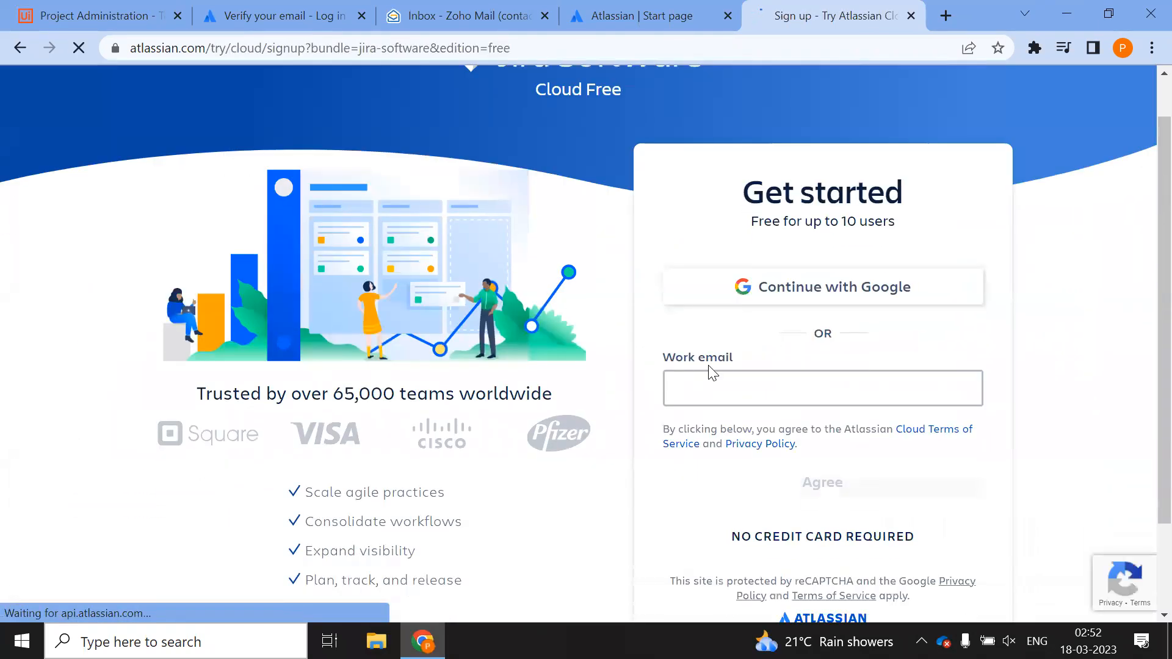
left_click(774, 343)
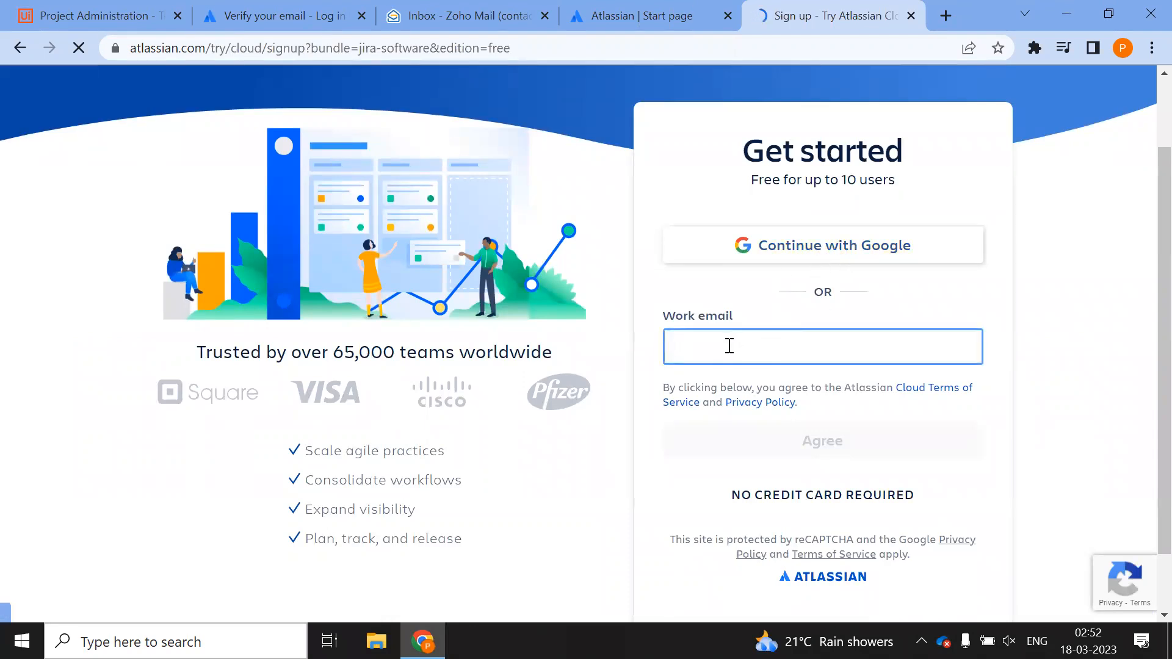
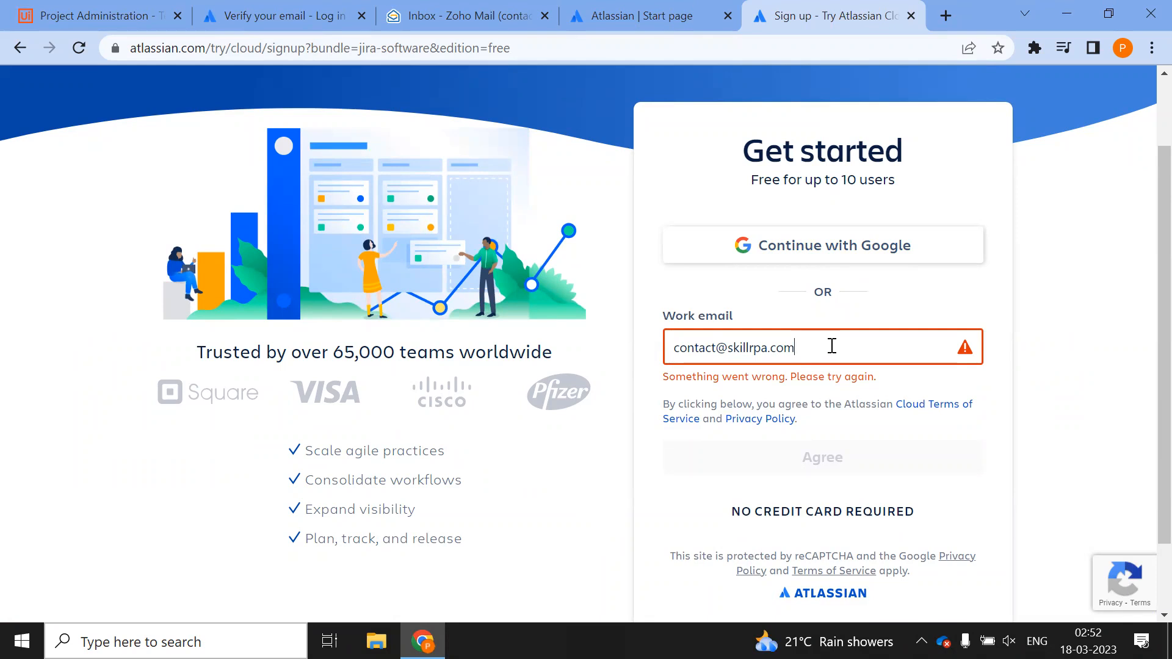
scroll(638, 406, "down", 1)
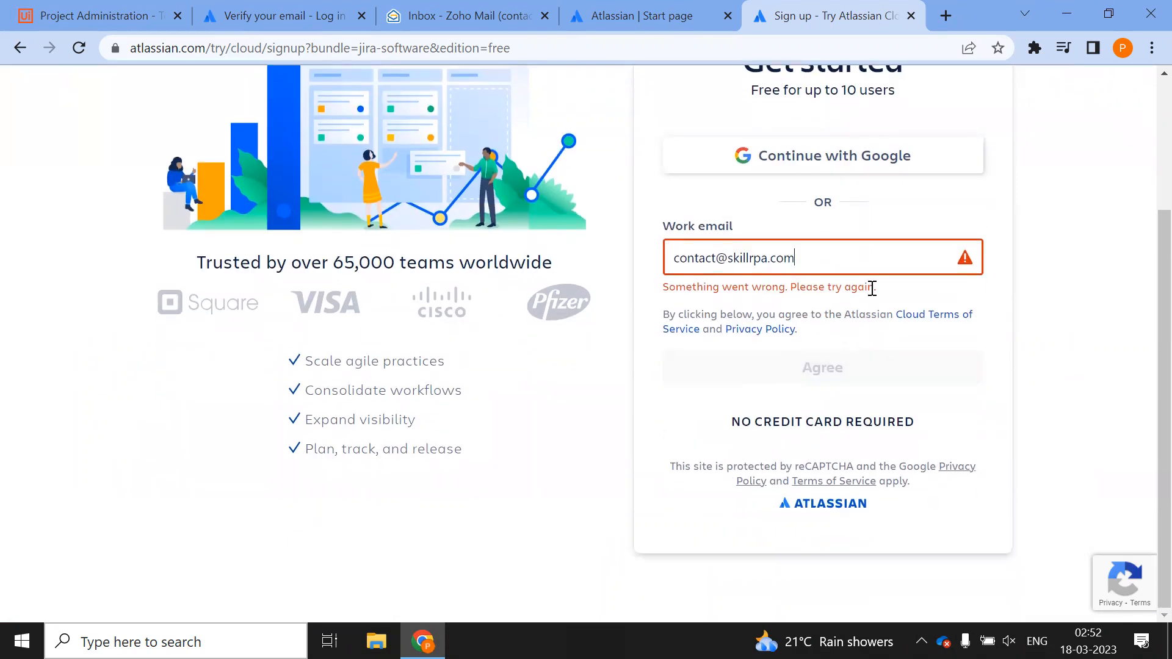
left_click_drag(836, 259, 604, 265)
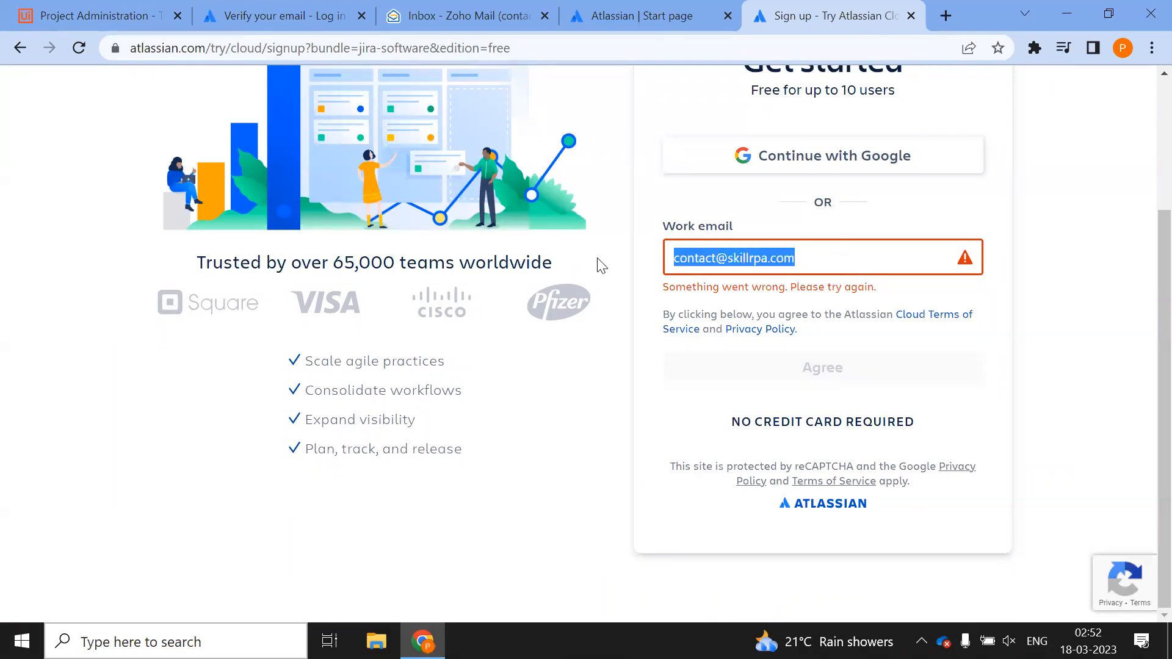
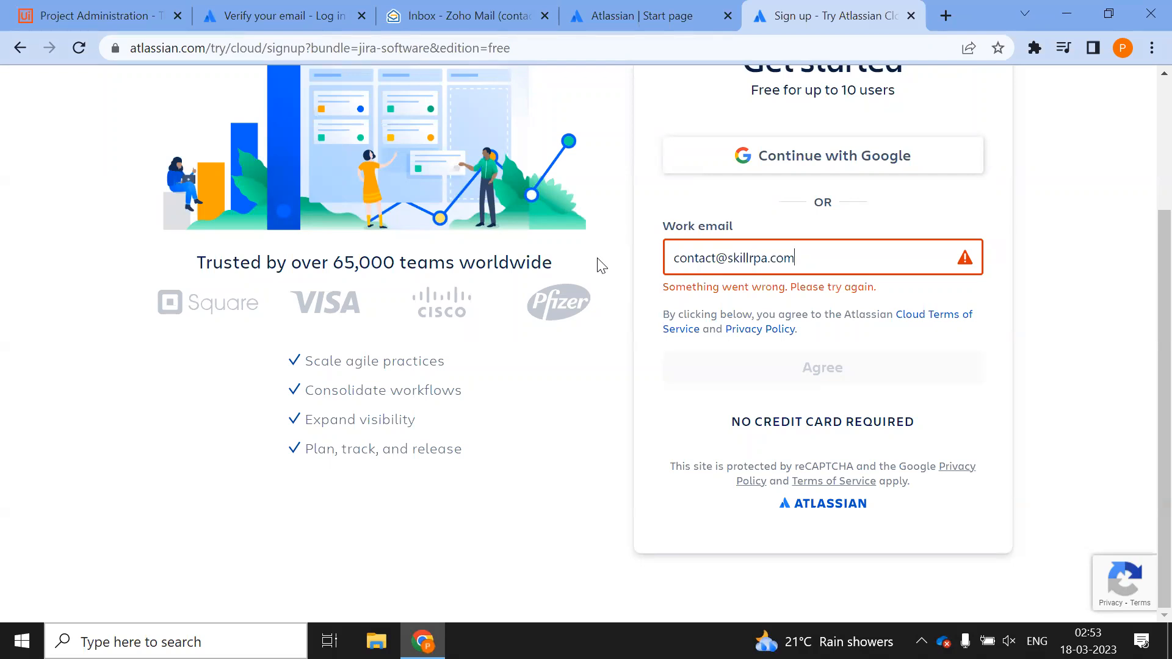
scroll(702, 299, "up", 3)
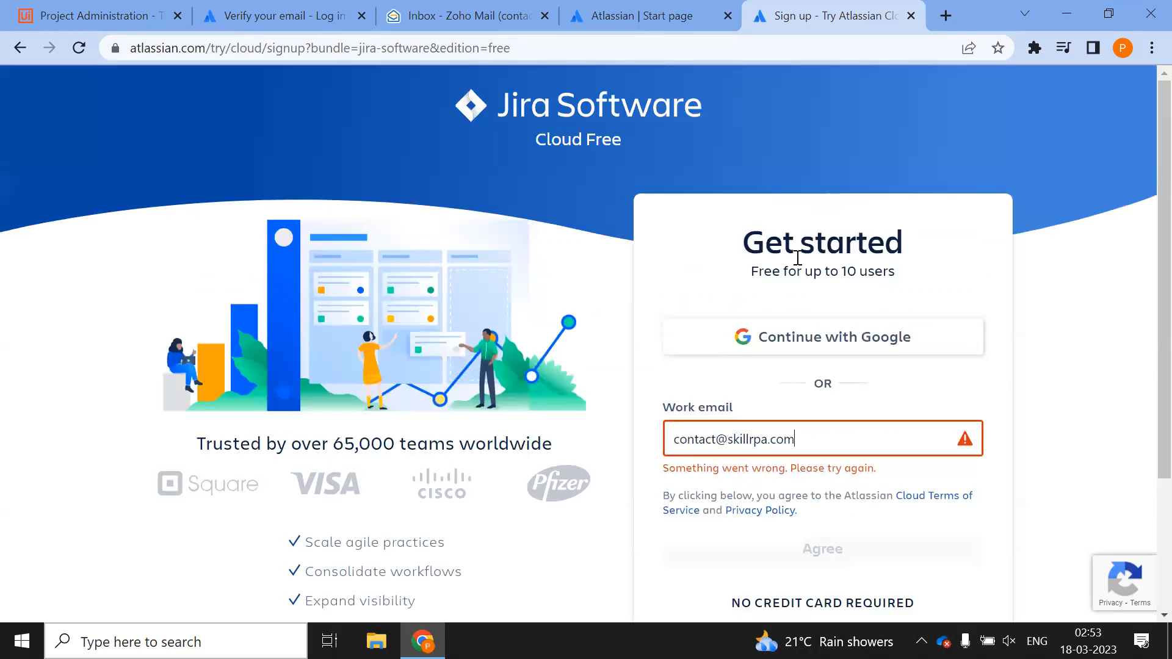
Return to the Atlassian Start page and open Jira Software in another new tab
left_click_drag(735, 278, 893, 269)
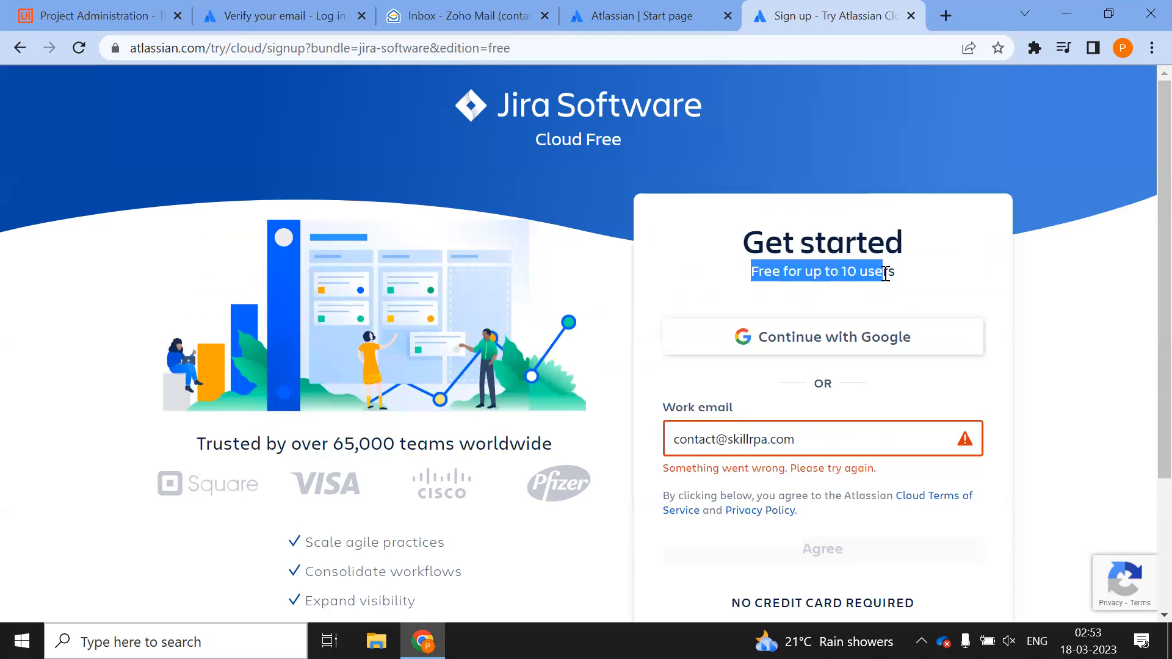
left_click(605, 266)
left_click(638, 18)
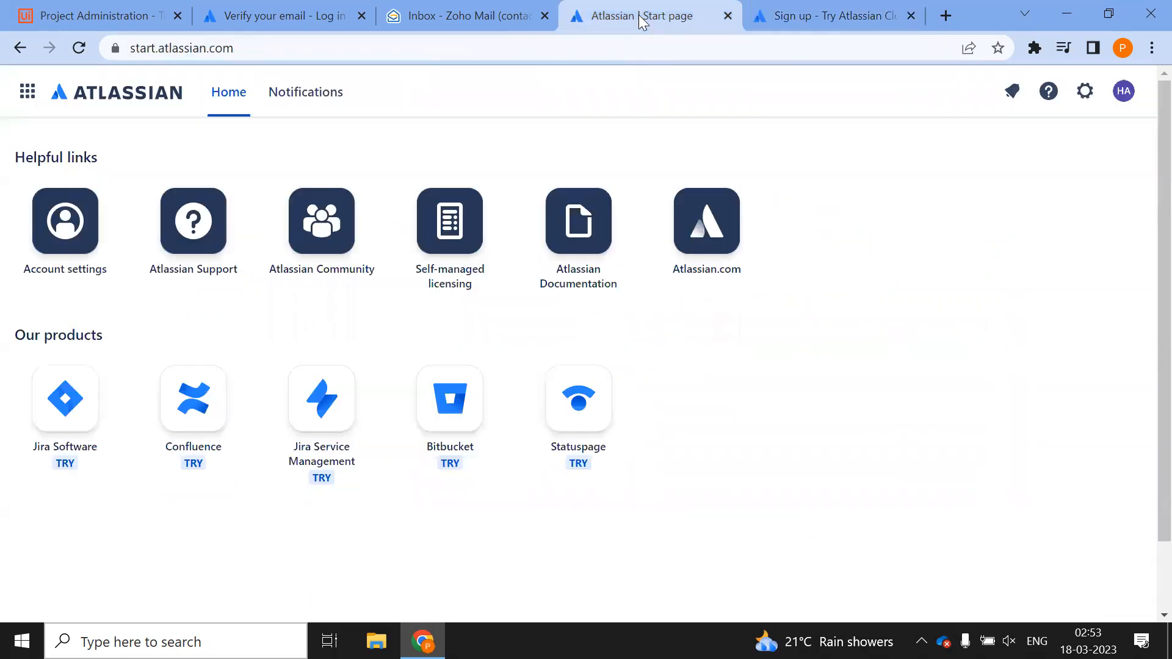
right_click(70, 404)
left_click(105, 420)
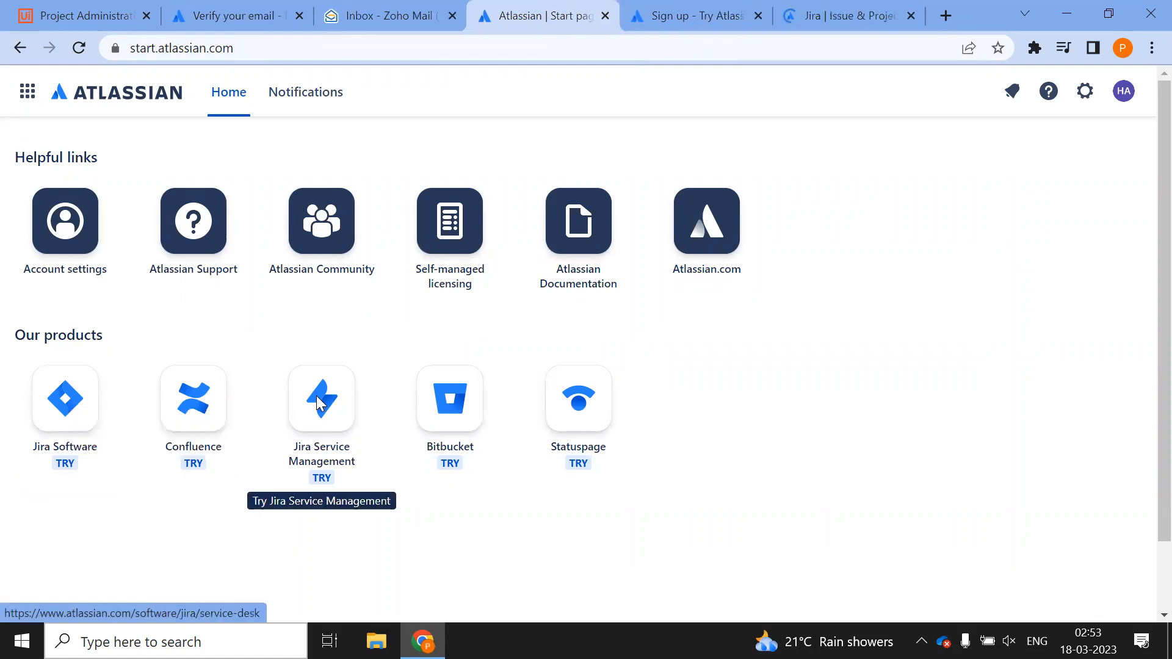
Open Jira Service Management in a new tab, scroll through it, then close it
right_click(319, 409)
left_click(359, 411)
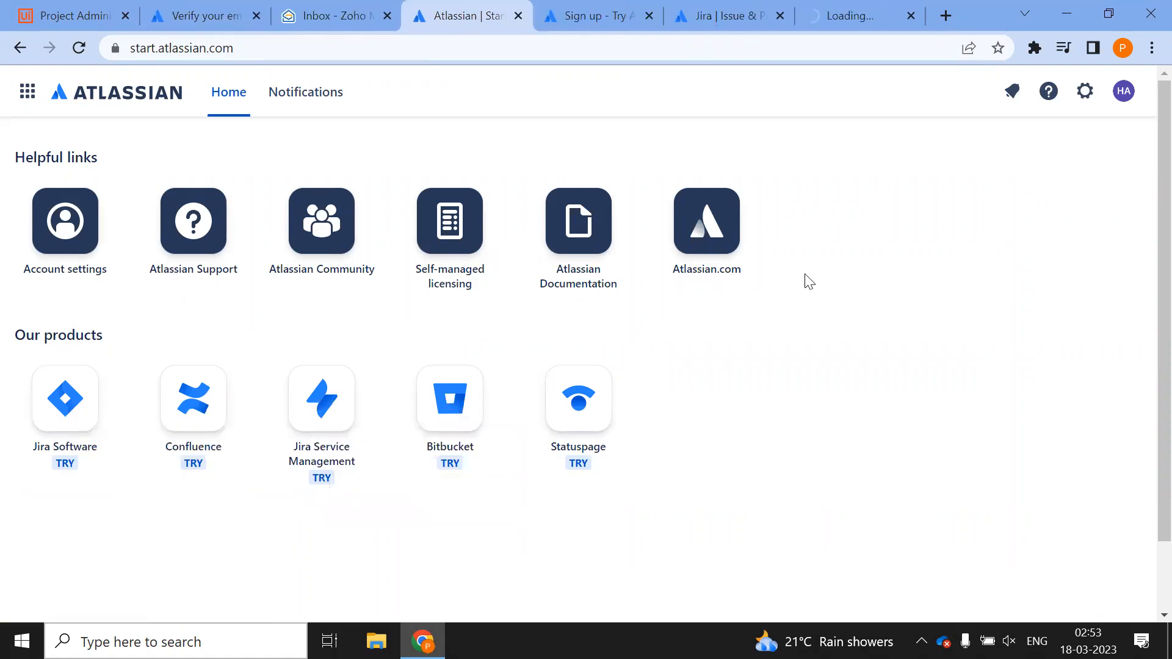
left_click(709, 20)
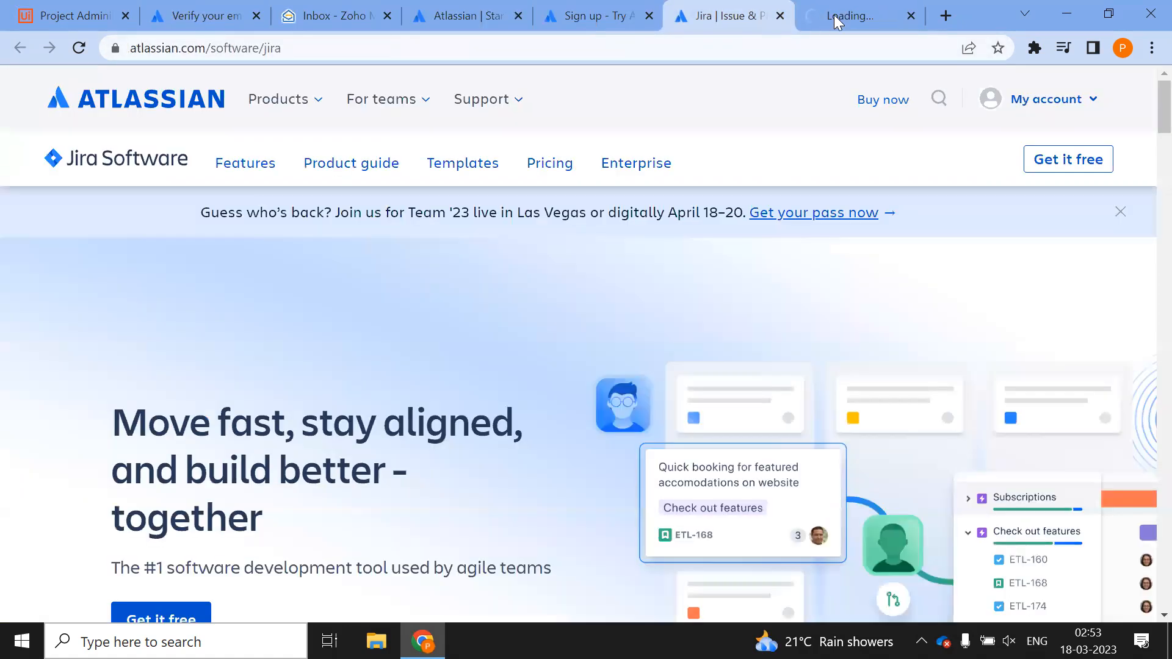
left_click(869, 16)
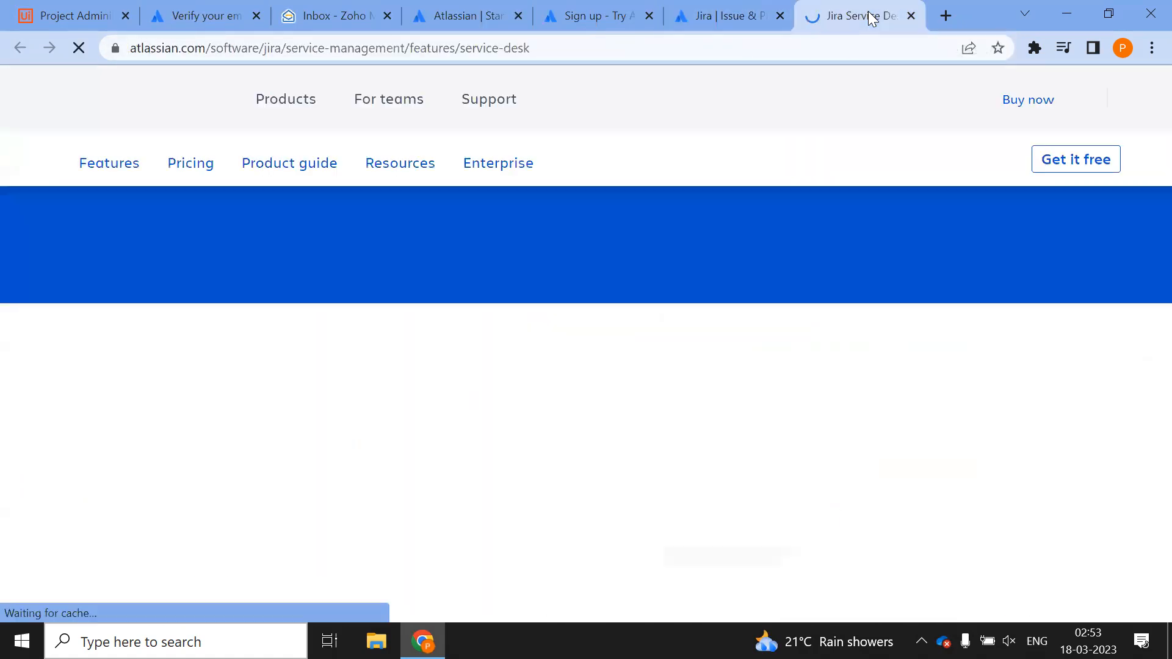
scroll(508, 347, "down", 8)
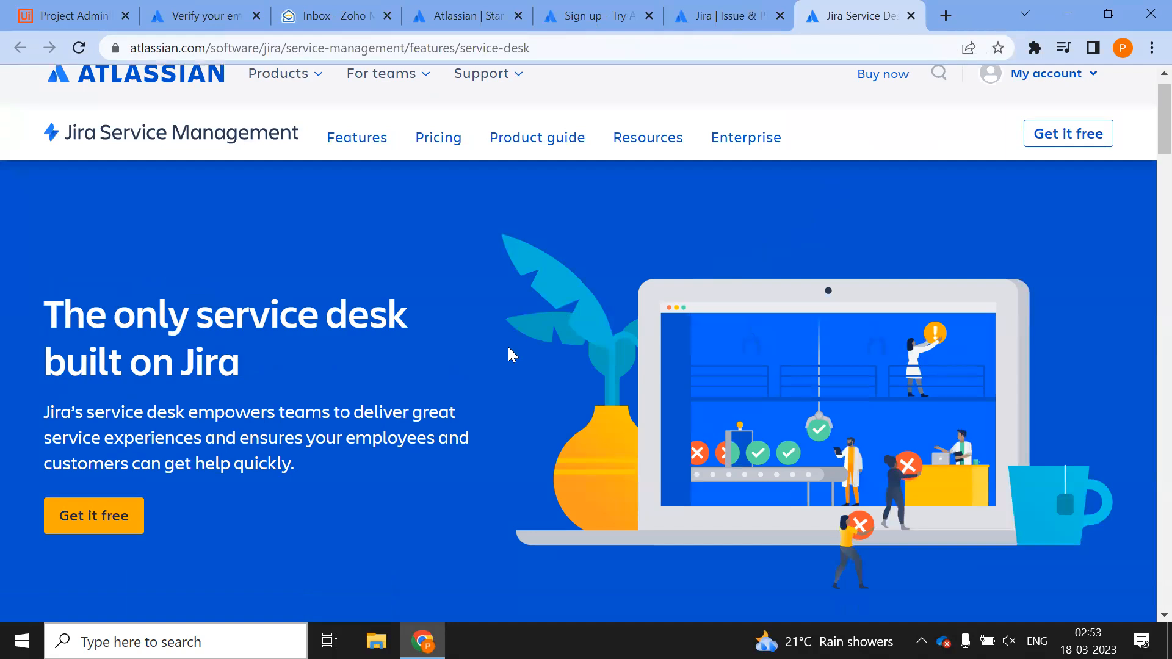
scroll(508, 354, "down", 15)
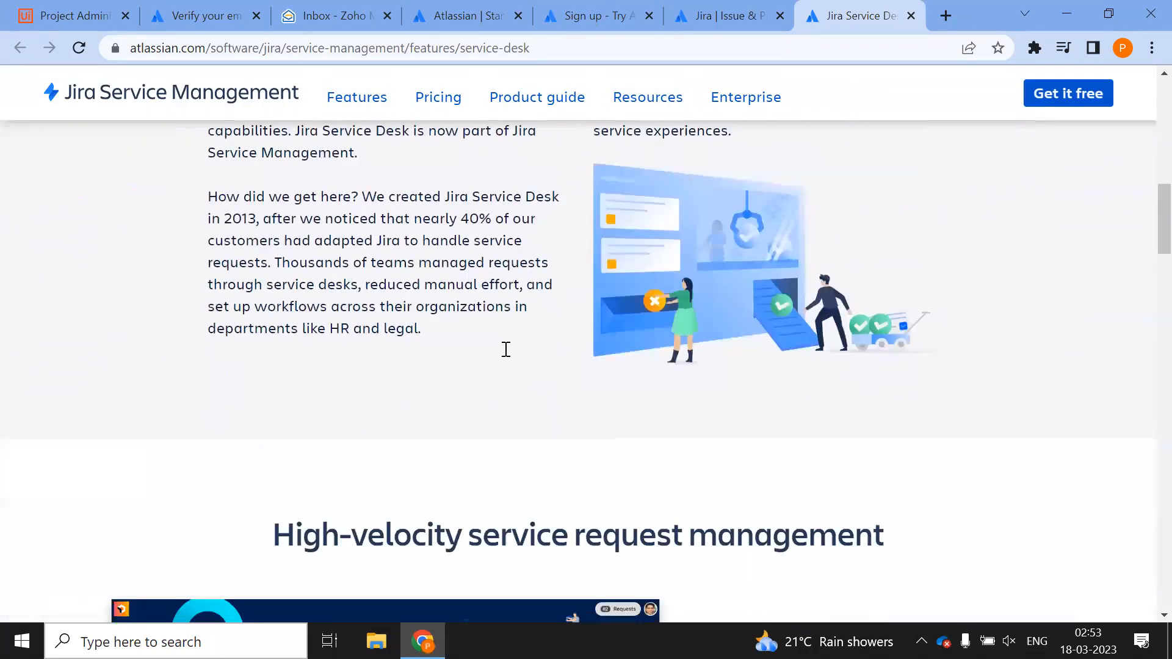
scroll(508, 354, "down", 2)
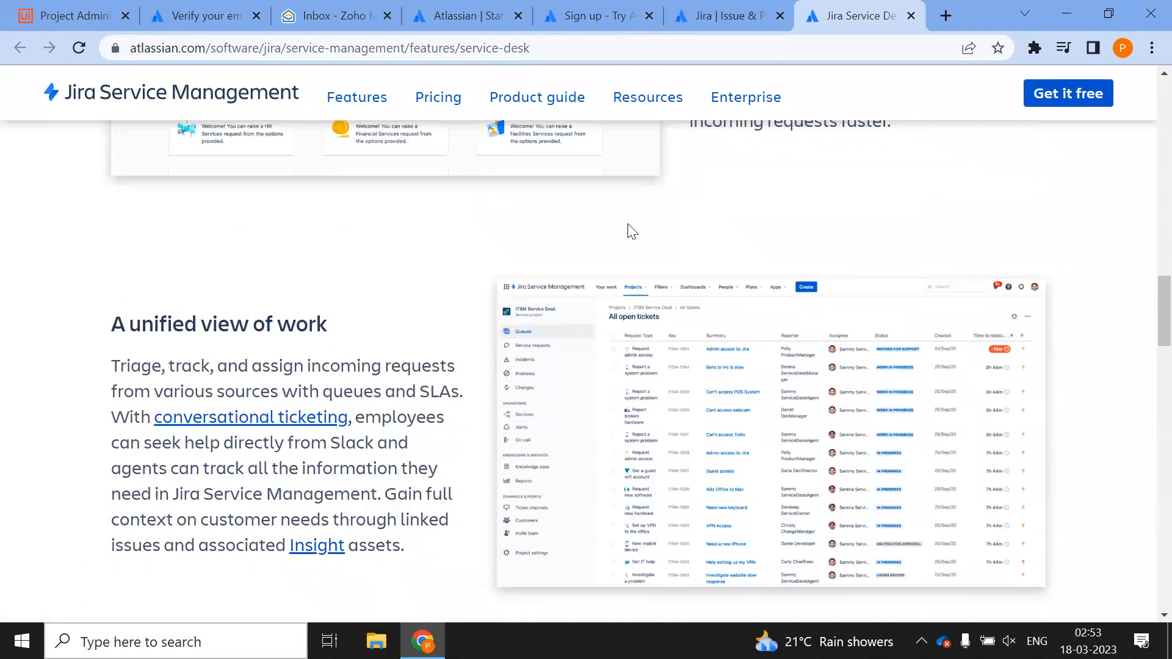
left_click(911, 15)
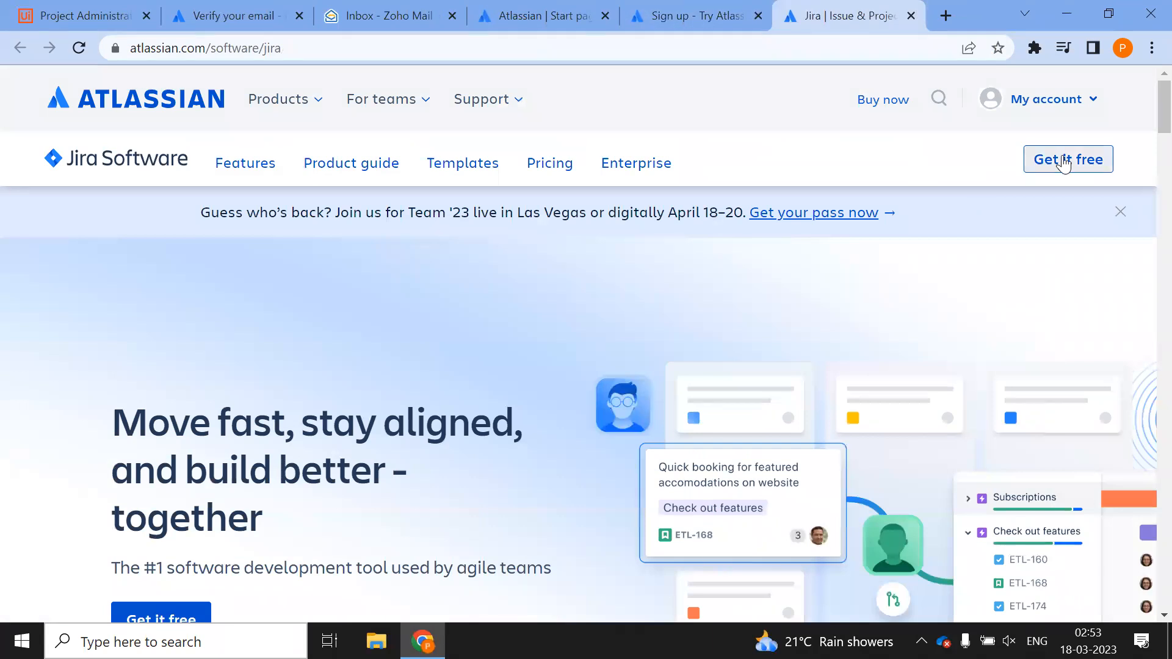
Choose Get it free for Jira Software and continue without a second product
left_click(1067, 159)
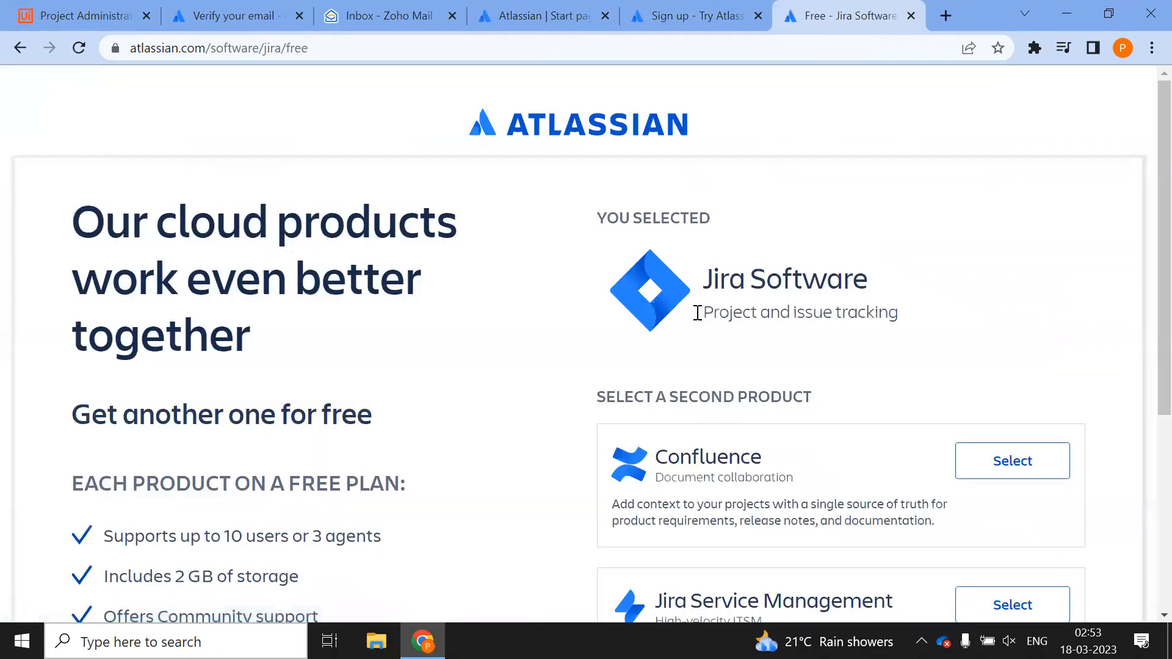
scroll(562, 314, "down", 5)
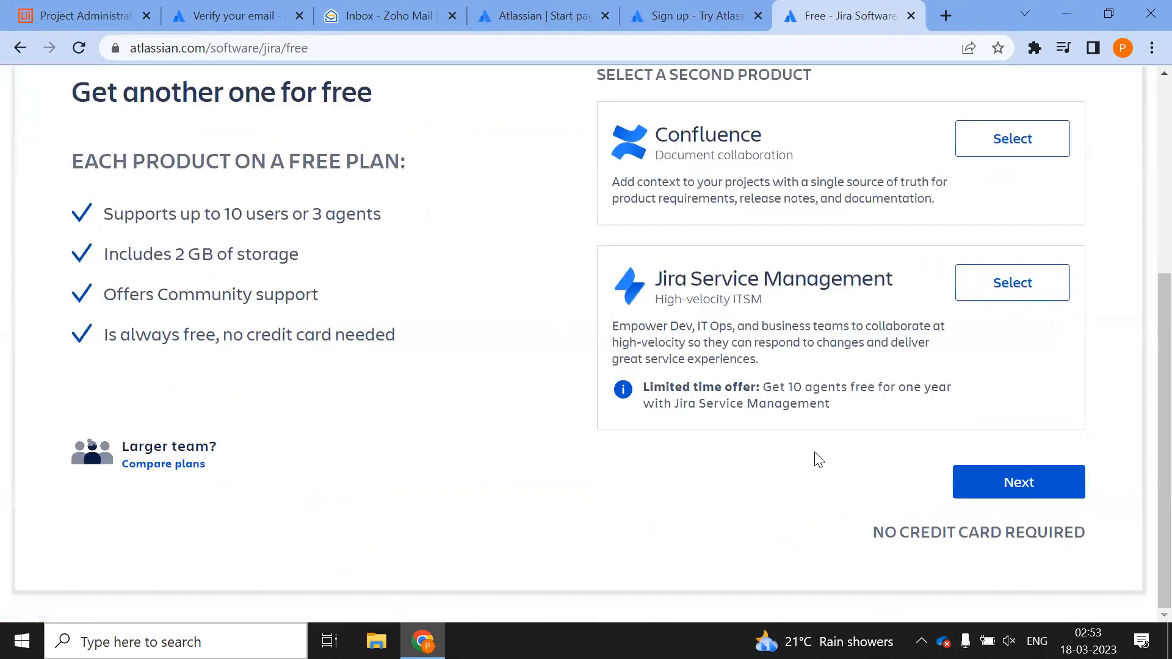
left_click(1001, 485)
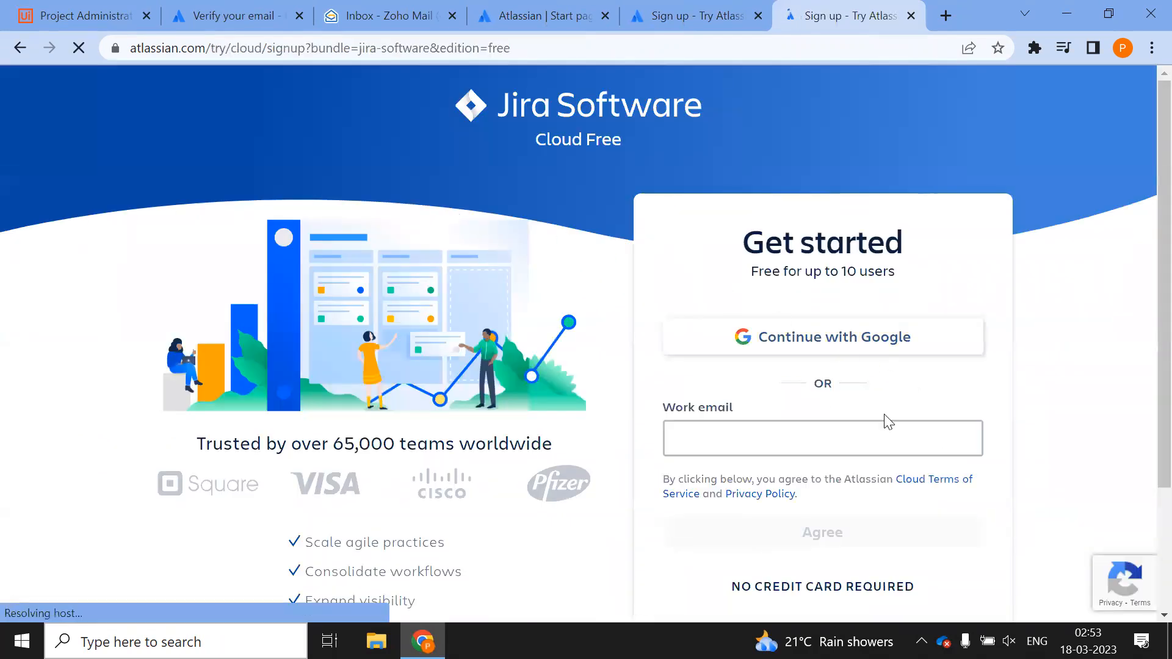
scroll(855, 419, "down", 3)
Enter a work email, replace it with a different address, then clear the field
left_click(810, 274)
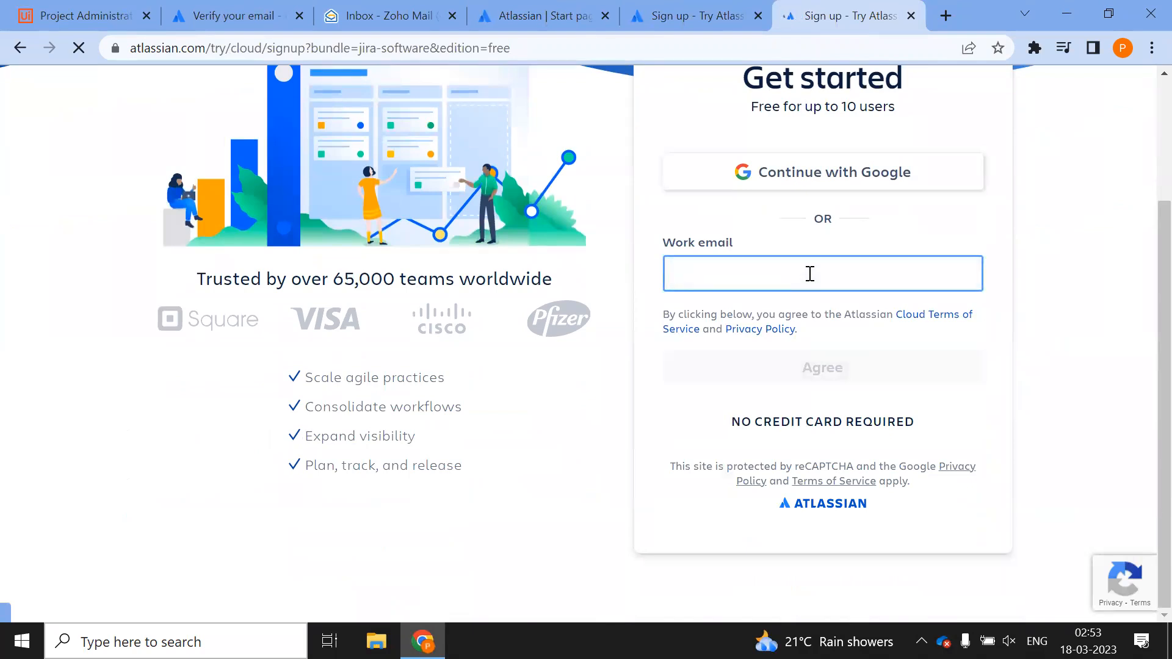
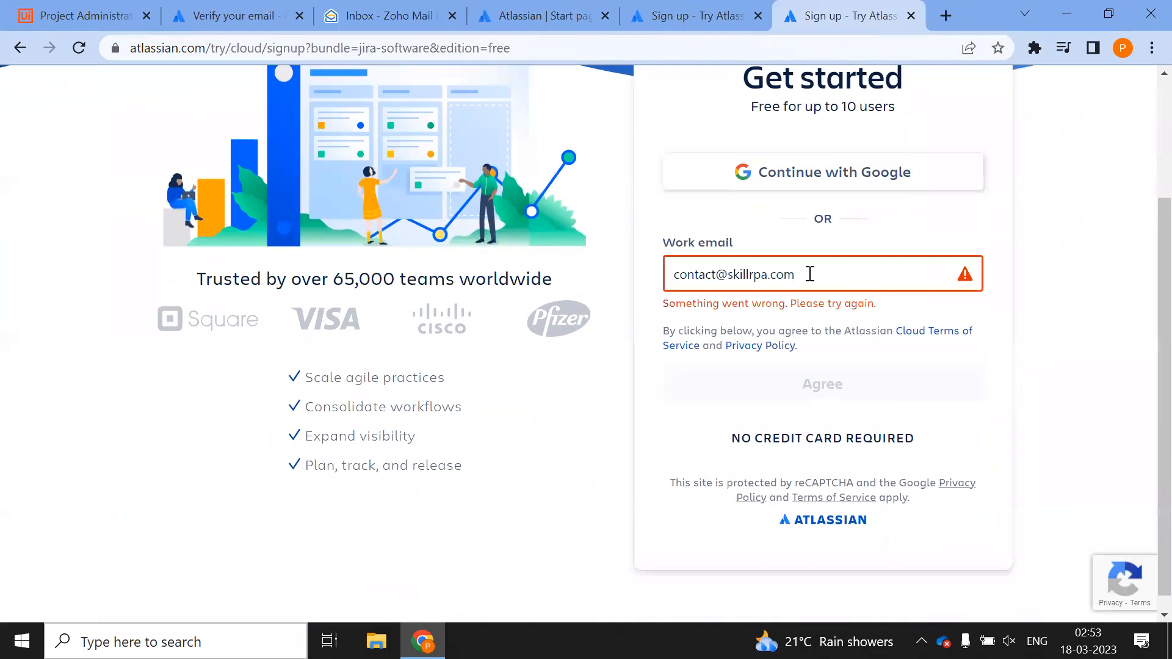
key("ctrl+a")
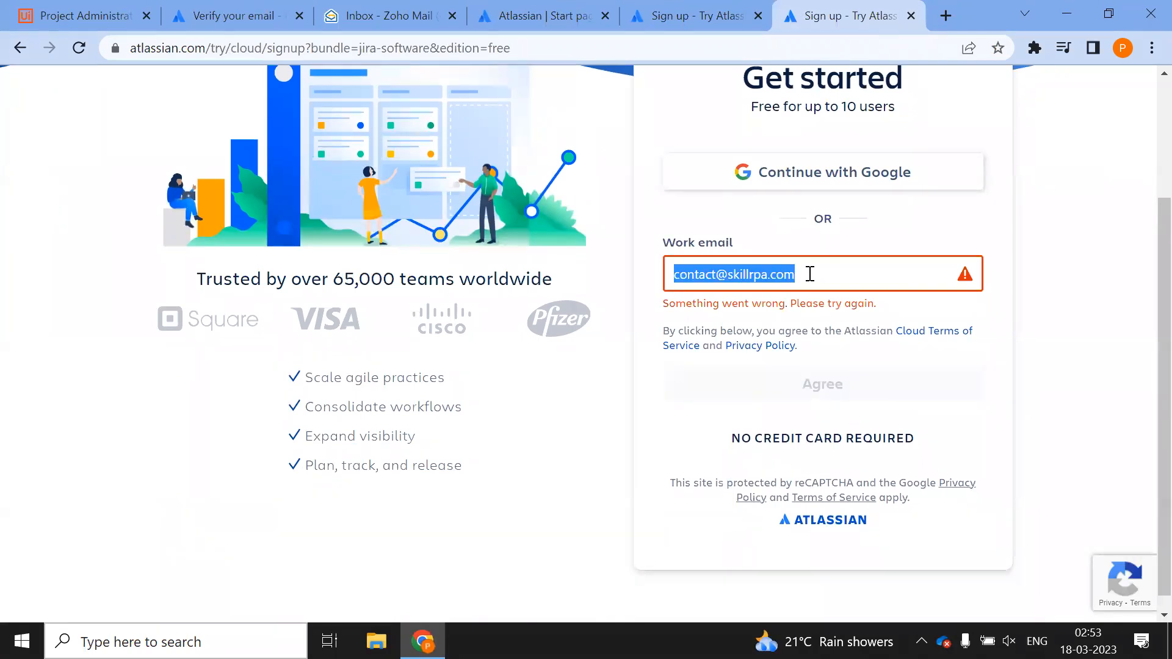
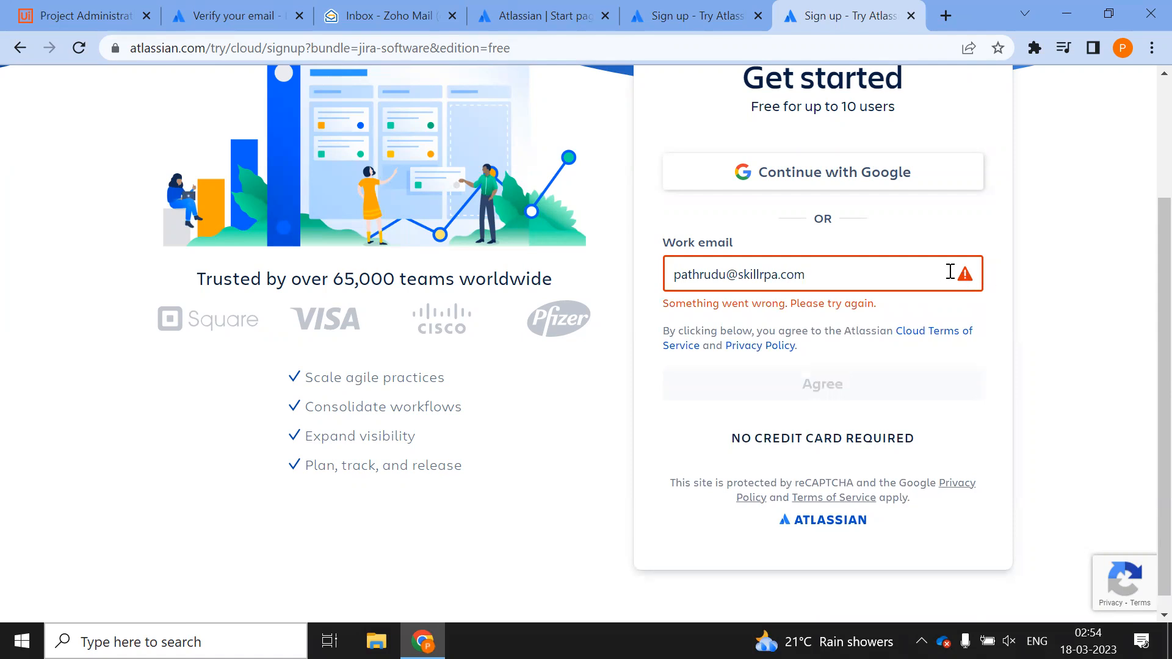
left_click_drag(906, 270, 532, 281)
key("BackSpace")
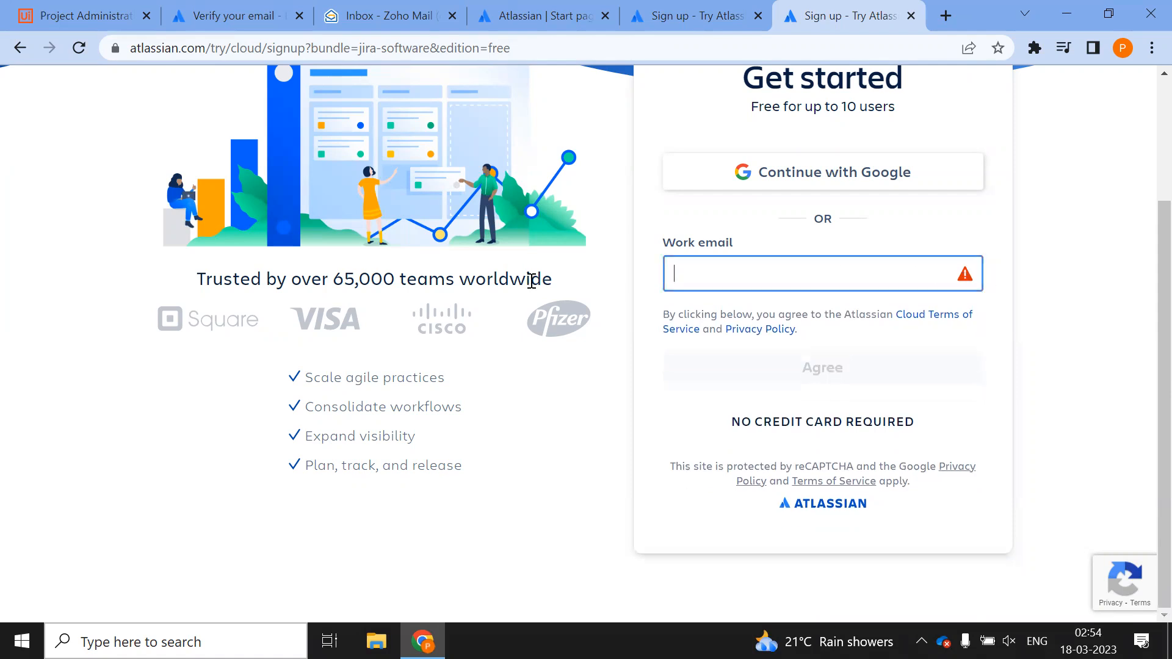
Sign up with the Google account, close duplicate tabs, and pick TRY under Jira Software
left_click(774, 177)
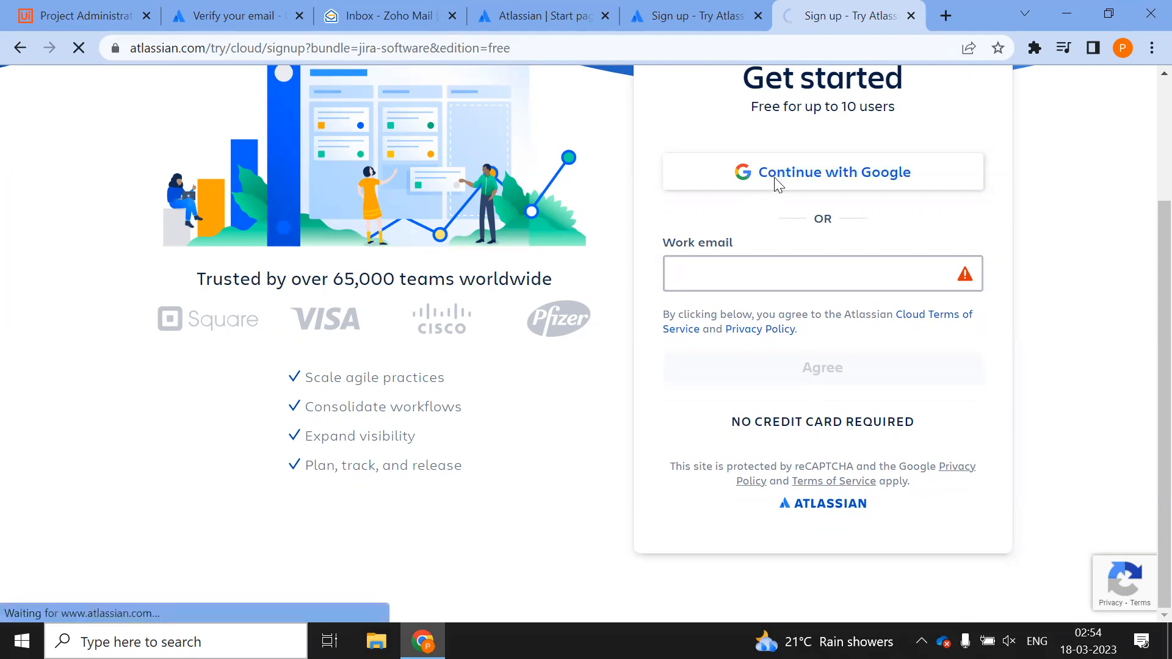
left_click(526, 282)
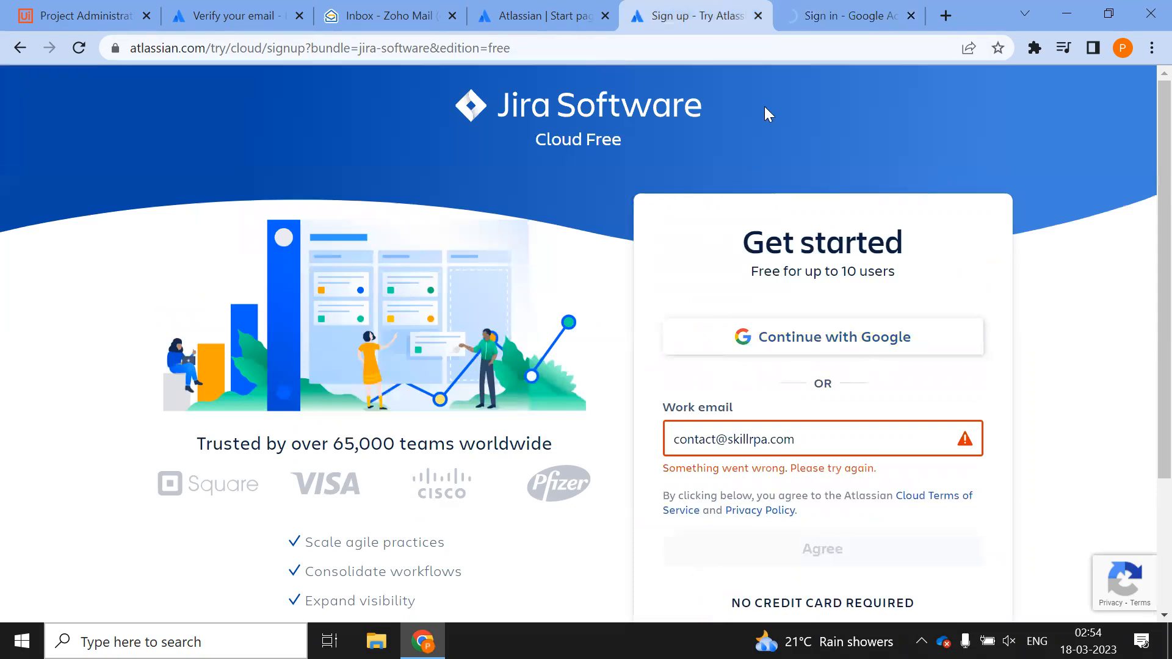
left_click(757, 16)
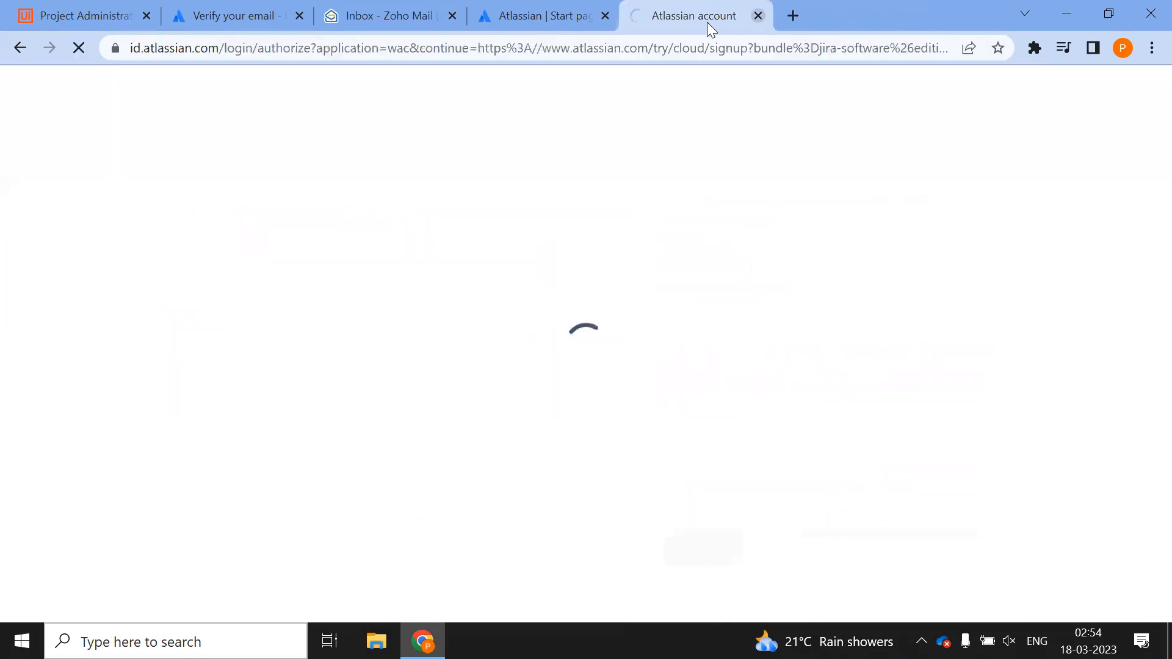
left_click(635, 11)
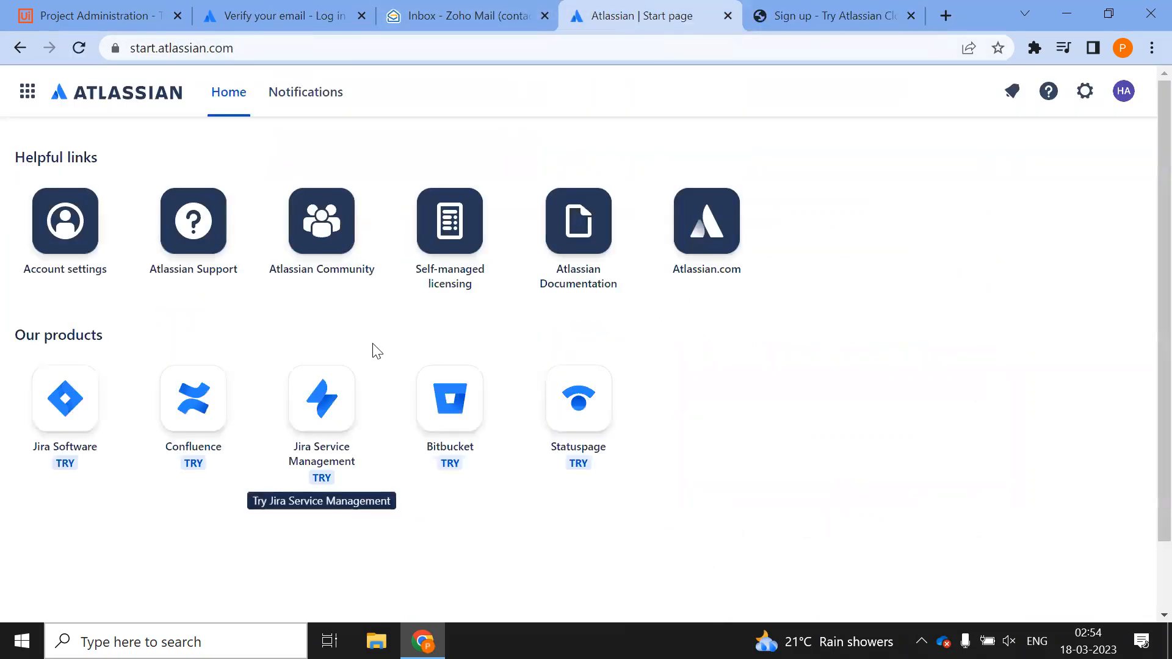
left_click(68, 398)
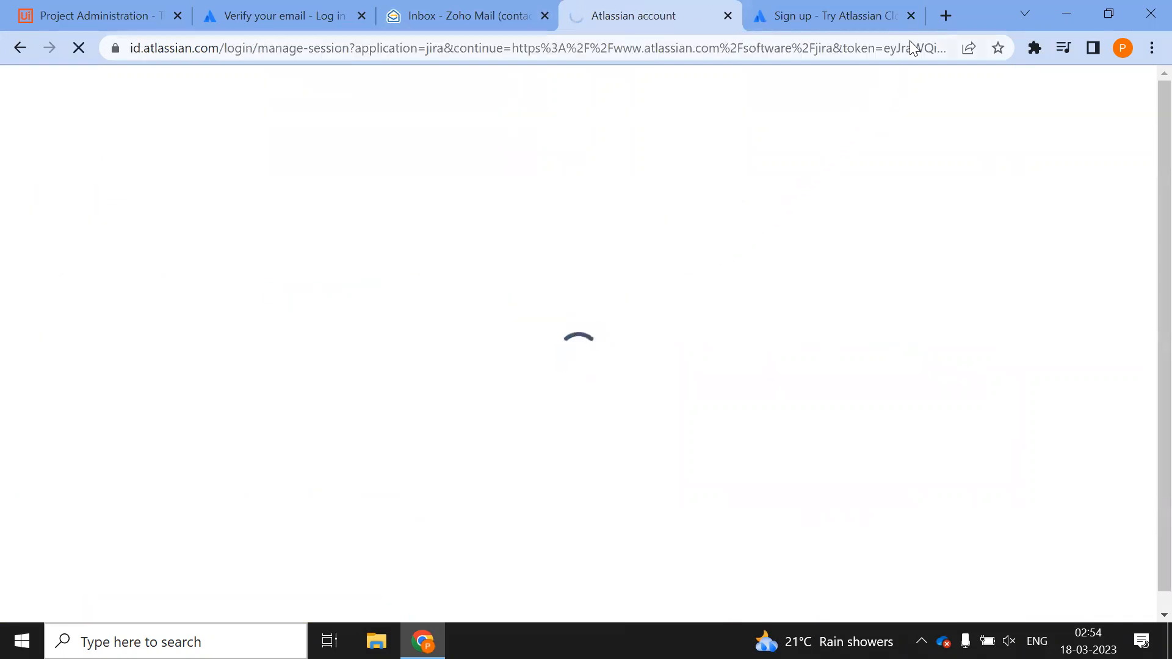
left_click(911, 16)
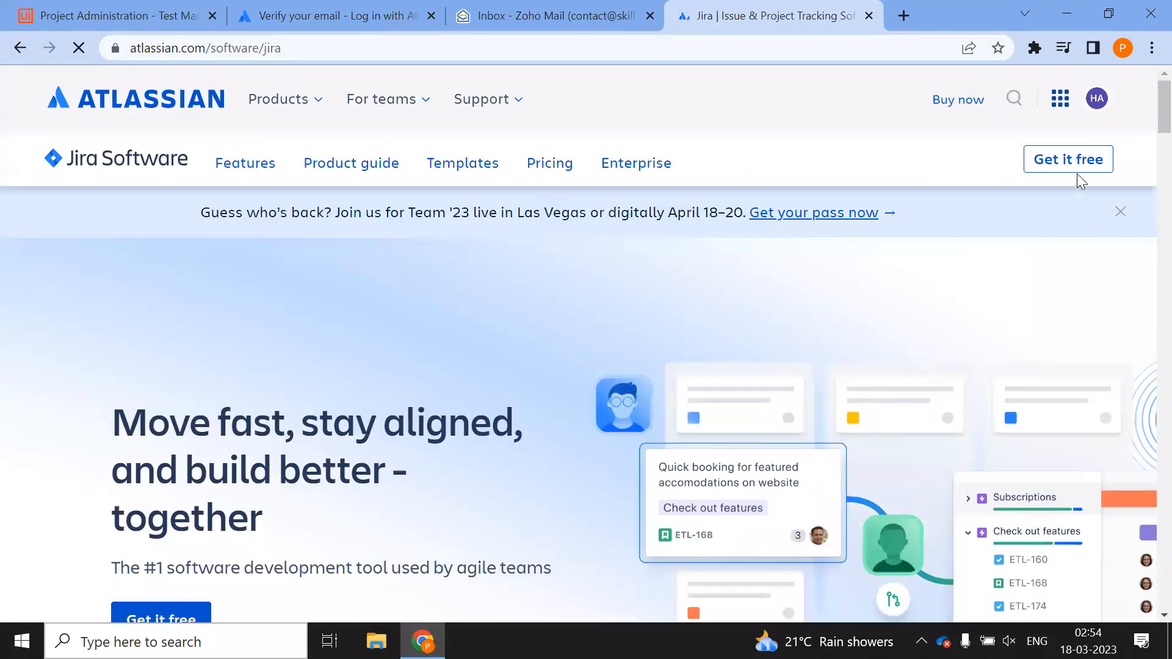
Choose Get it free, reload the mailbox, then continue with Jira Software only
left_click(1070, 160)
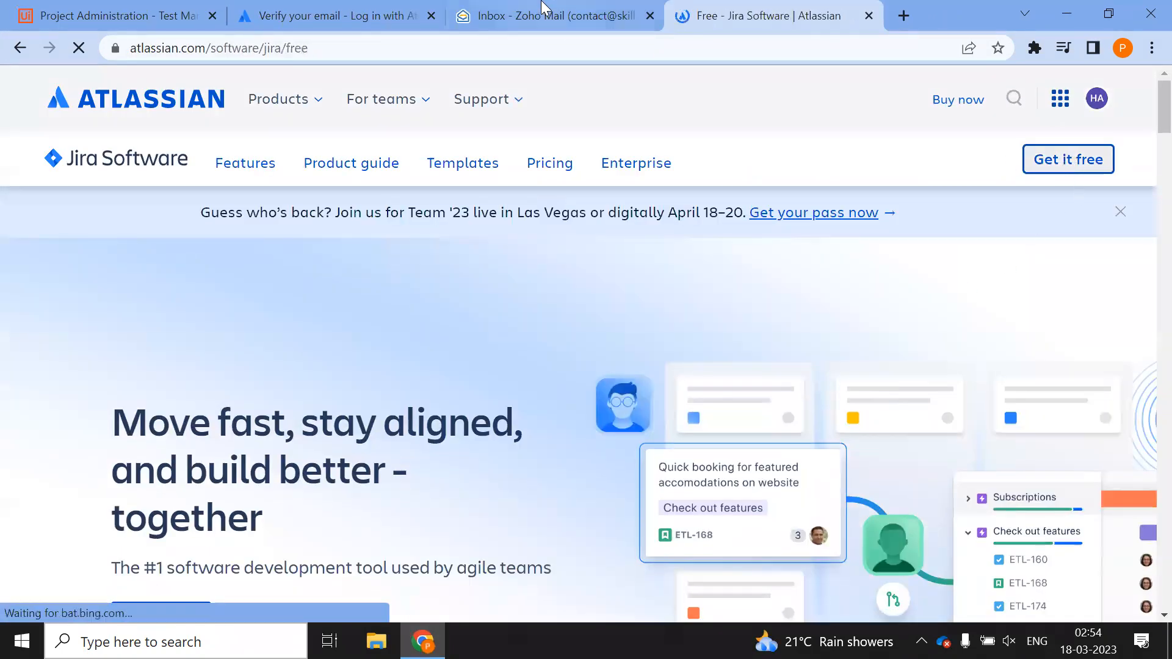
left_click(543, 15)
key("F5")
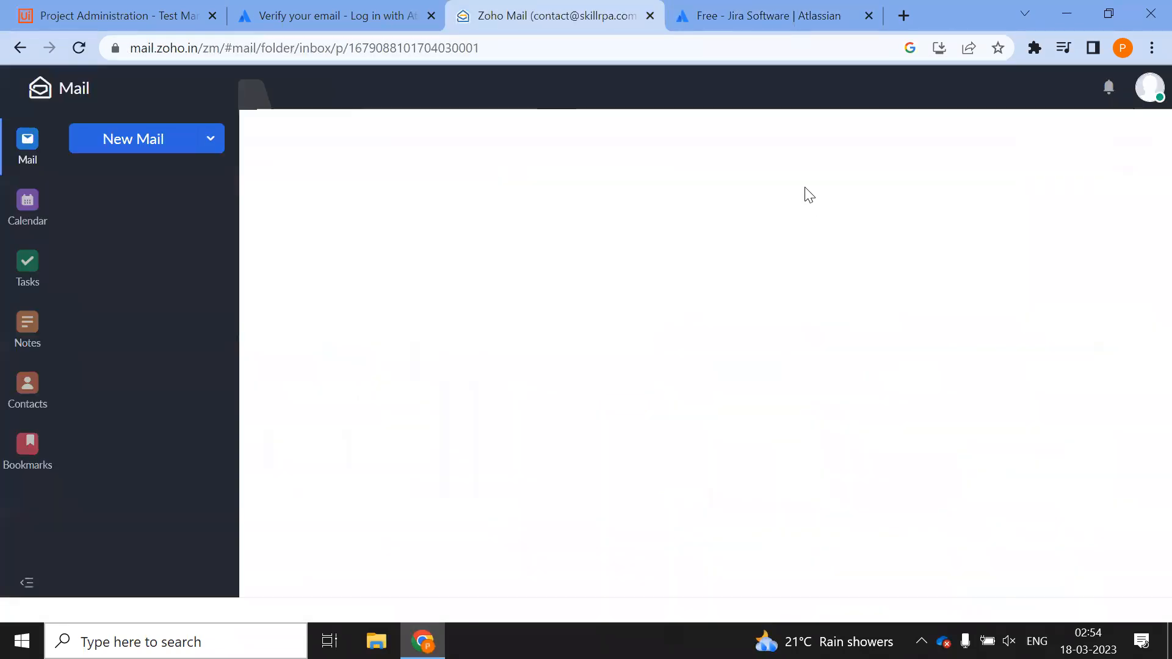
left_click(783, 20)
scroll(661, 365, "down", 1)
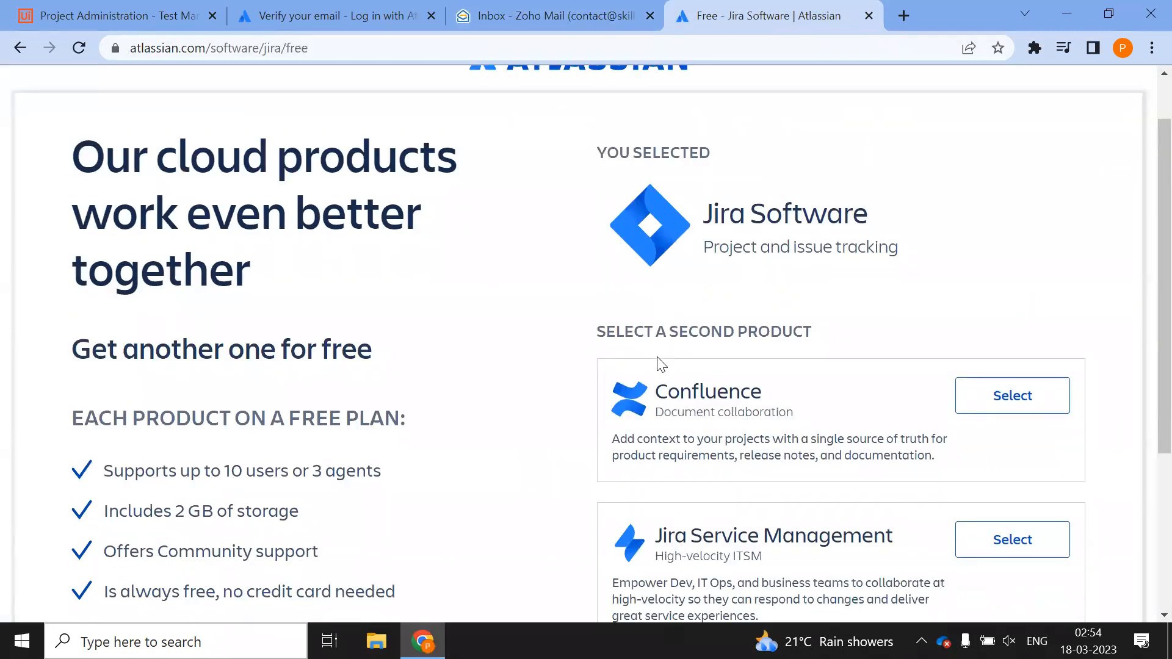
scroll(661, 364, "down", 4)
left_click(997, 482)
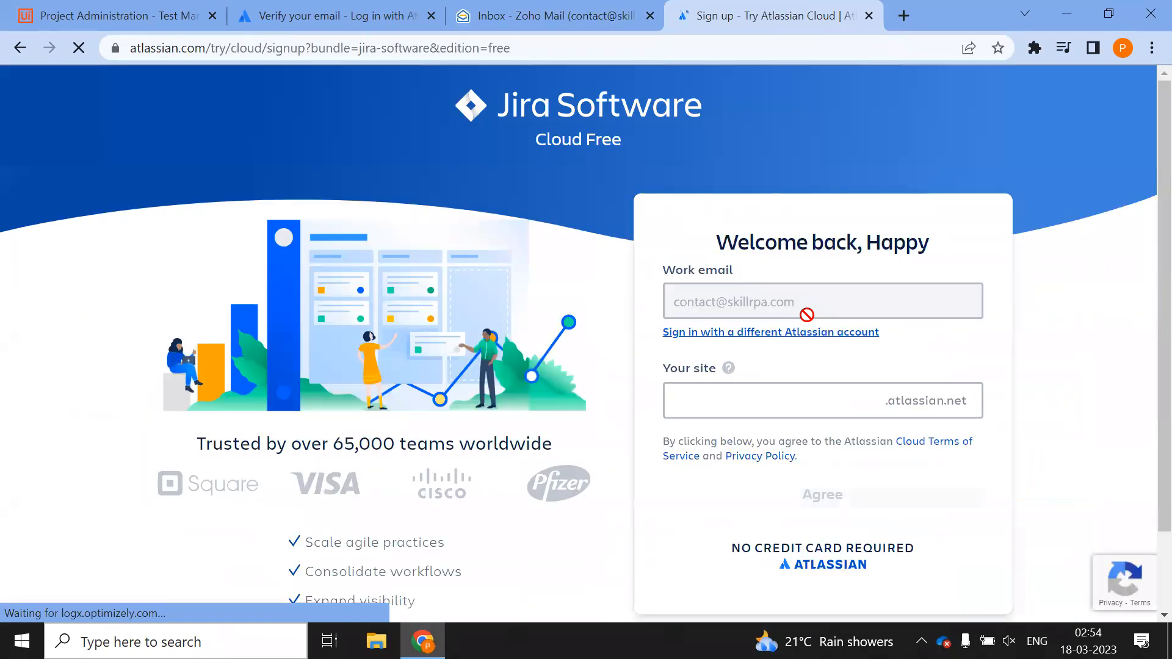
Enter the site name as lowercase 'happyautomation' and agree to the terms to create the site
left_click(800, 411)
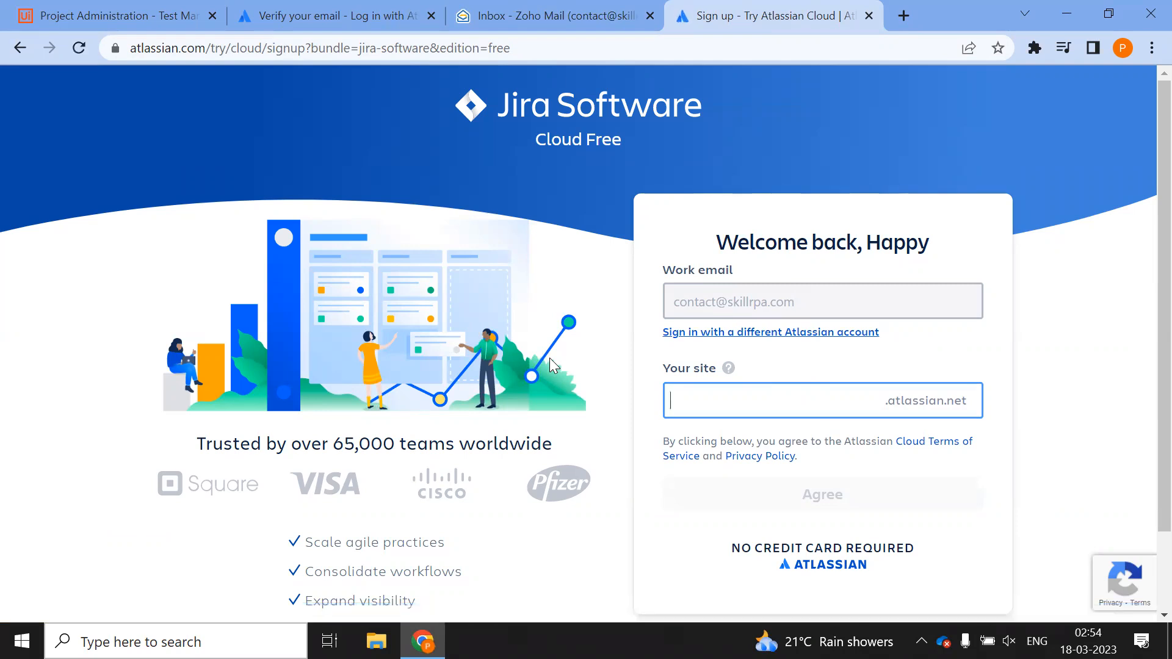
type("HappyAut")
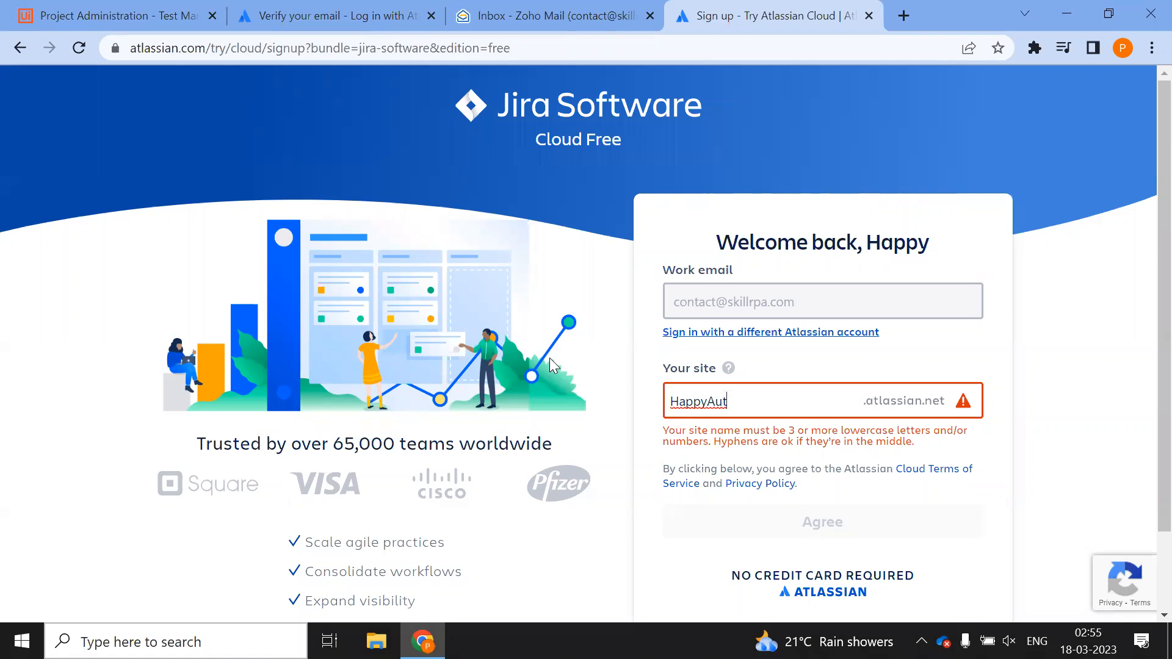
type("omation")
key("Tab")
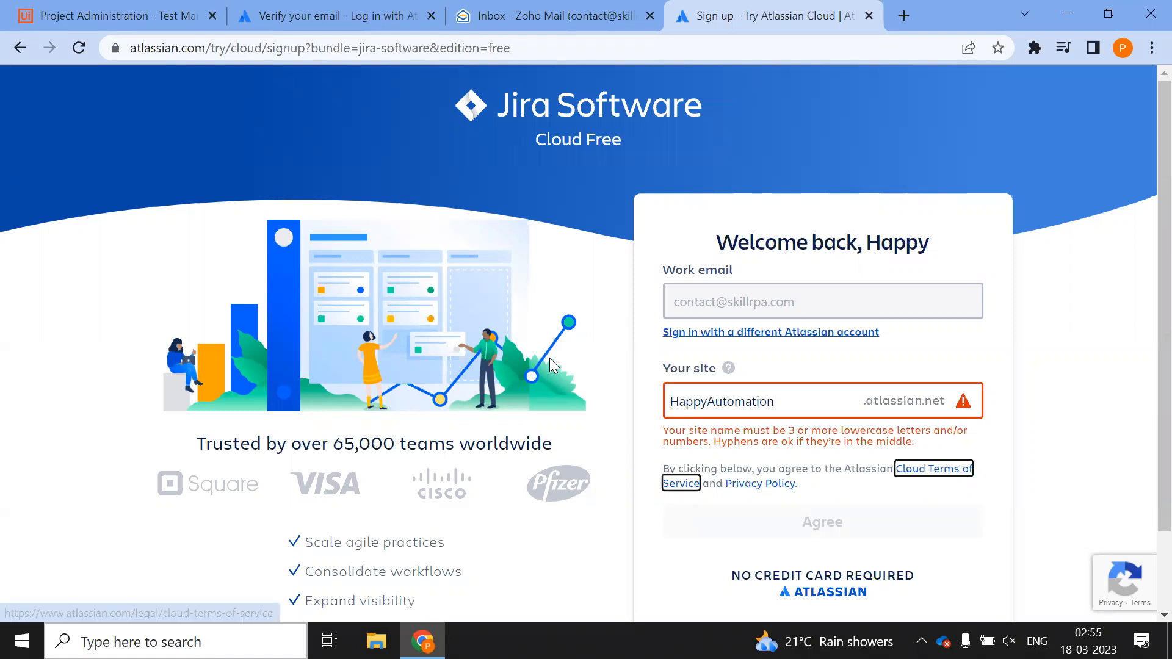
left_click(687, 402)
key("BackSpace")
type("h")
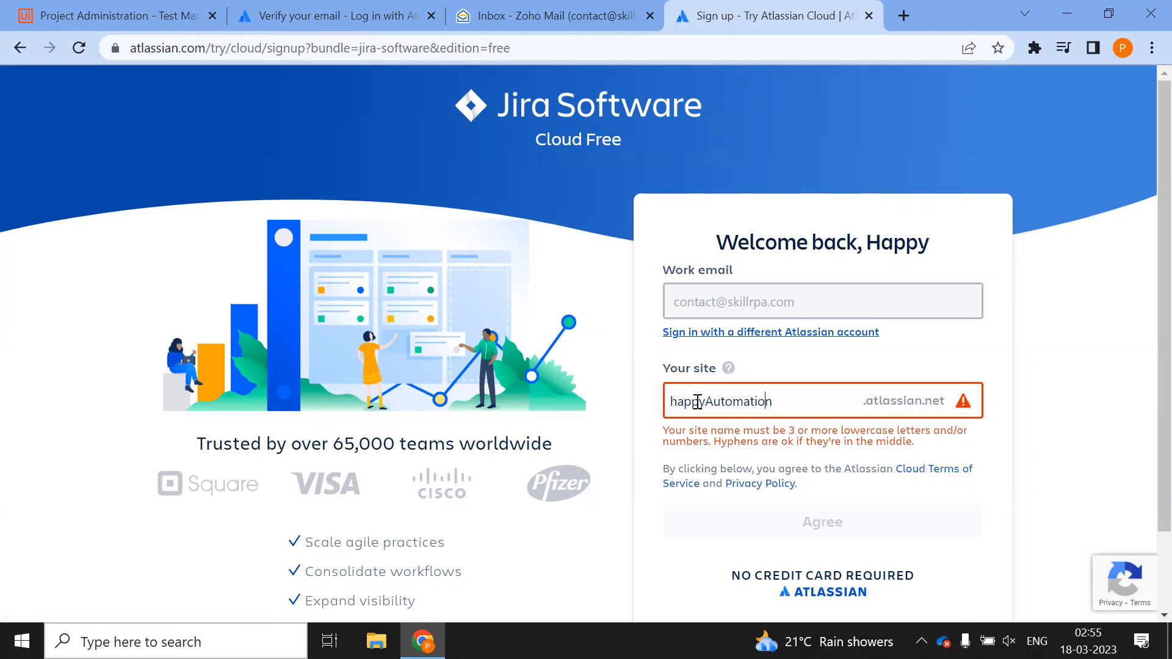
key("BackSpace")
type("a")
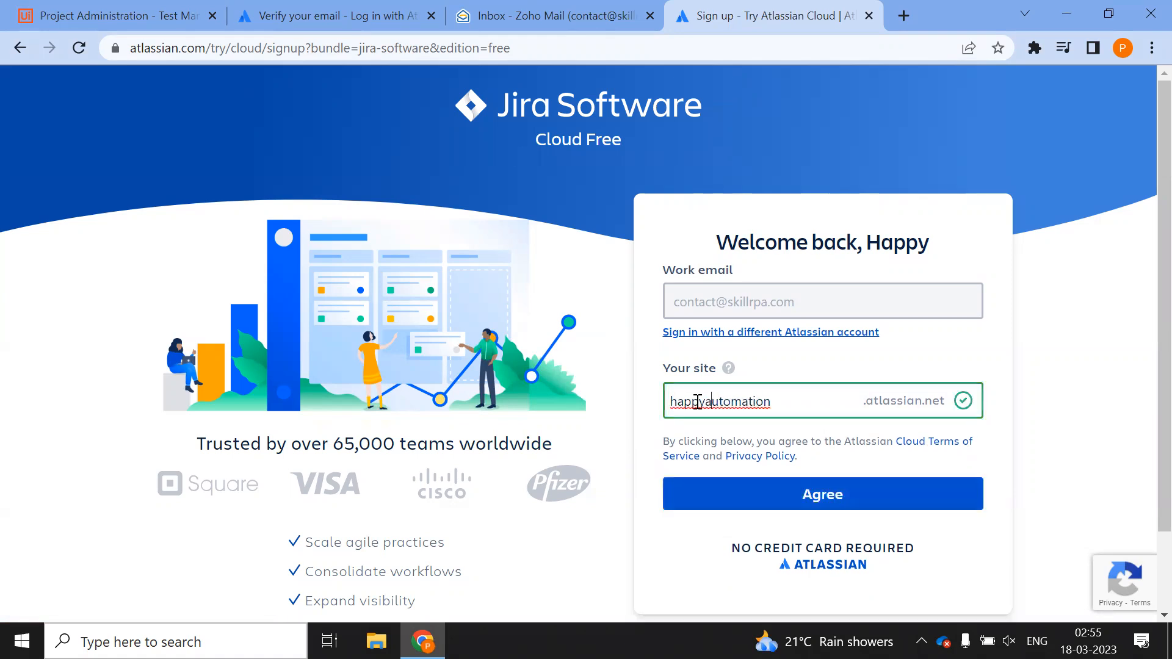
double_click(796, 395)
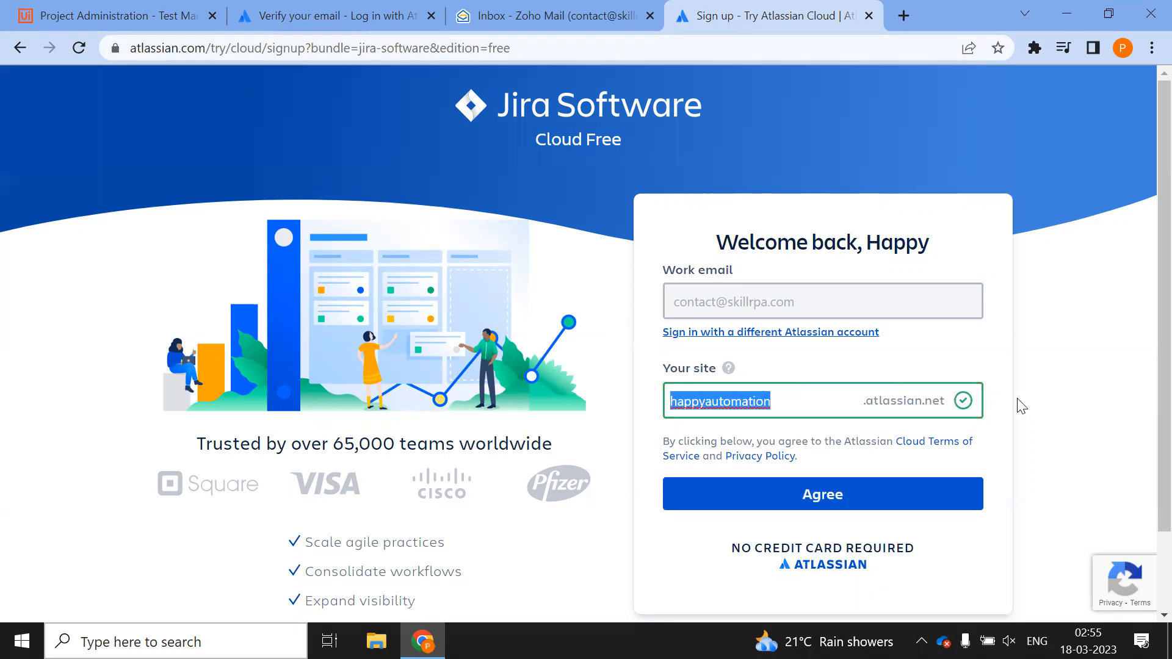
left_click(781, 500)
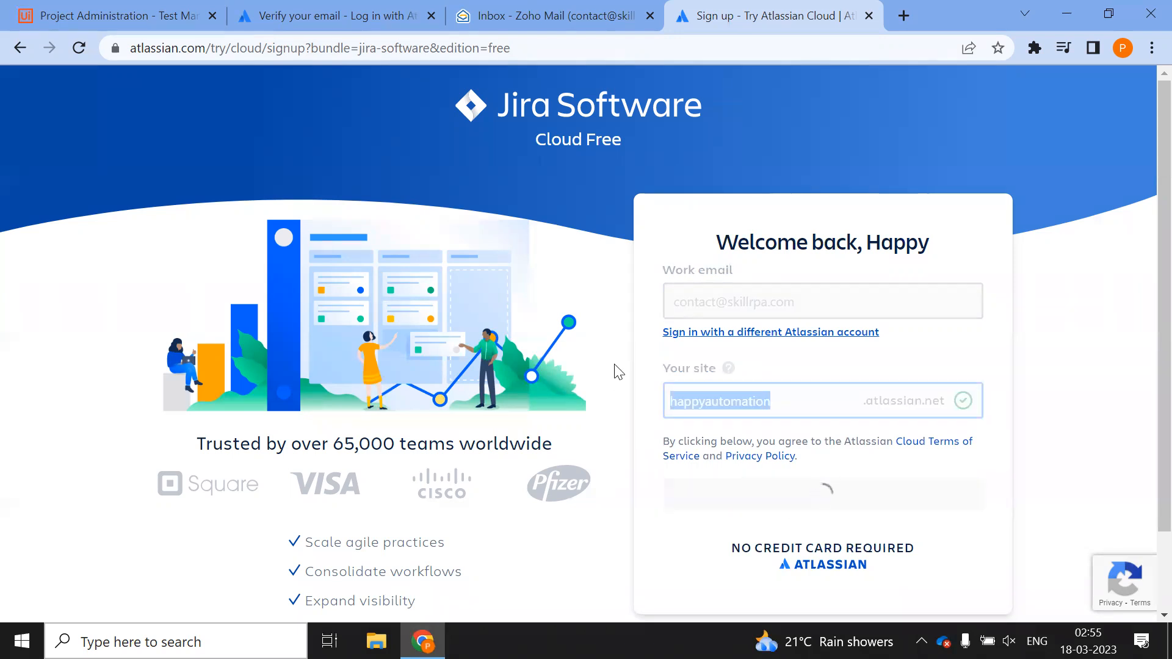
Close the email tabs and choose Software Development as the team and Software Engineer as the role
left_click(431, 16)
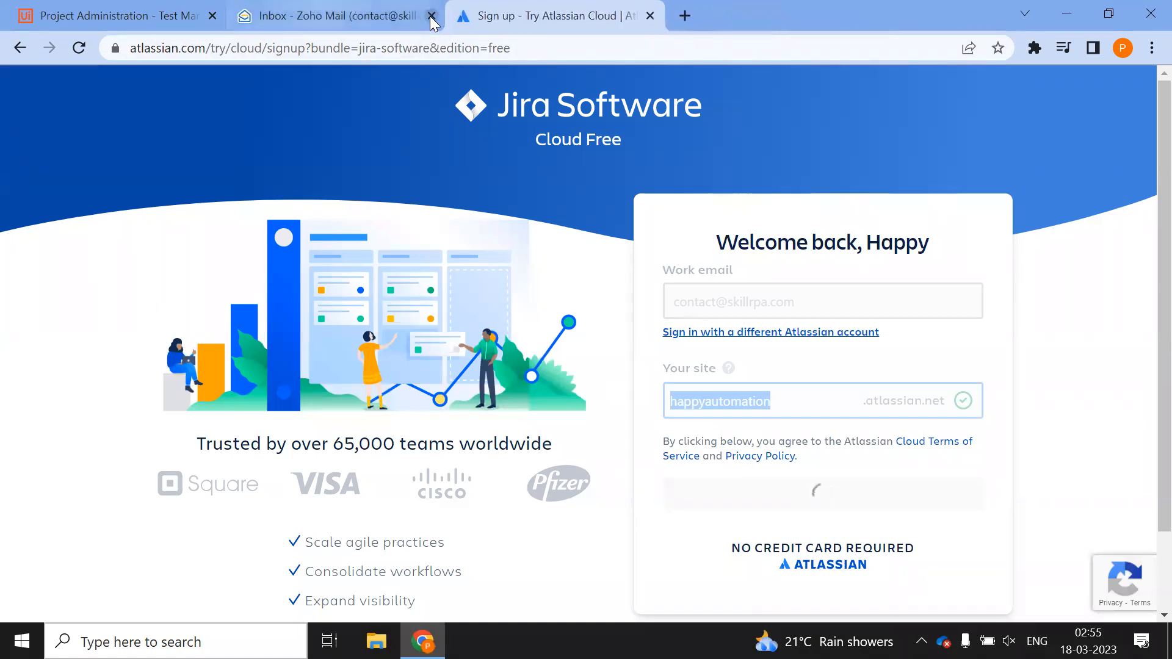
left_click(431, 16)
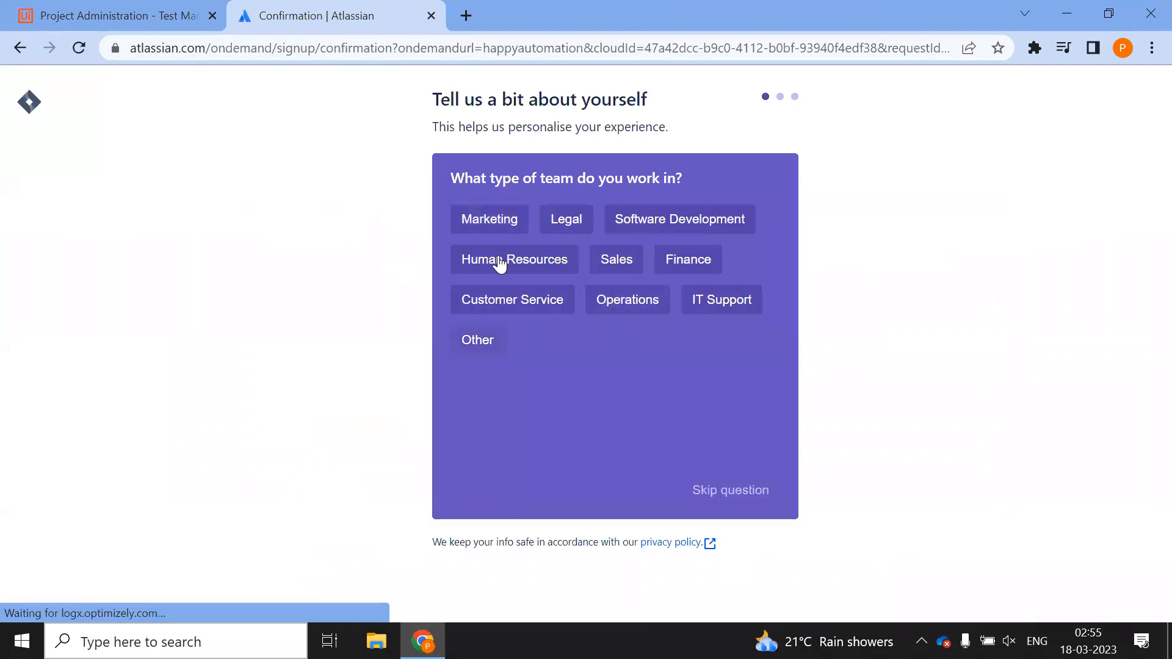
left_click(654, 221)
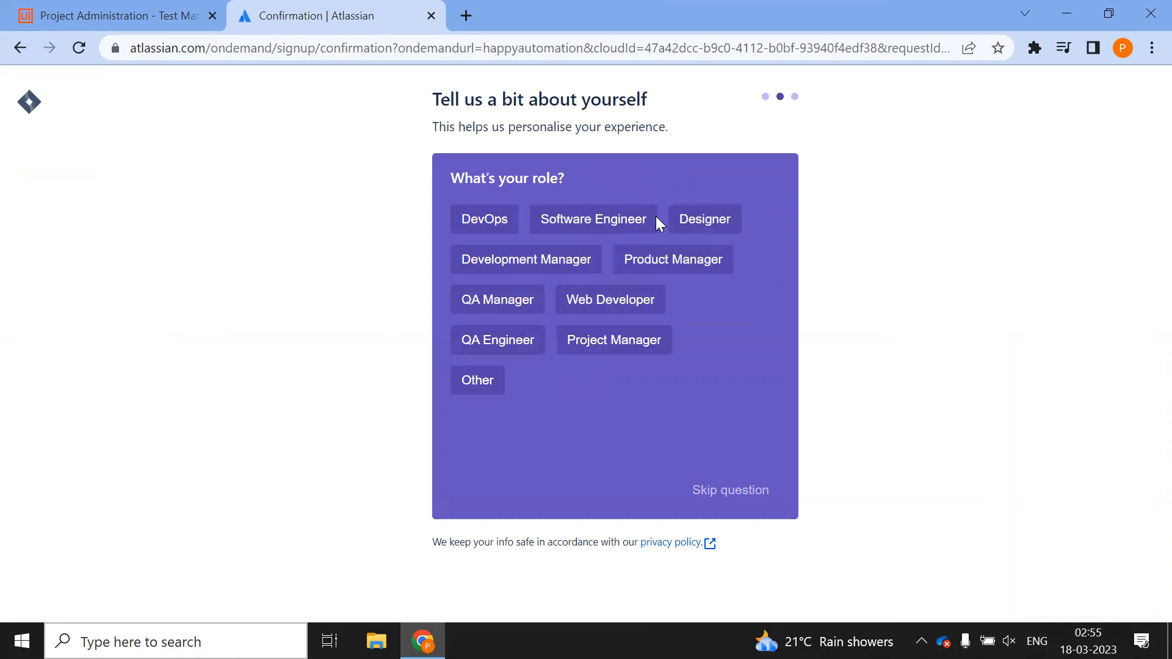
left_click(592, 223)
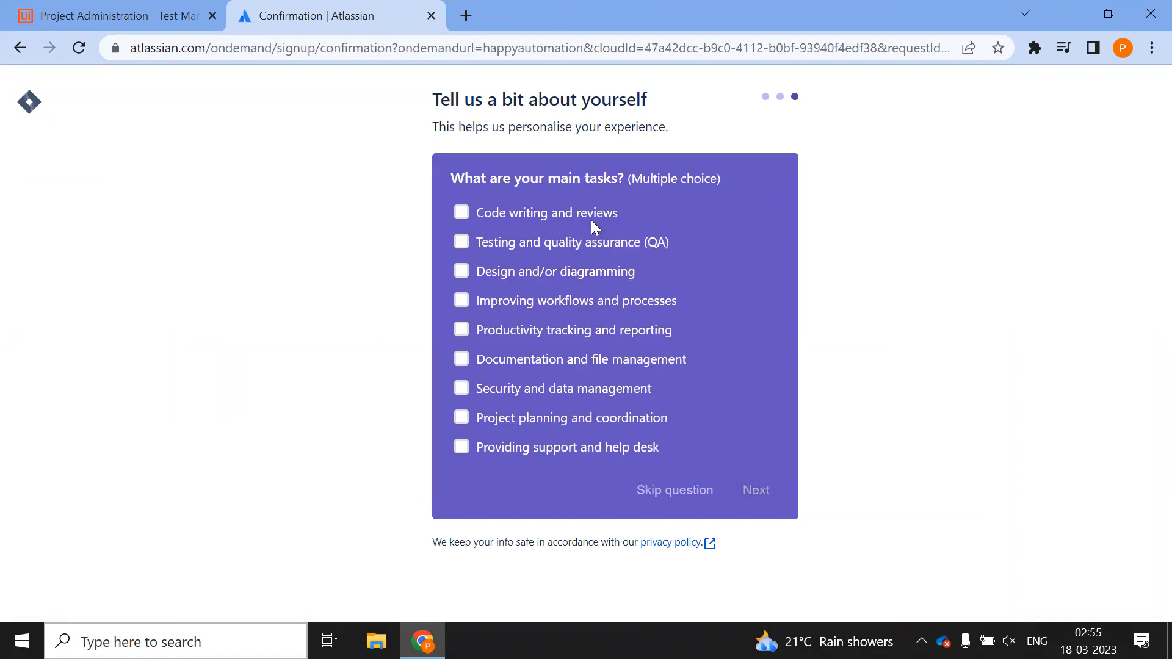
Tick code writing, design, workflow improvement and productivity tracking tasks, submit, and return to Test Manager
left_click(458, 214)
left_click(461, 271)
left_click(461, 300)
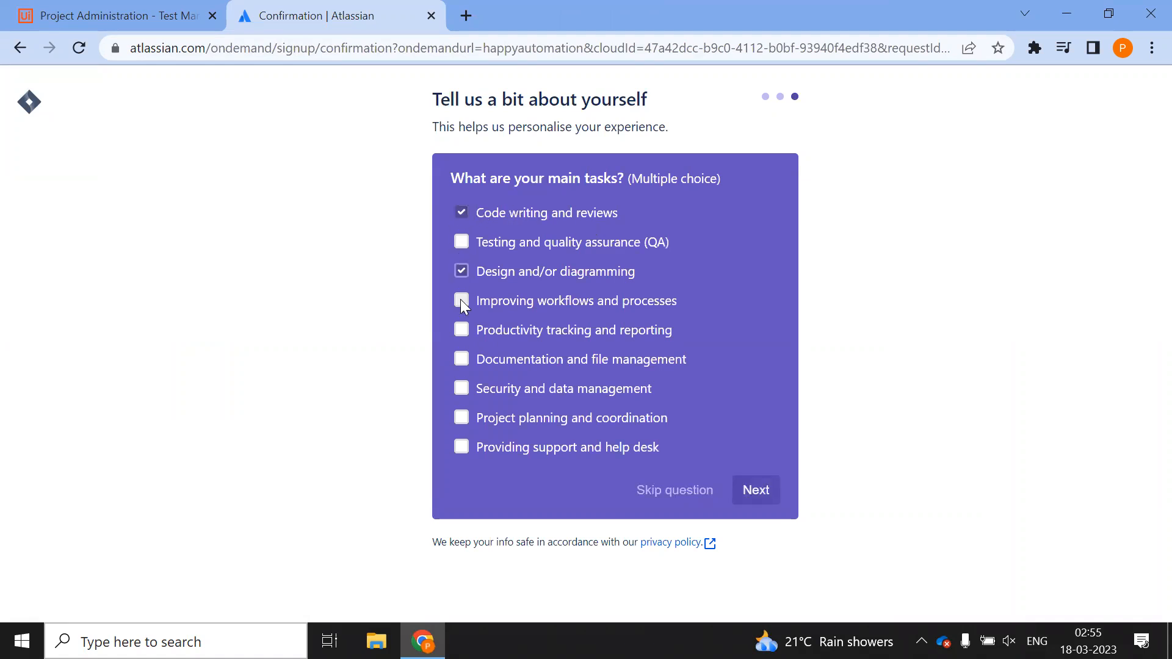
left_click(461, 330)
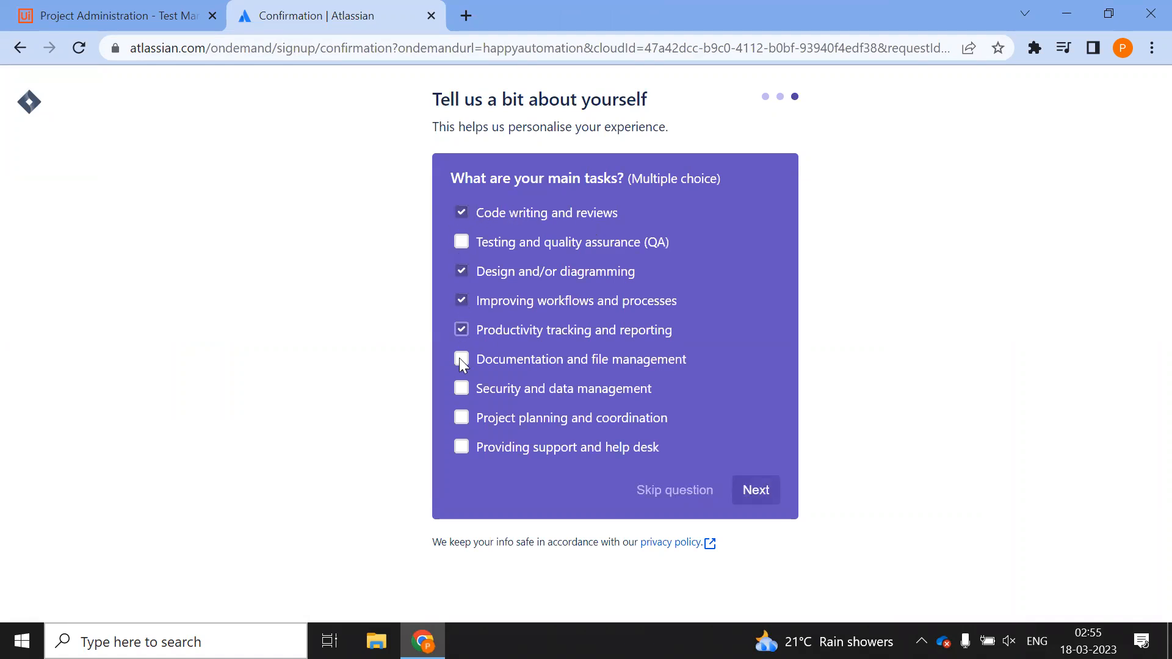
left_click(755, 490)
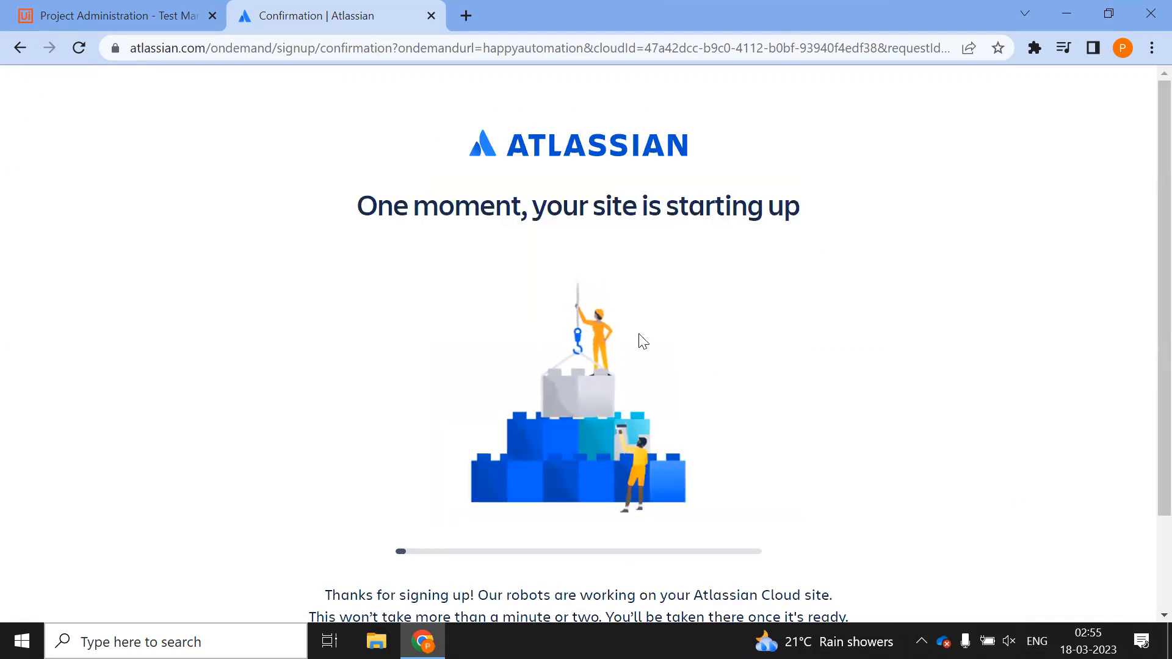
scroll(467, 333, "down", 2)
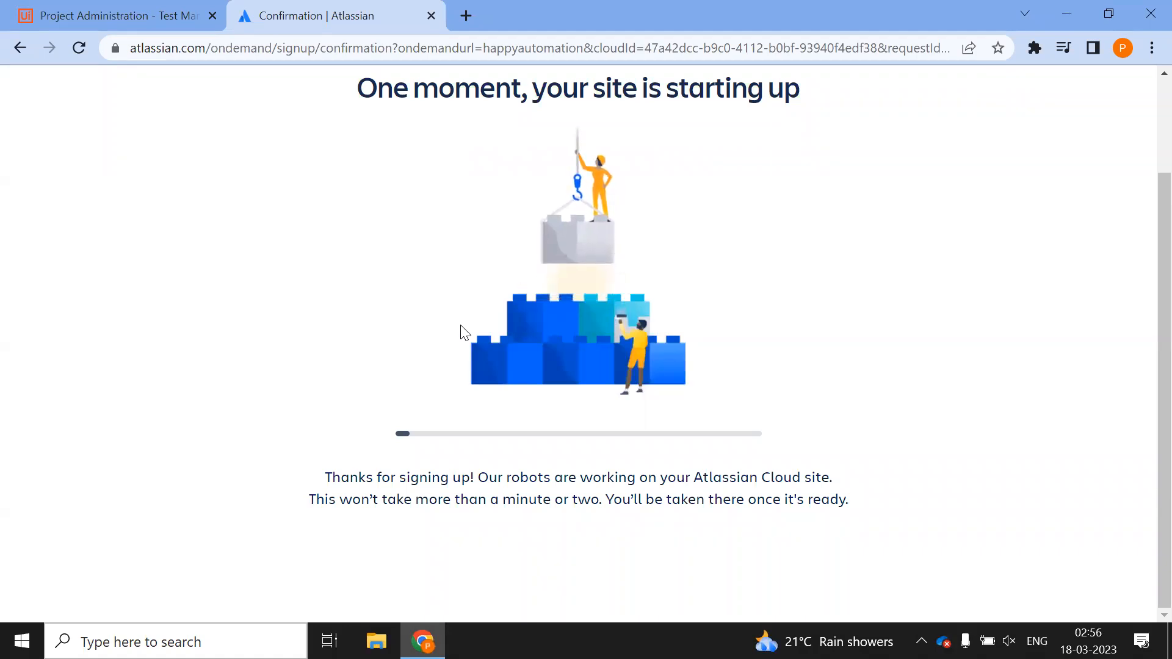
left_click(148, 12)
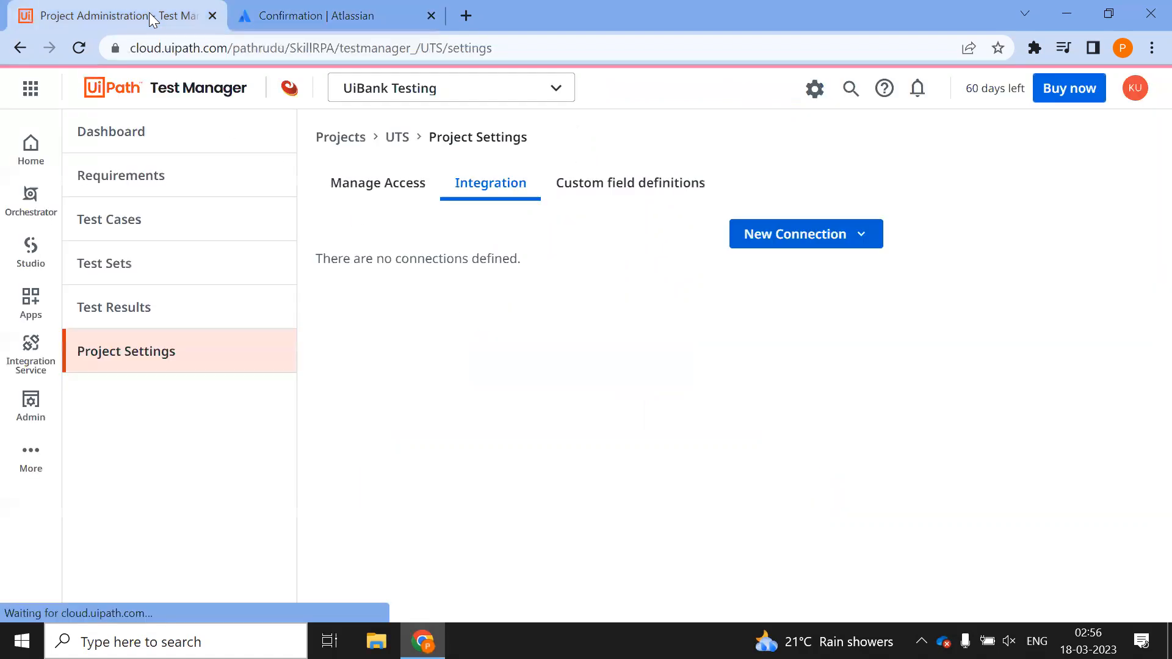
Glance over Test Manager's New Connection types, then go back to the Atlassian site tab
left_click(872, 233)
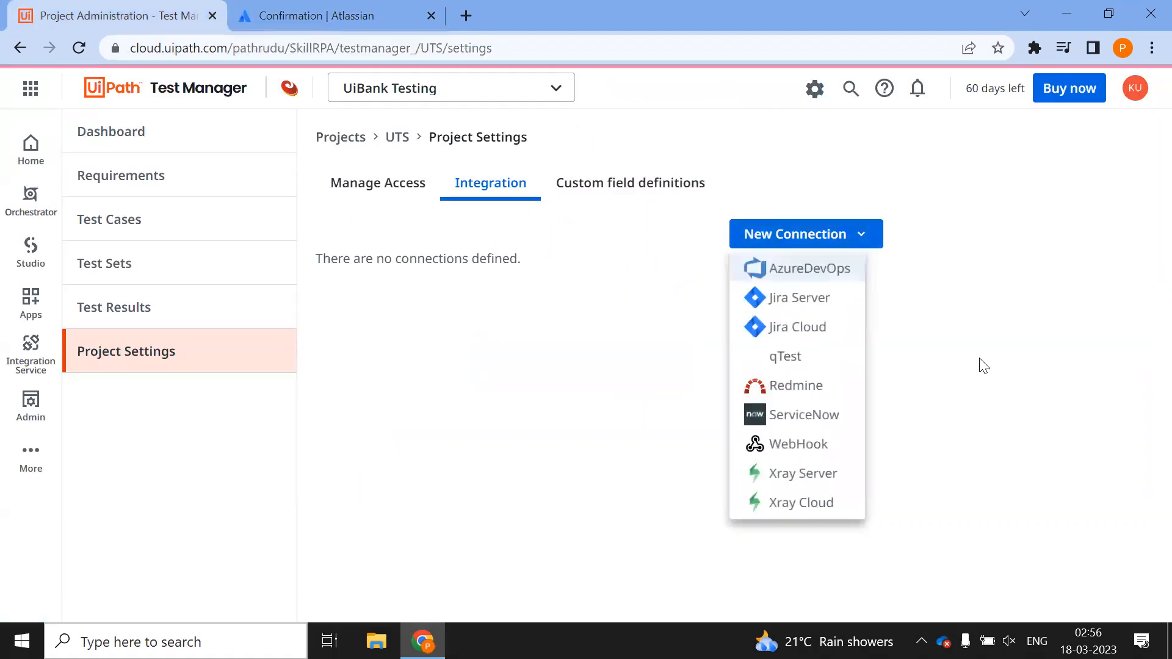
left_click(941, 356)
left_click(260, 13)
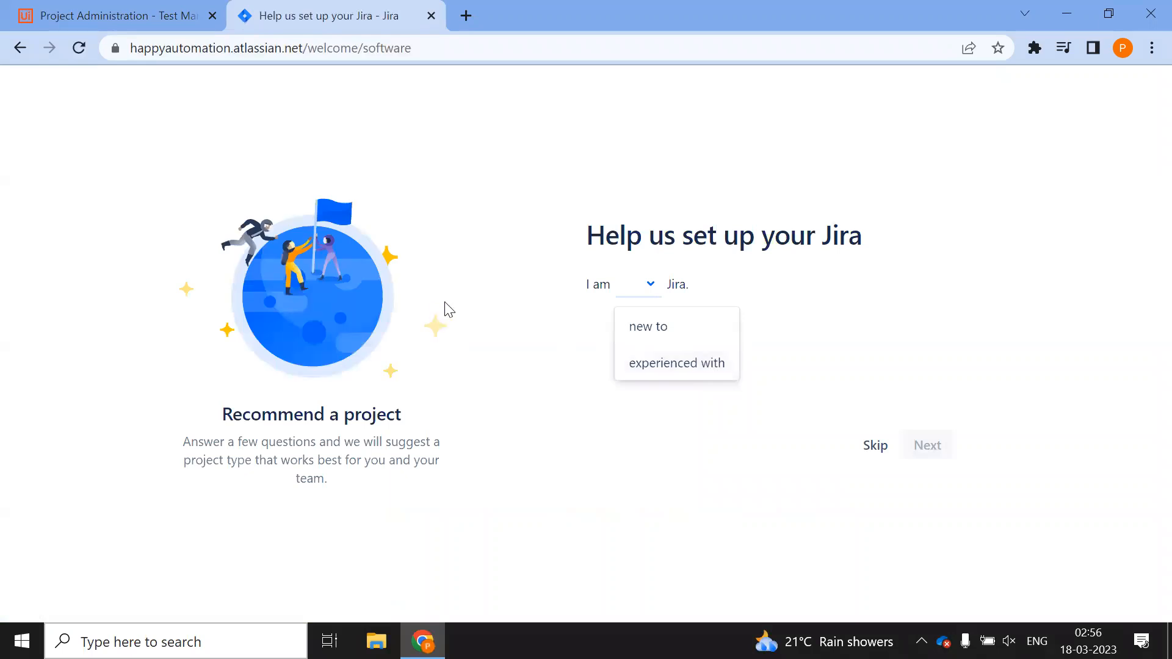
Answer new to Jira, software team, new to agile, features and tight schedule, then skip the questions
left_click(648, 343)
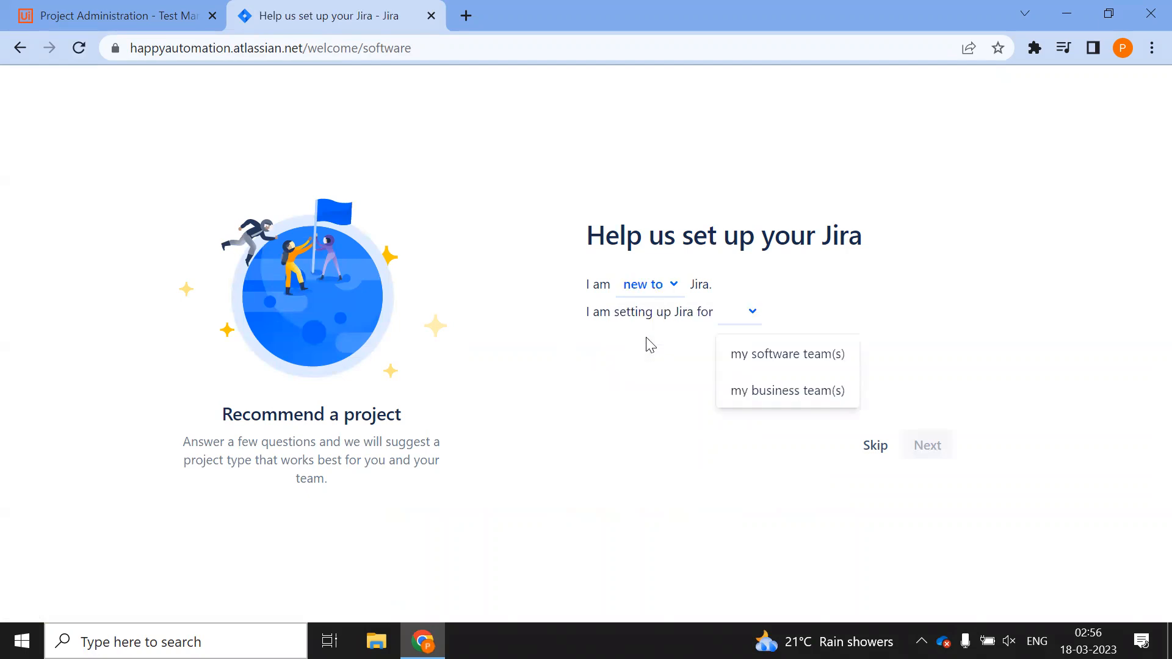
left_click(796, 360)
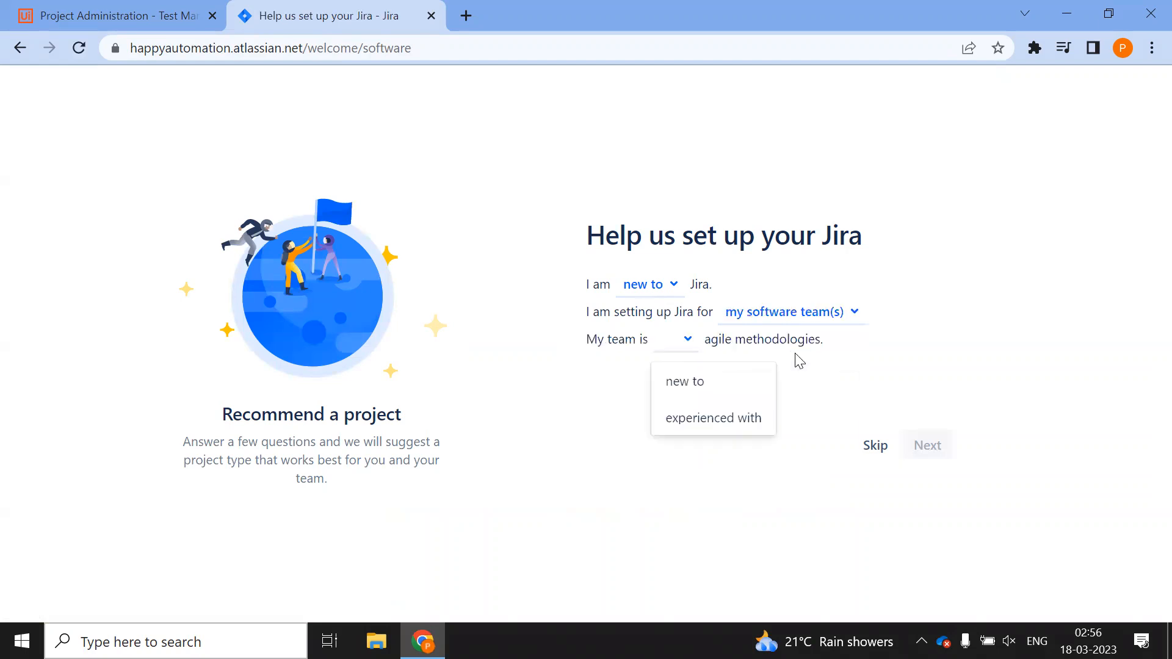
left_click(688, 380)
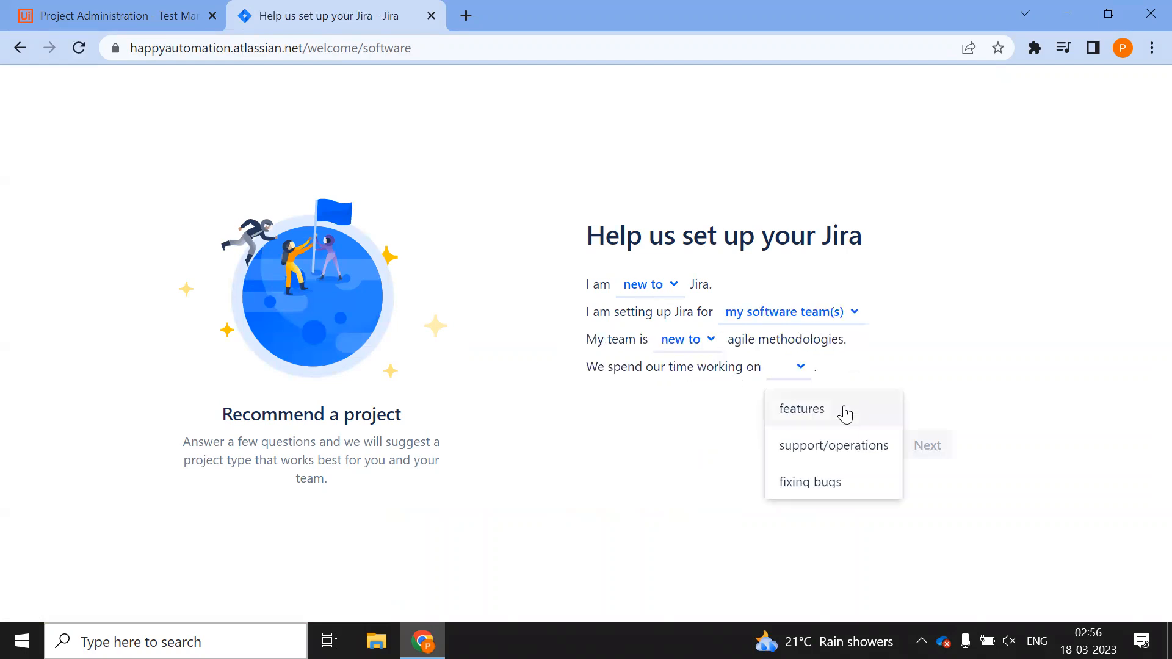
left_click(827, 417)
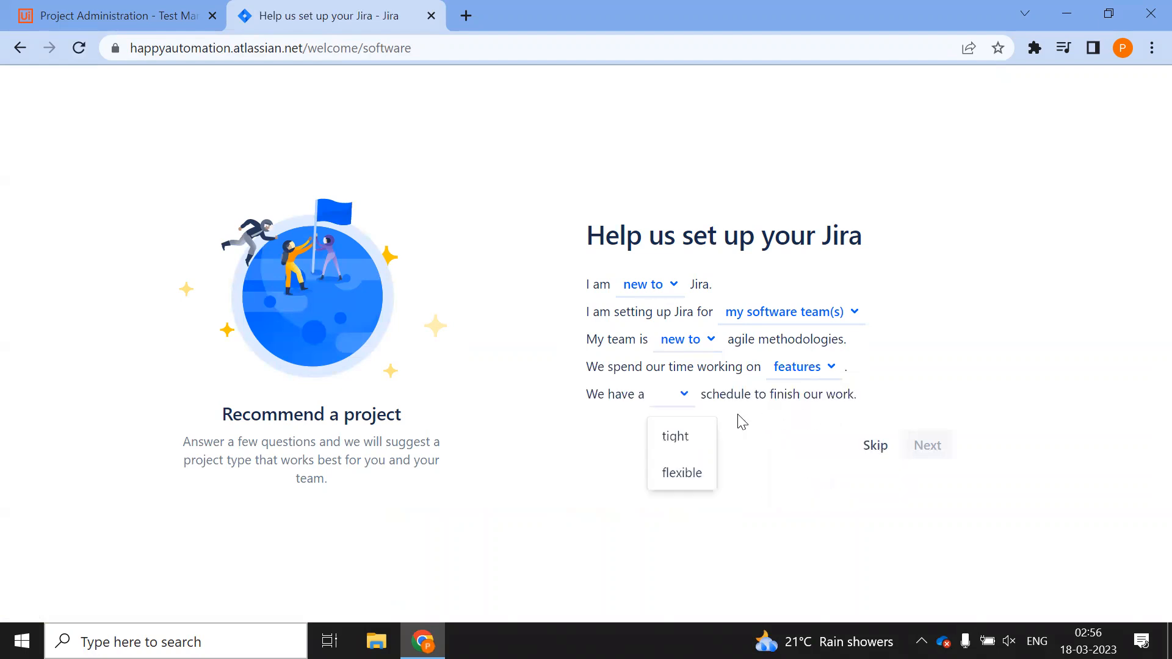
left_click(680, 434)
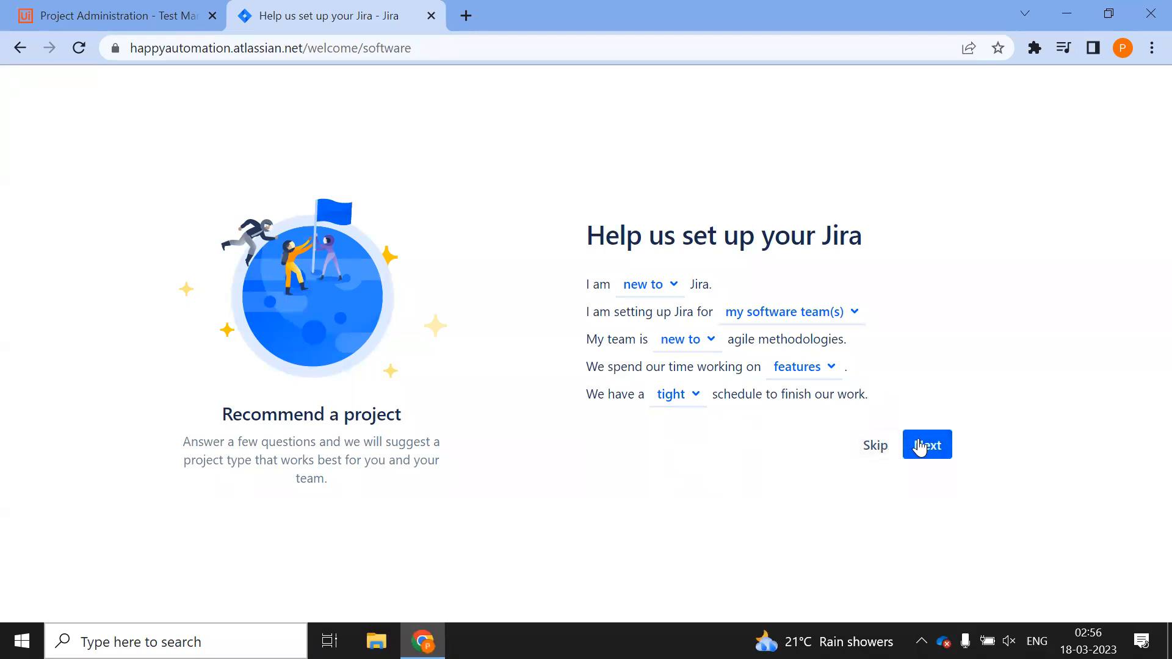
left_click(877, 446)
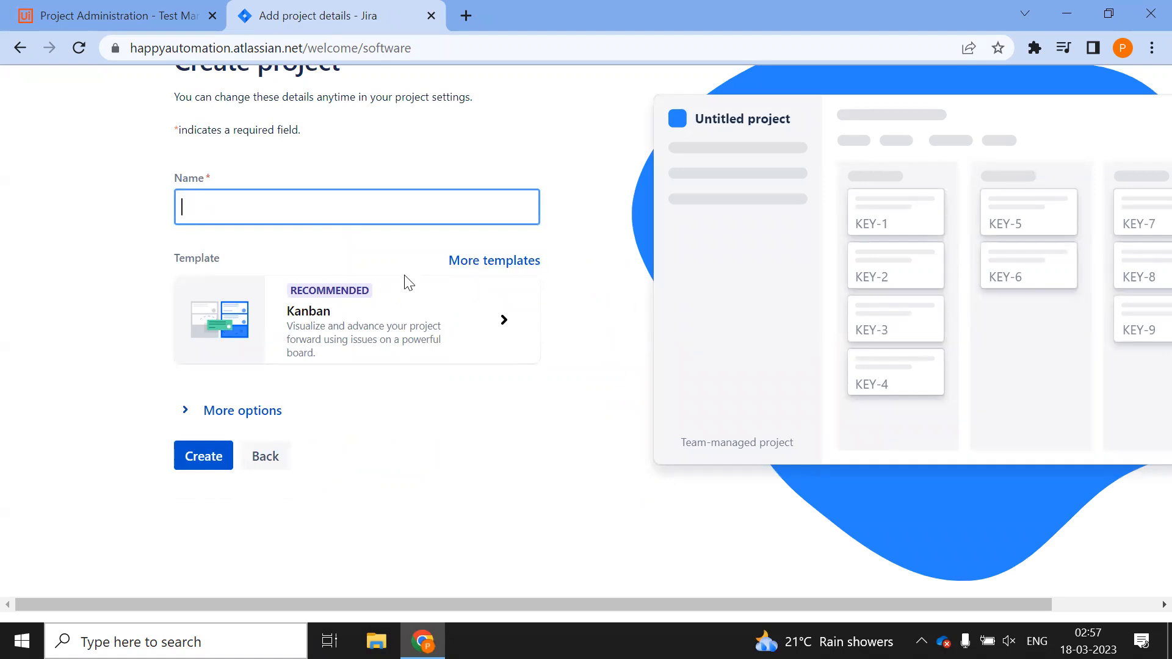
left_click(265, 459)
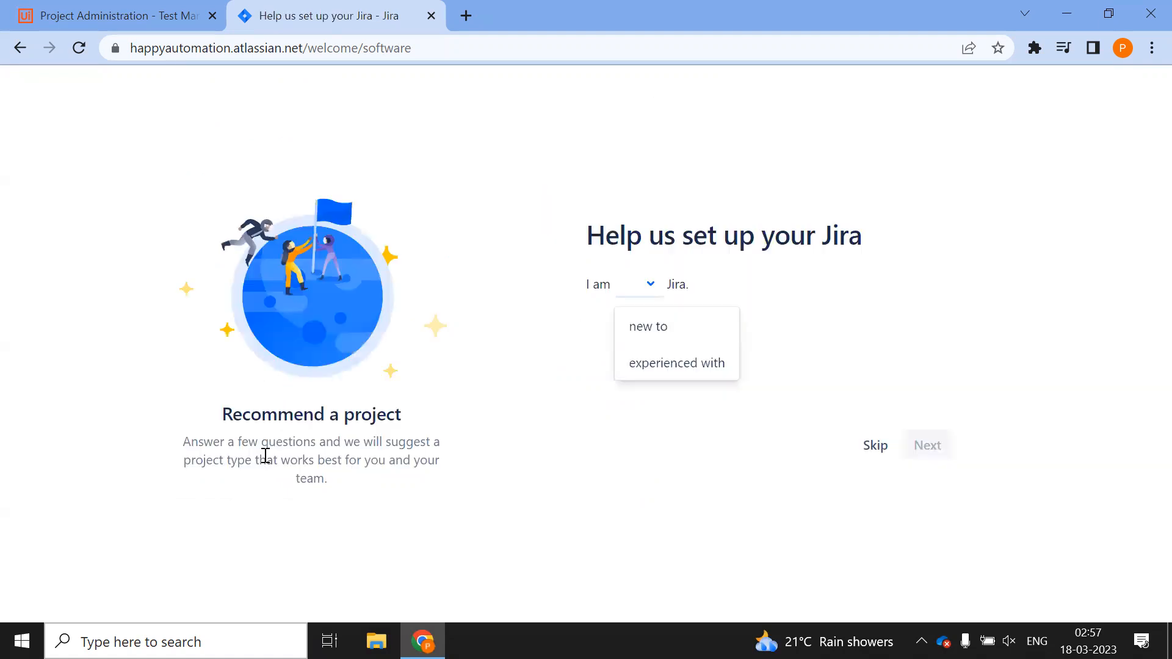
left_click(876, 446)
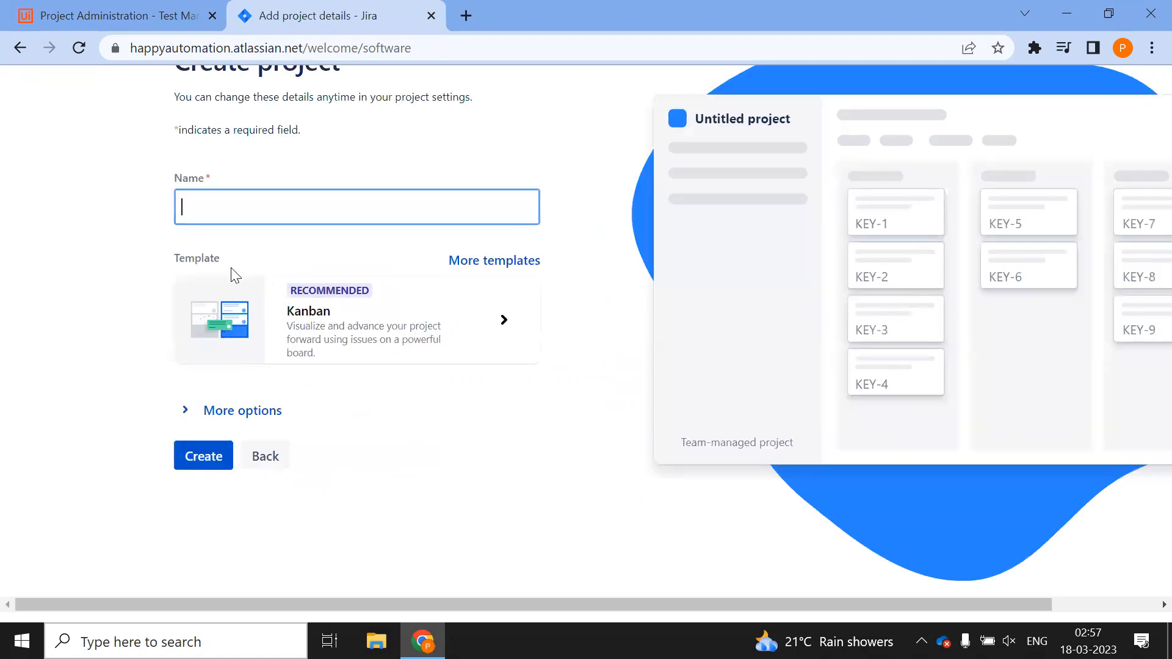
Name the Kanban project UiPathTest, confirm team-managed type and key UIP, and create it
left_click(274, 211)
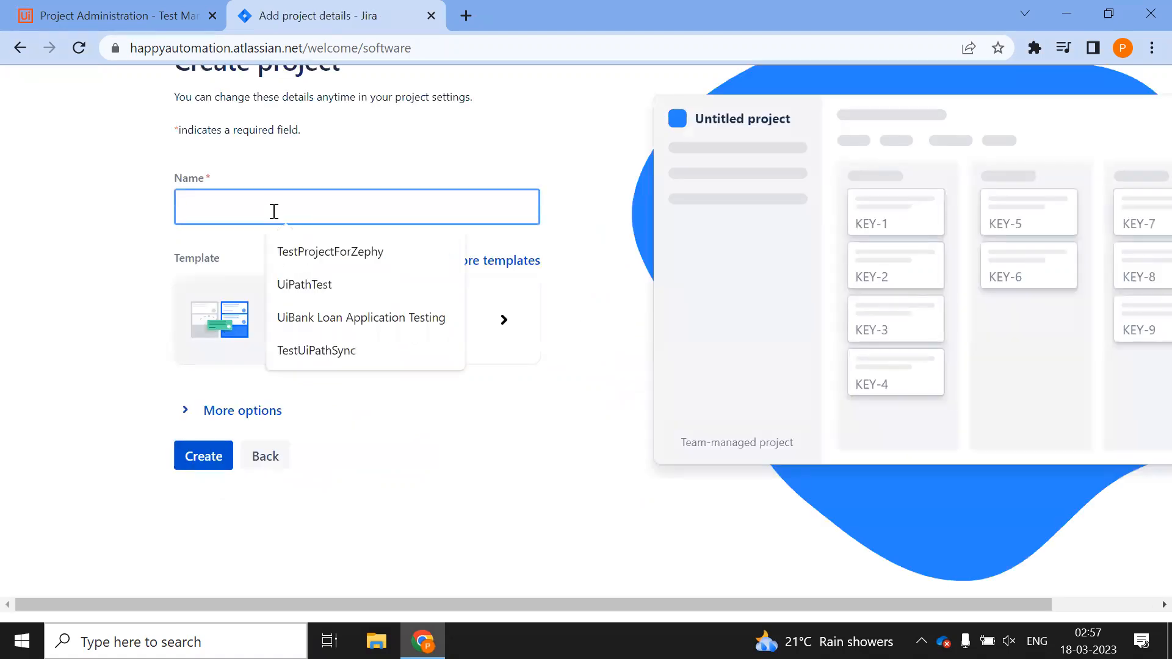
left_click(312, 285)
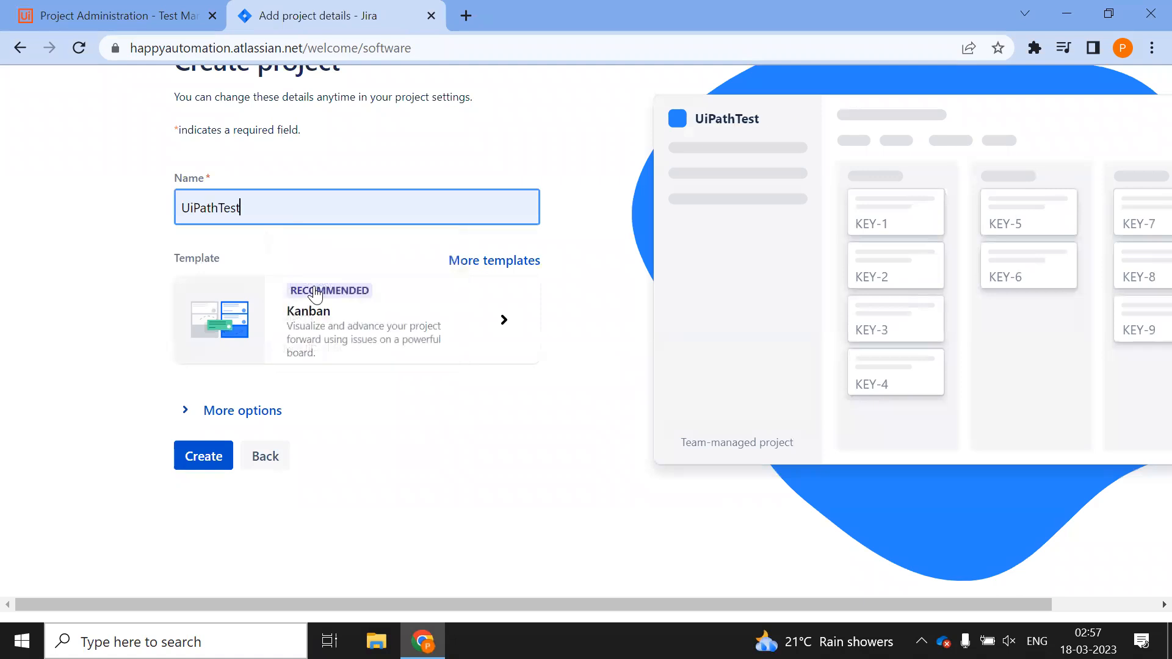
left_click(182, 411)
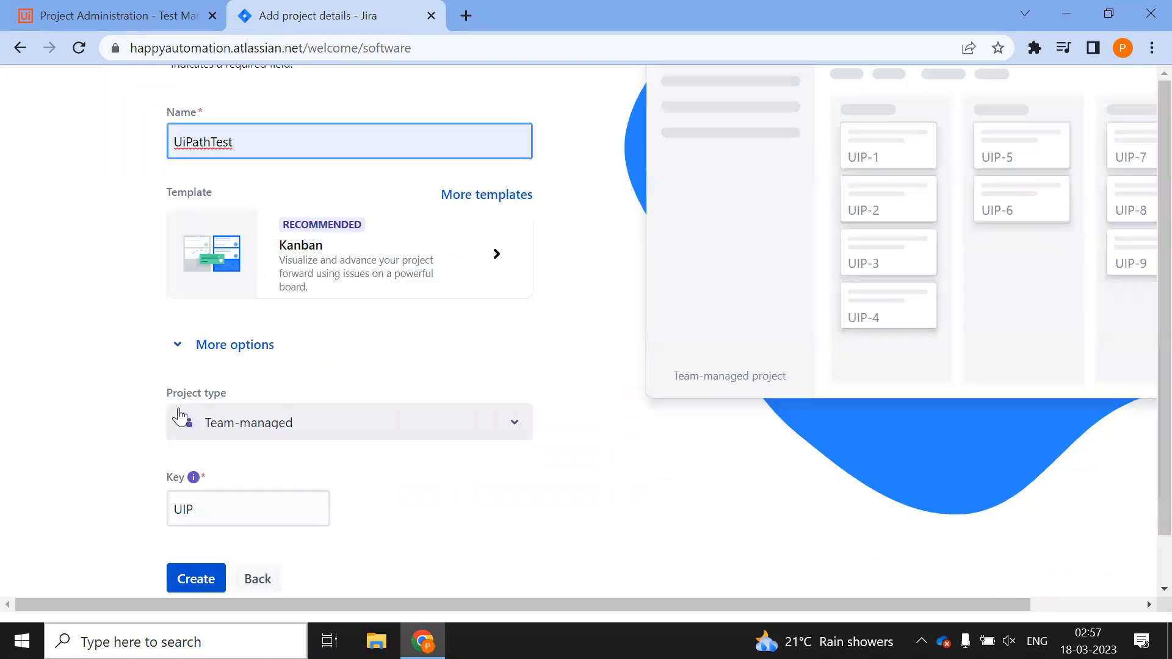
scroll(349, 333, "down", 1)
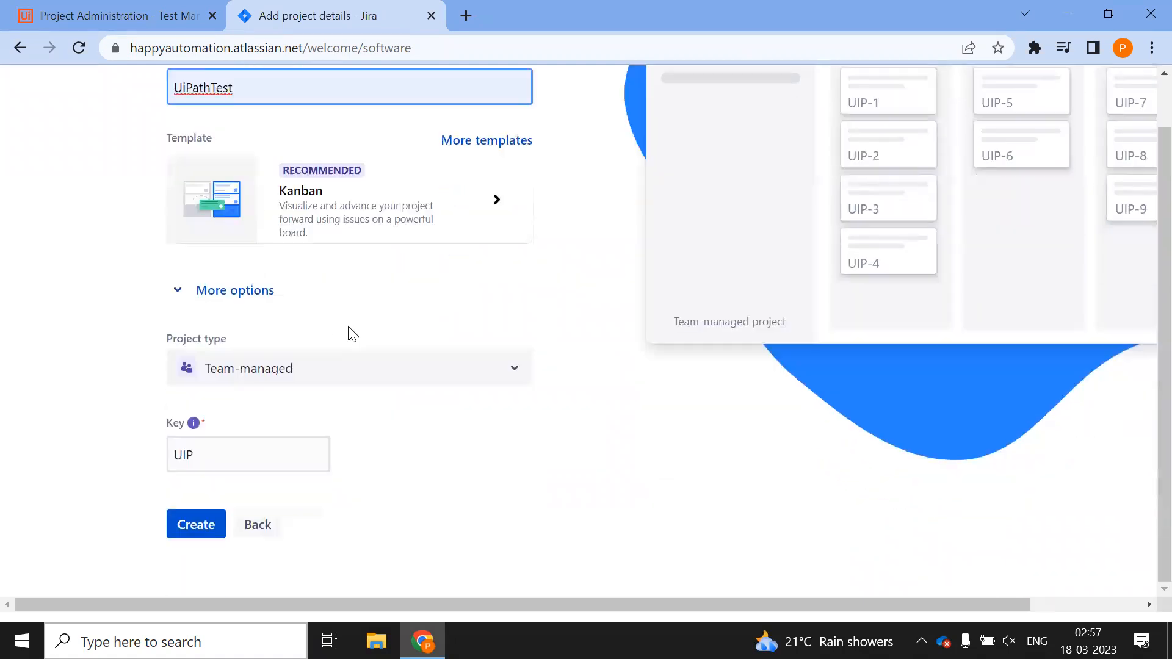
left_click(196, 524)
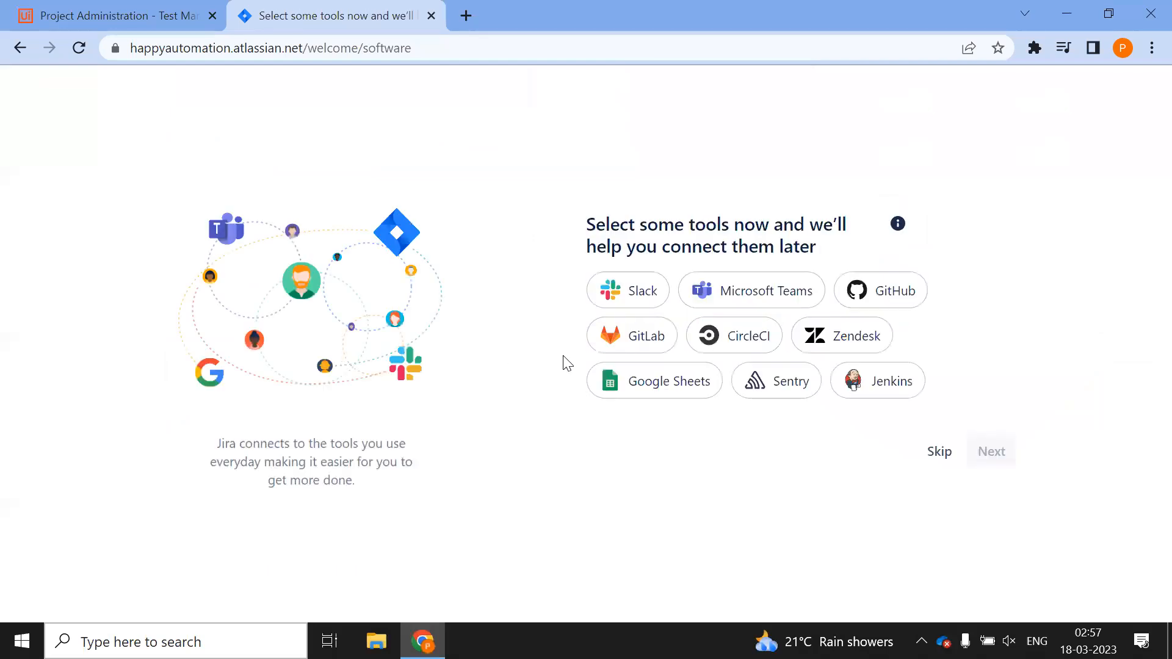
left_click(939, 452)
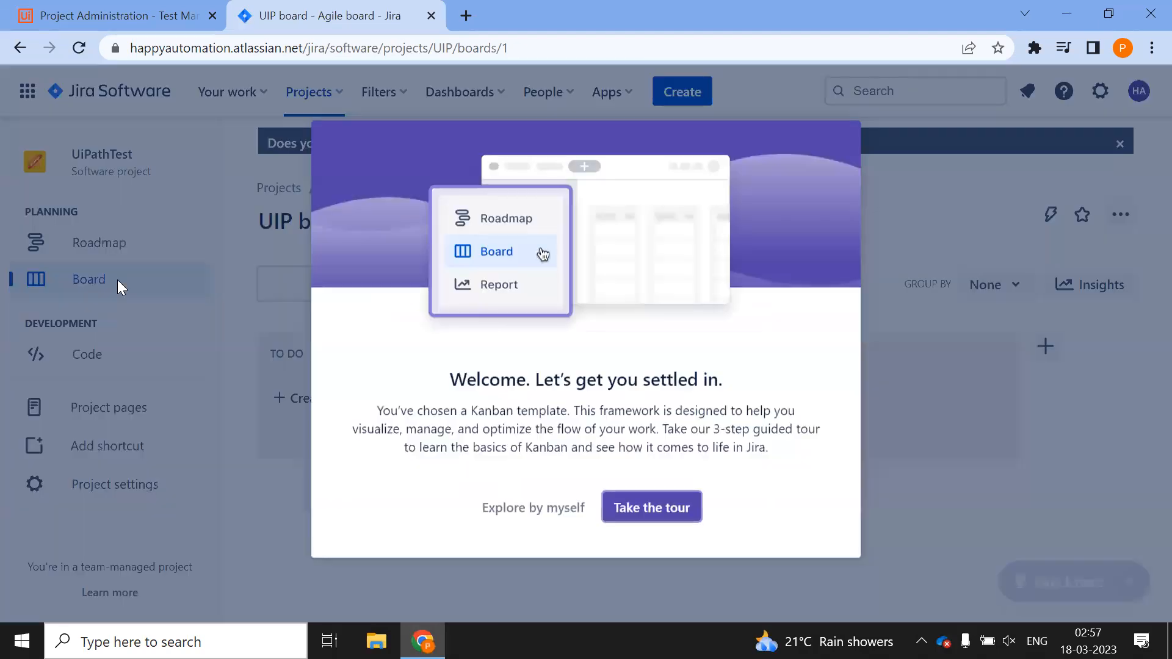
left_click(537, 510)
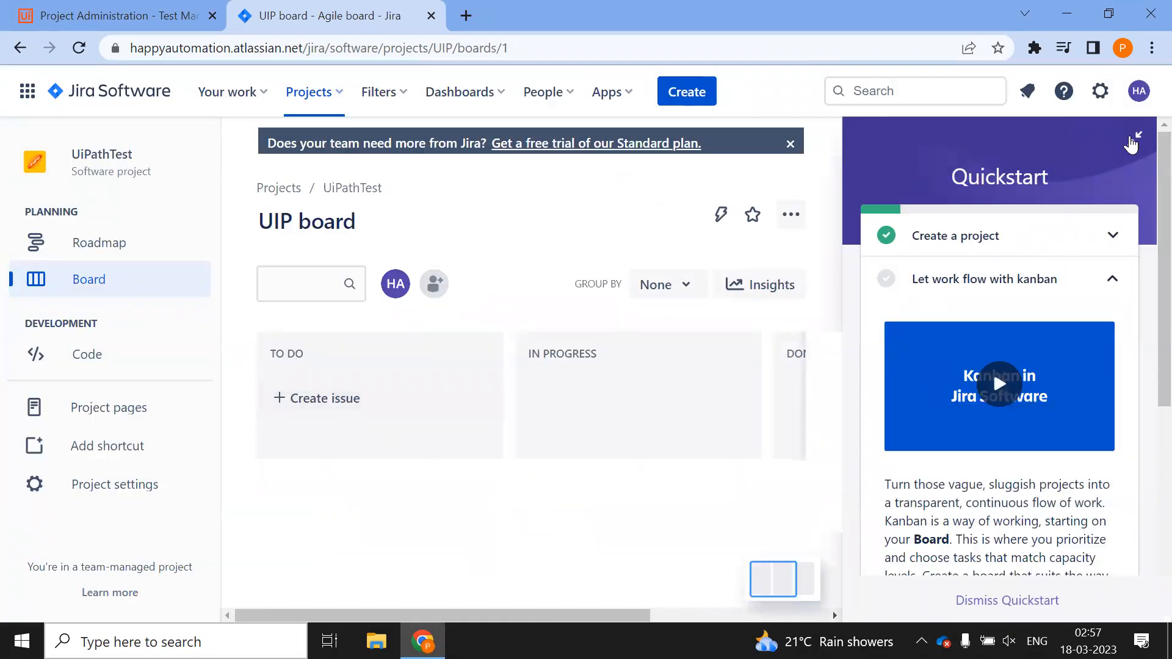
left_click(1007, 600)
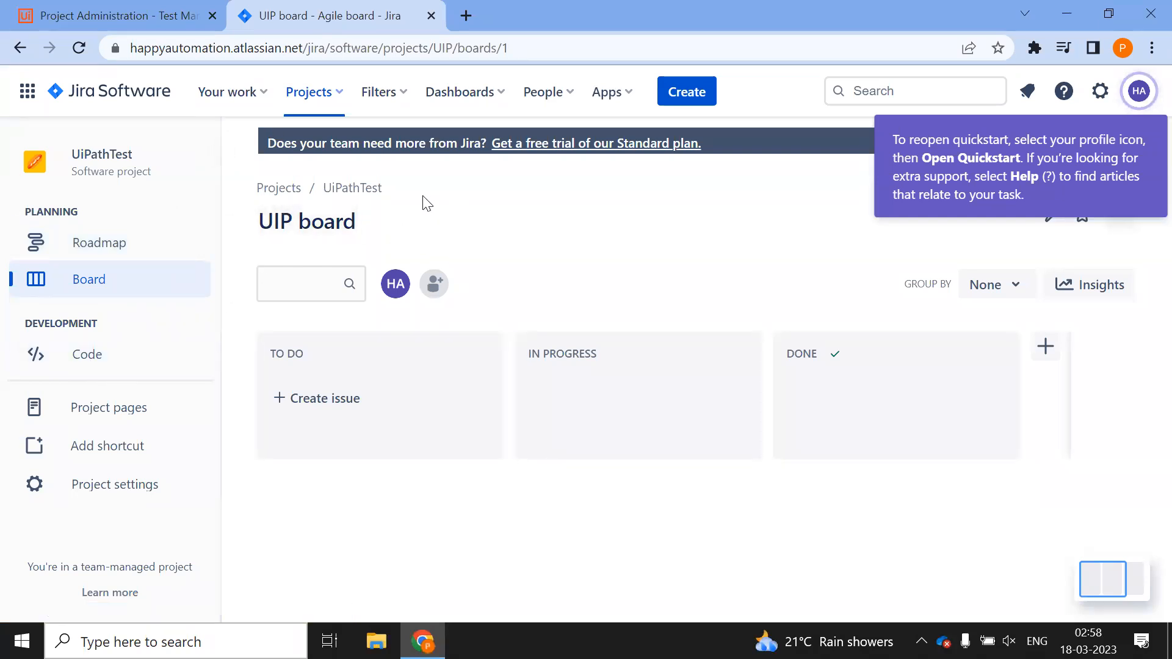
left_click(686, 91)
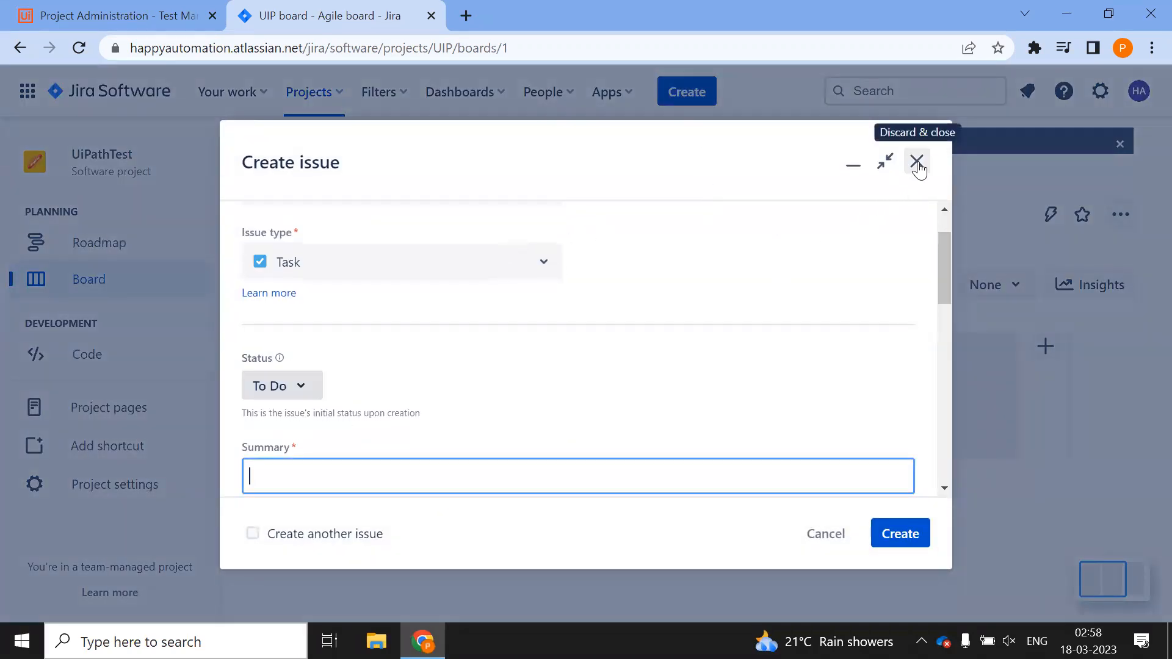
left_click(542, 262)
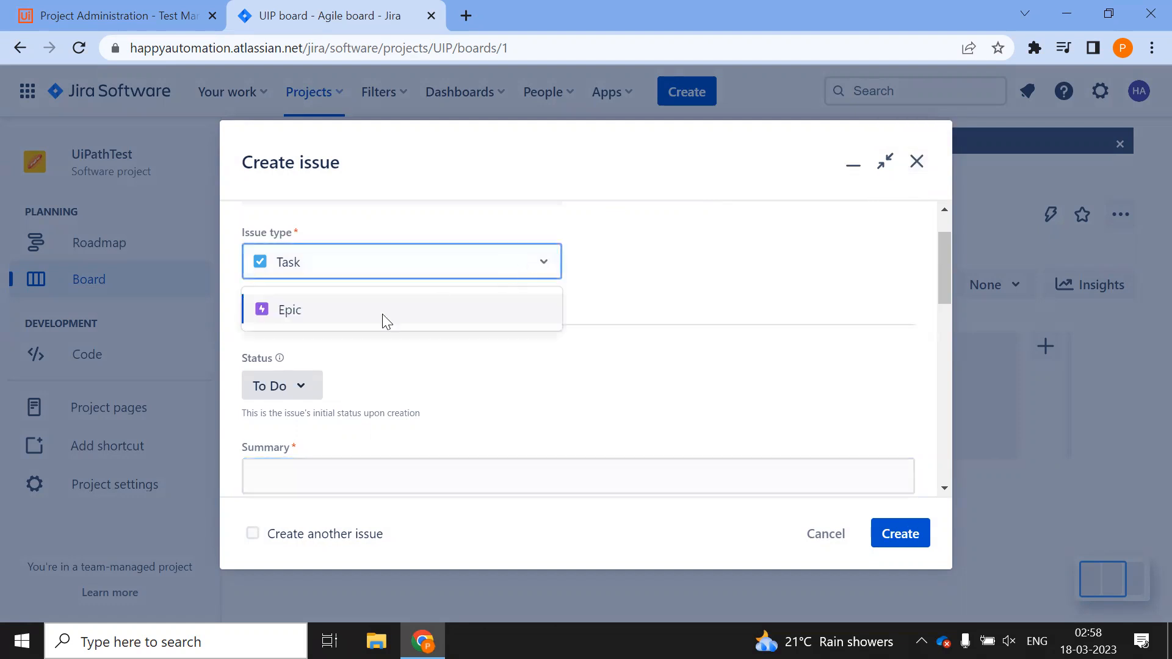
left_click(769, 260)
left_click(917, 162)
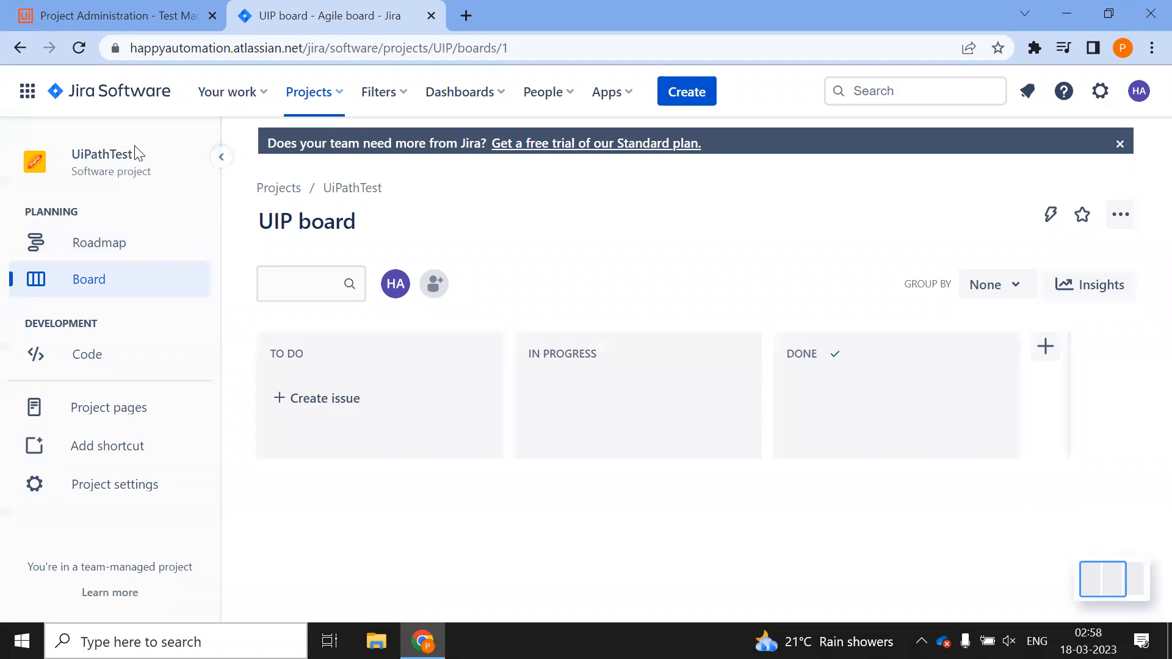
Open the UiPathTest project's issue type settings and dismiss the fields tour
left_click(86, 482)
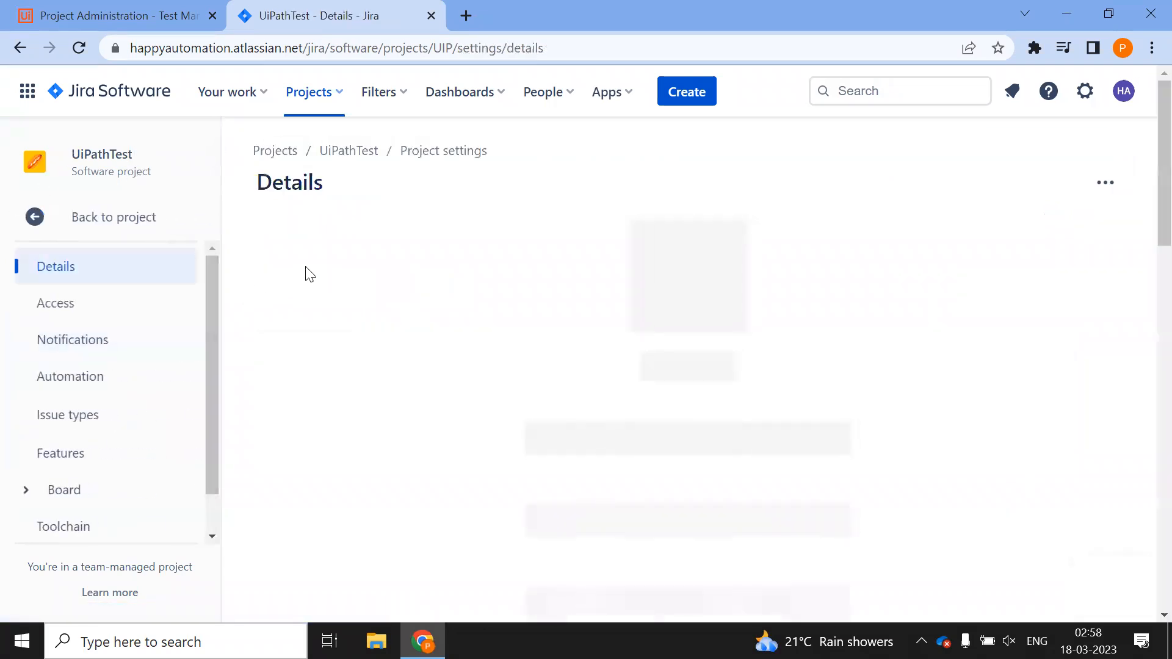
scroll(98, 359, "down", 1)
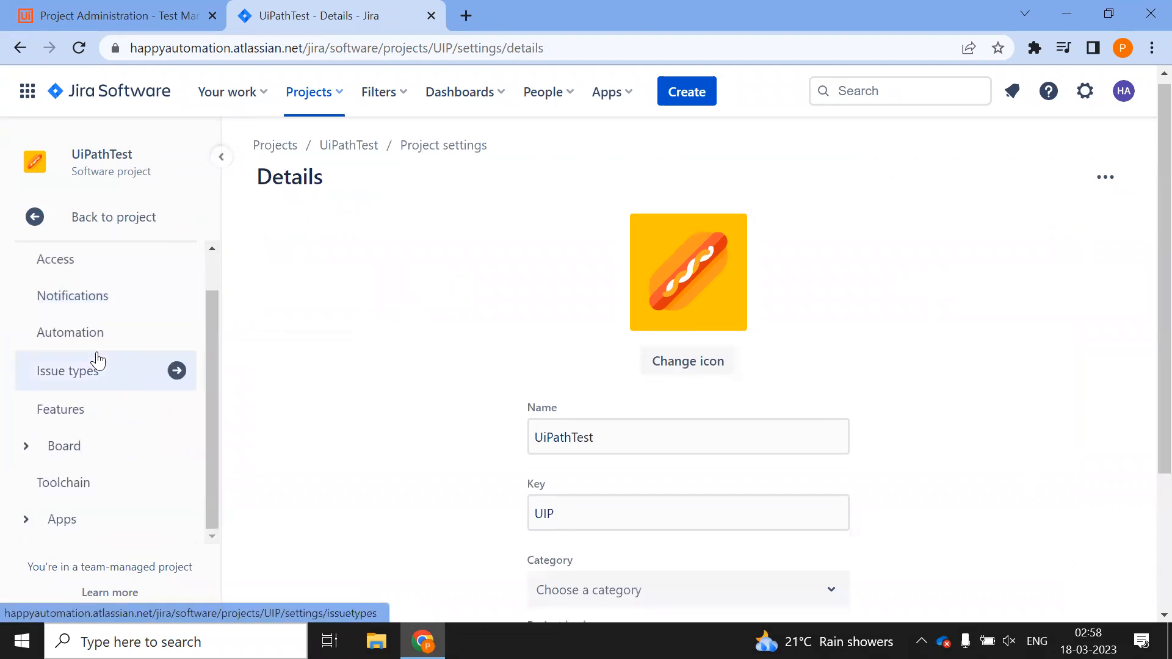
scroll(85, 382, "down", 2)
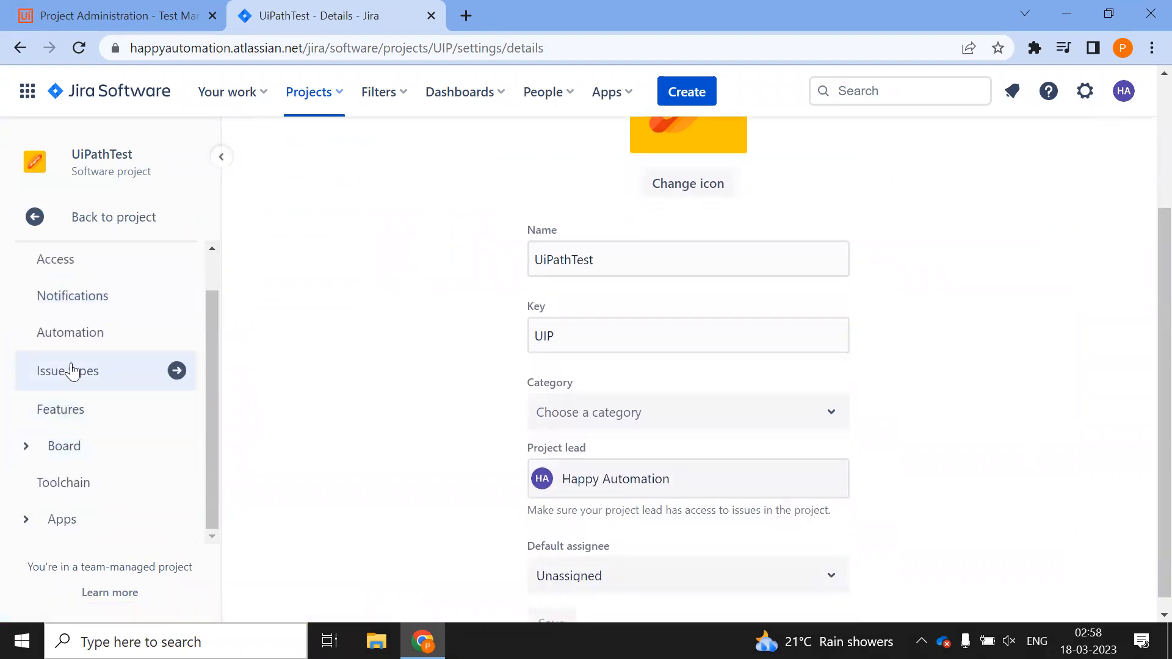
left_click(73, 371)
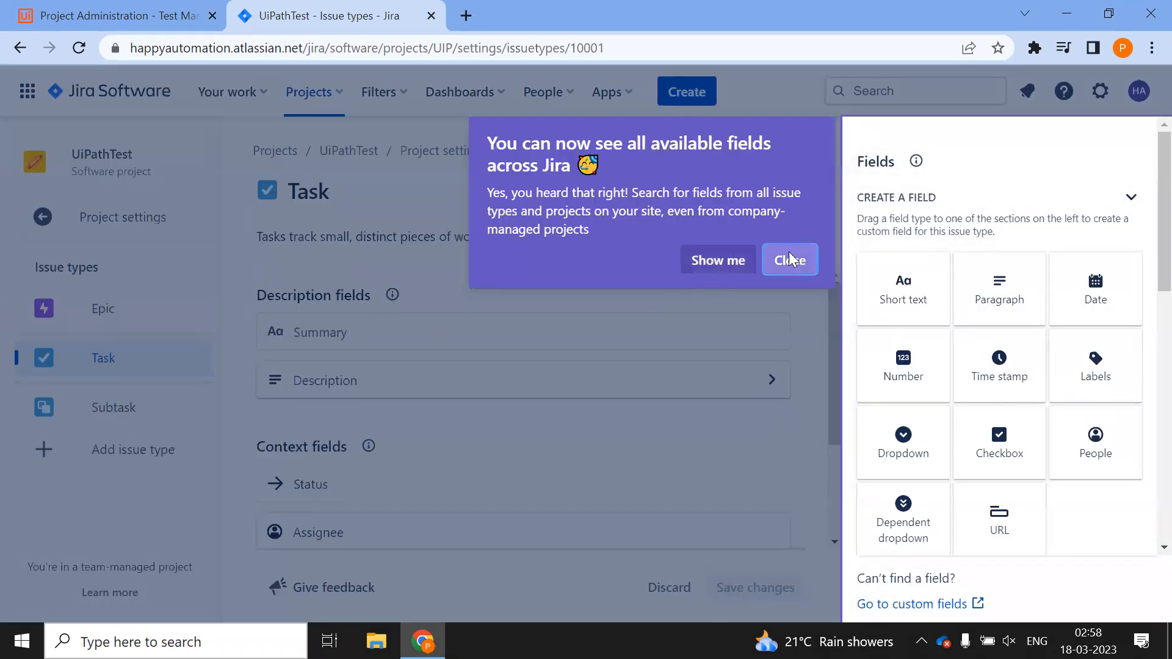
left_click(789, 252)
left_click(975, 139)
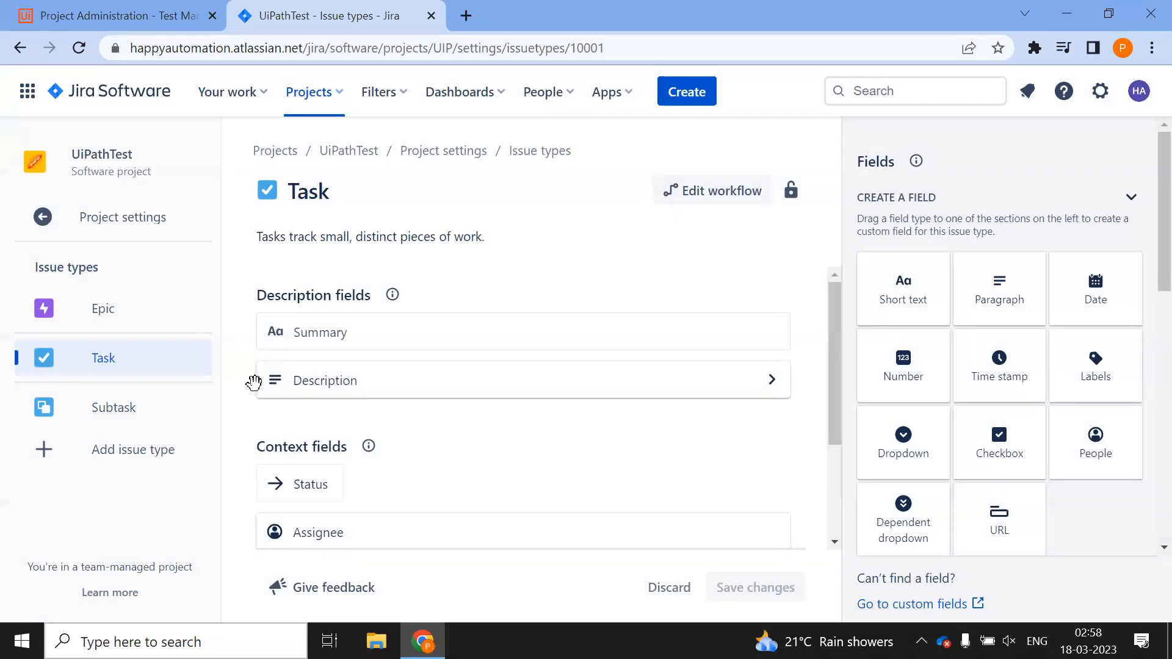
Add the Bug and Story issue types to the project
left_click(85, 451)
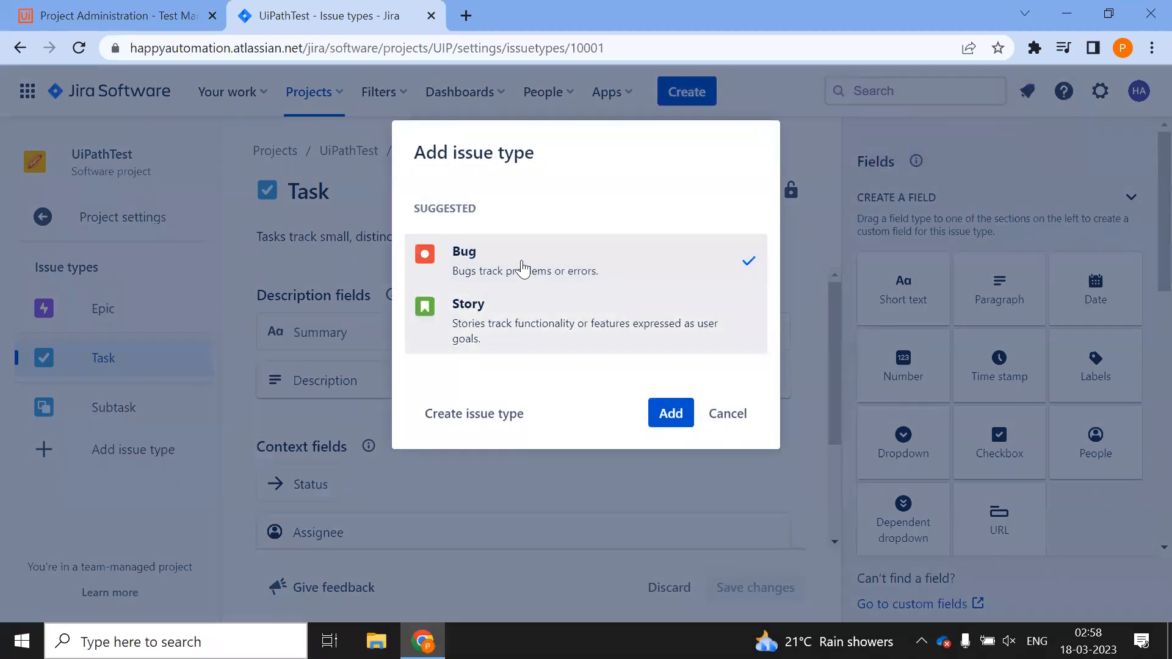
left_click(686, 314)
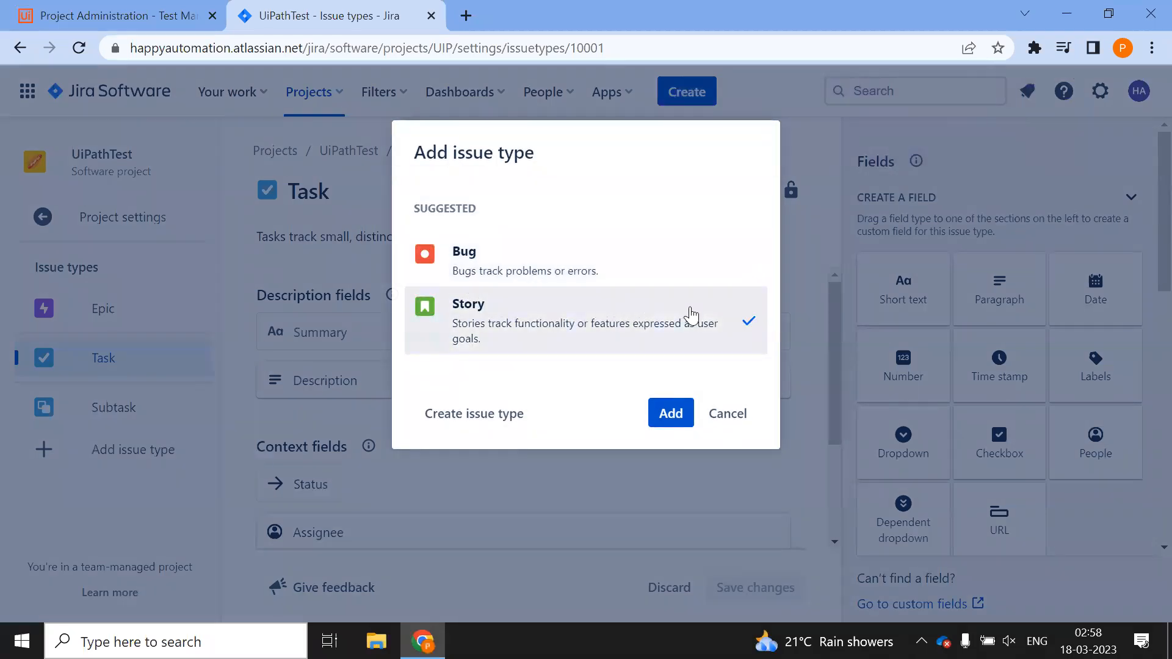
left_click(705, 275)
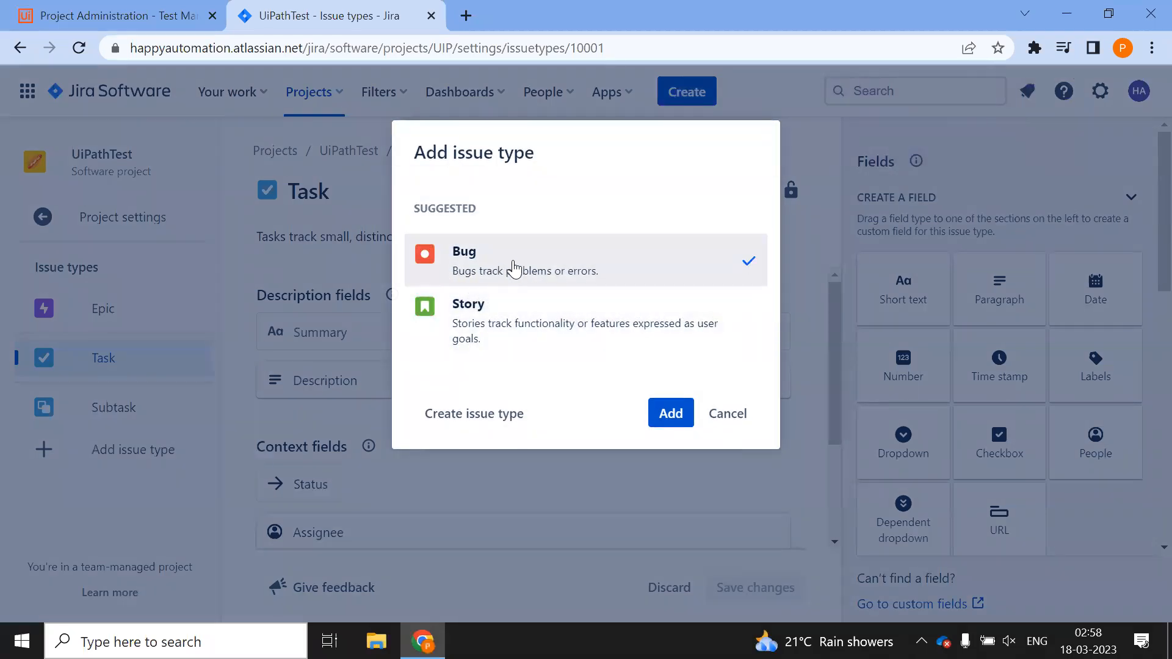
left_click(677, 417)
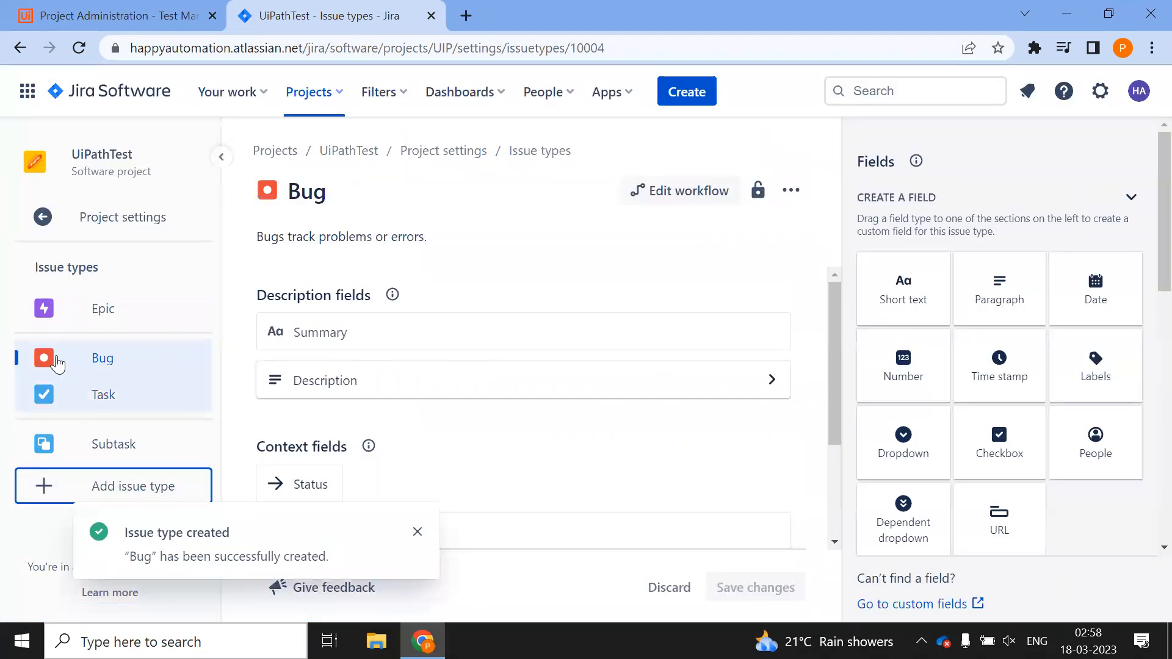
left_click(61, 494)
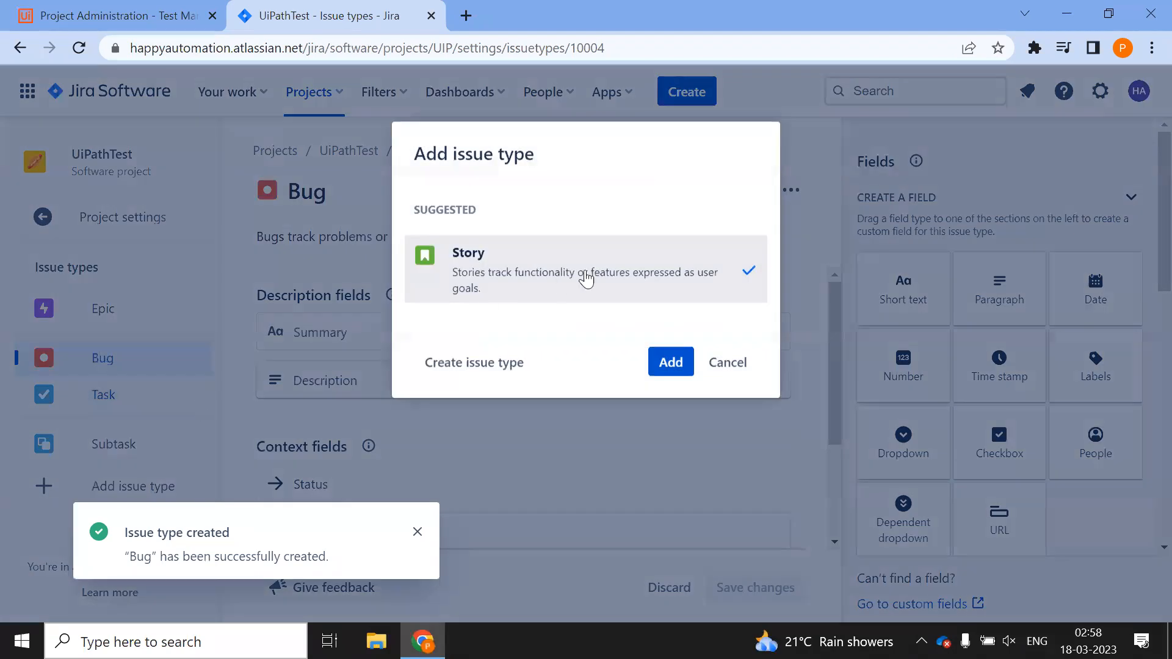
left_click(674, 360)
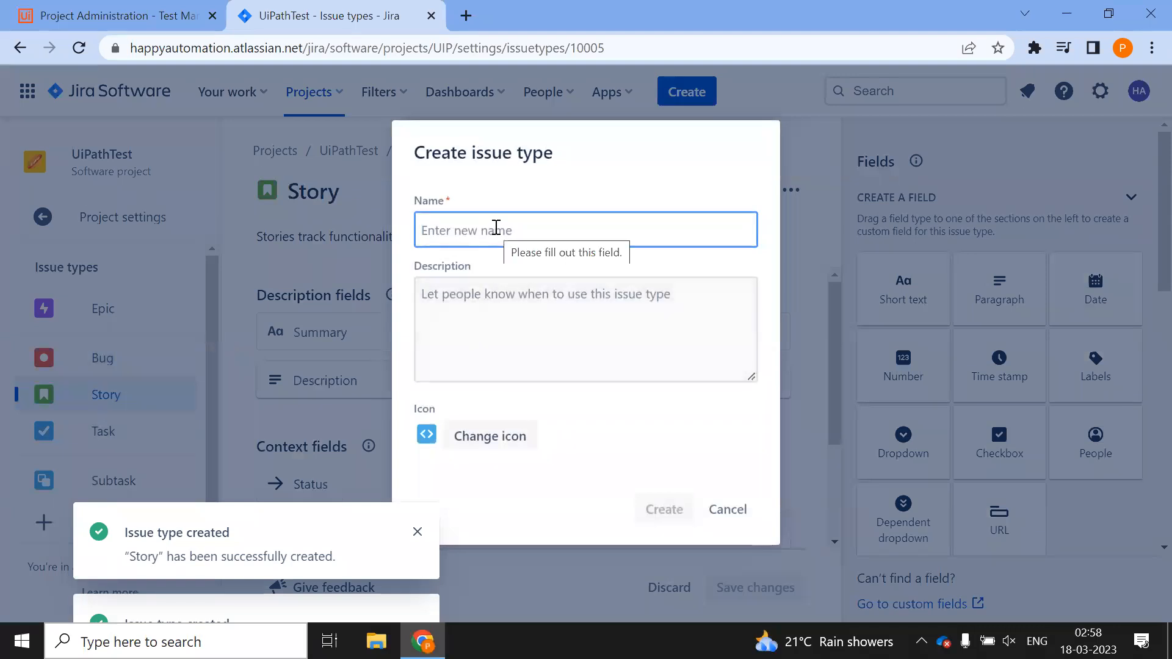
Create a new issue type named Test with the purple check-circle icon
type("Test")
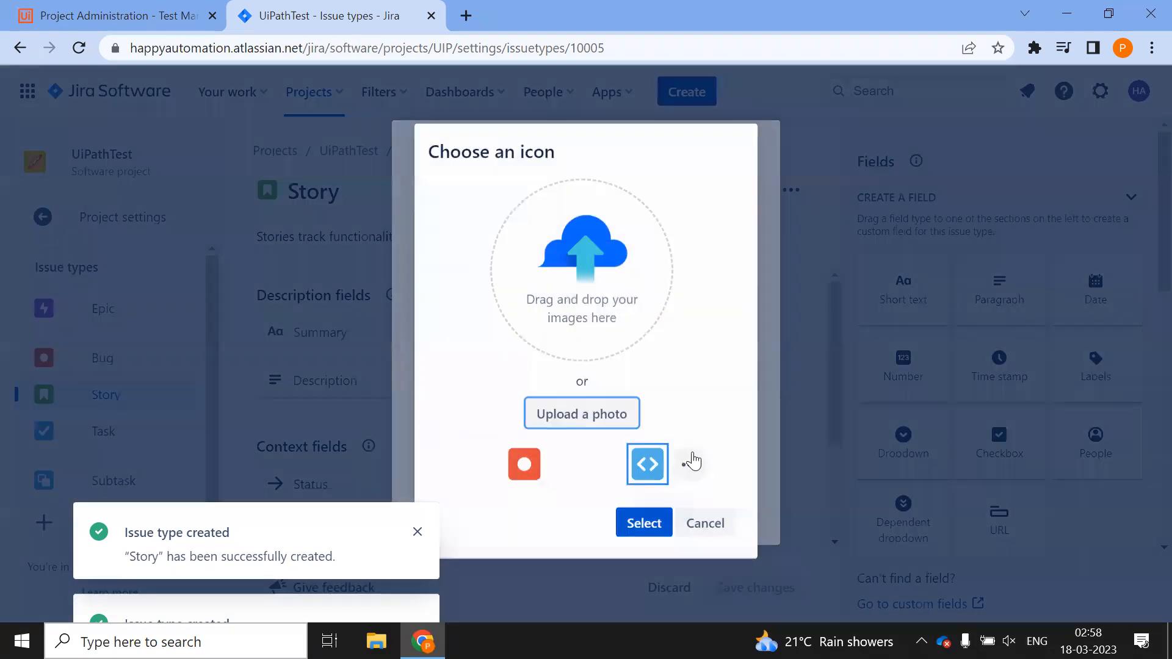
left_click(688, 459)
left_click(604, 397)
left_click(640, 519)
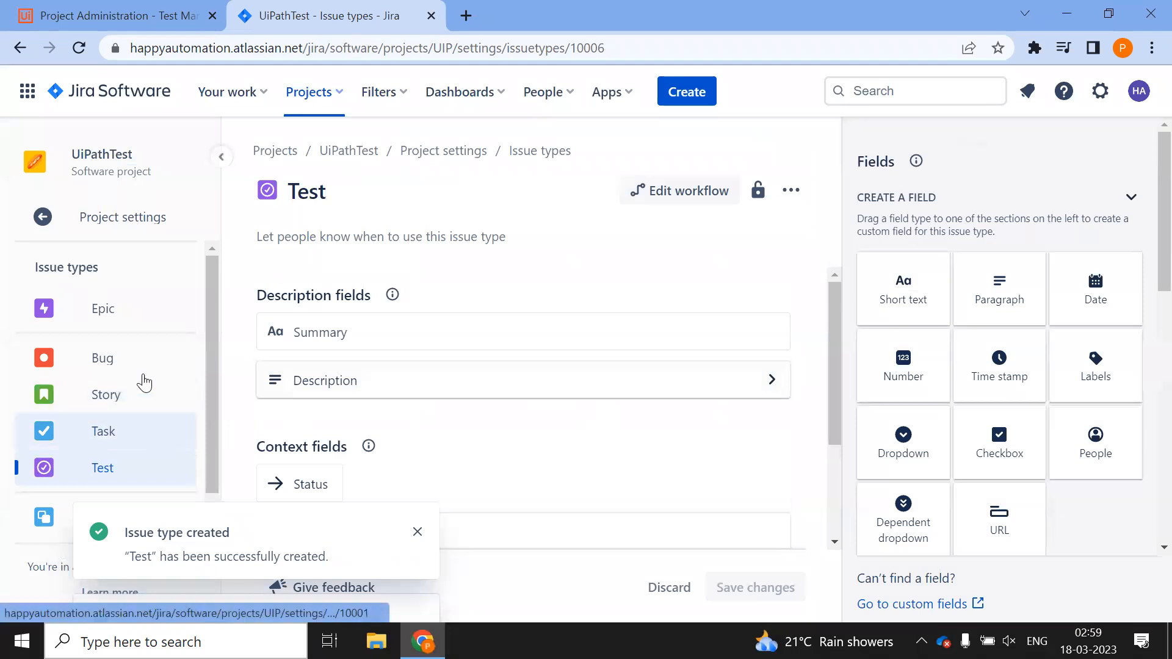
Confirm new issues offer Epic, Bug, Story and Test, then cancel and return to the board
left_click(44, 220)
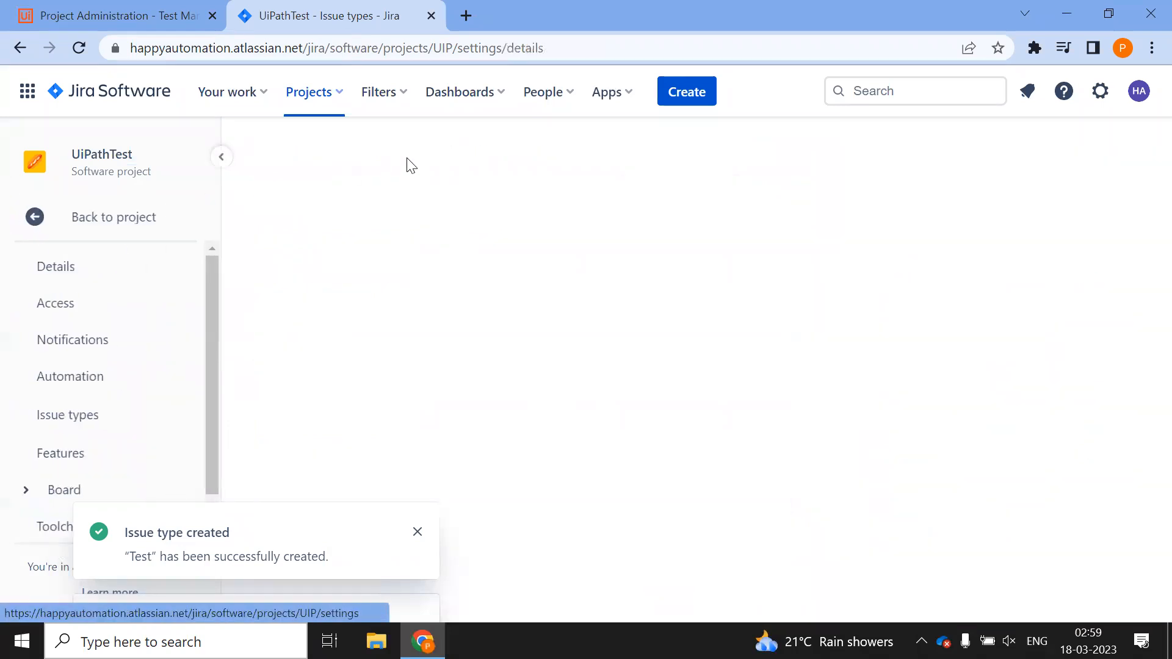
left_click(705, 92)
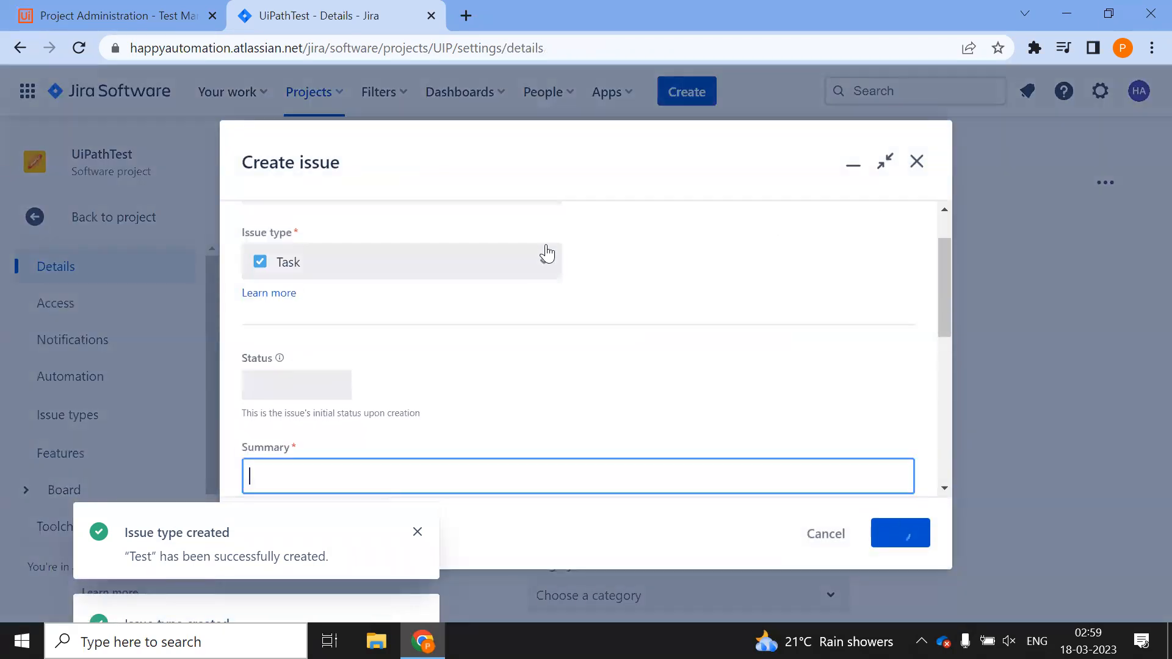
left_click(545, 265)
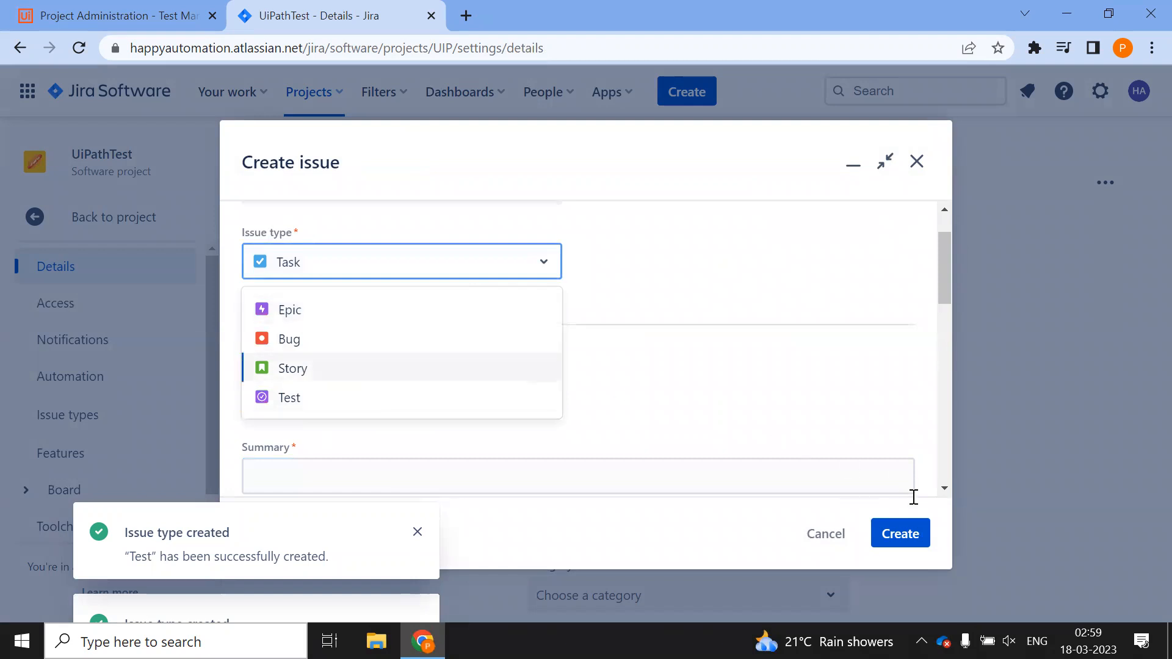
left_click(827, 534)
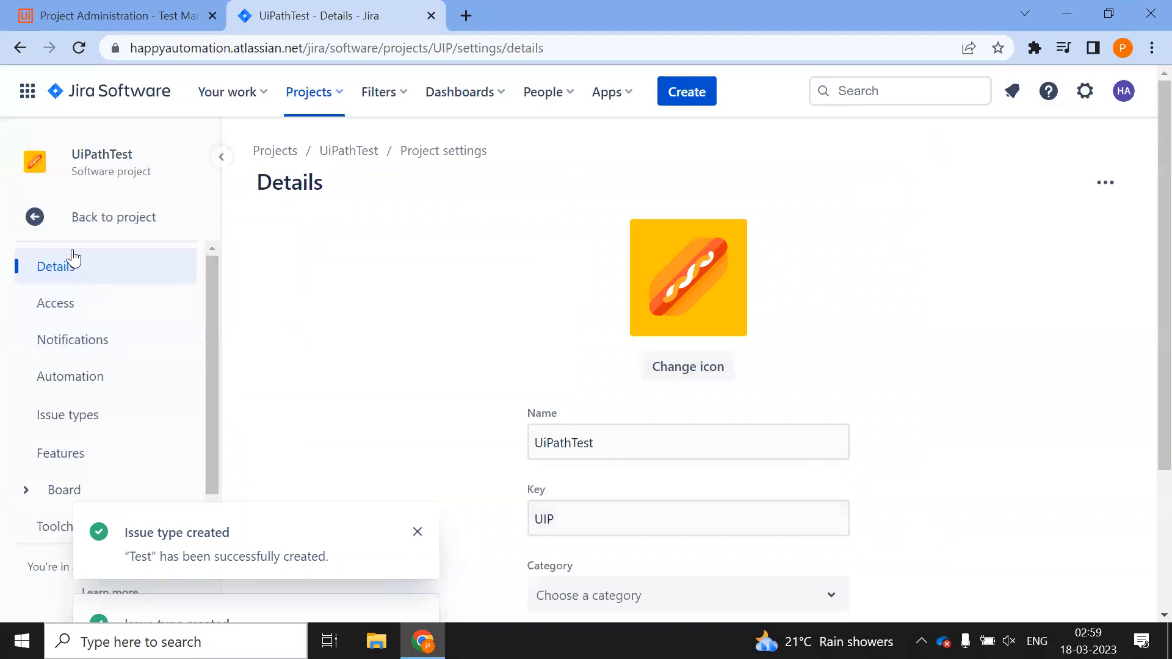
left_click(38, 215)
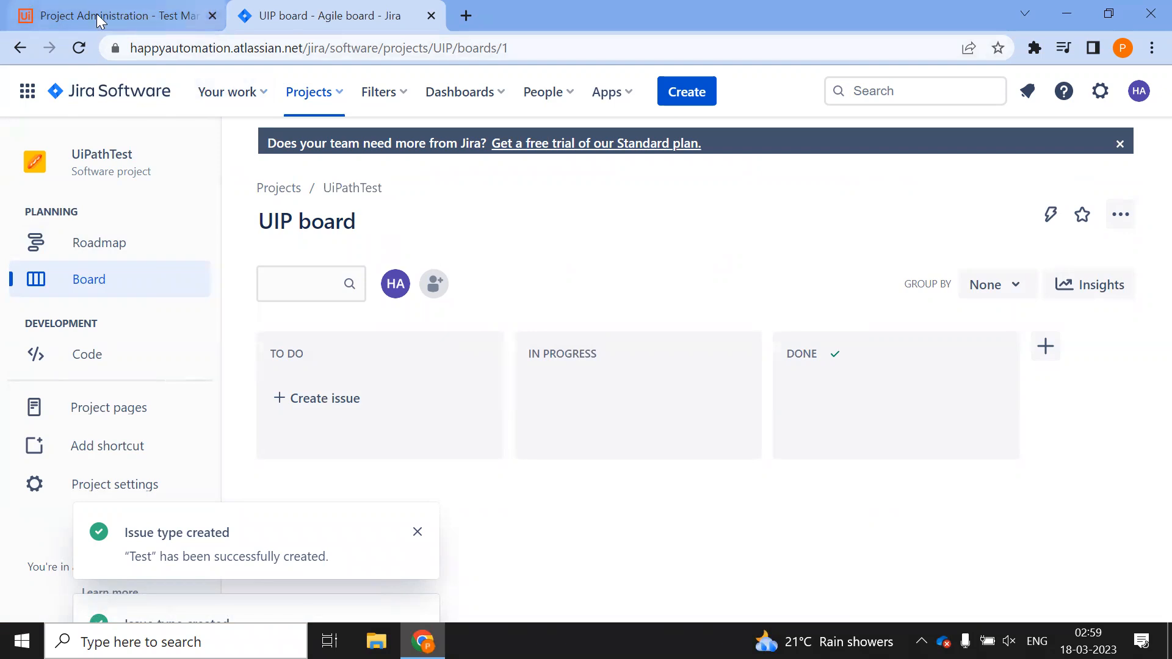
Browse the options in Jira's site-wide settings menu
left_click(1098, 94)
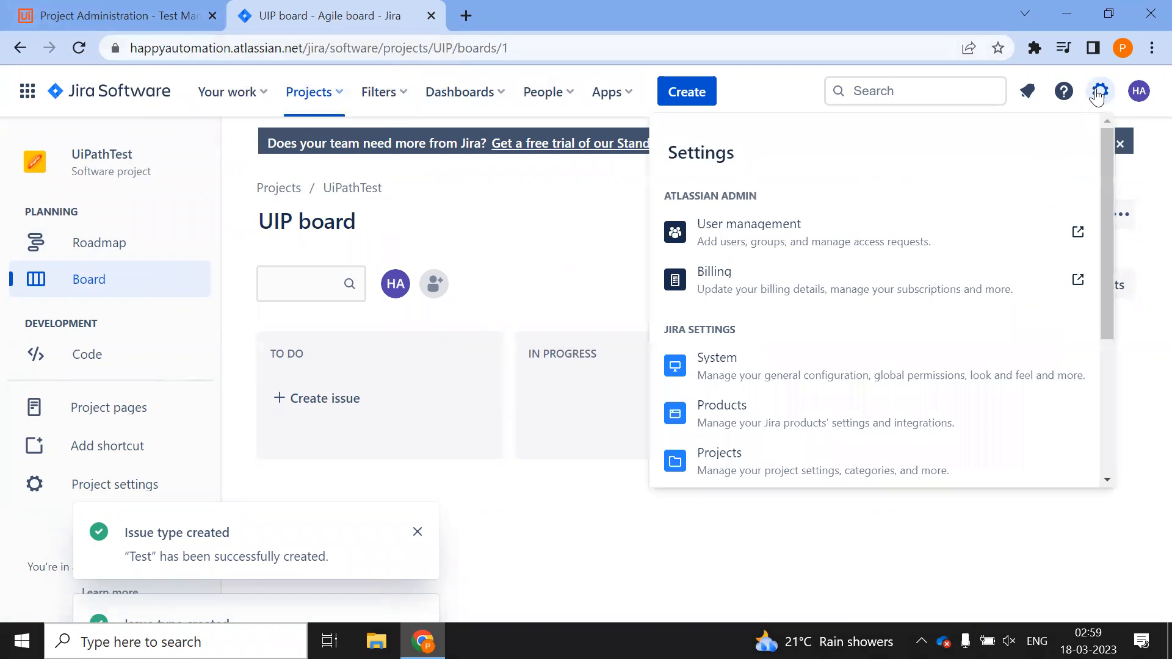
scroll(927, 289, "down", 3)
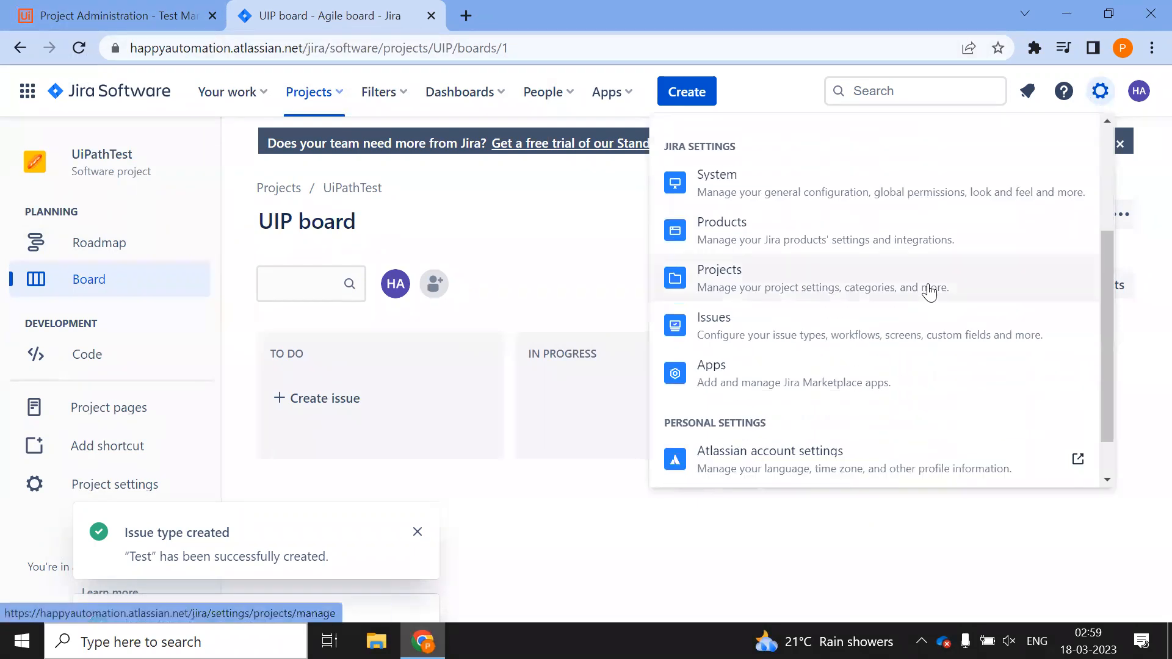
scroll(928, 293, "down", 1)
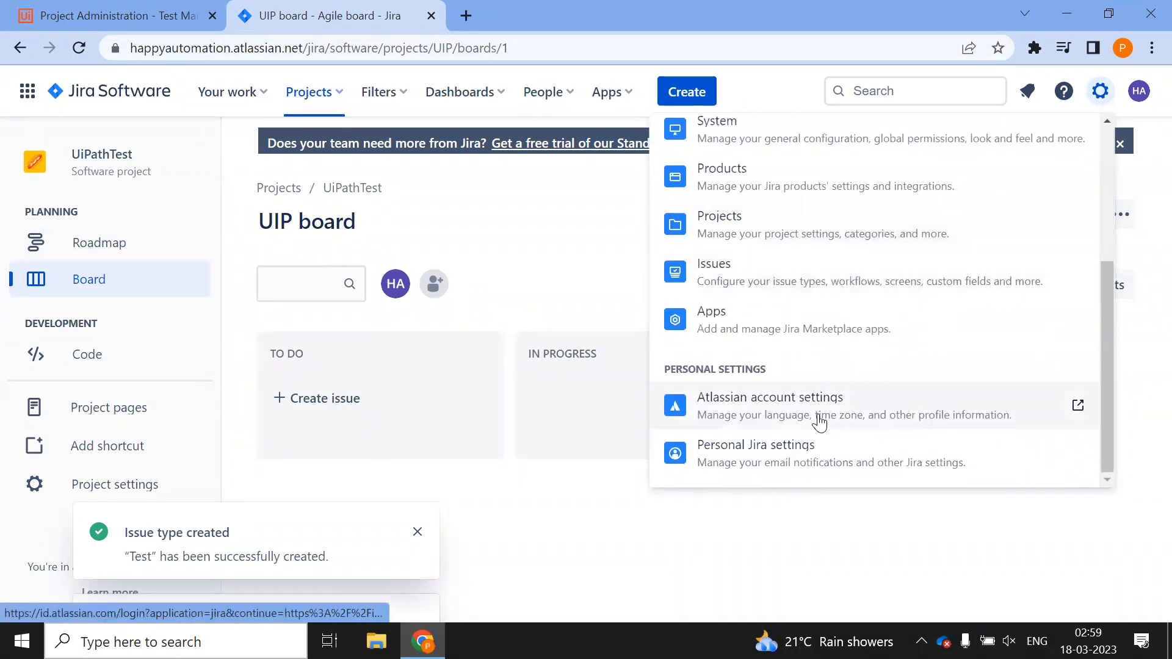
scroll(822, 408, "up", 2)
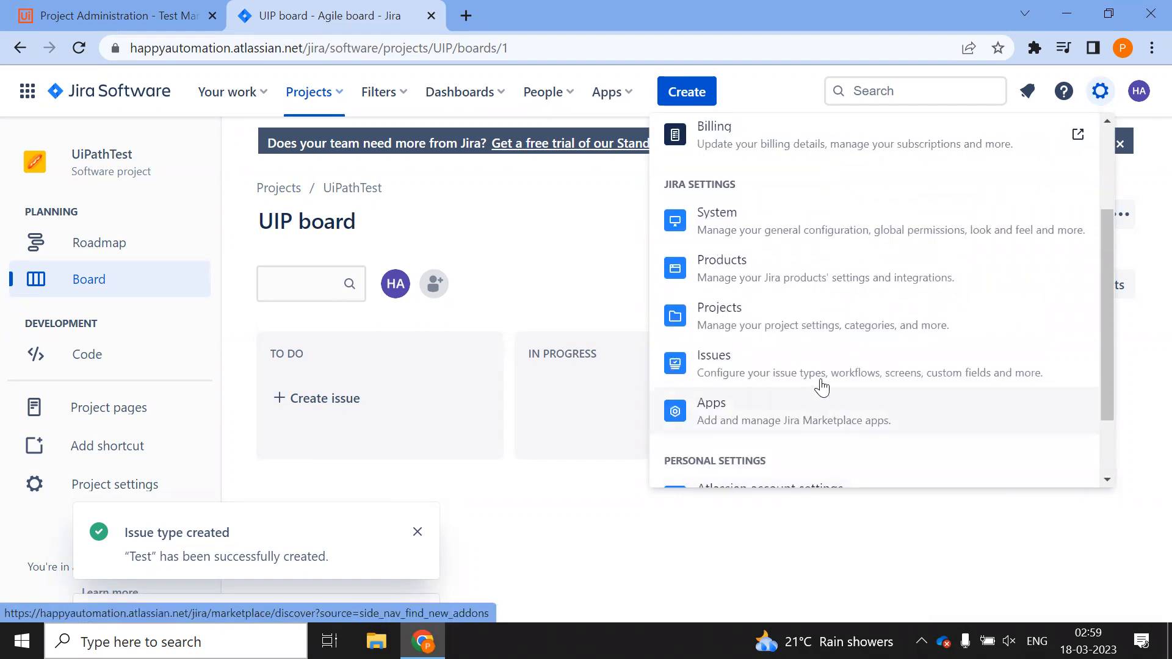
scroll(822, 384, "up", 3)
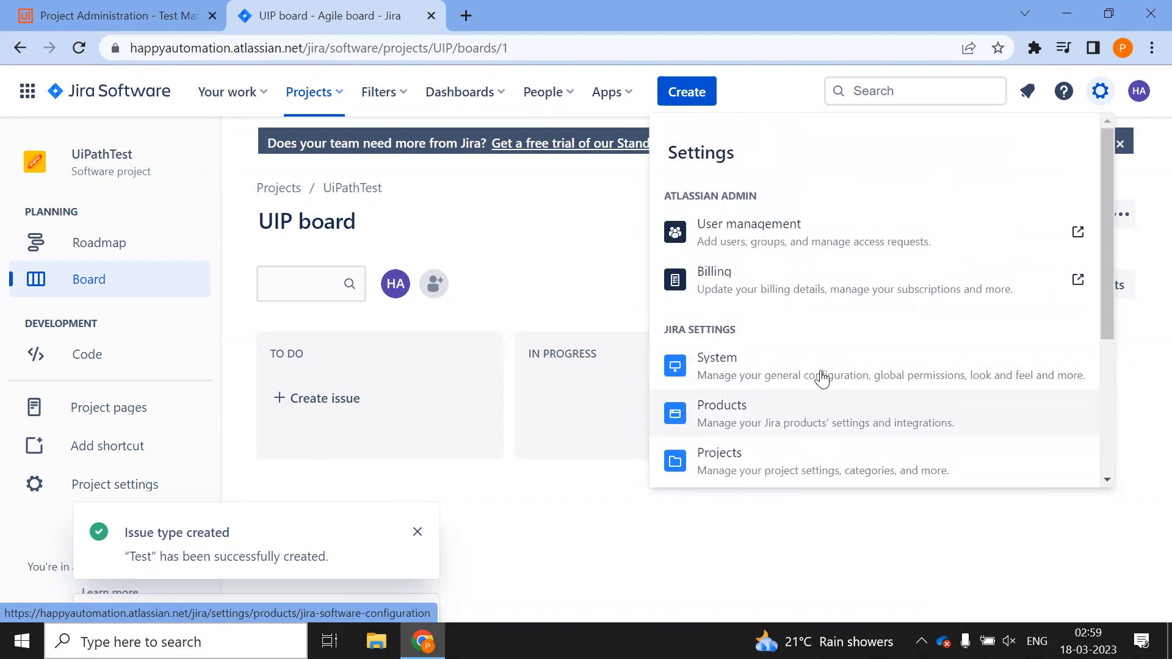
scroll(823, 379, "down", 4)
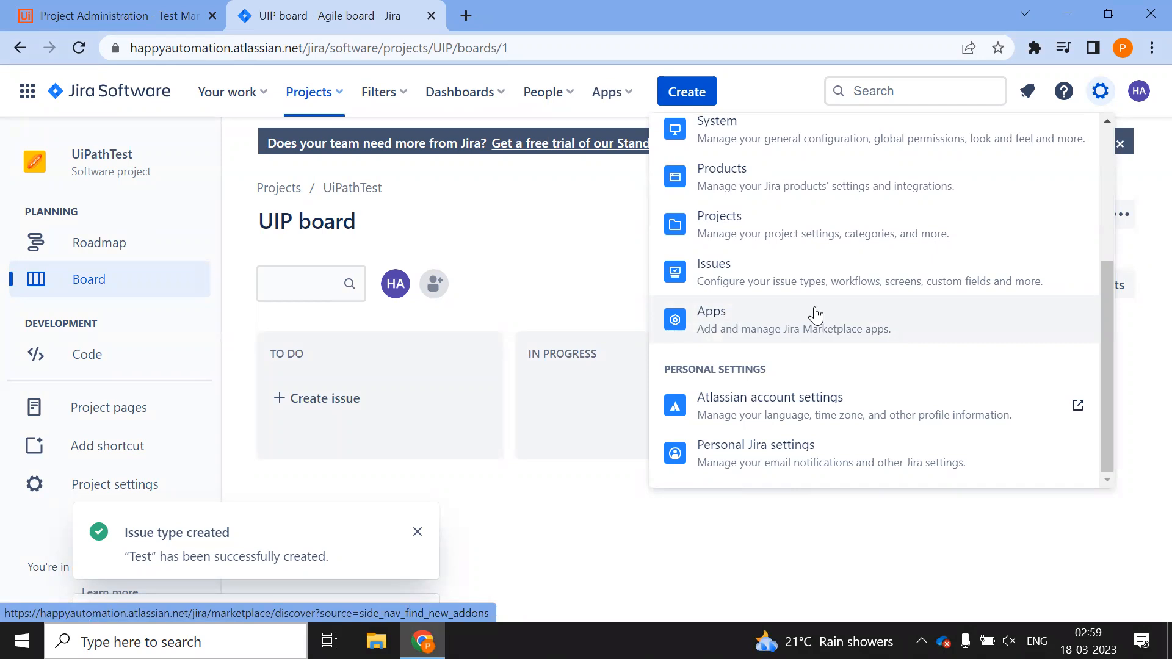
scroll(816, 316, "up", 3)
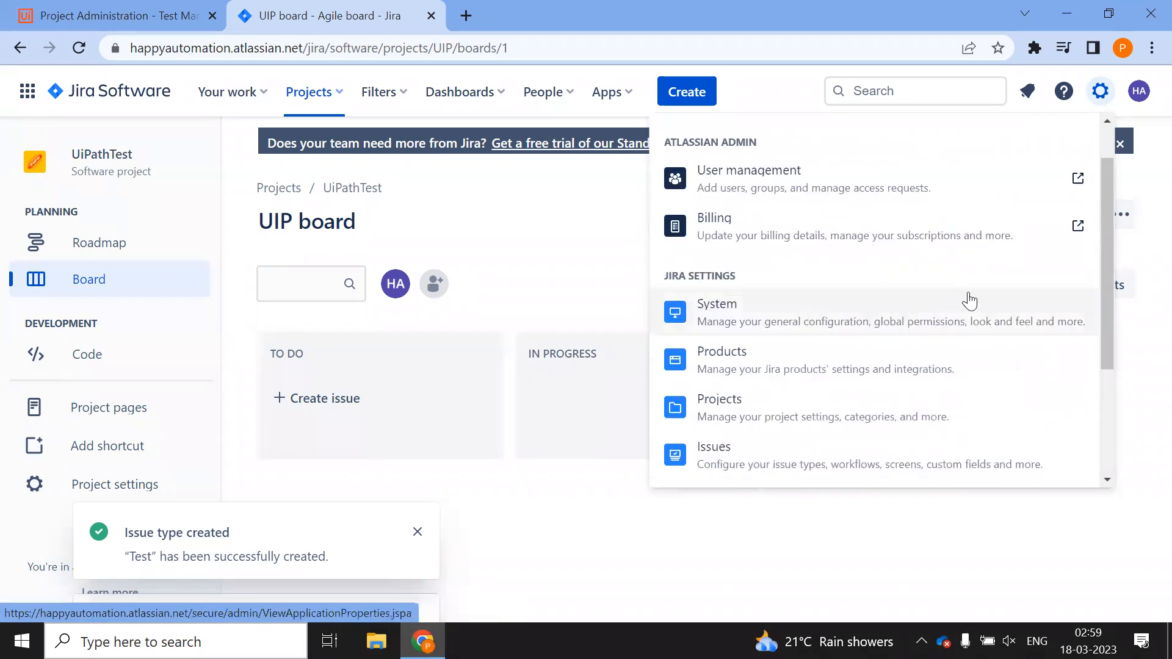
scroll(891, 309, "up", 1)
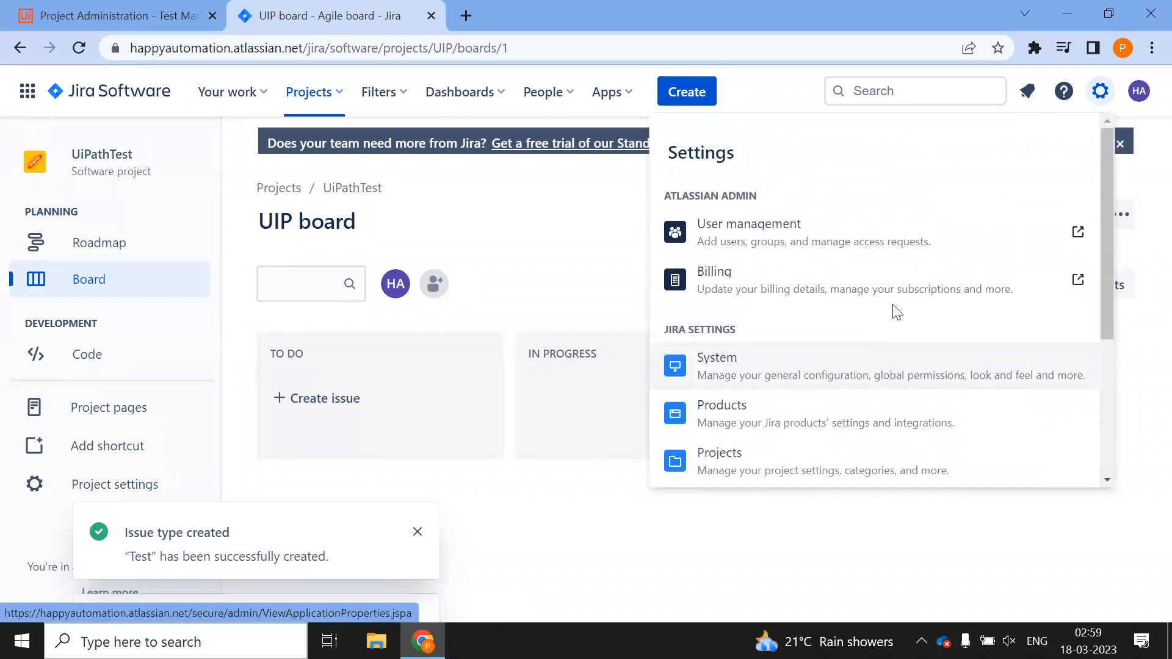
scroll(892, 308, "down", 4)
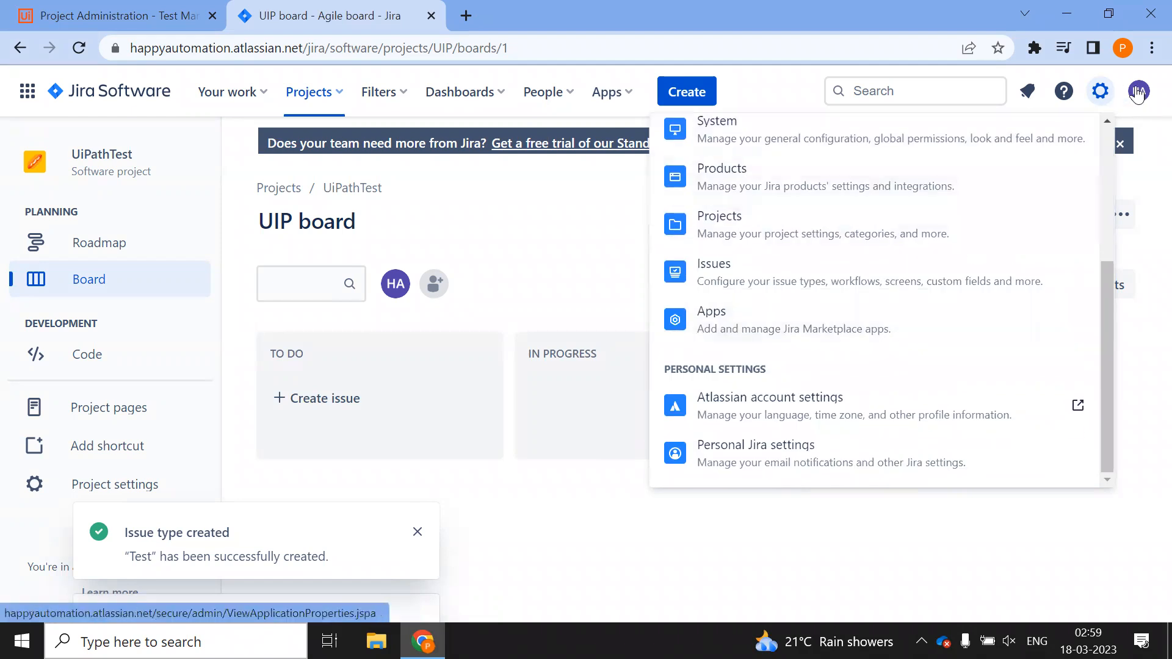
Check the profile menu, then go to Settings > Products for the Jira Software configuration
left_click(1139, 91)
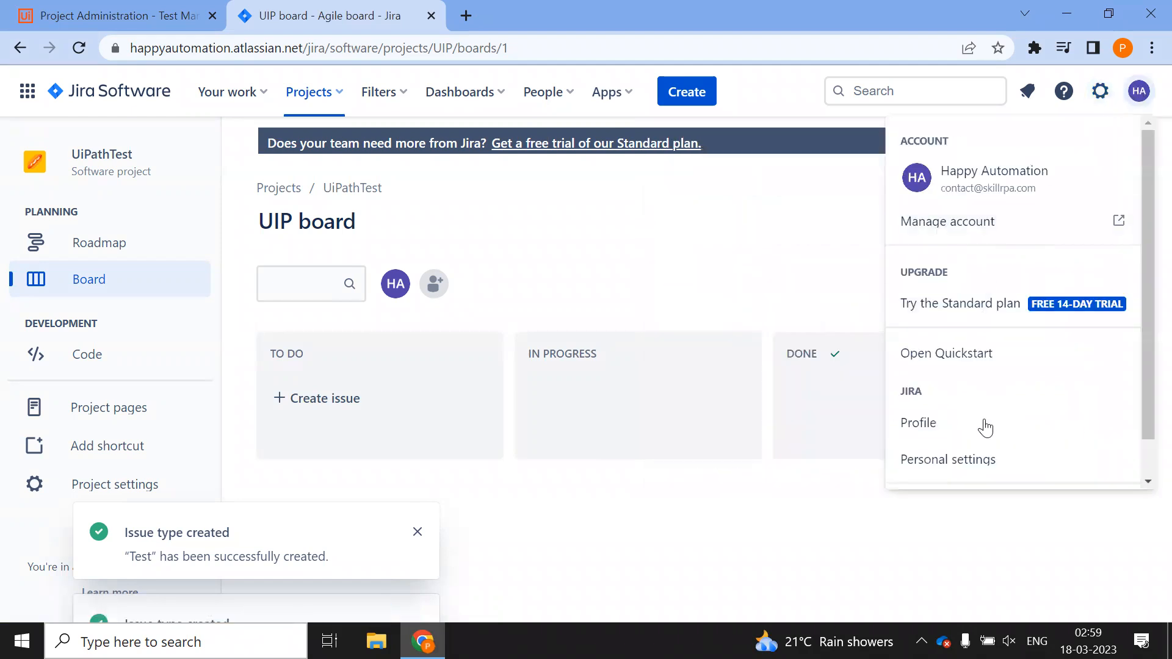
scroll(944, 436, "down", 1)
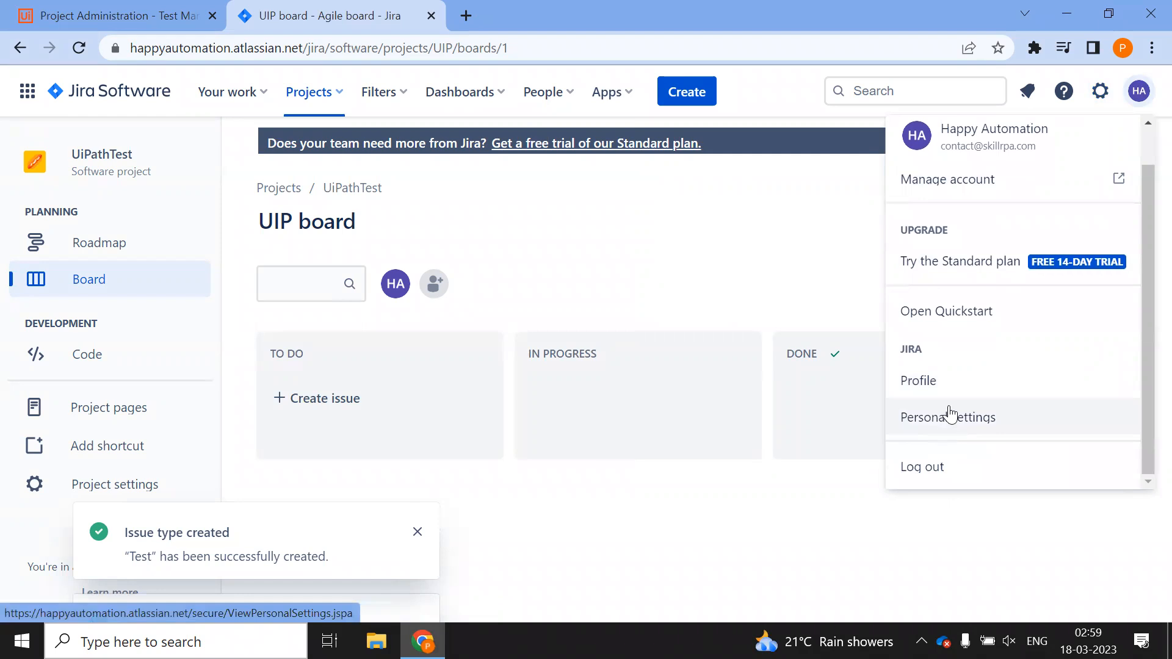
scroll(950, 415, "up", 1)
left_click(1099, 92)
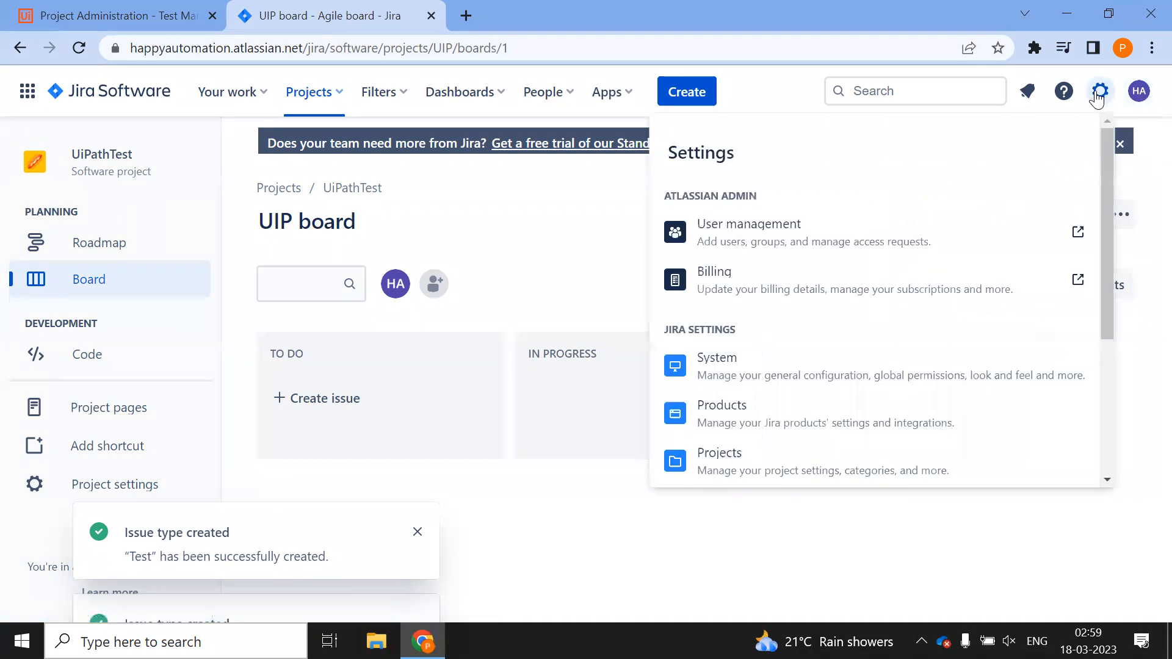
scroll(857, 393, "down", 2)
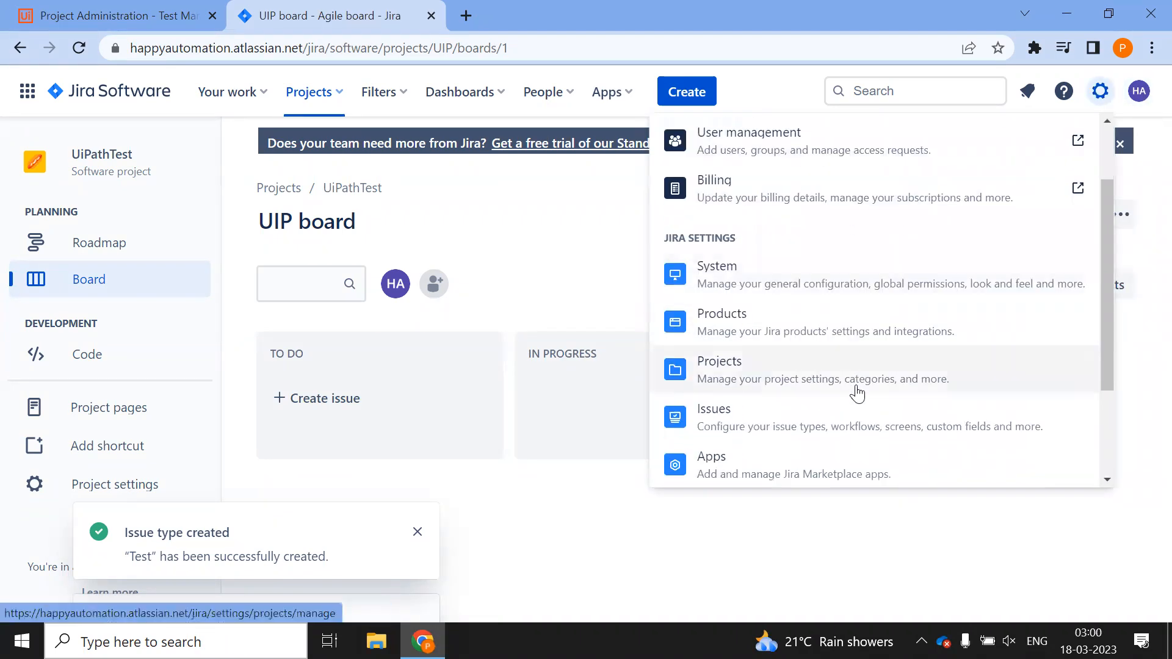
scroll(845, 360, "down", 2)
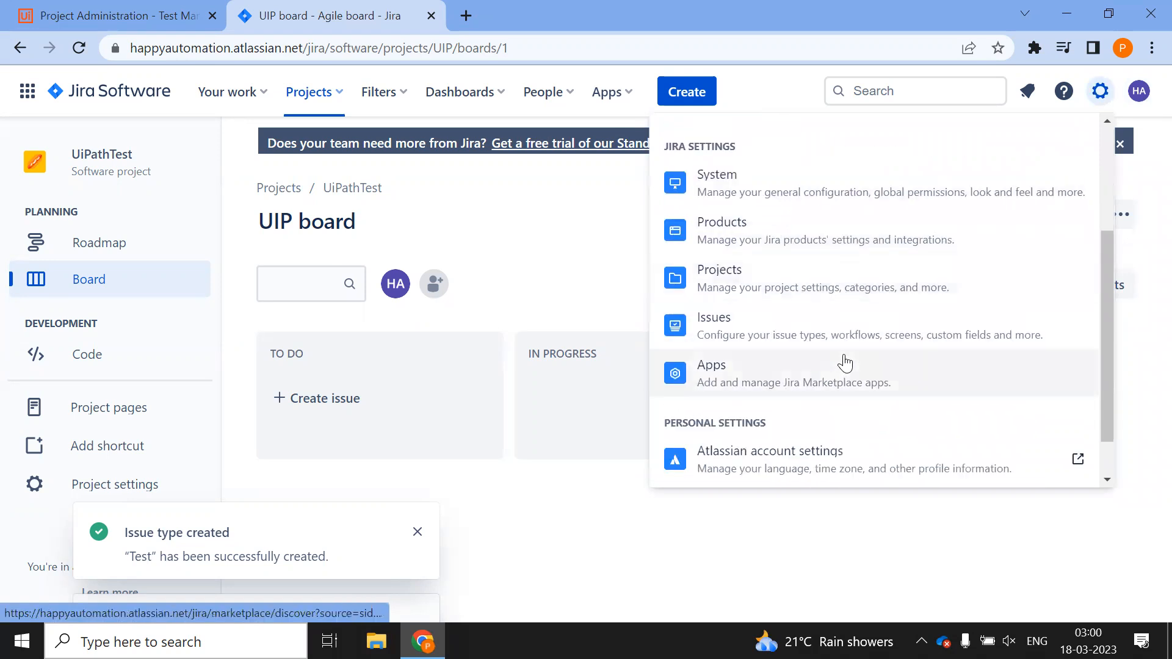
scroll(845, 362, "down", 1)
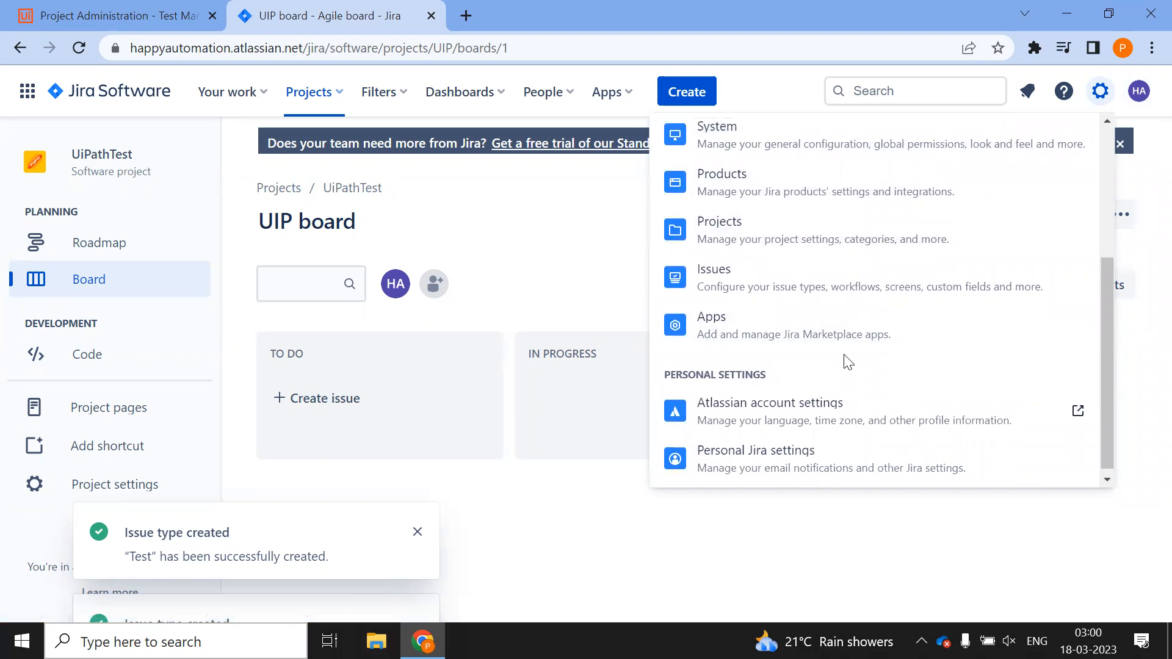
scroll(845, 360, "up", 3)
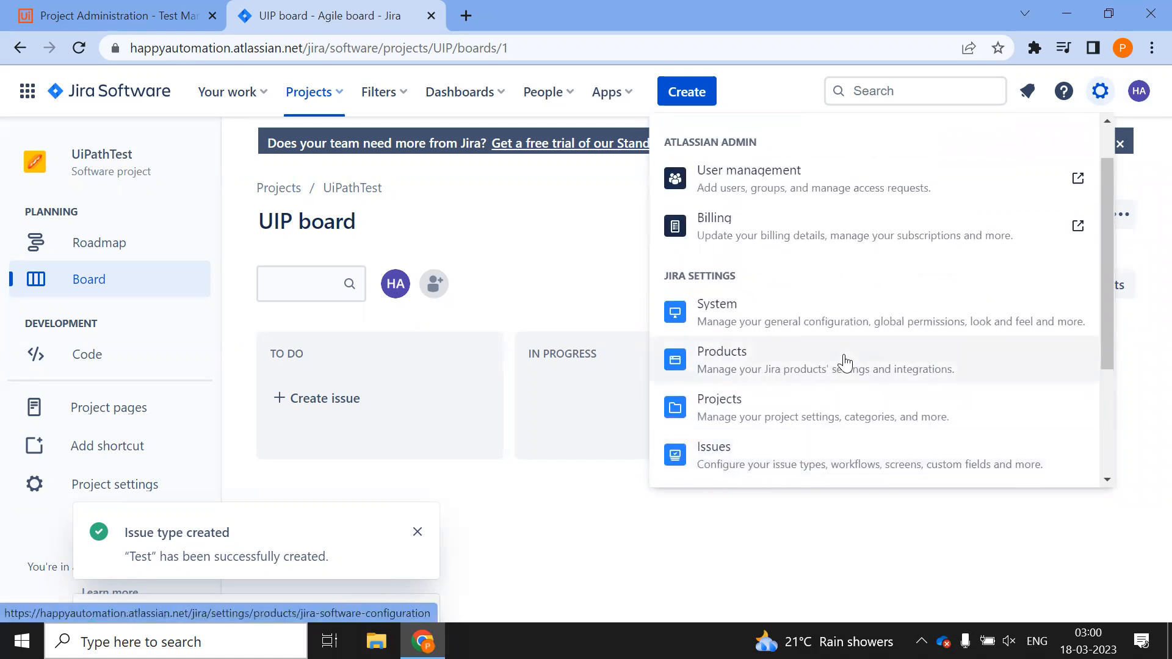
left_click(785, 371)
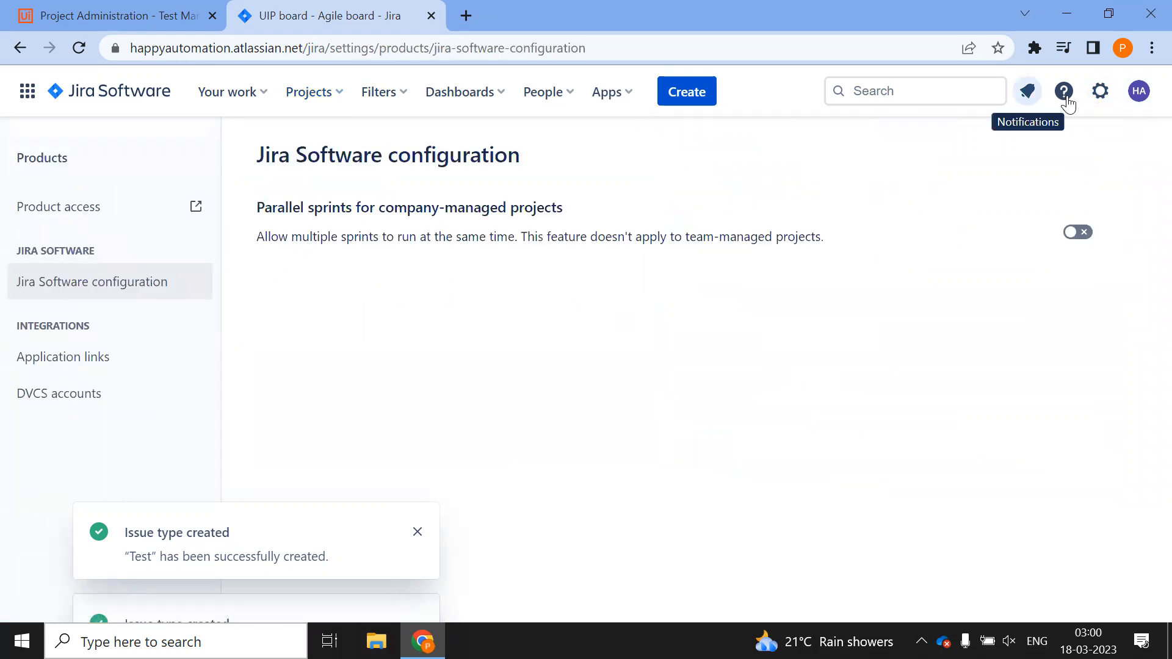
Open System settings to view the general configuration: title Jira, English - Aggressive Stemming indexing
left_click(1093, 95)
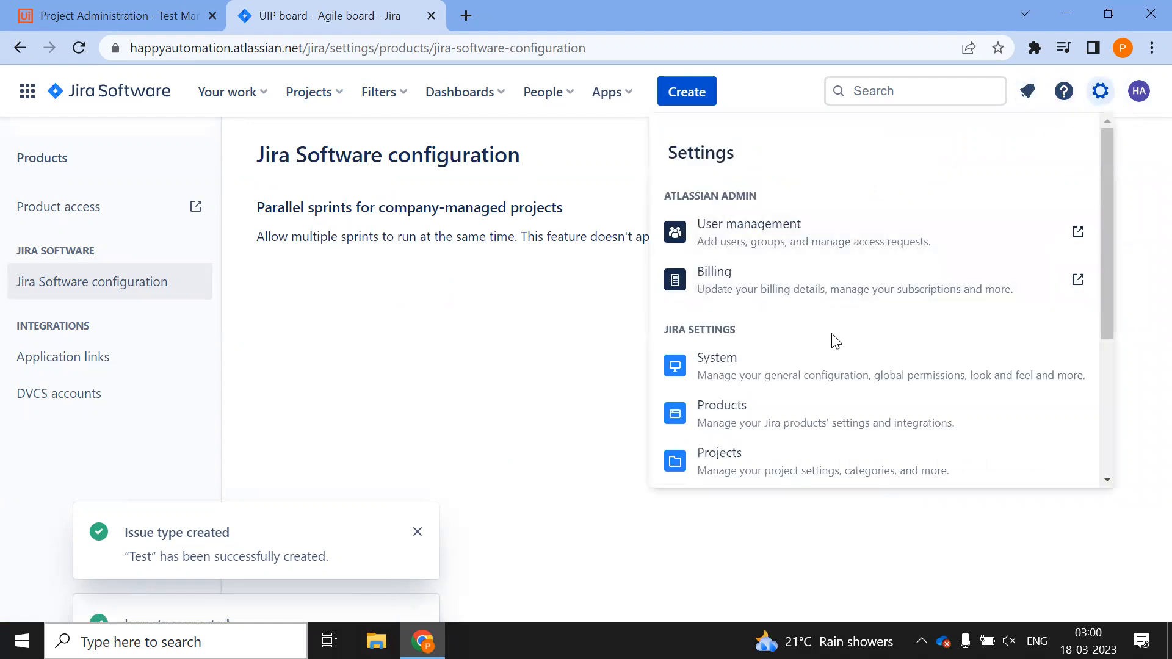
left_click(786, 378)
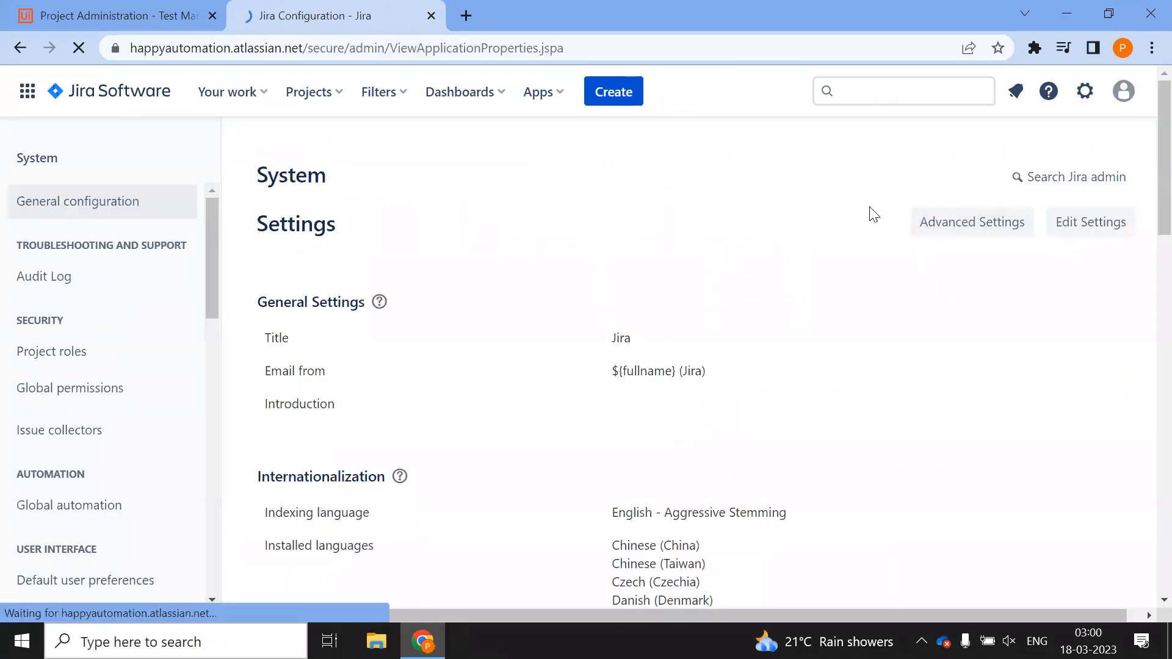
scroll(150, 384, "down", 10)
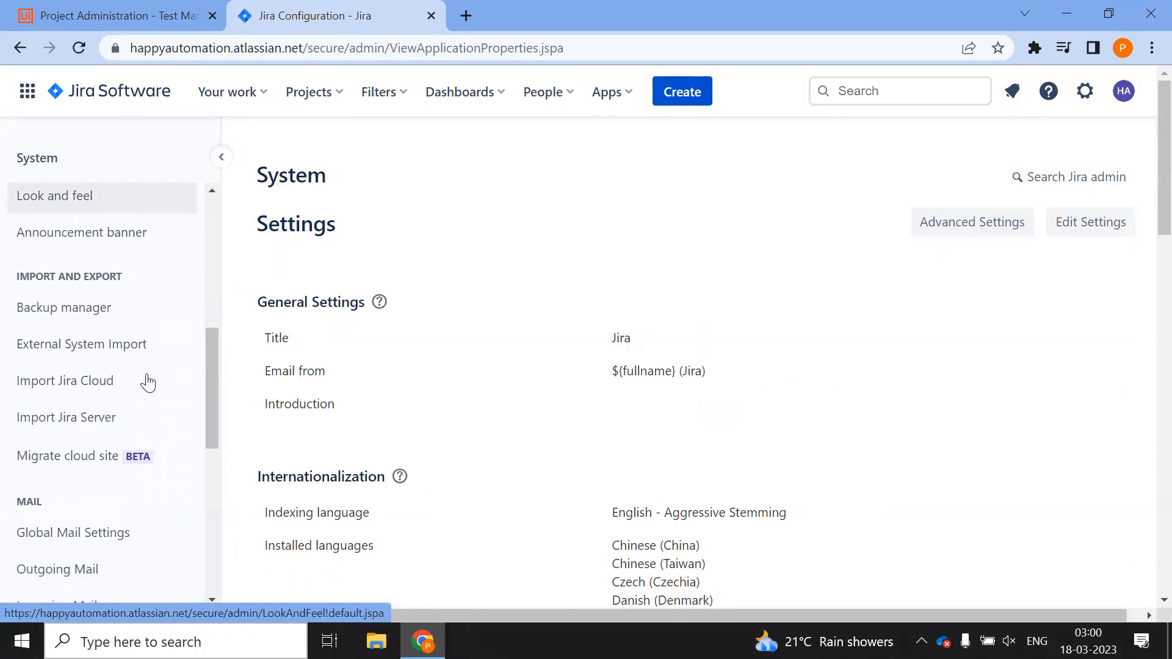
scroll(149, 384, "down", 5)
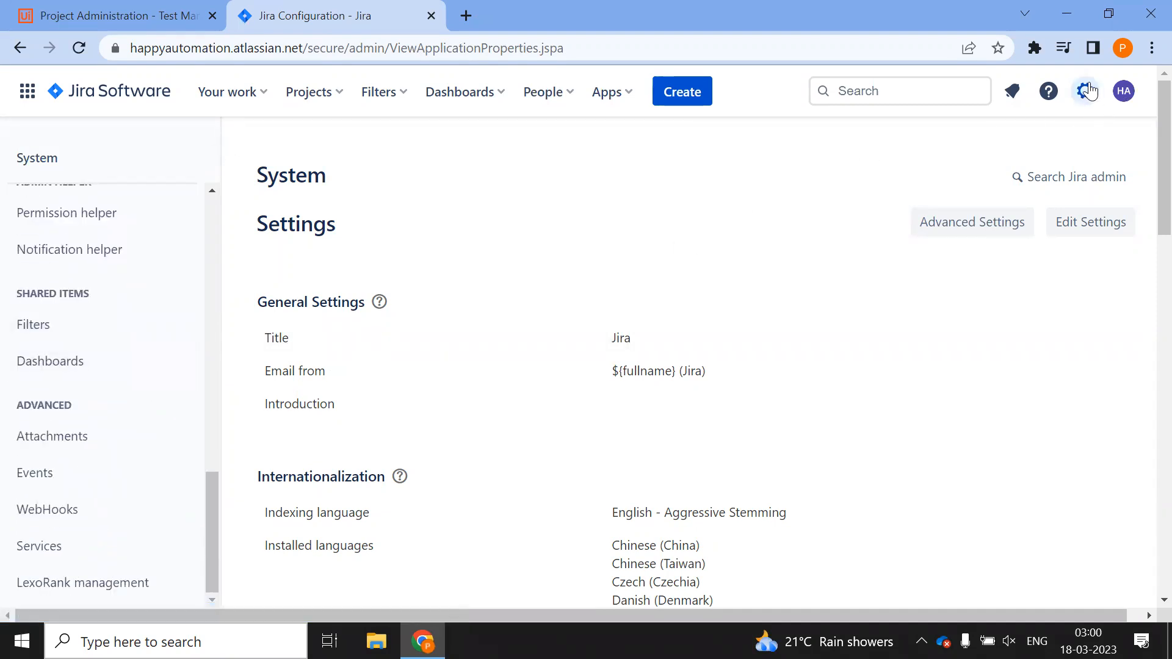
left_click(1085, 91)
scroll(854, 391, "down", 3)
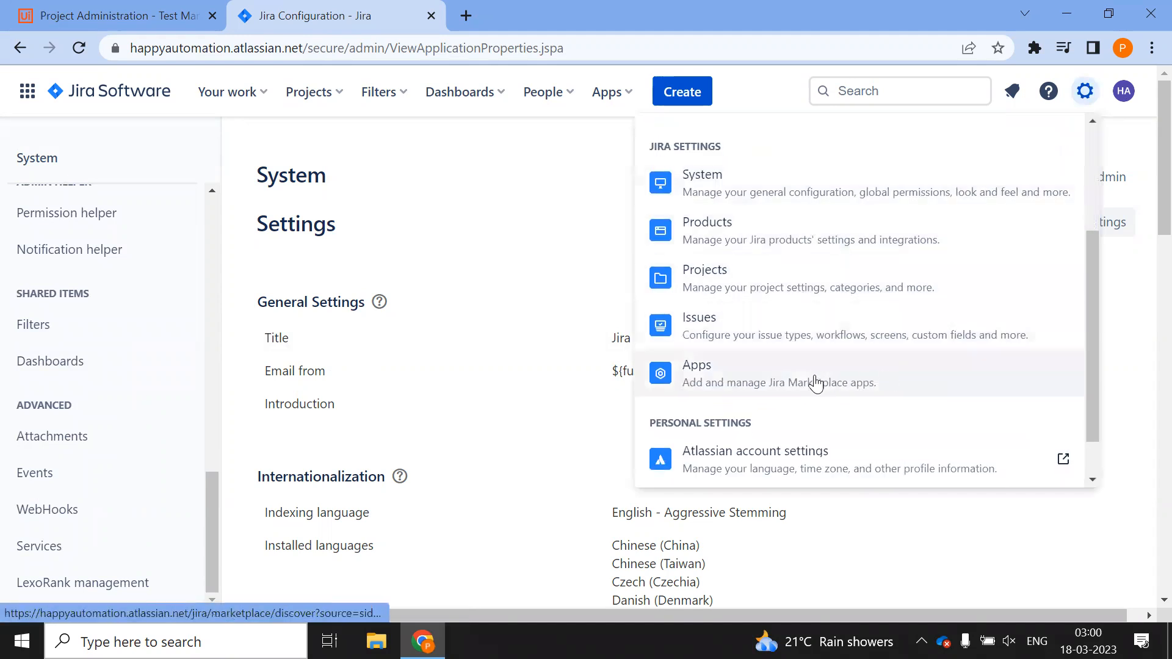
scroll(778, 436, "down", 1)
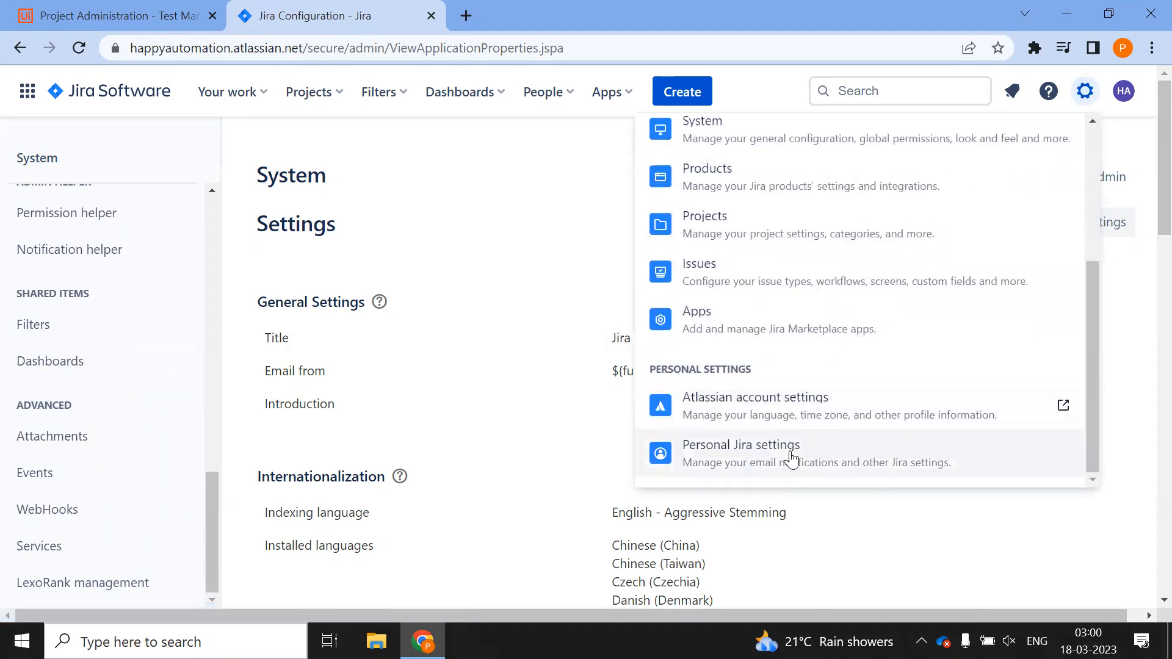
Look at the Atlassian account settings and the apps list, then close both
left_click(719, 409)
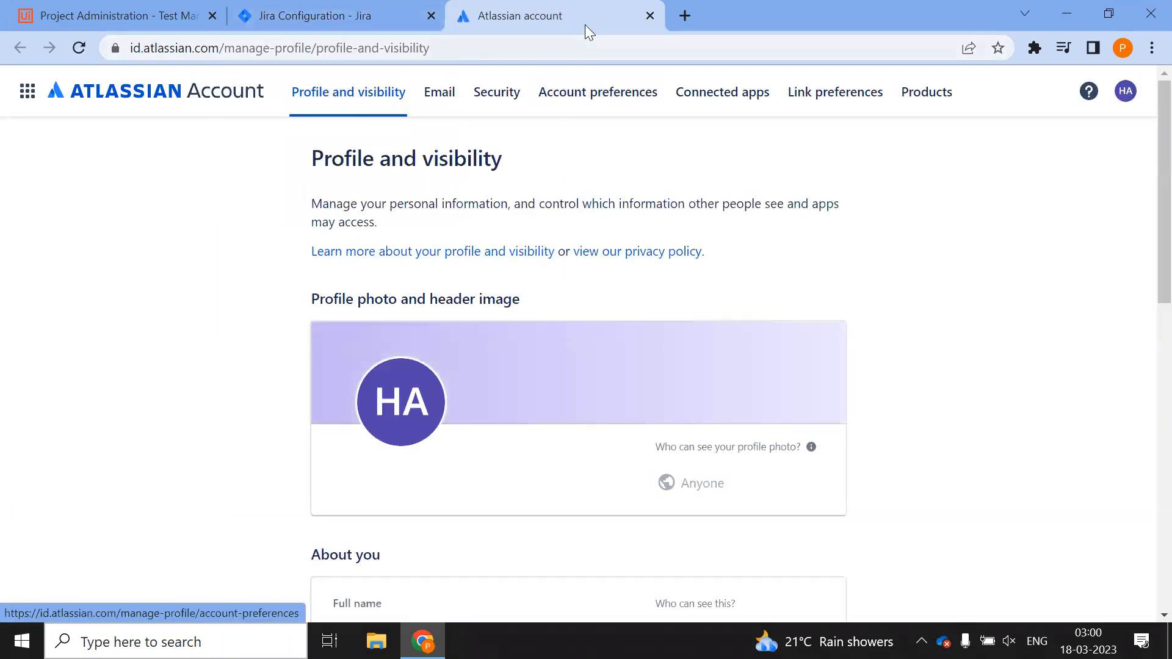
left_click(650, 16)
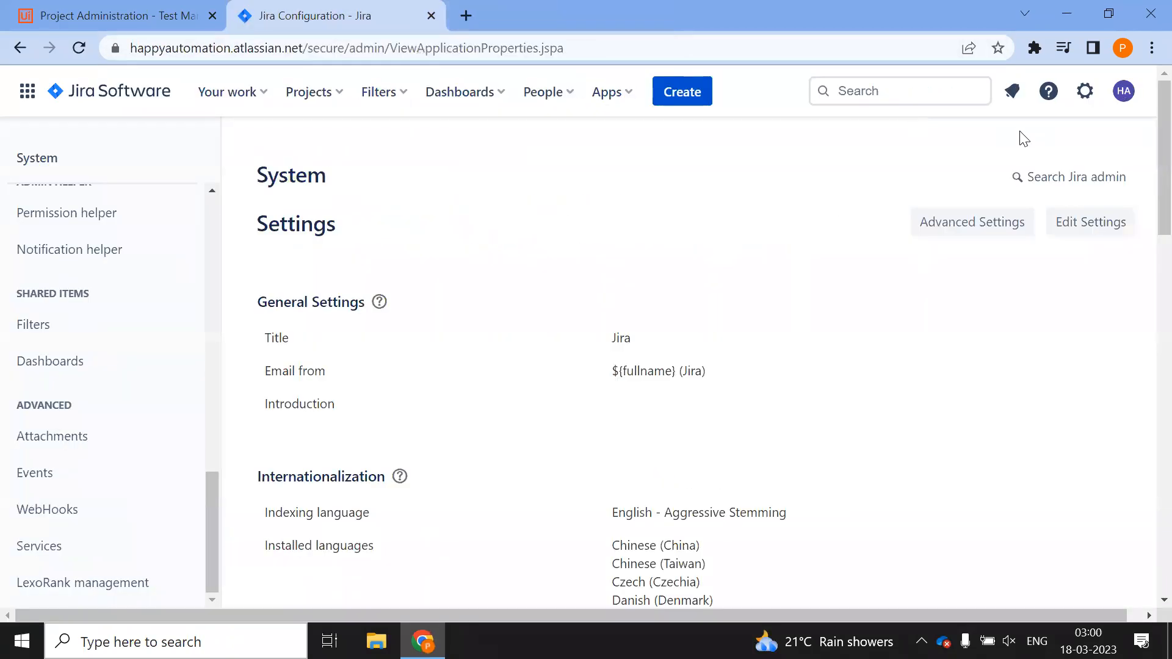
left_click(604, 99)
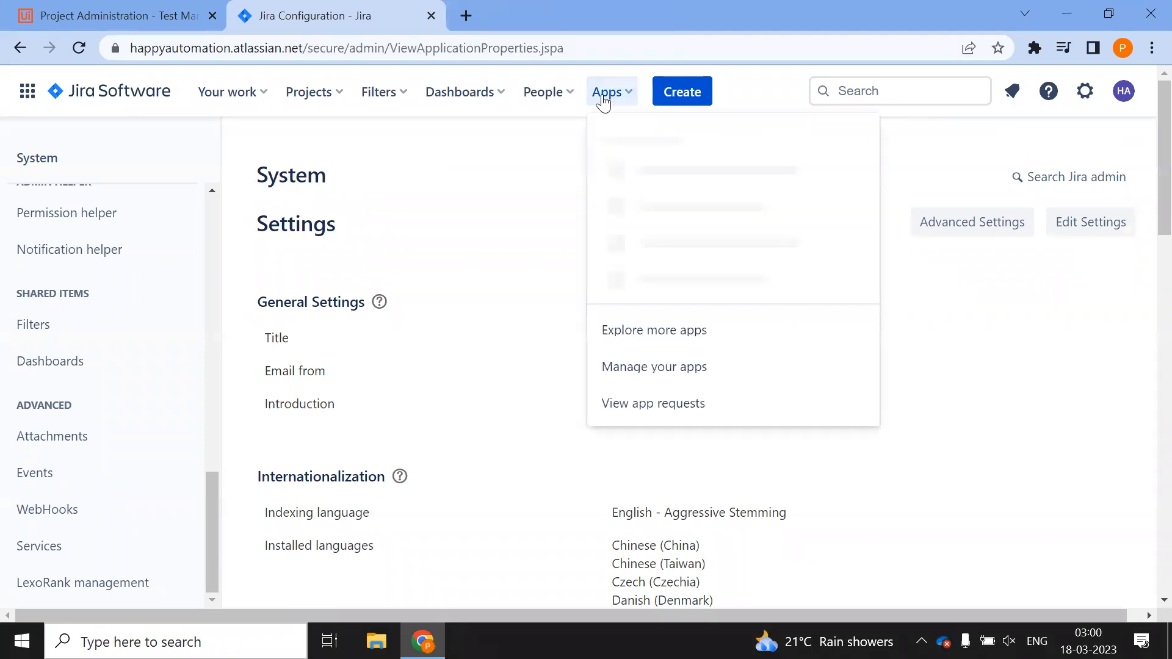
left_click(1102, 371)
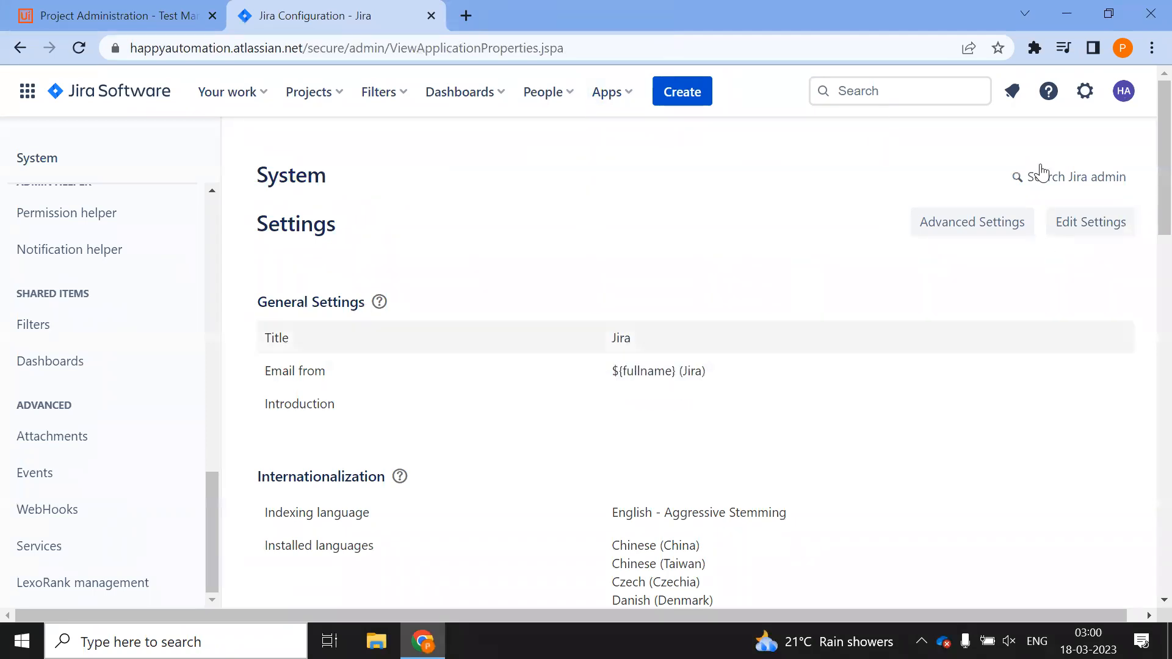
Go to Find new apps in the Atlassian Marketplace from the settings menu
left_click(1085, 97)
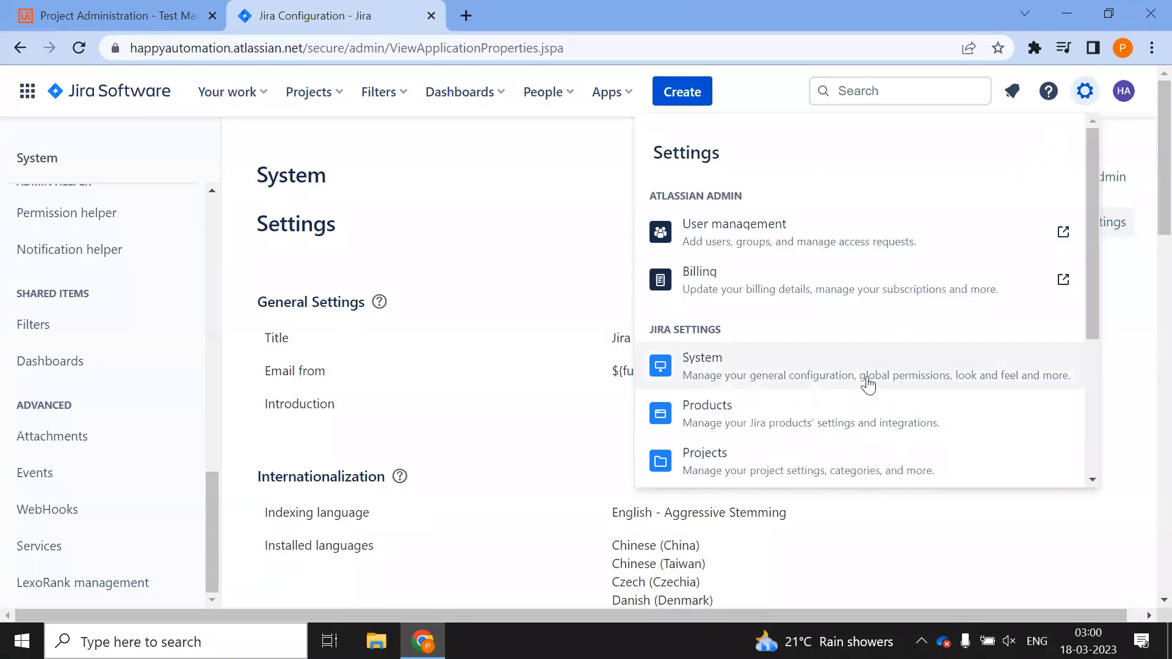
scroll(866, 383, "down", 1)
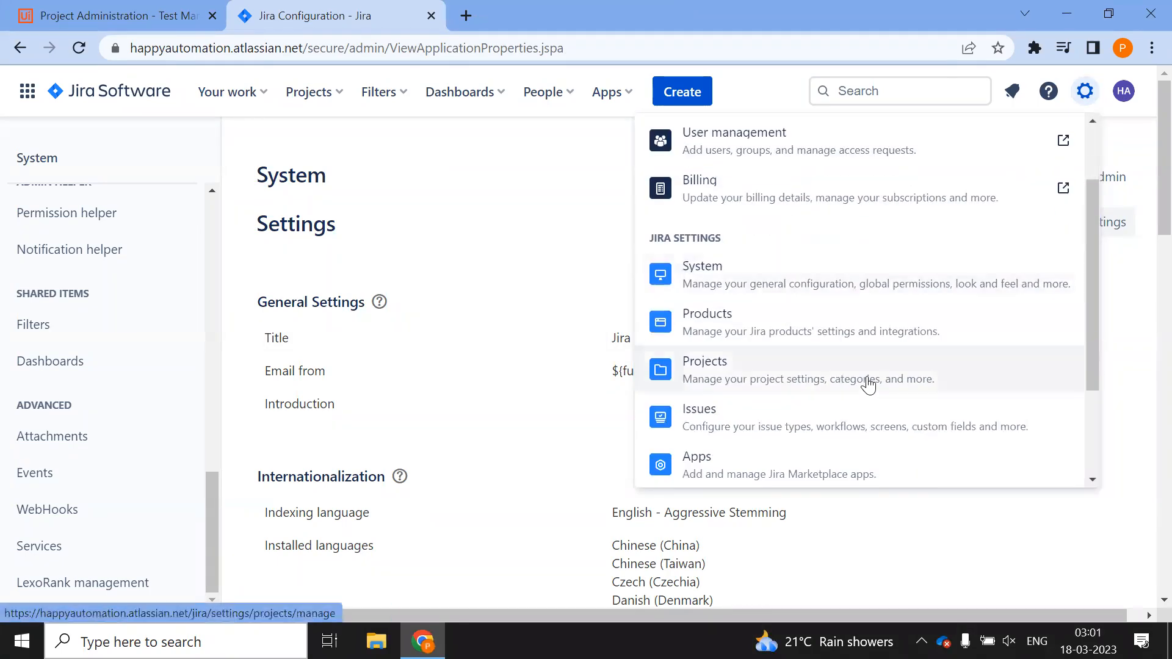
scroll(868, 385, "down", 1)
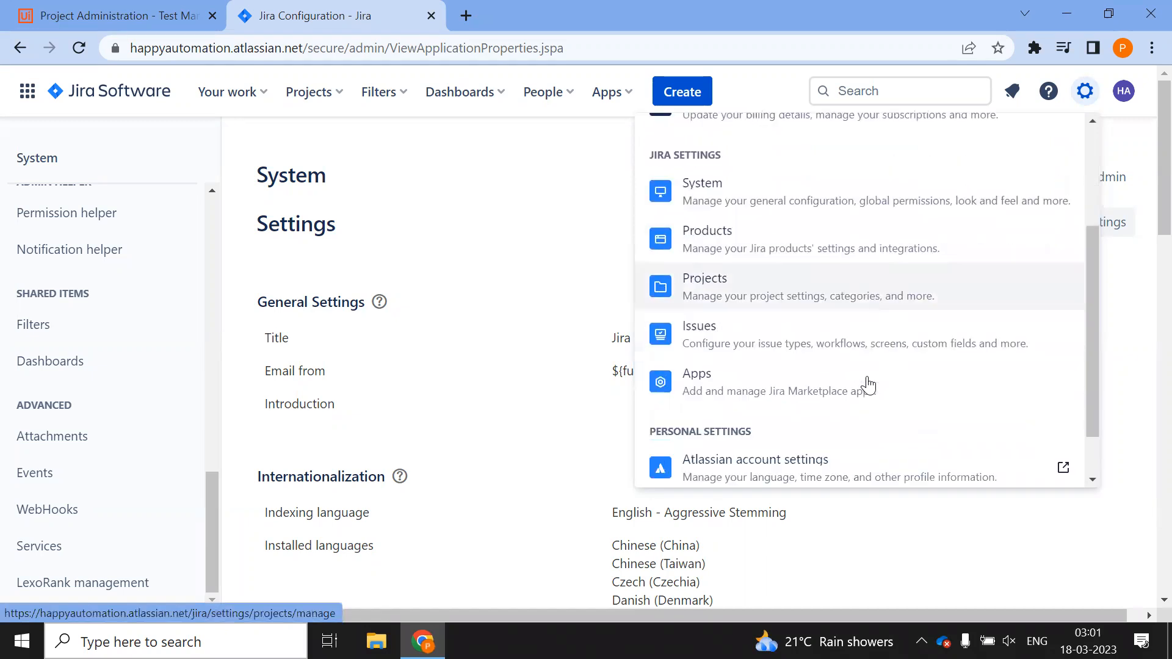
left_click(791, 386)
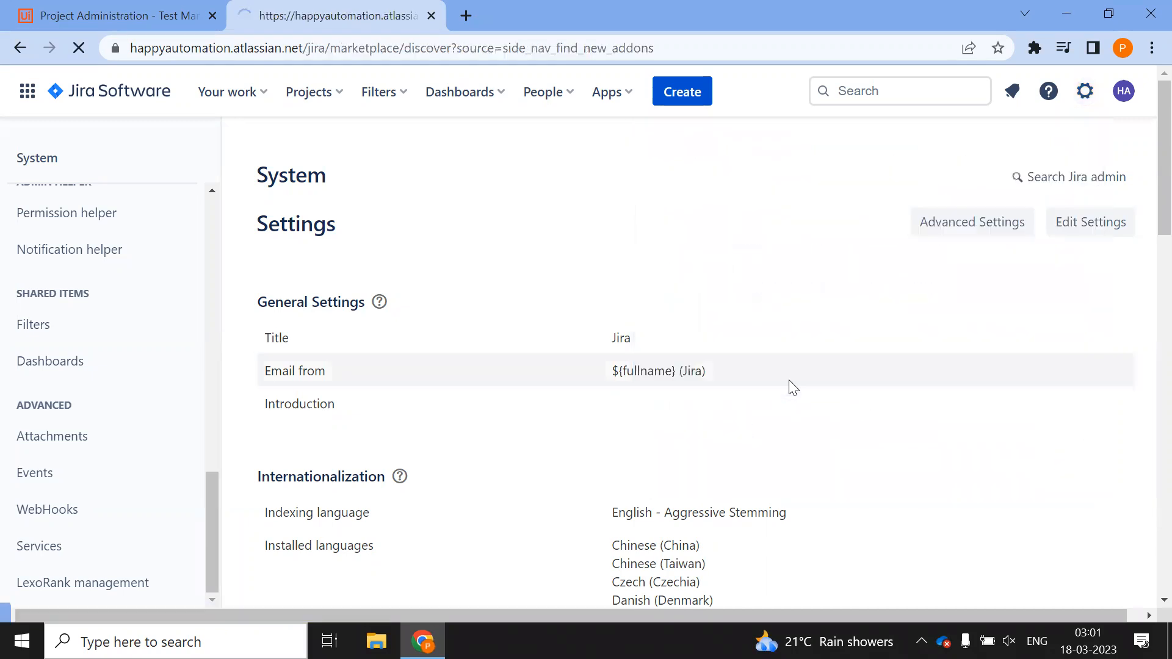
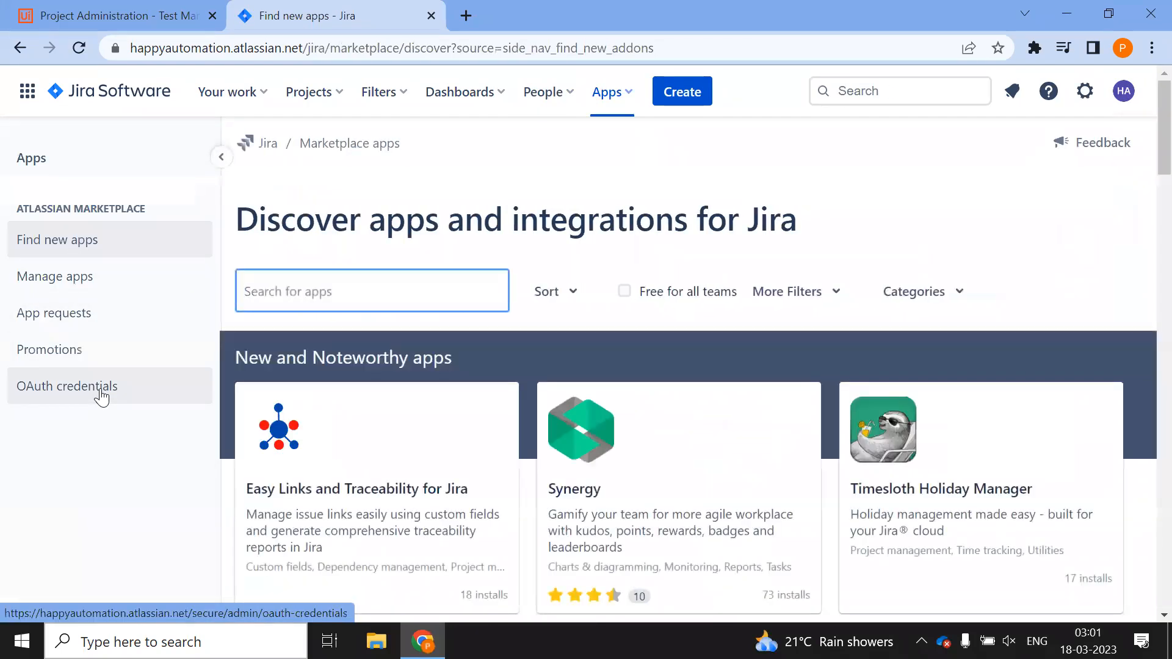
Open Jira's OAuth credentials admin page from the Apps sidebar
left_click(101, 395)
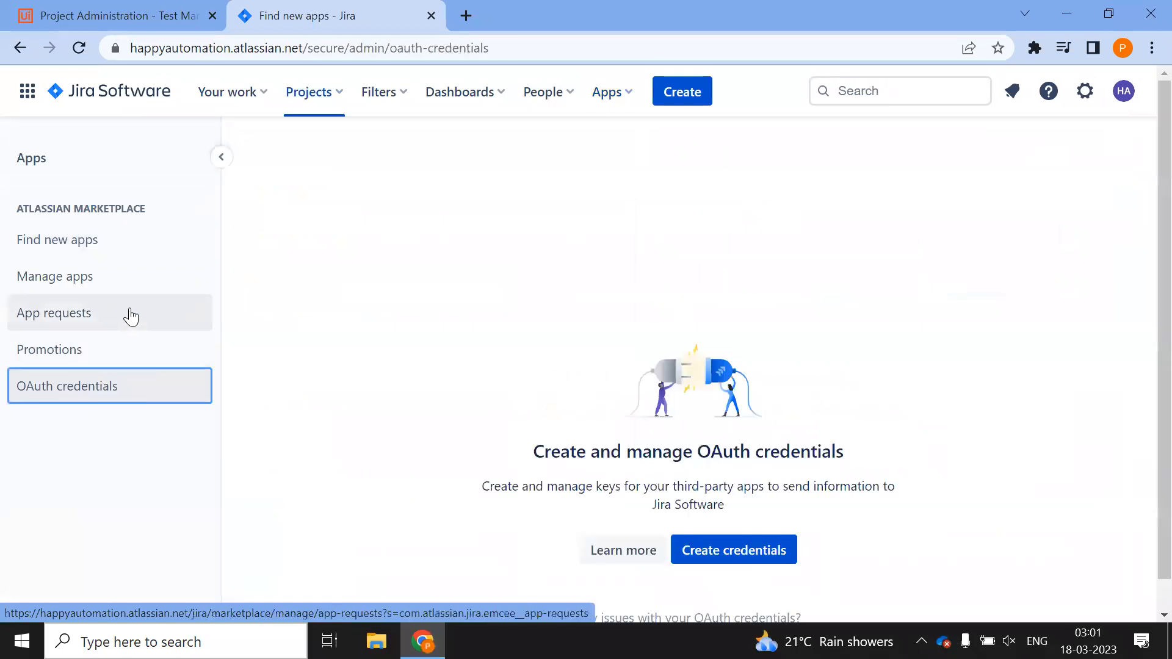
scroll(104, 269, "down", 1)
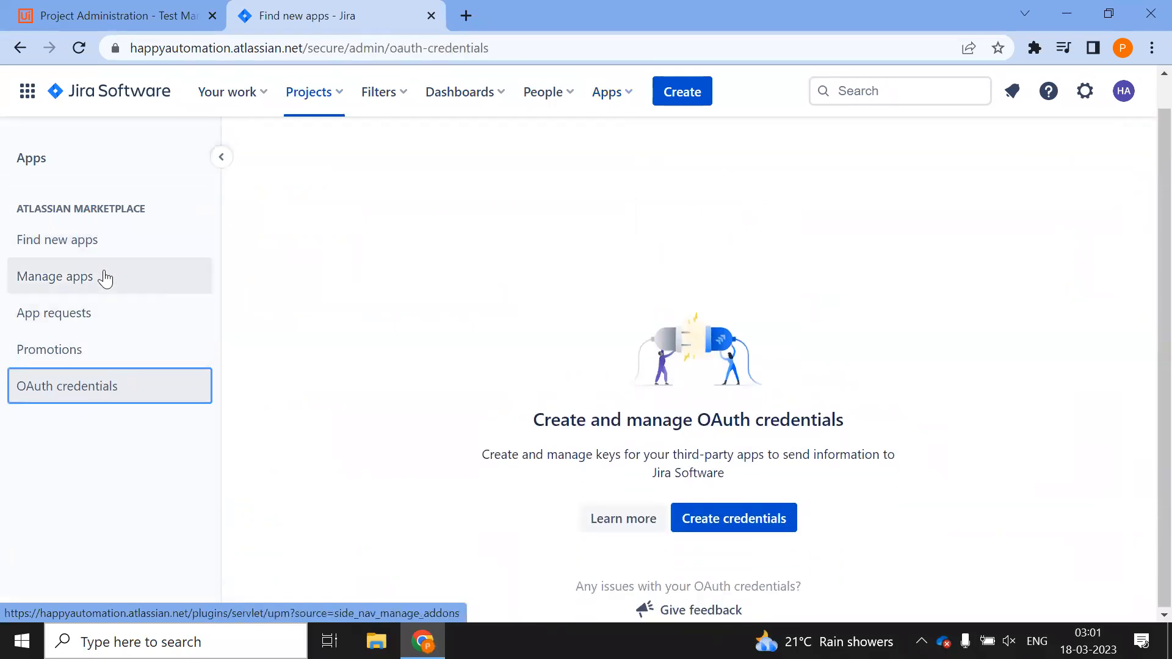
scroll(110, 315, "up", 1)
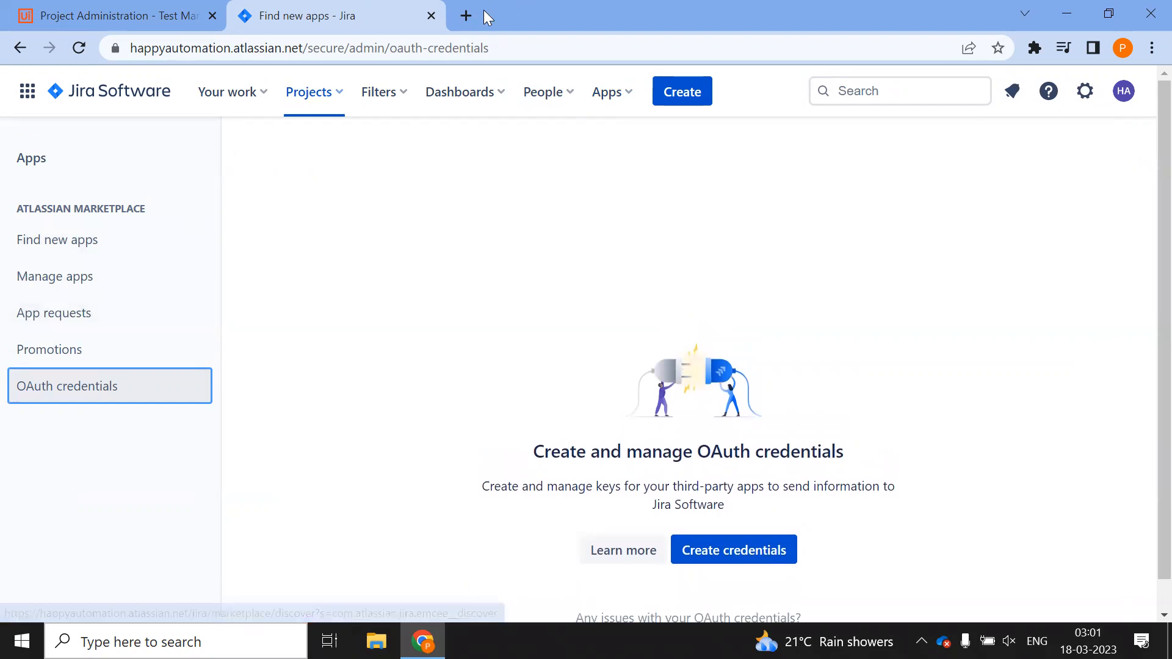
Start a new Jira Cloud connection in Test Manager's Integration settings
left_click(178, 13)
left_click(766, 235)
left_click(792, 327)
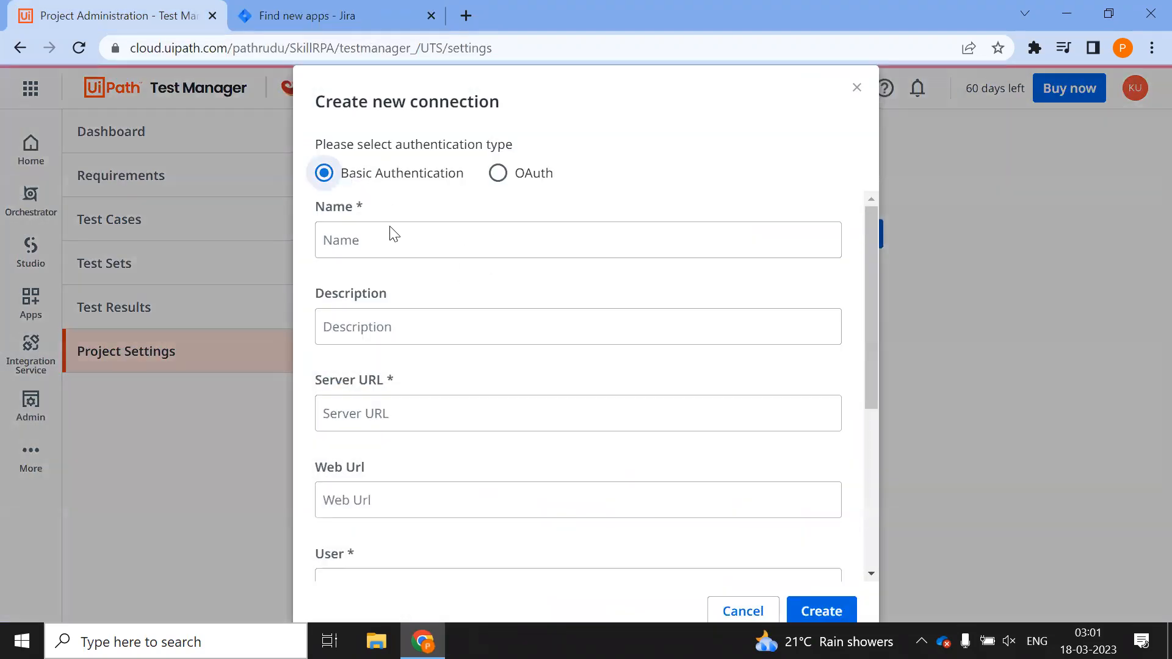
Name the connection HappyAutomation and paste the Jira site's base address as Server URL
left_click(405, 234)
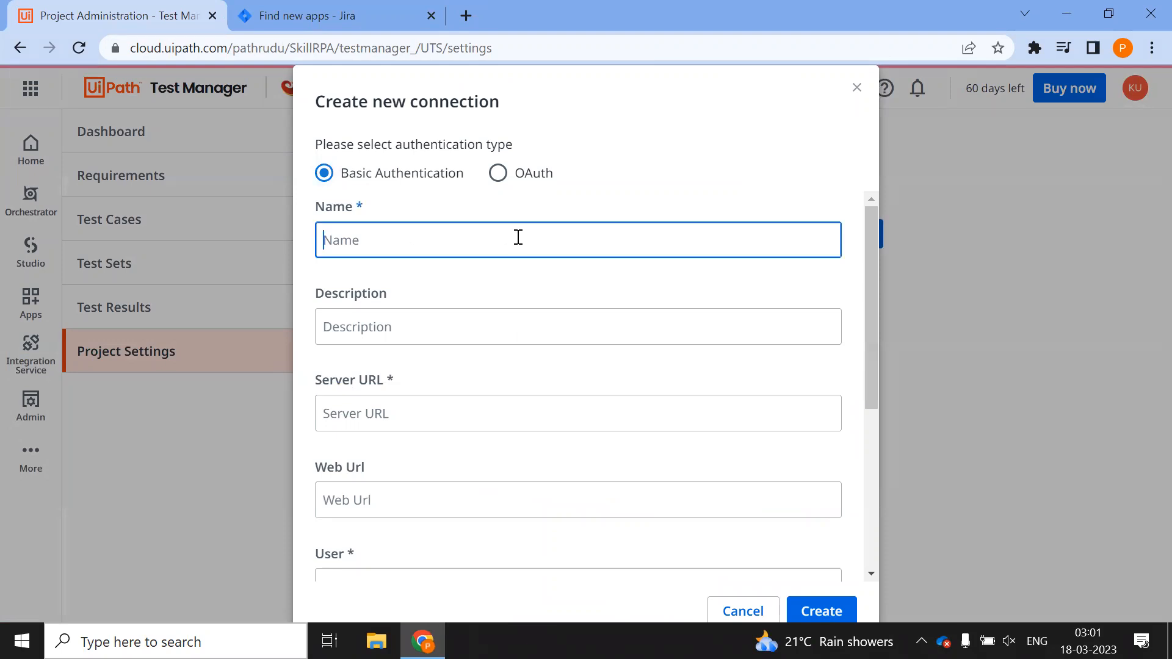
type("H")
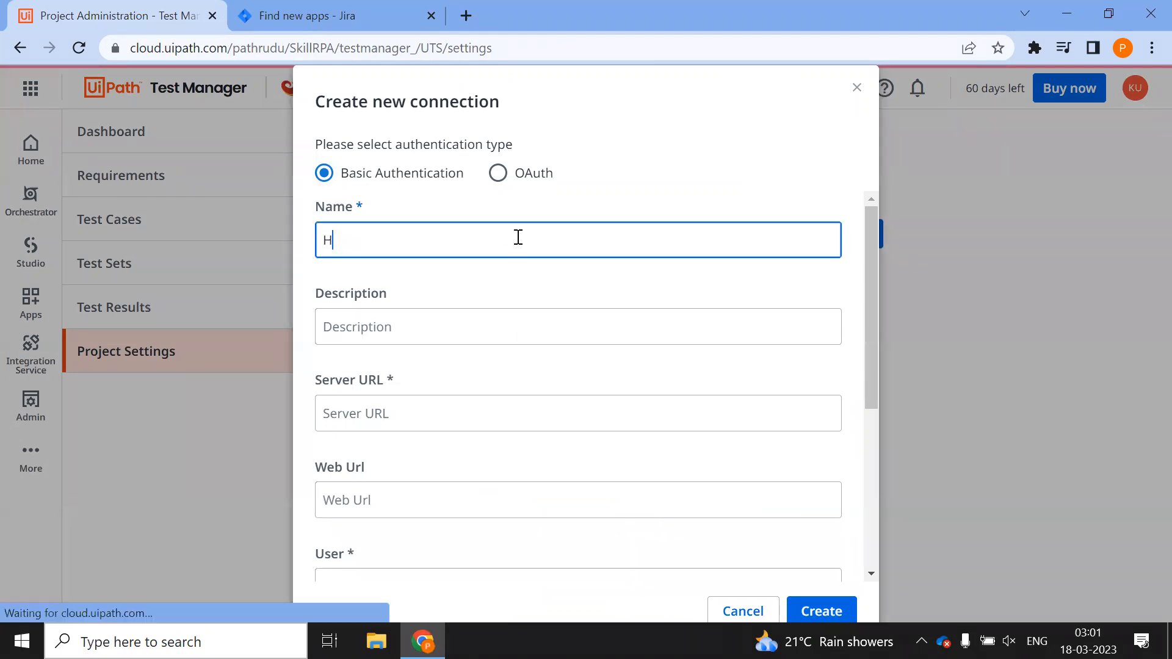
type("appyAutomation")
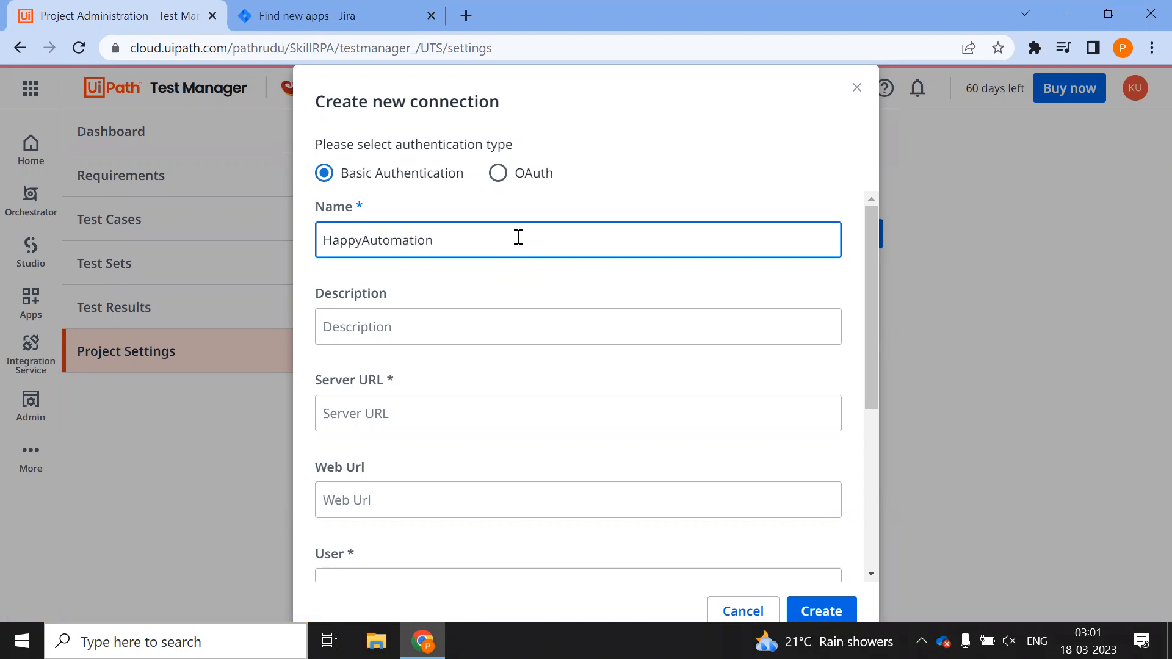
left_click(365, 13)
left_click(298, 48)
left_click_drag(326, 48, 88, 35)
key("ctrl+c")
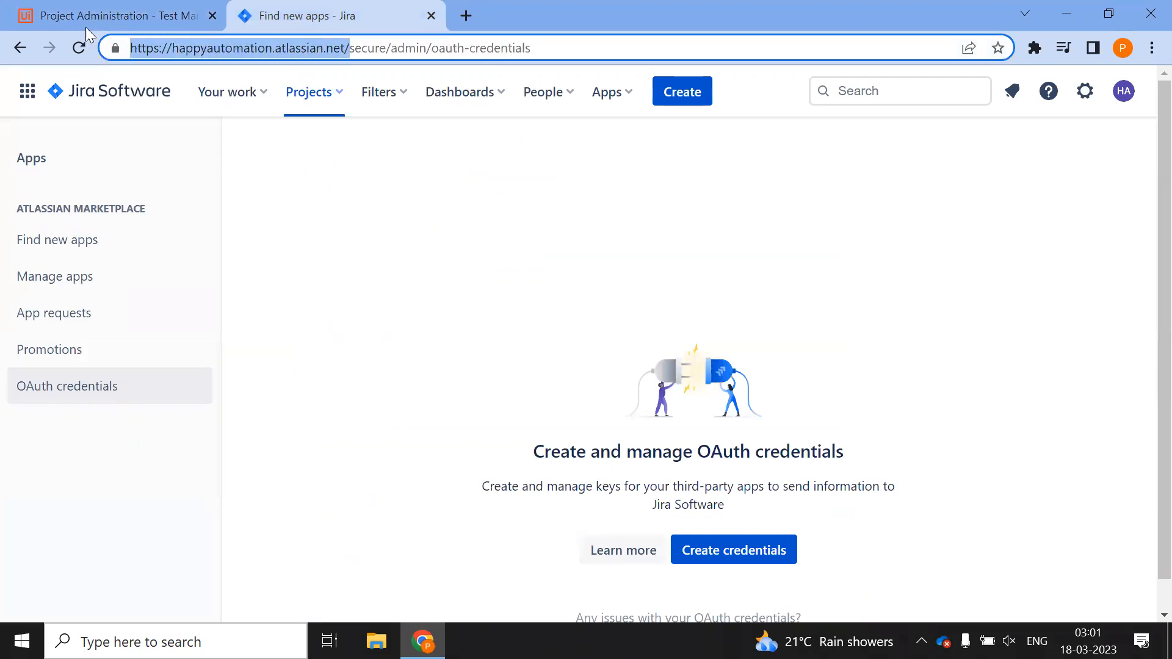
left_click(158, 7)
left_click(415, 406)
key("ctrl+v")
Enter the Jira account's e-mail address in the User field
scroll(442, 349, "down", 5)
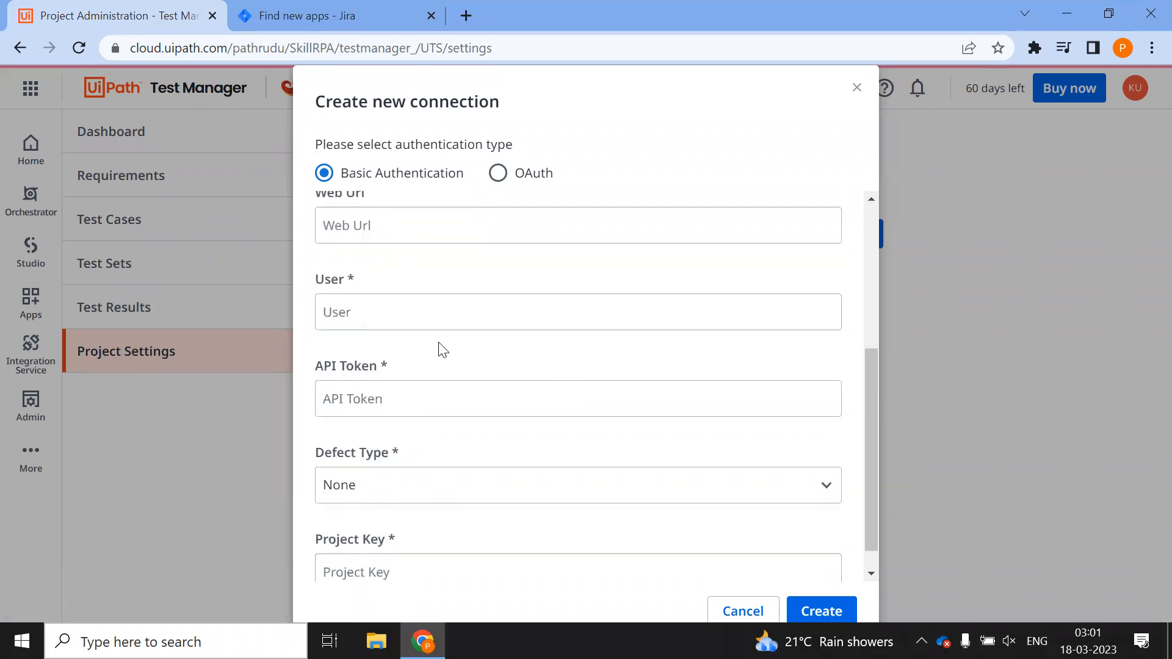
left_click(427, 305)
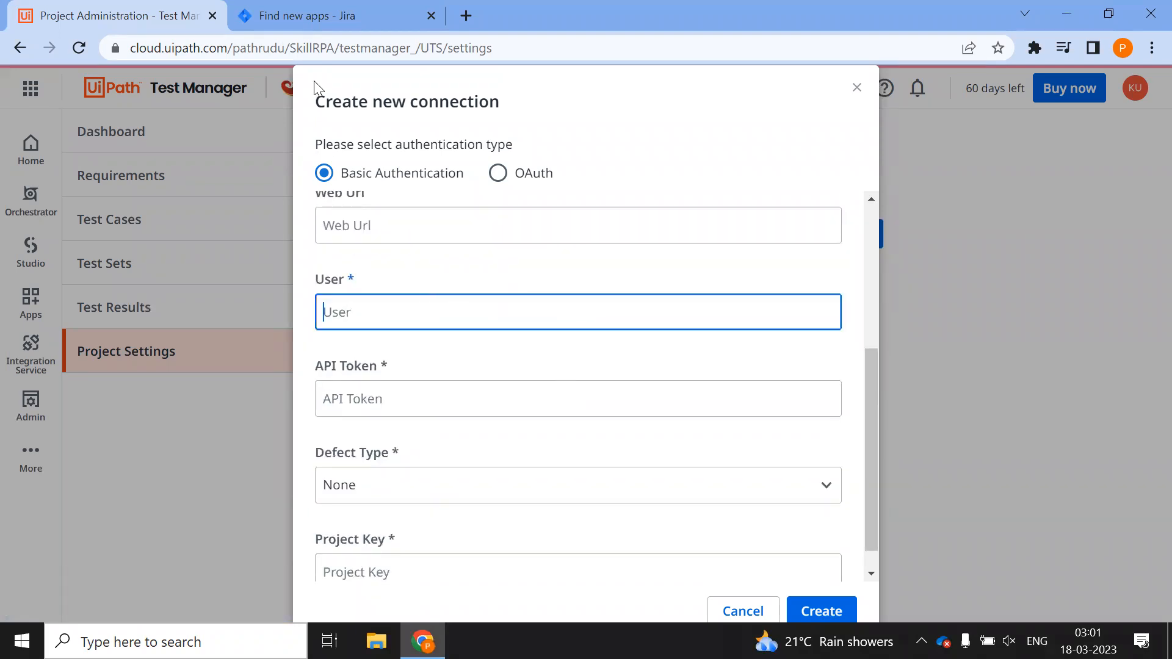
left_click(342, 15)
left_click(1125, 98)
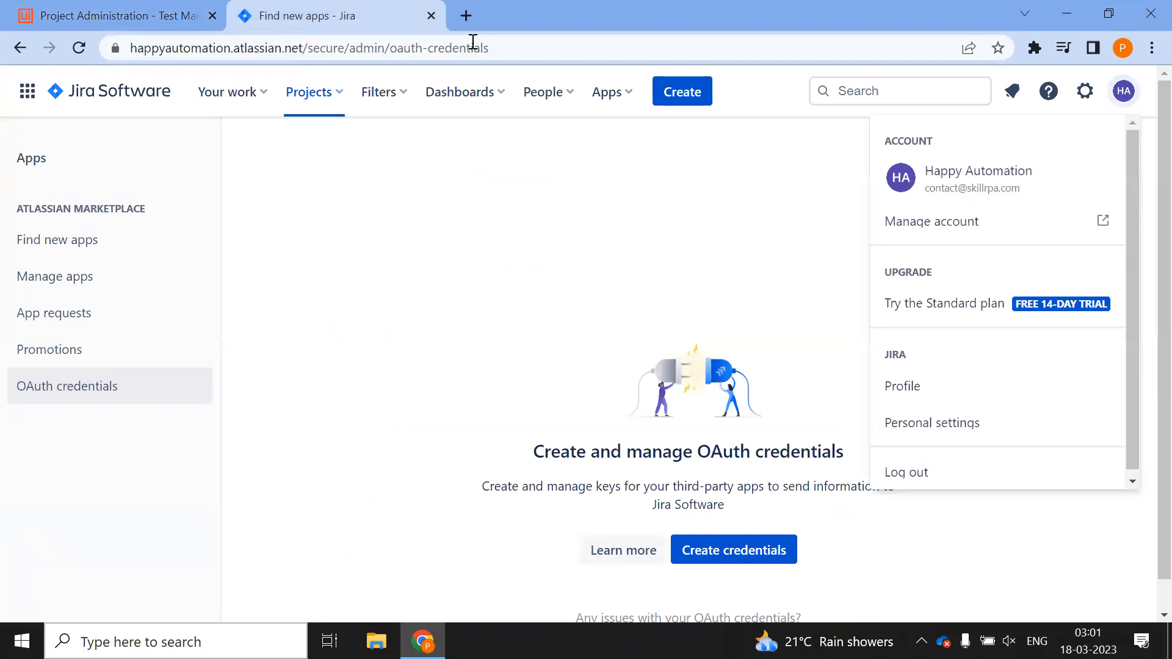
left_click(122, 11)
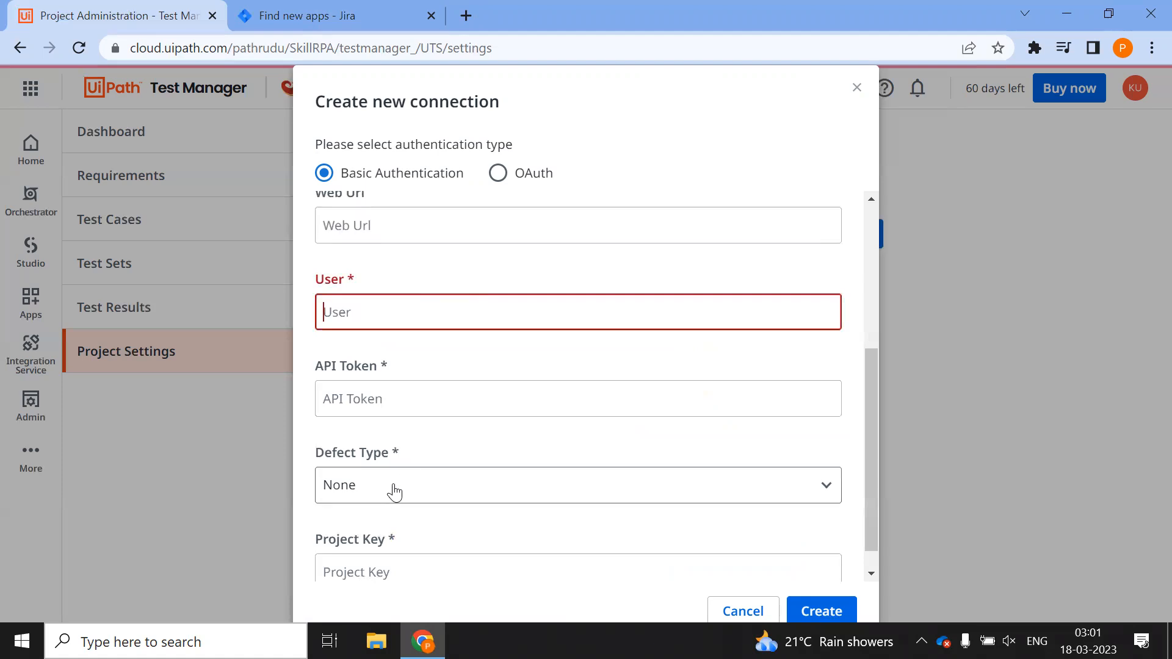
left_click(395, 397)
left_click(410, 302)
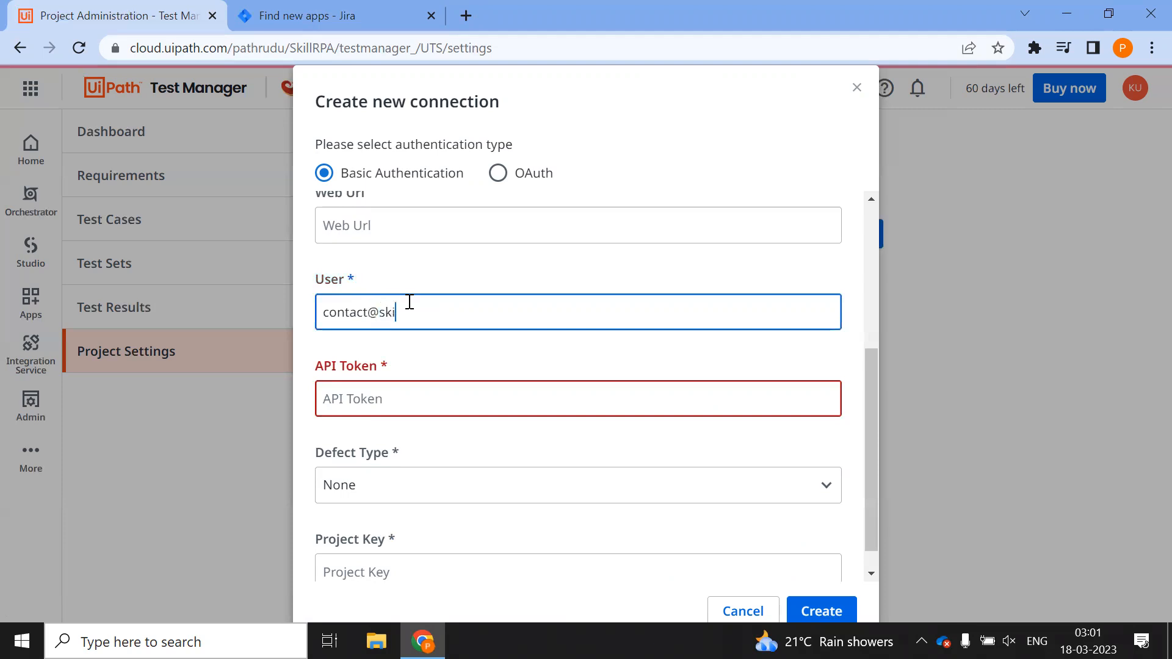
key("Tab")
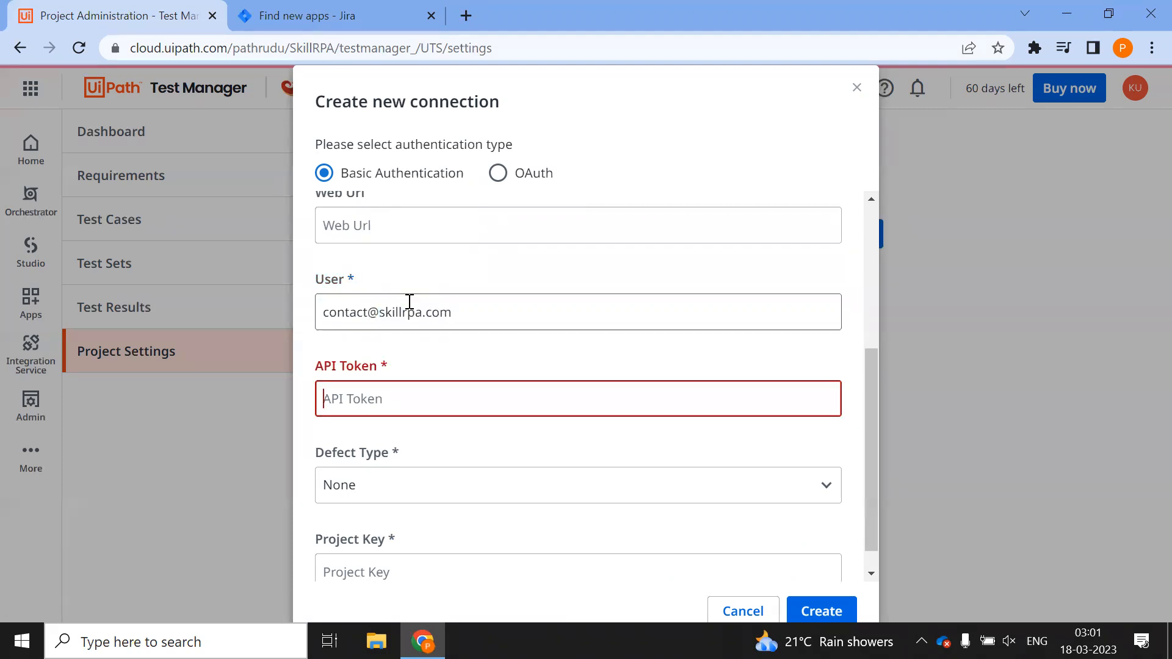
Set the Defect Type to Bug, then bring up Jira's recent projects list
scroll(619, 423, "down", 1)
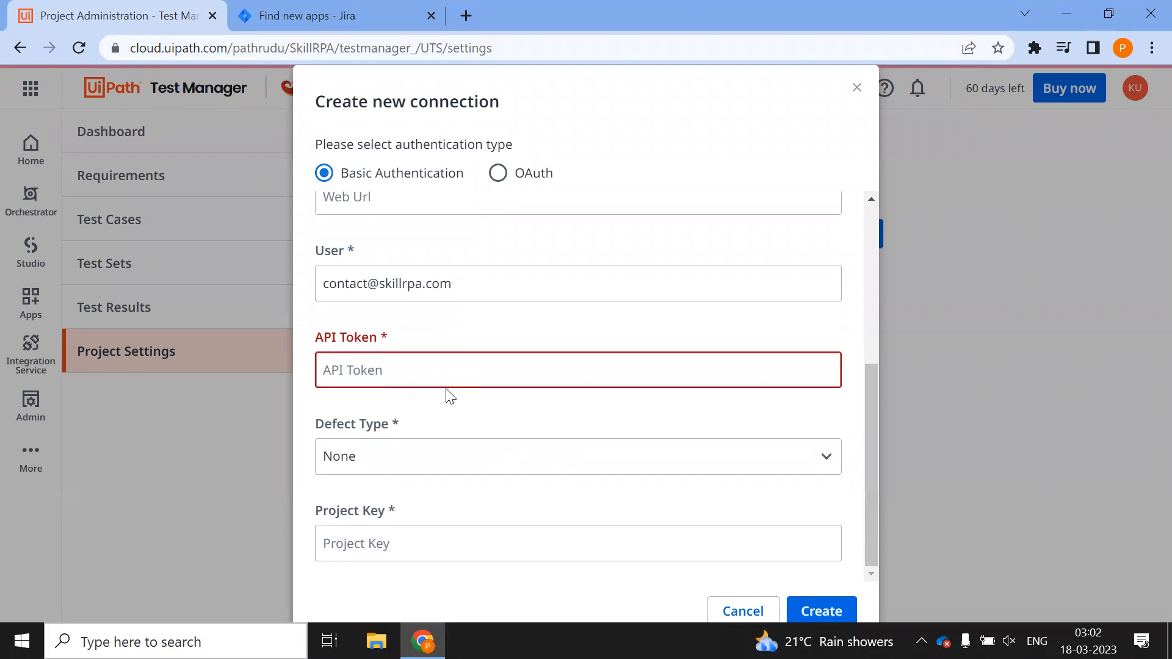
left_click(709, 458)
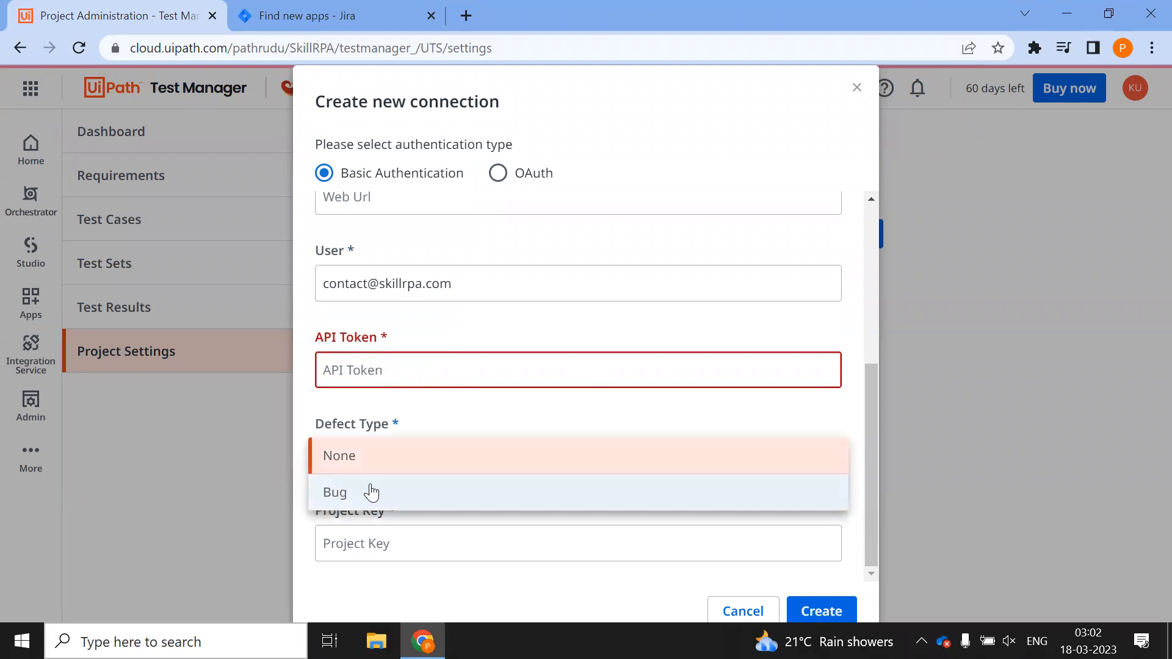
left_click(338, 493)
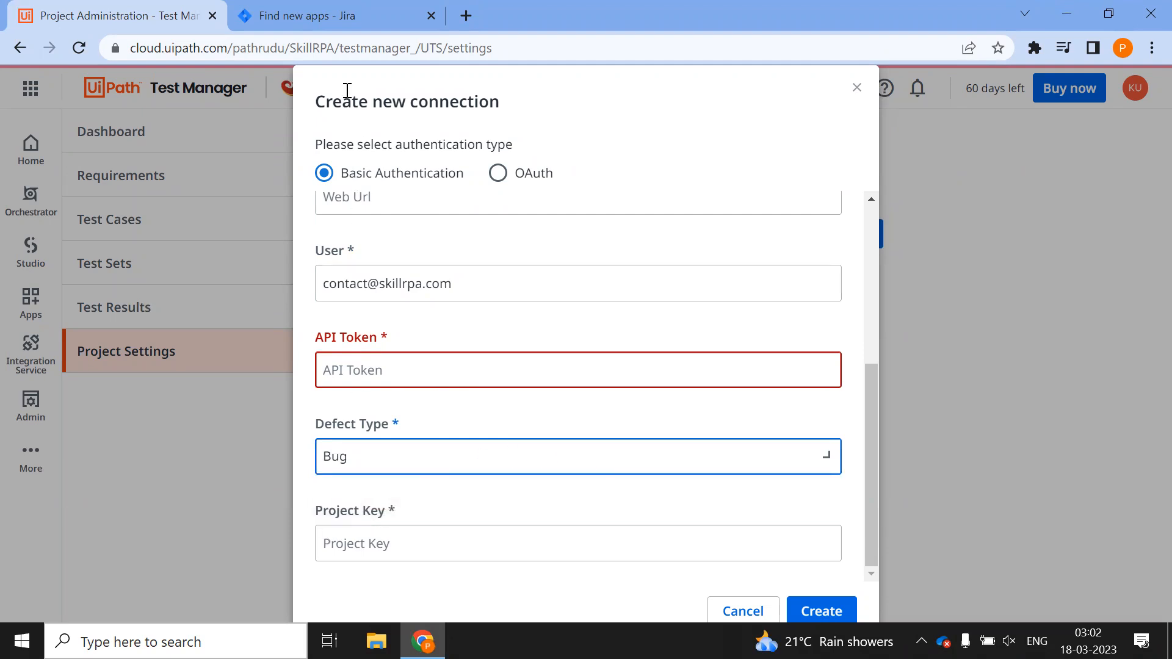
left_click(319, 13)
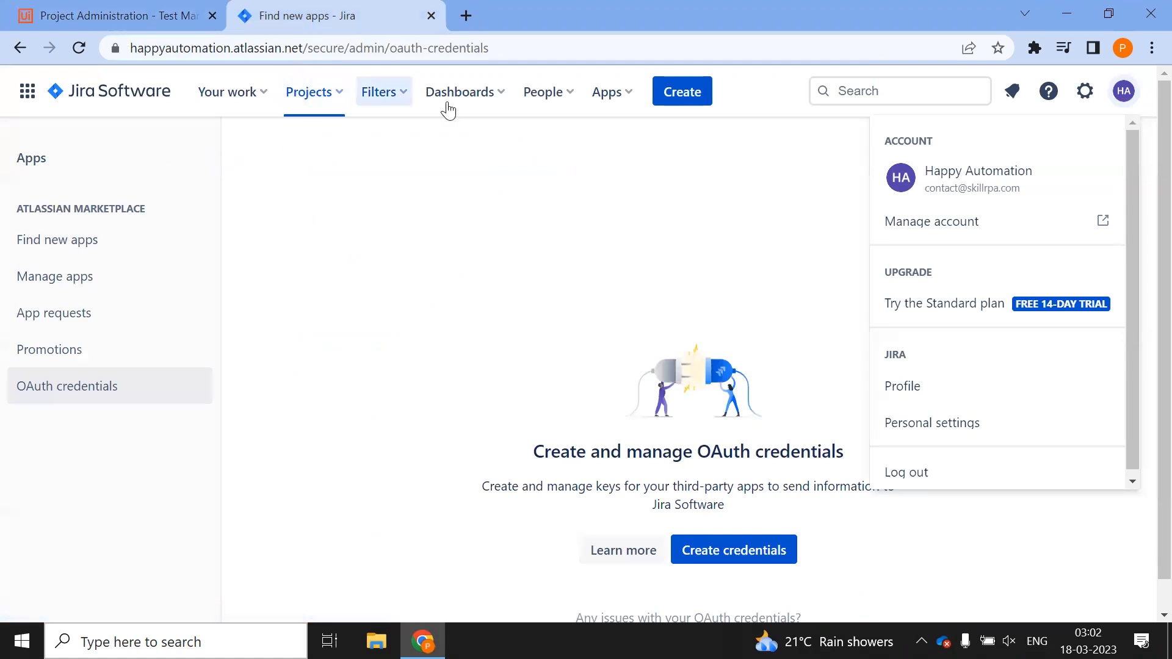
left_click(296, 105)
Check the UiPathTest project's key and enter UIP as the Project Key
left_click(344, 169)
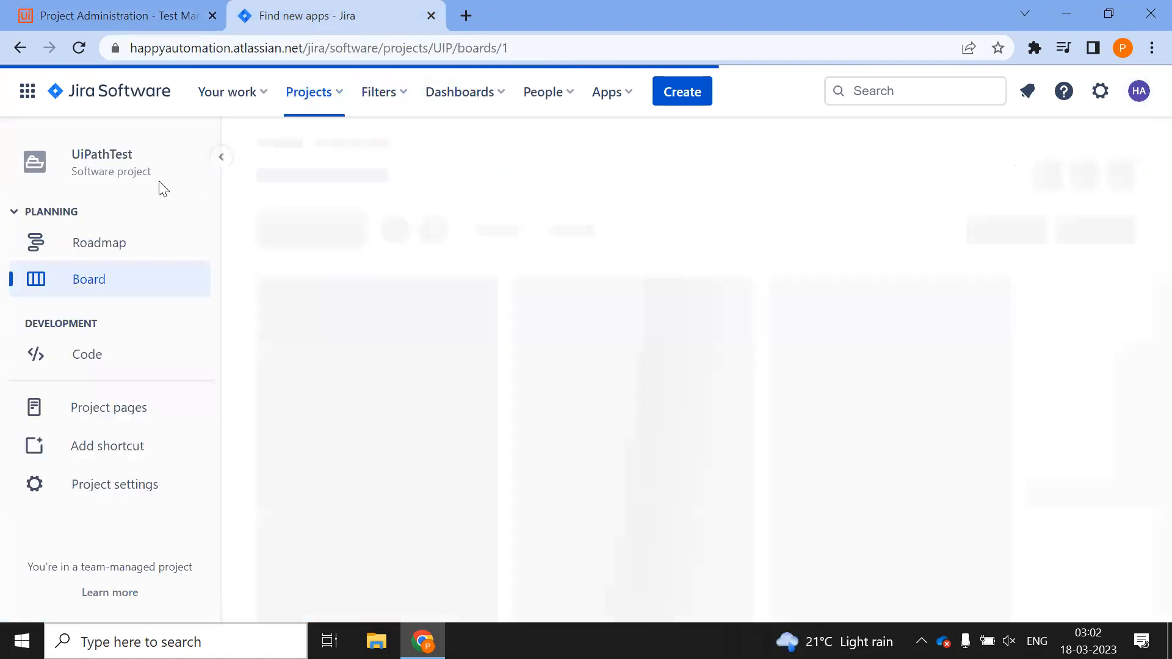
left_click(315, 103)
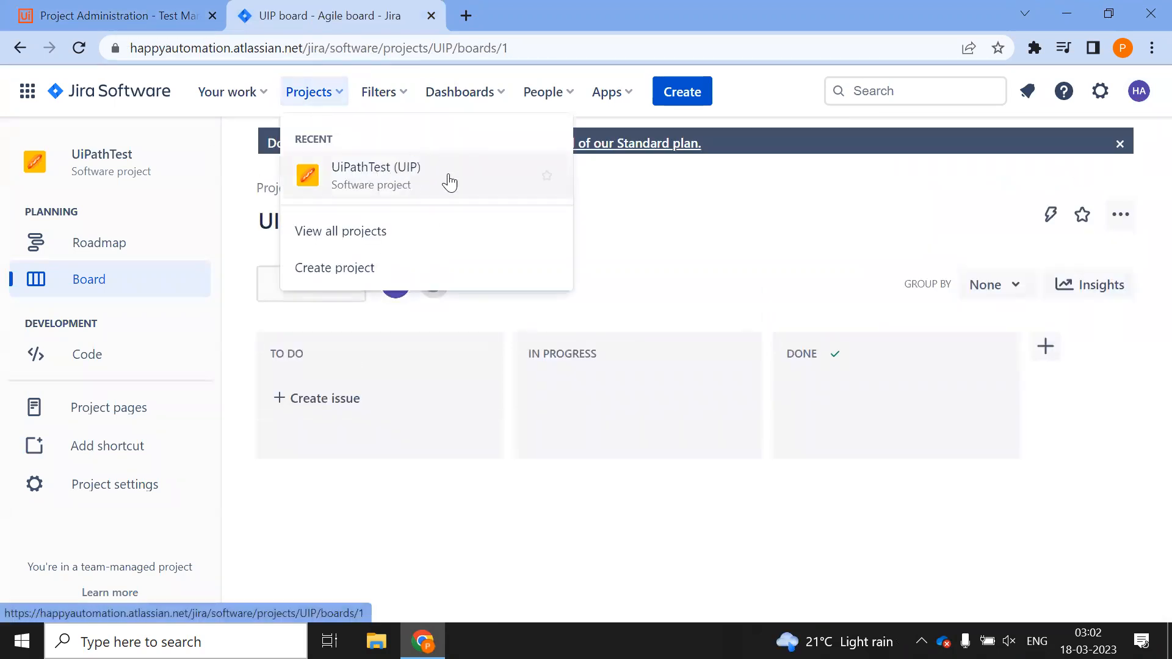
left_click(143, 16)
left_click(335, 542)
type("UIP")
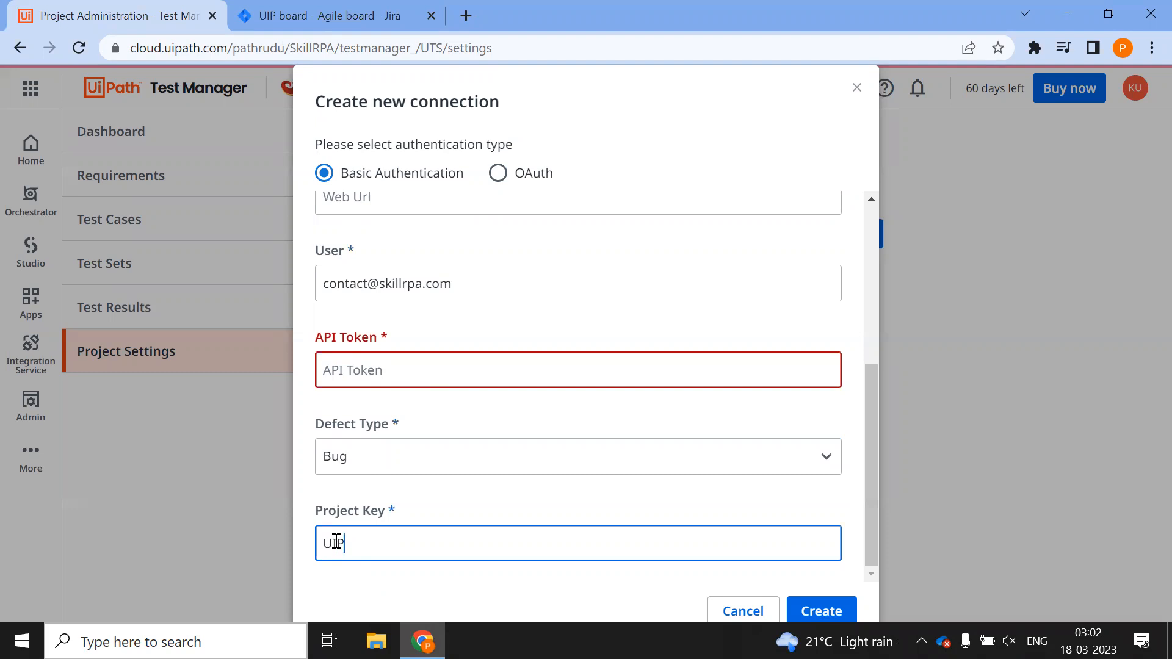
left_click(547, 368)
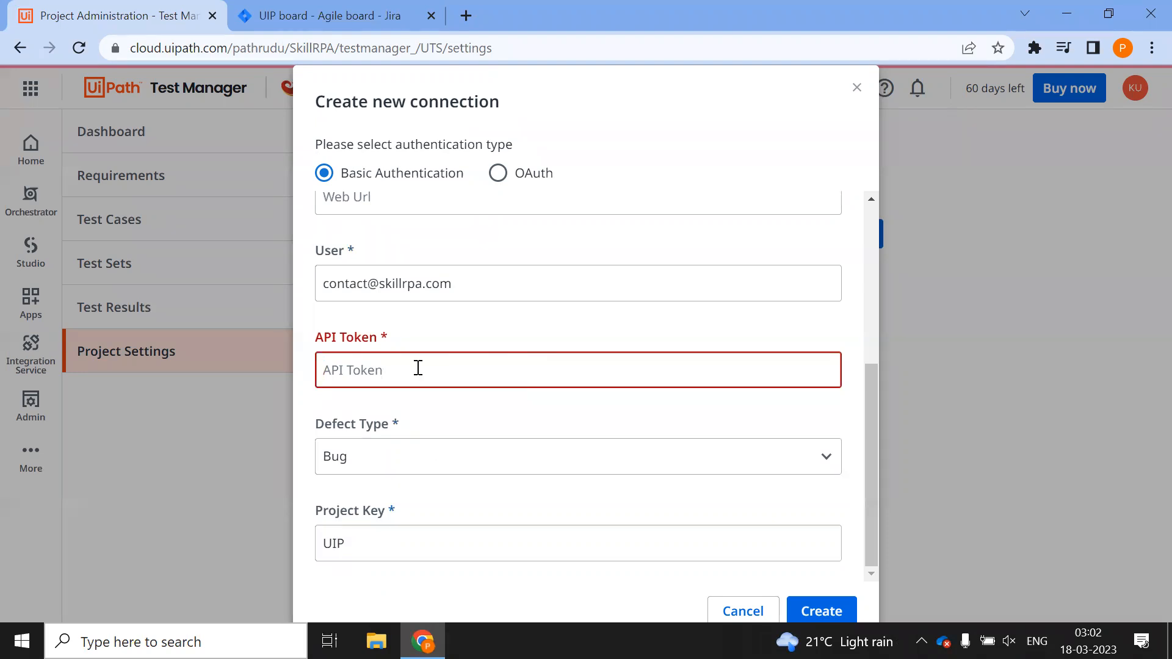
Close Jira's projects list, look through its settings menu, and open a new browser tab
left_click(324, 16)
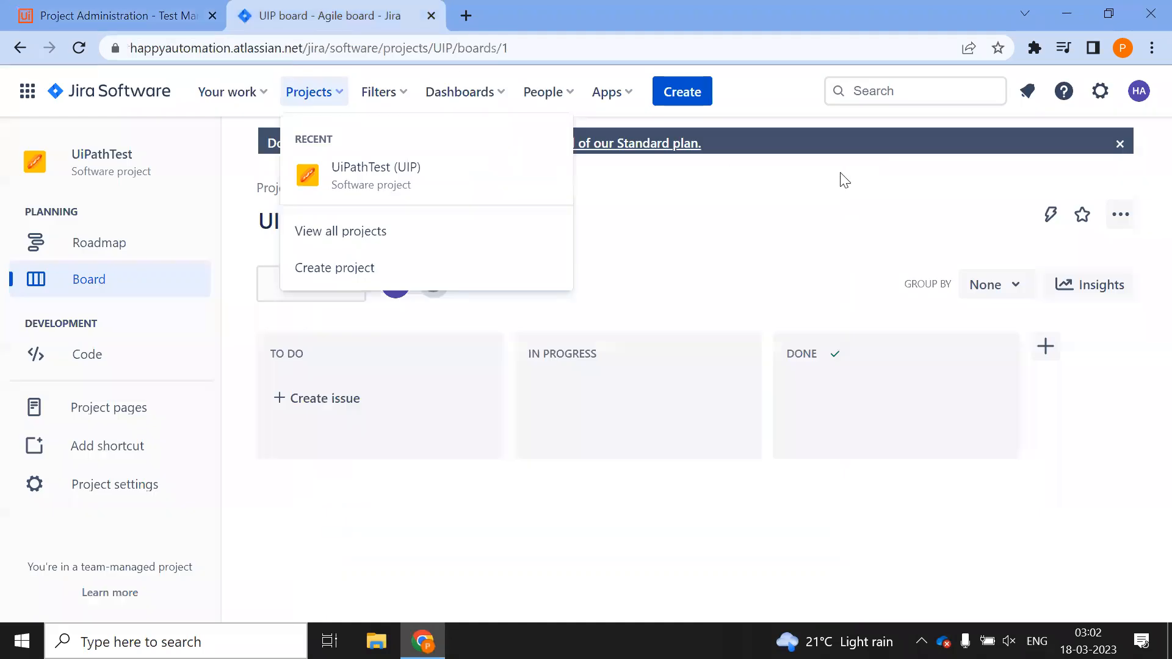
left_click(764, 459)
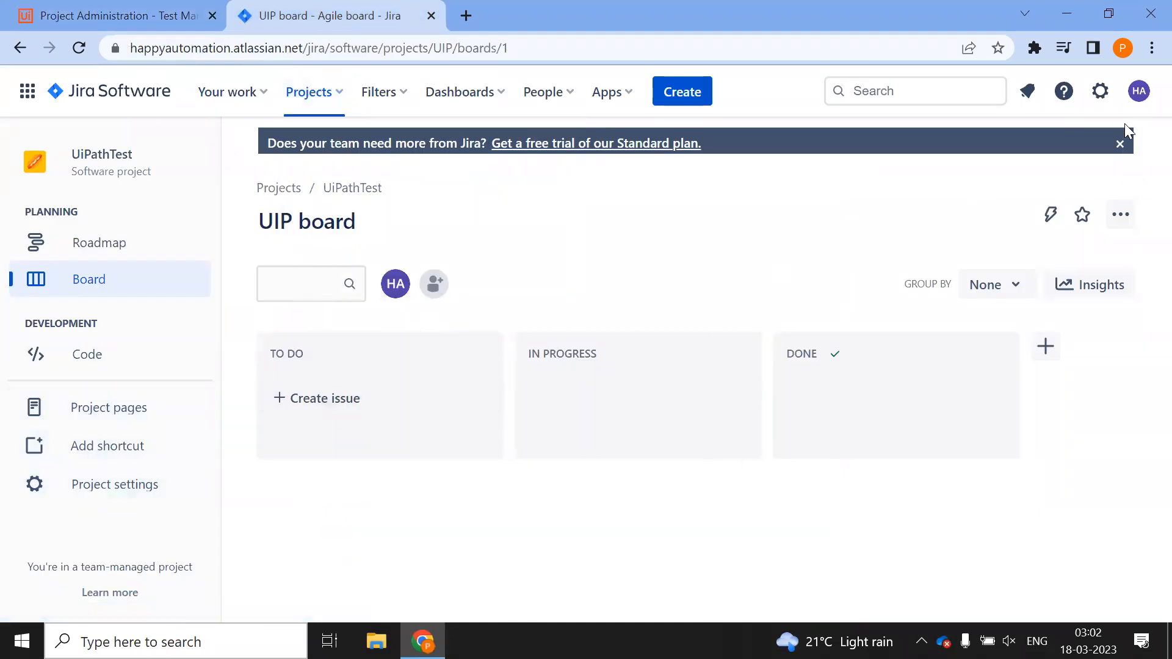
left_click(1100, 91)
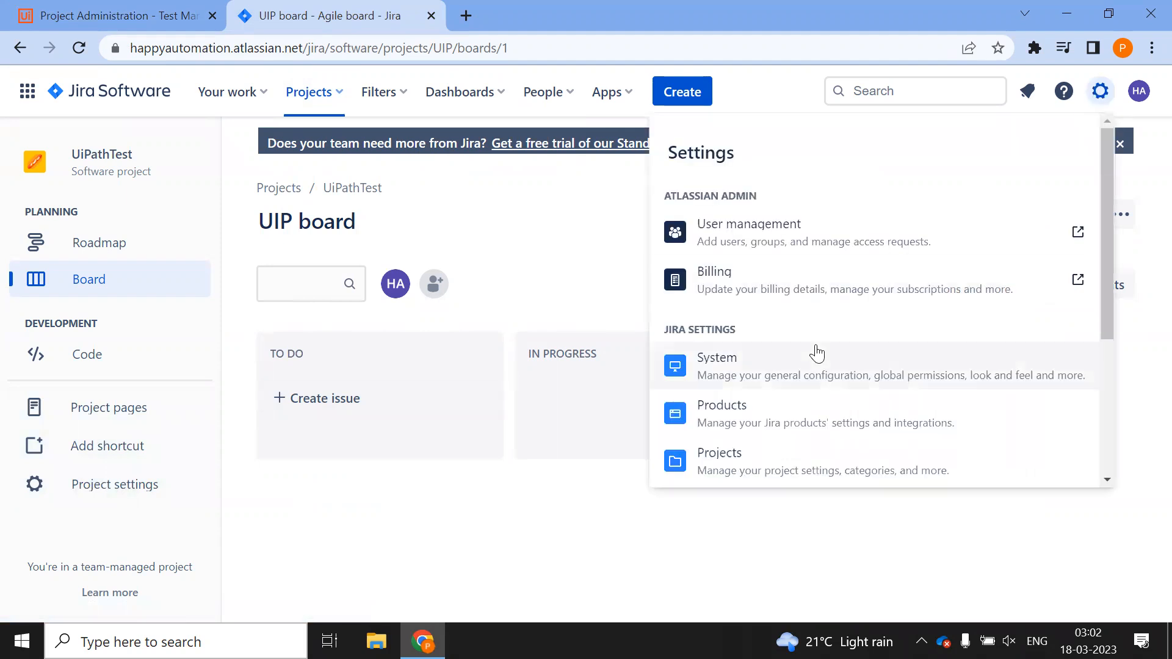
scroll(817, 353, "down", 4)
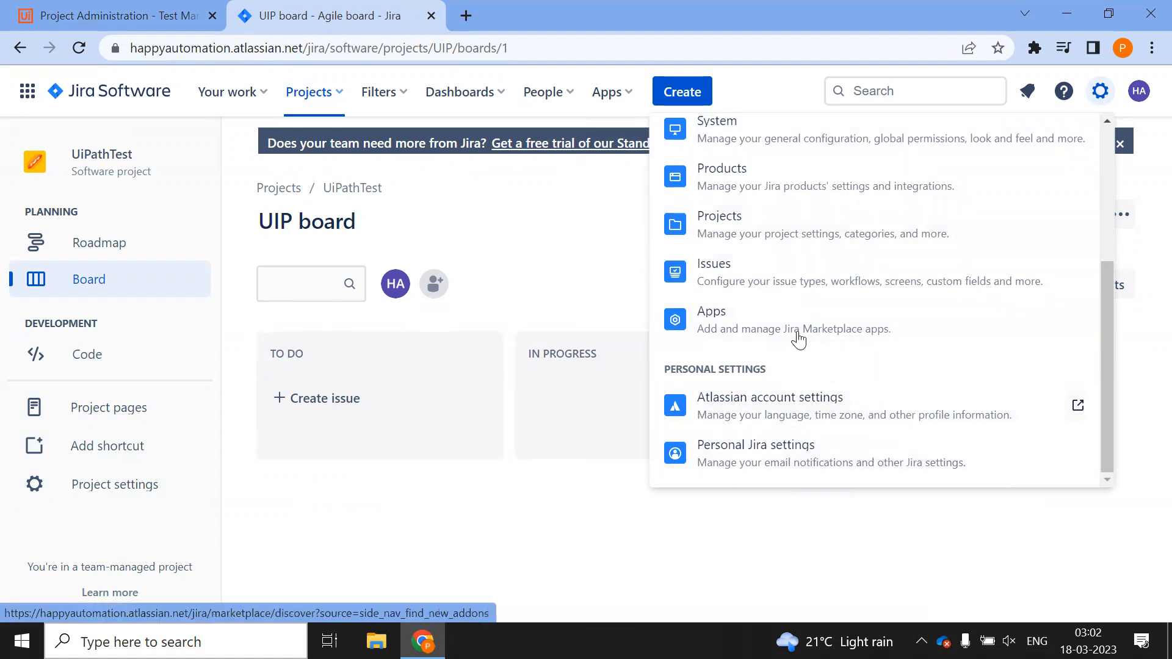
scroll(824, 282, "up", 2)
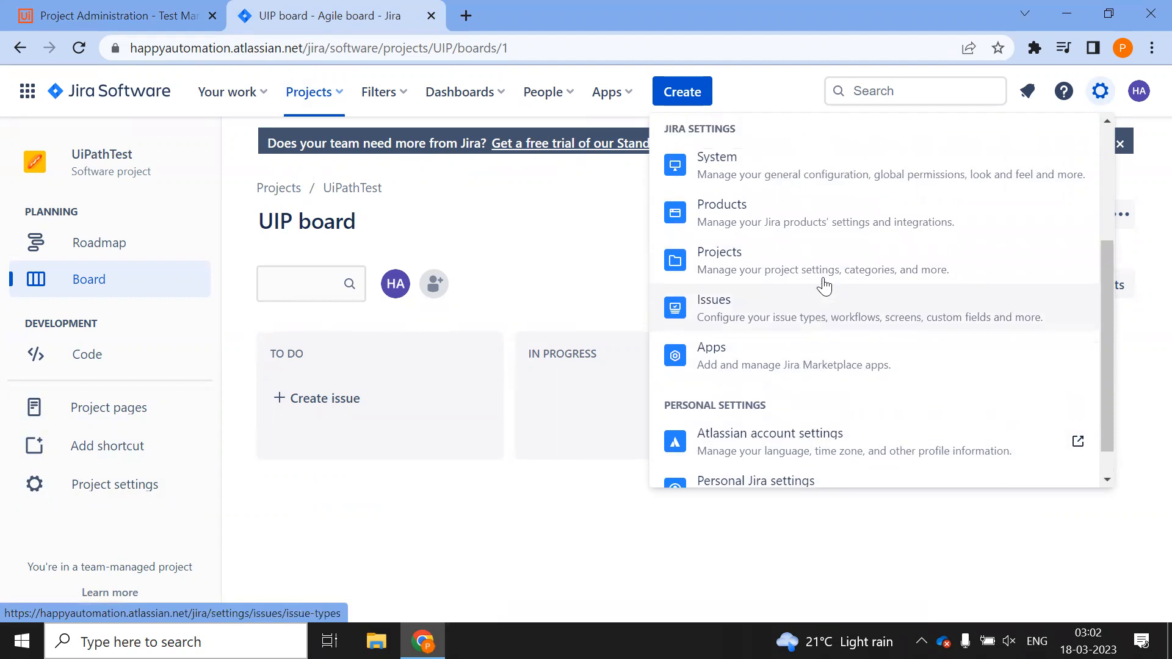
left_click(468, 19)
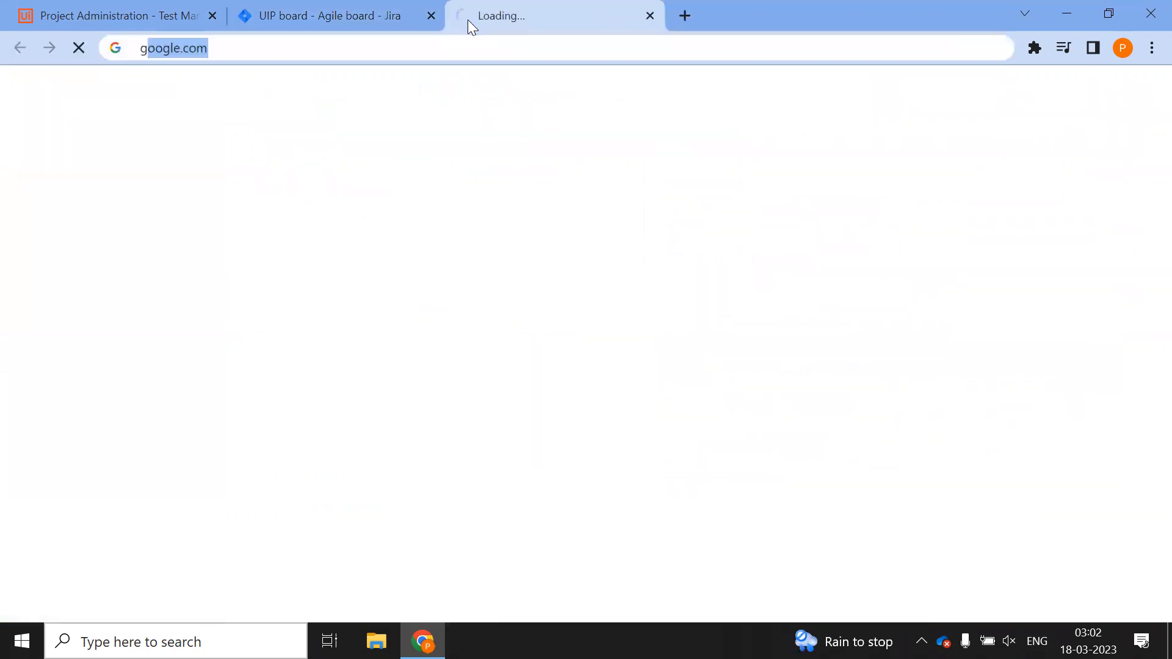
Search Google for how to generate an API key for Jira
type("h")
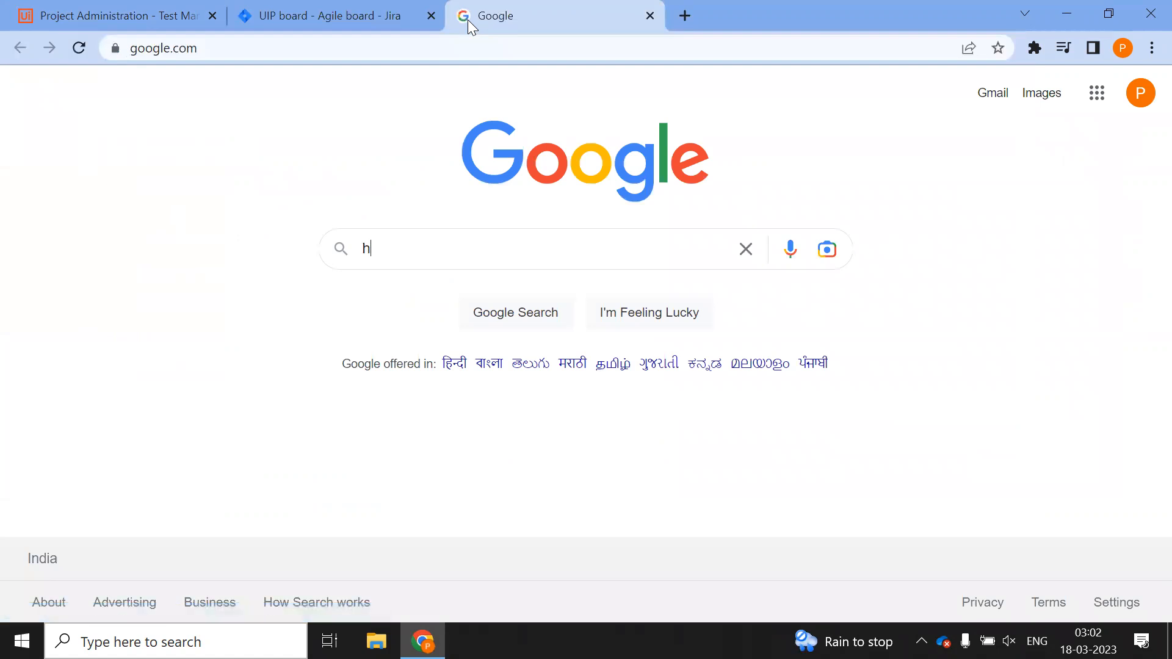
type("ow to gene")
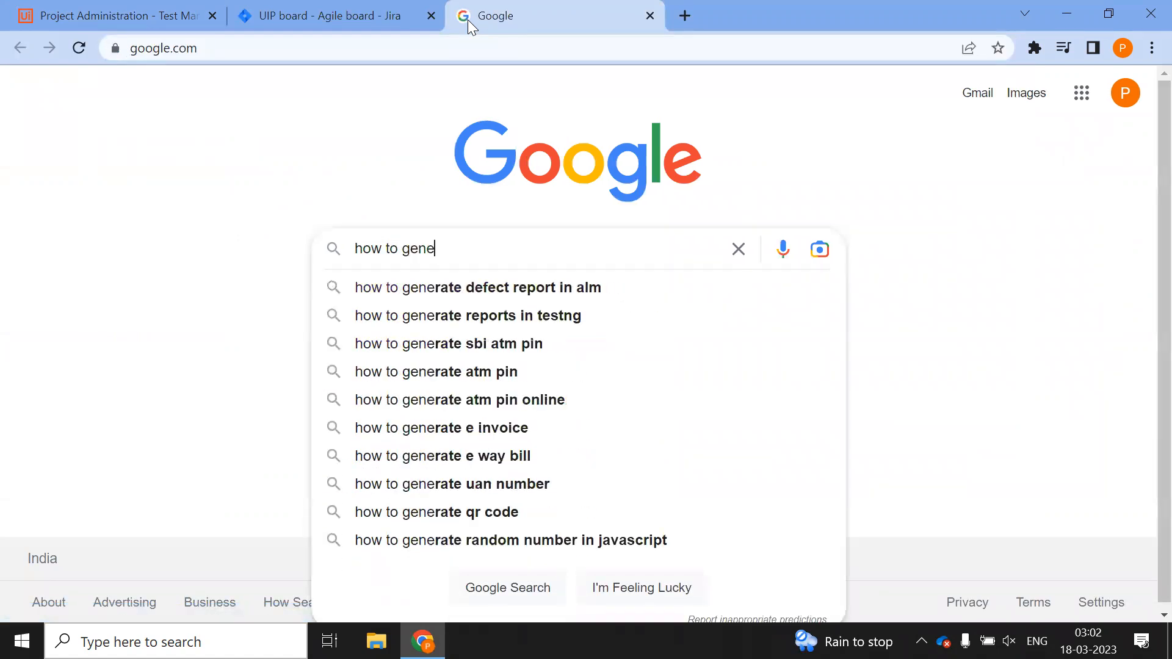
type("rate ap")
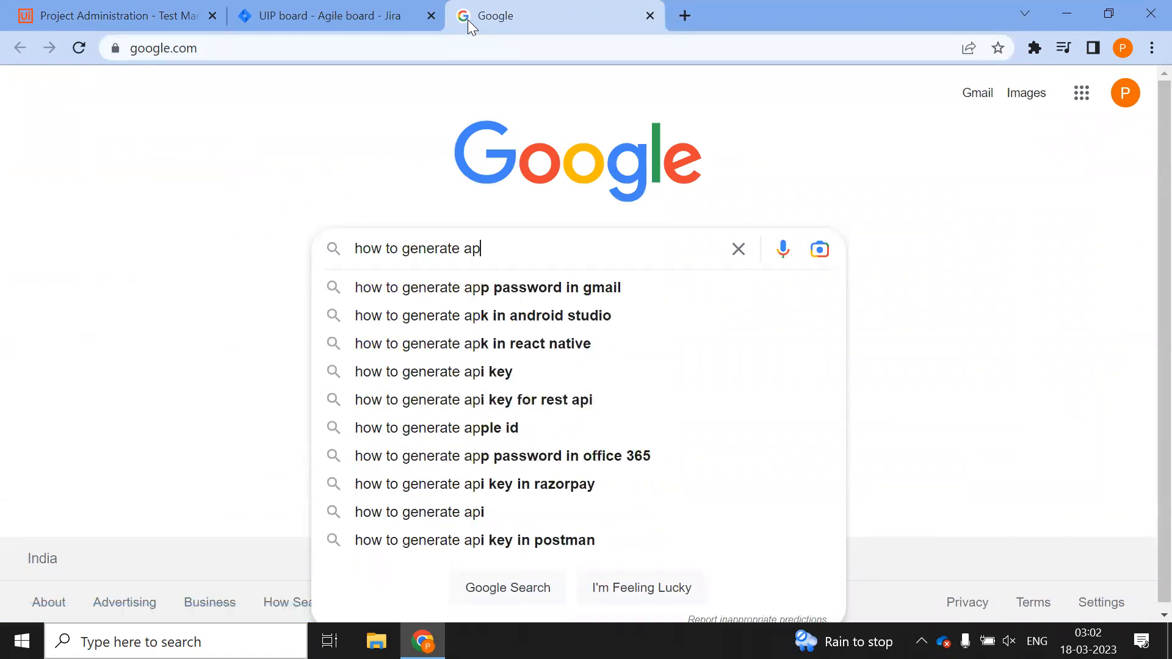
type("i ke")
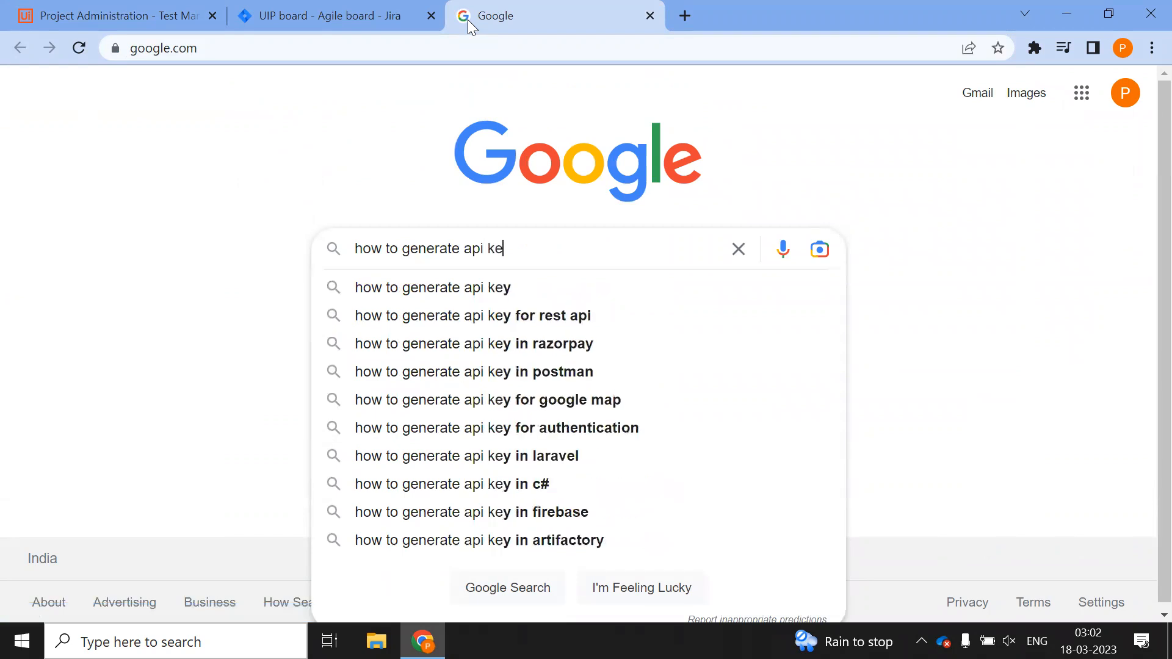
type("y for JI")
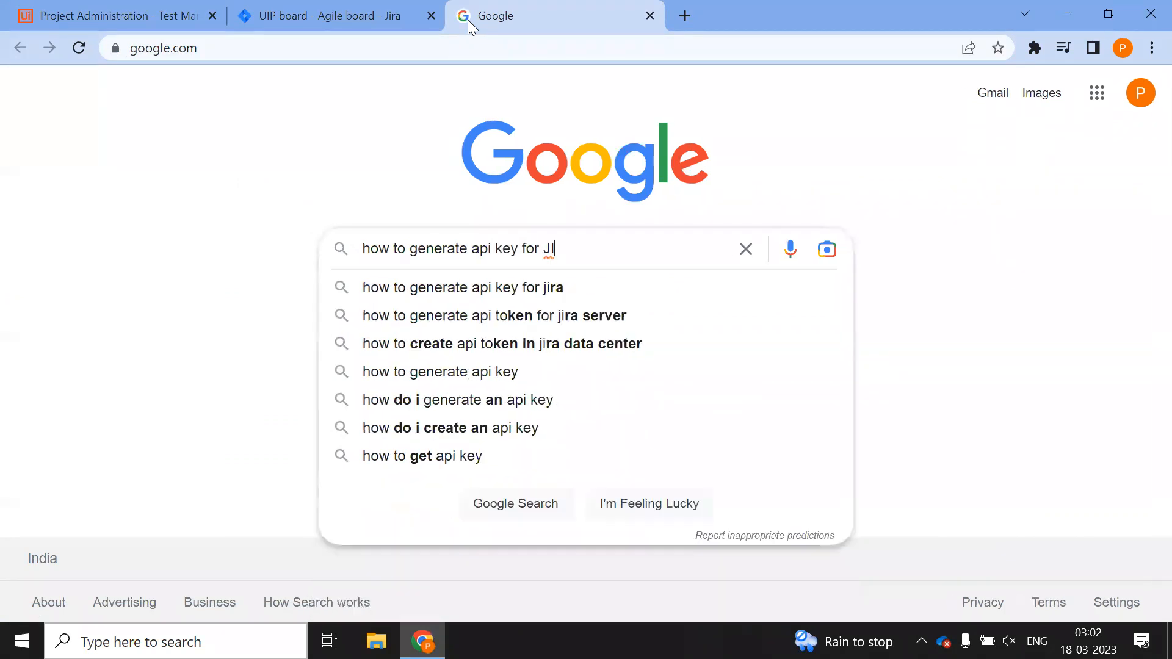
key("Down")
key("Down")
key("Up")
key("Return")
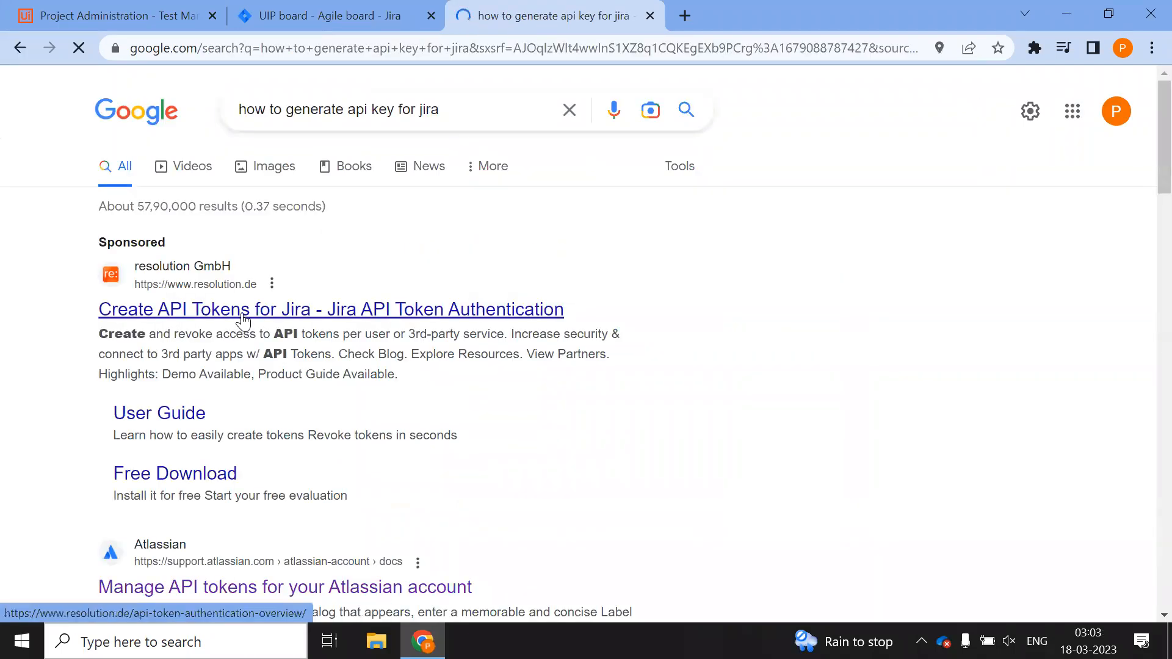
Open Atlassian's API token guide and follow its link to the account API tokens page
scroll(397, 329, "down", 3)
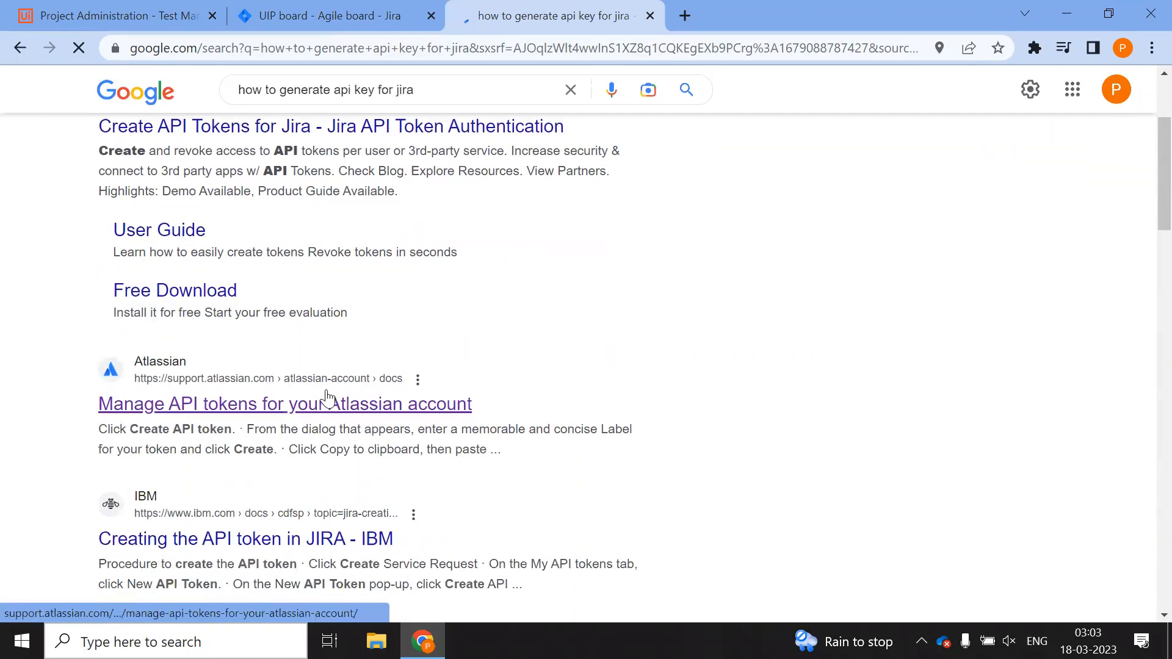
left_click(312, 417)
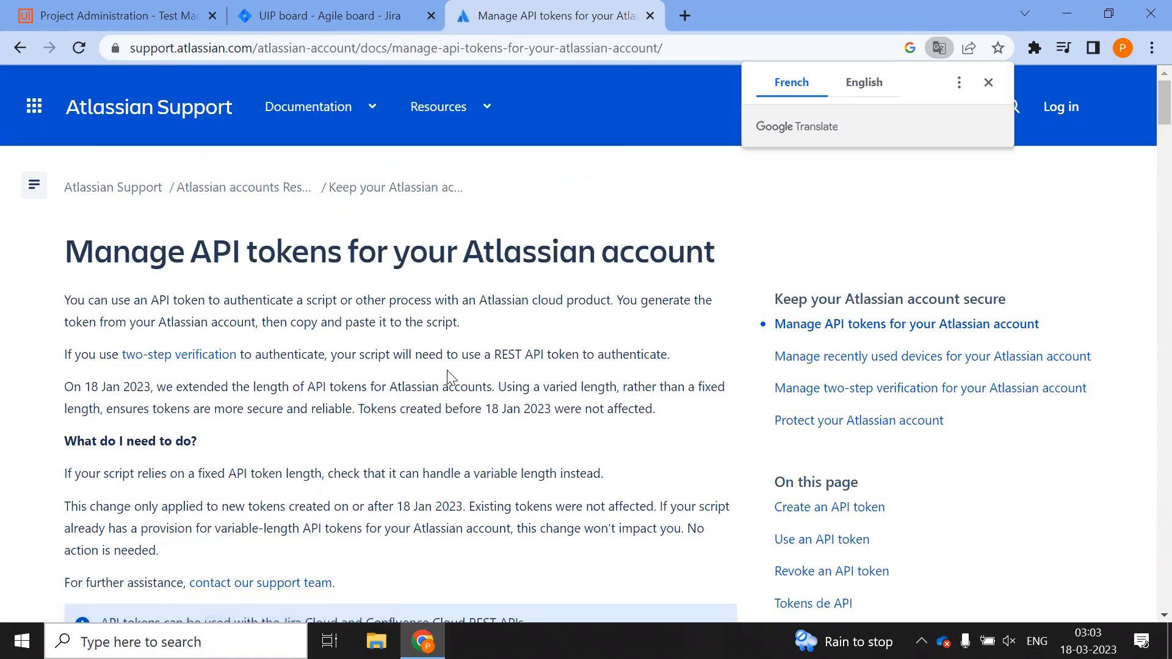
scroll(447, 370, "down", 5)
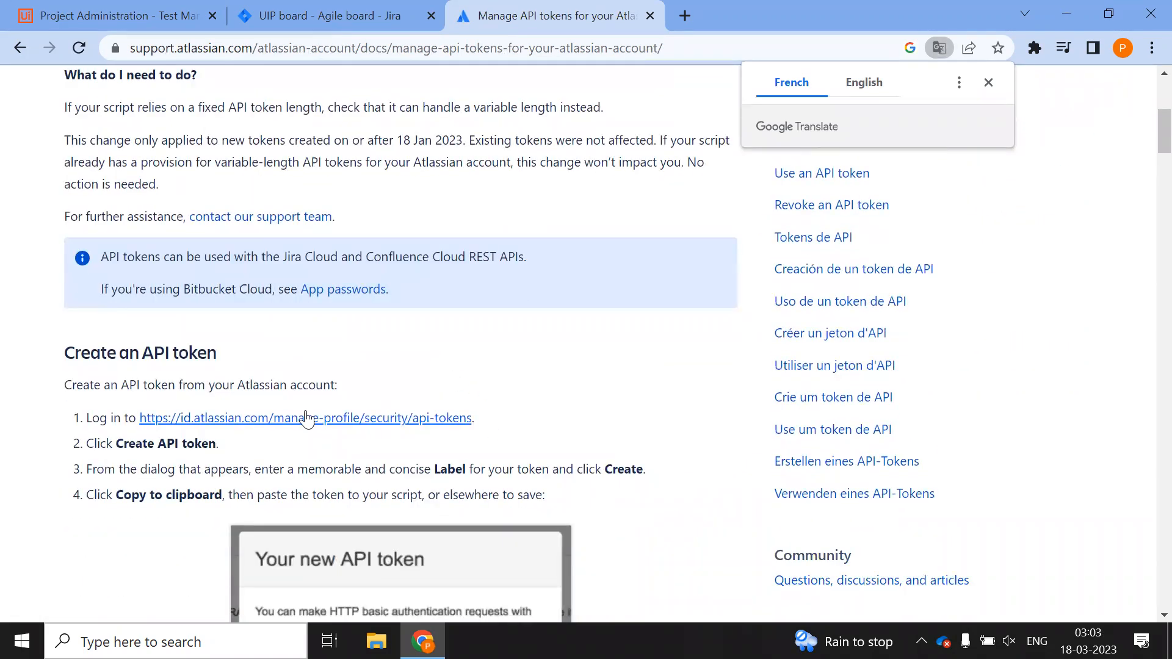
left_click(306, 416)
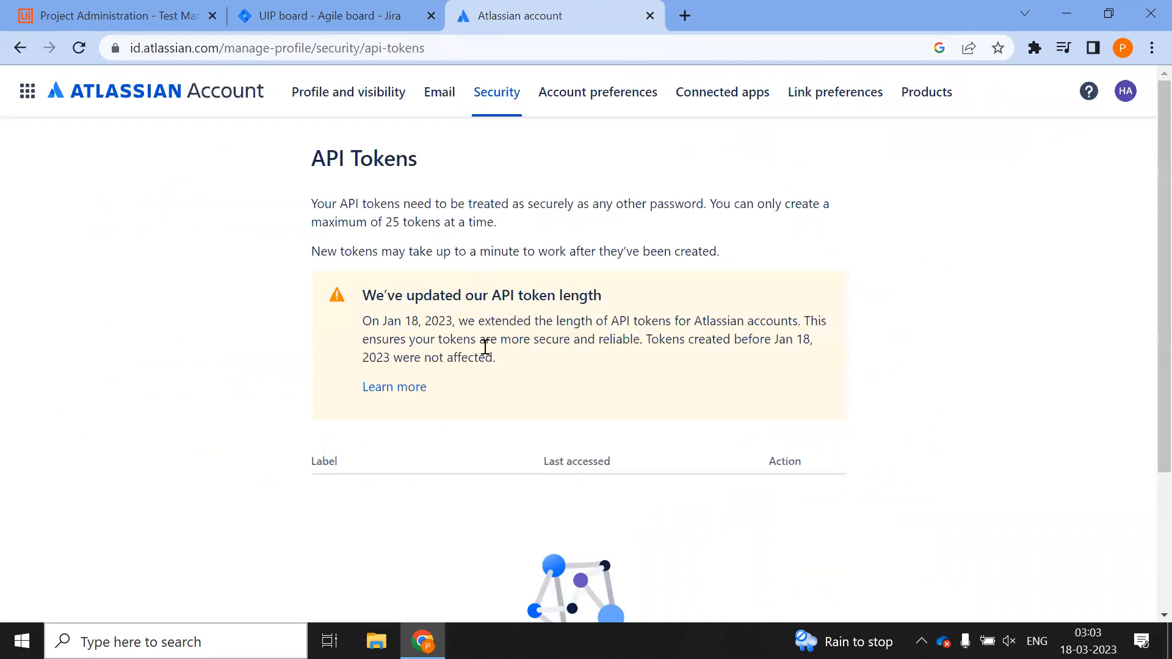
Create an API token labelled UiPathTest, copy it, and return to Test Manager
scroll(477, 349, "down", 3)
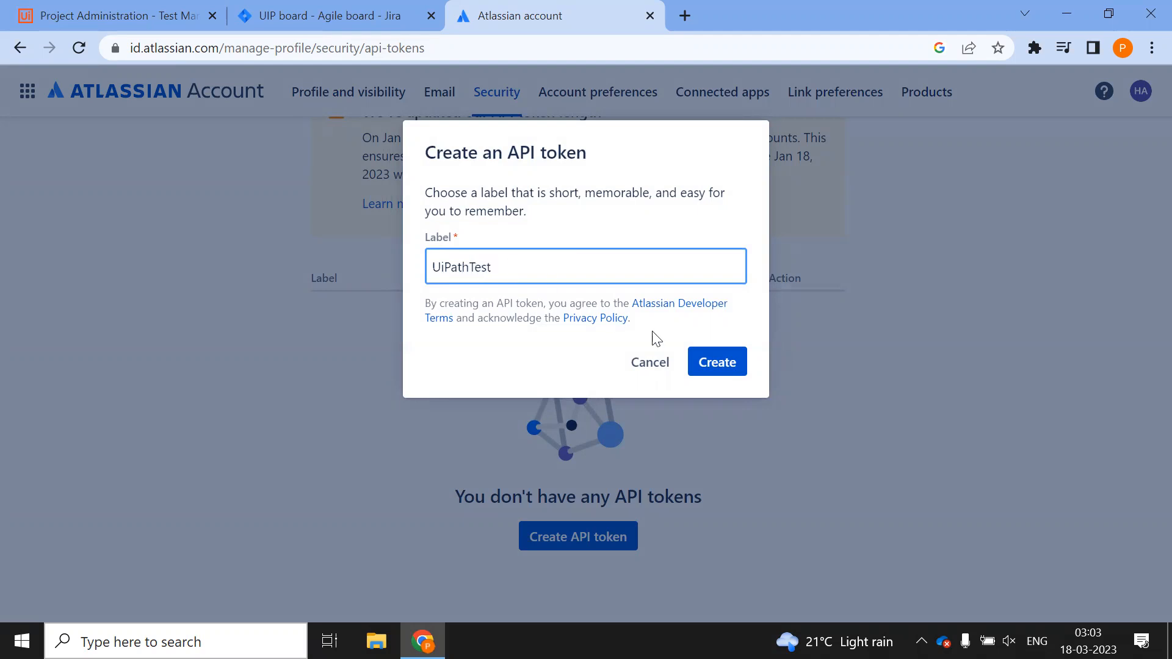
left_click(722, 359)
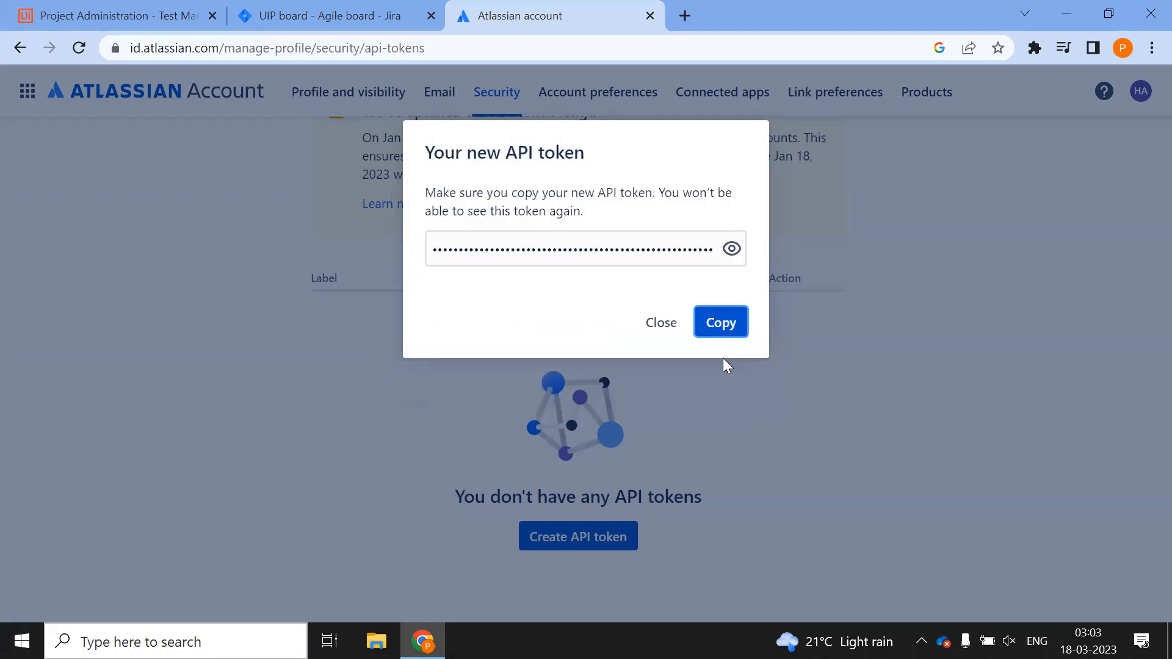
left_click(703, 324)
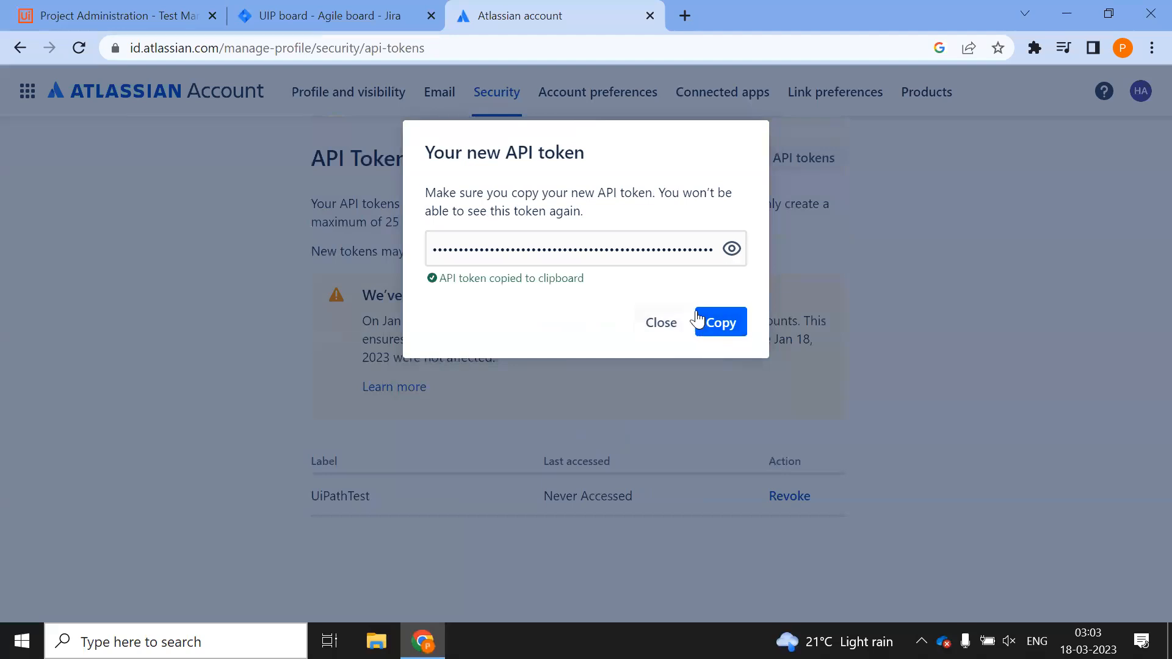
left_click(157, 9)
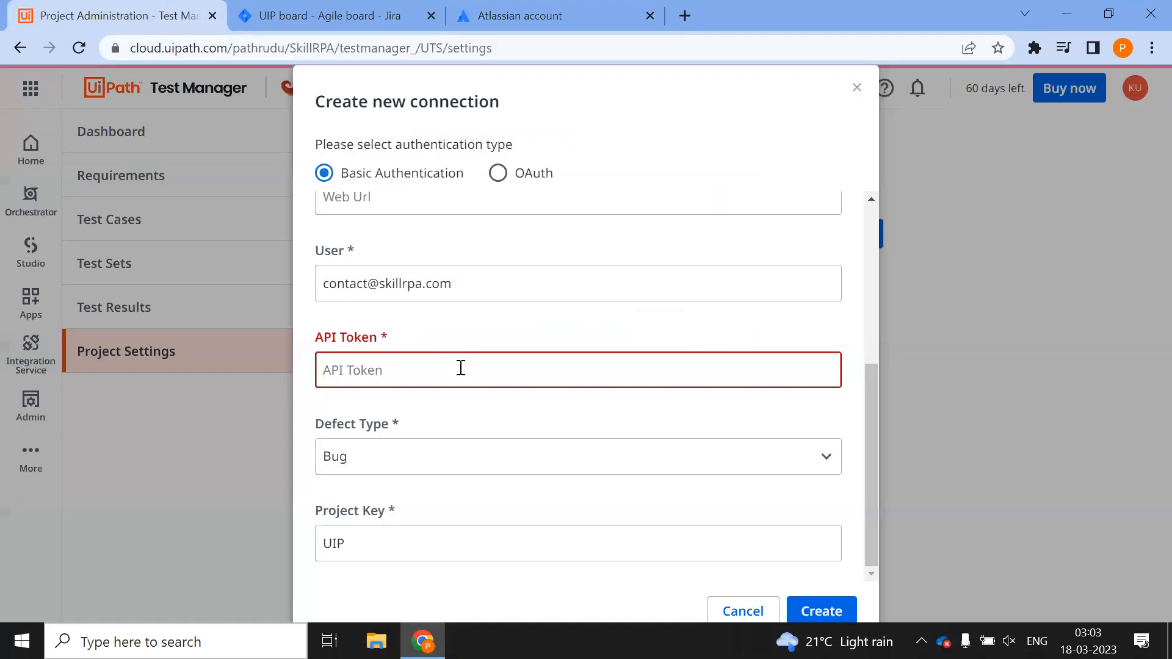
Paste the API token, then create and save the HappyAutomation Jira connection
key("ctrl+v")
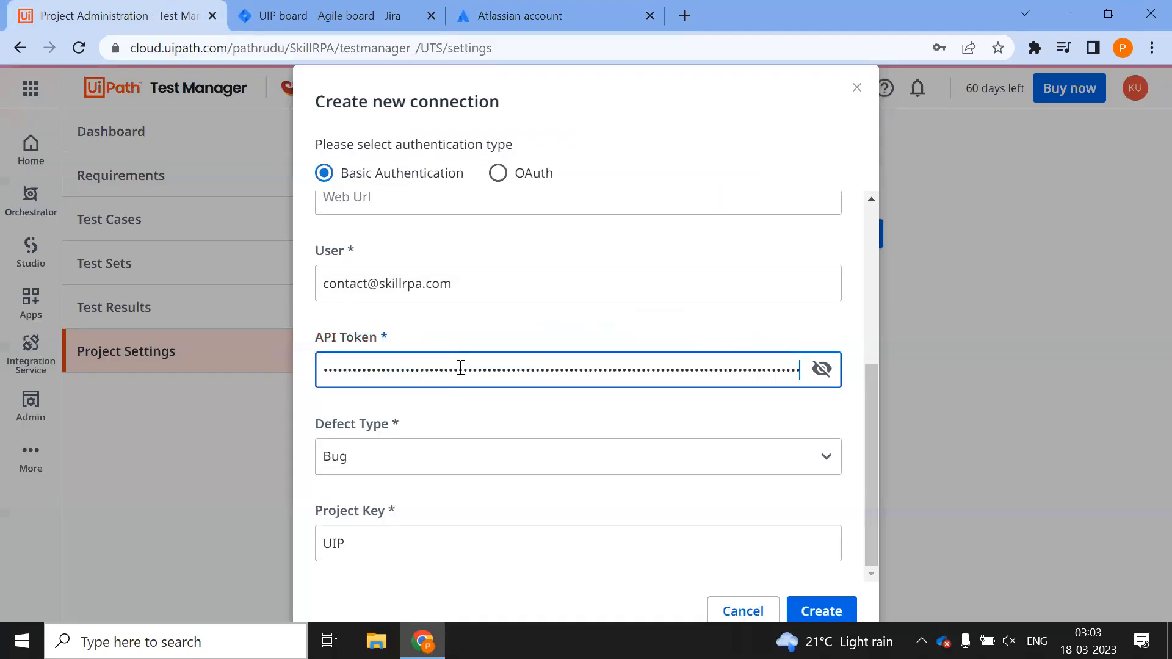
left_click(829, 611)
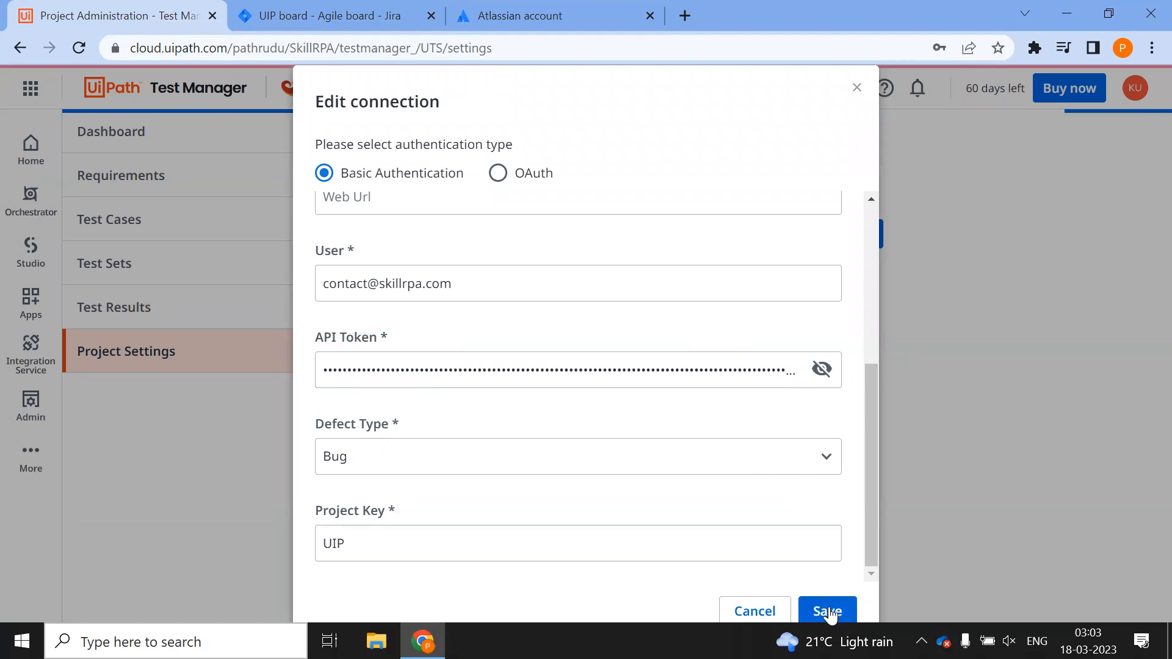
left_click(829, 611)
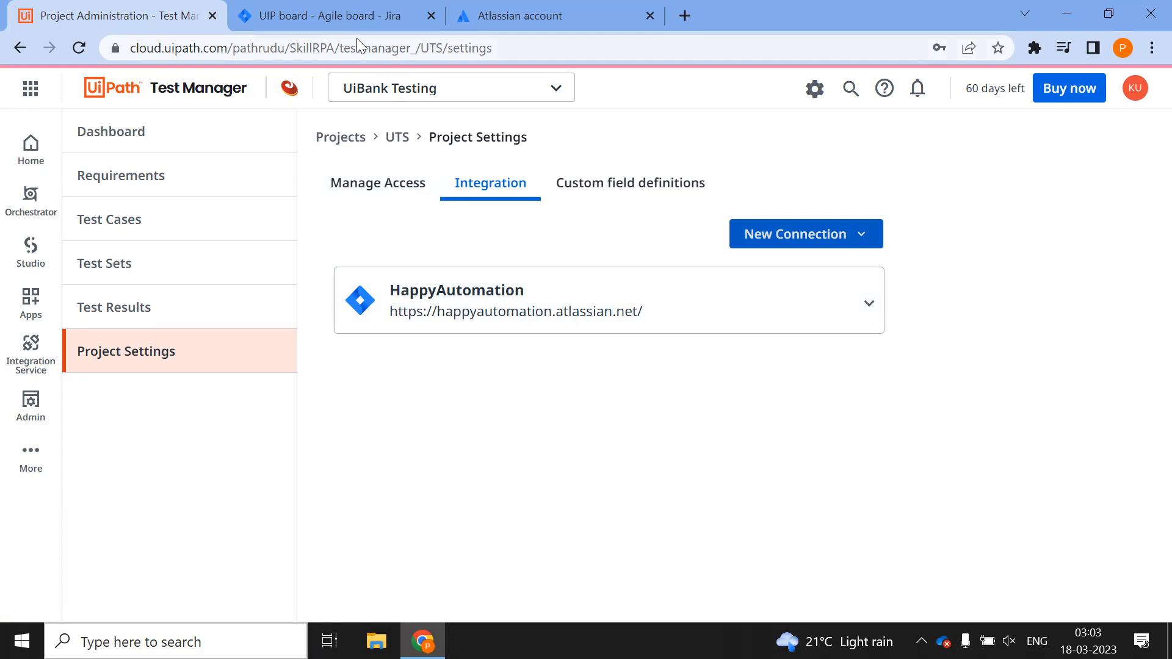
left_click(329, 15)
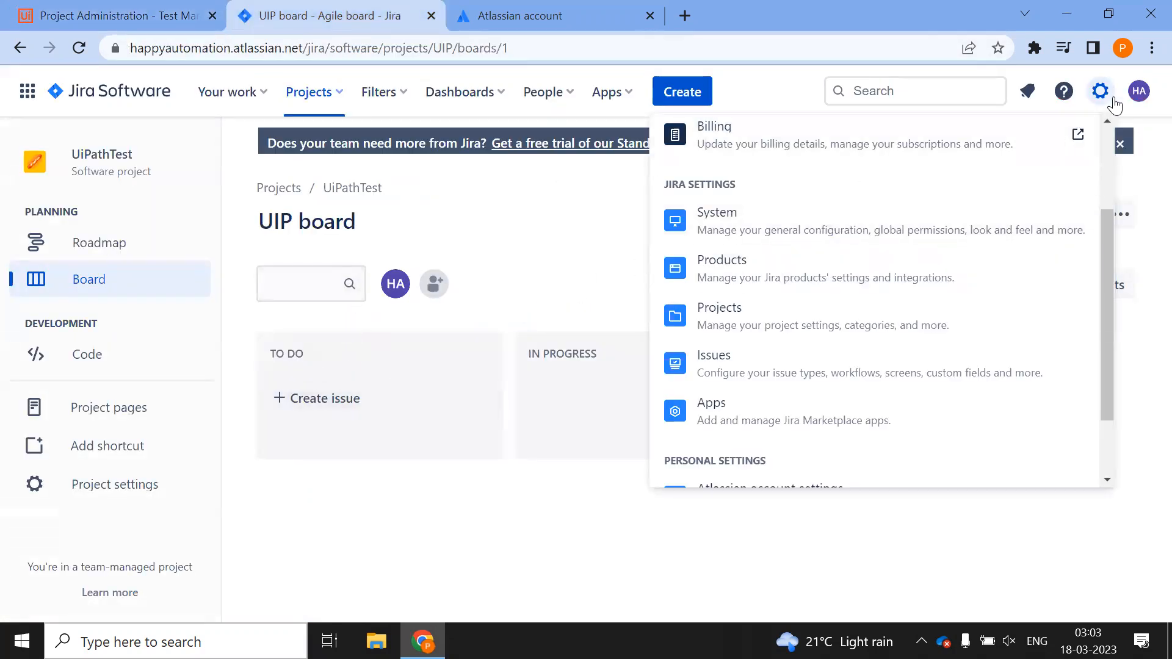
Search the Marketplace for 'UiPath' and open the UiPath Test Manager for Jira Cloud app page
left_click(780, 419)
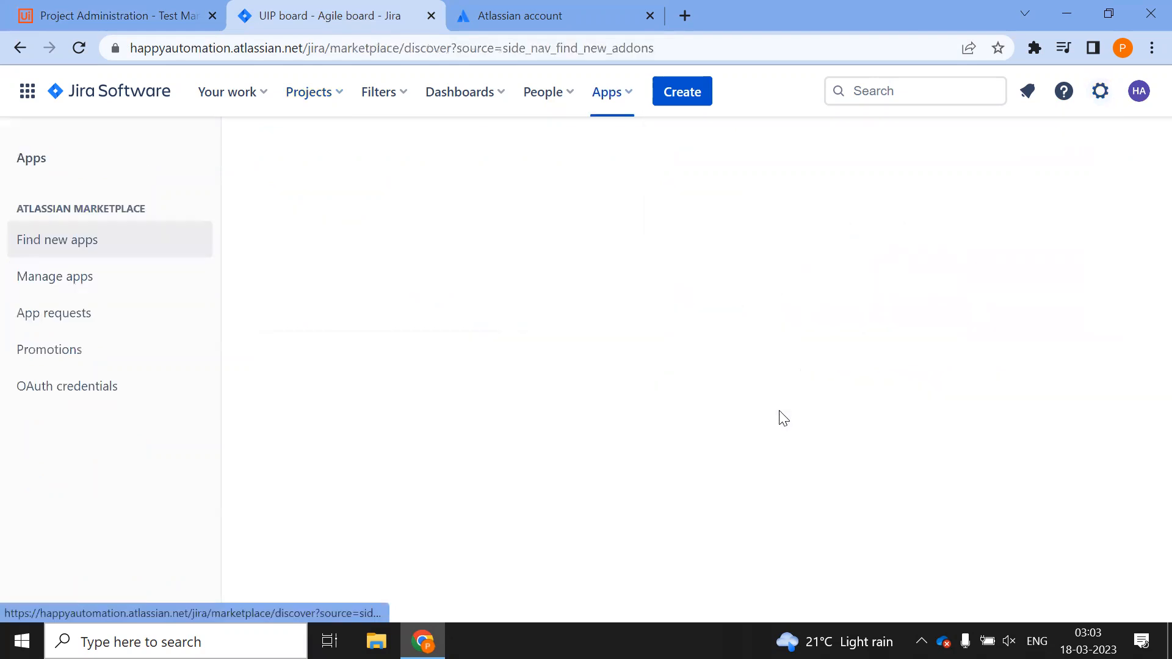
left_click(414, 288)
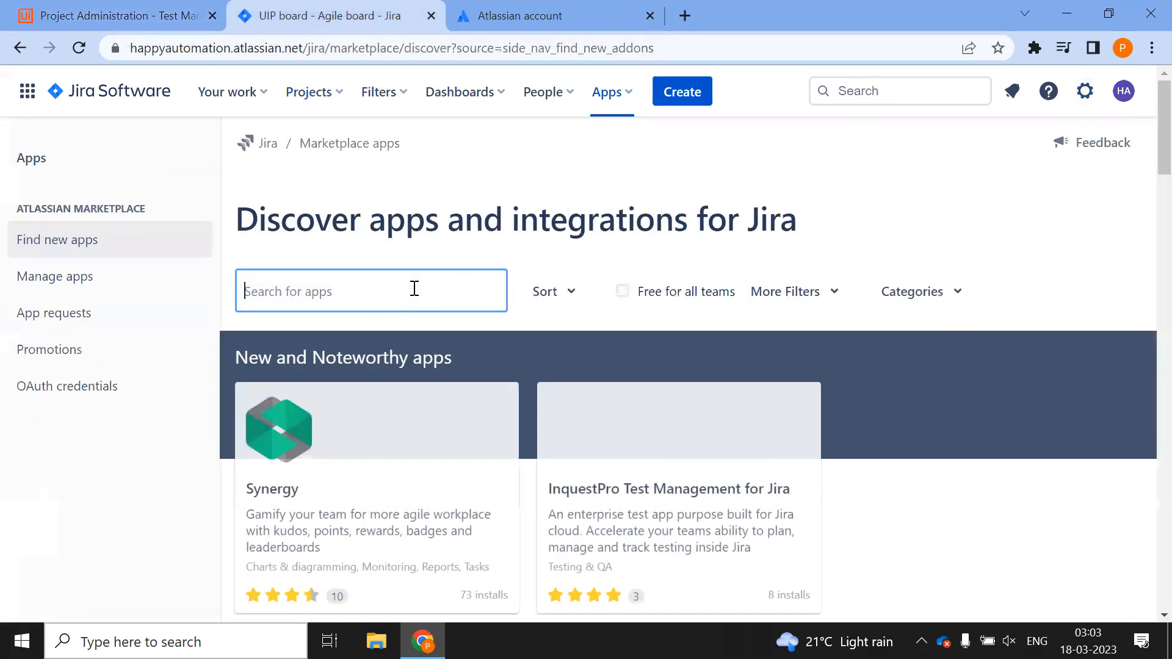
type("UiPath")
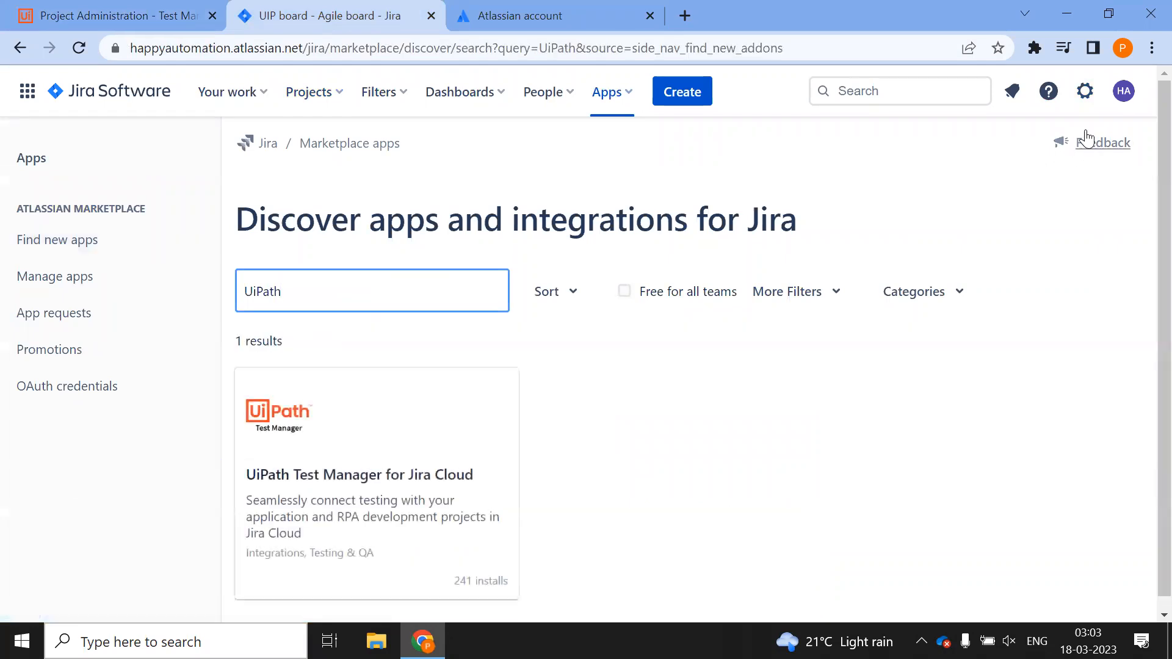
left_click(1085, 94)
scroll(788, 408, "down", 4)
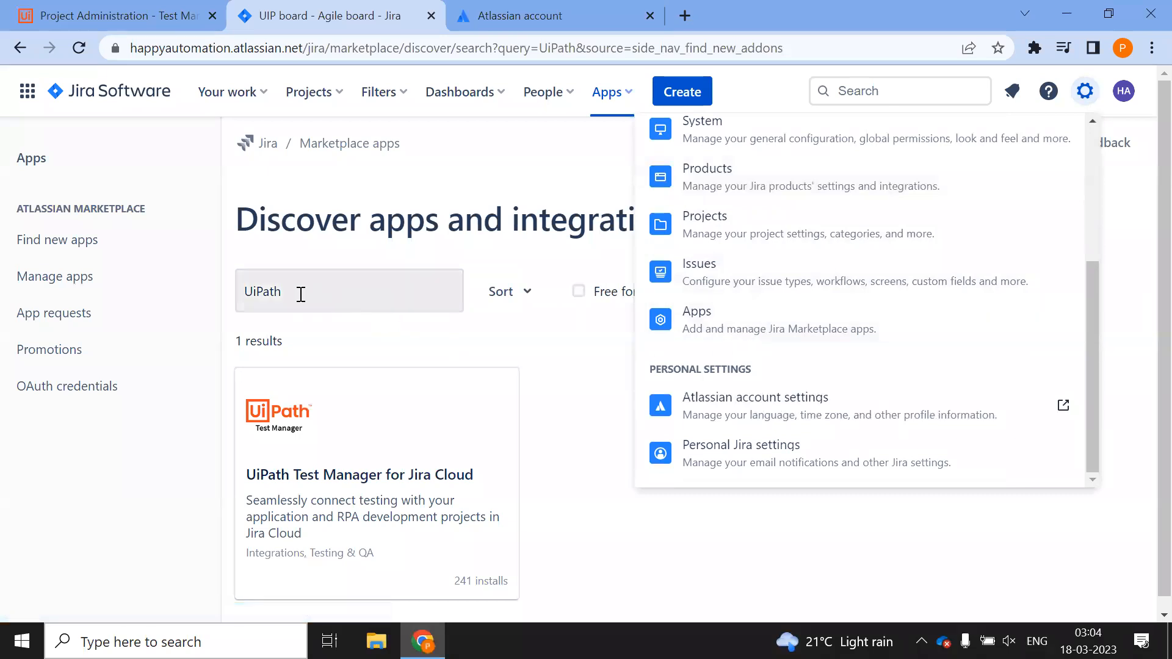
left_click(394, 336)
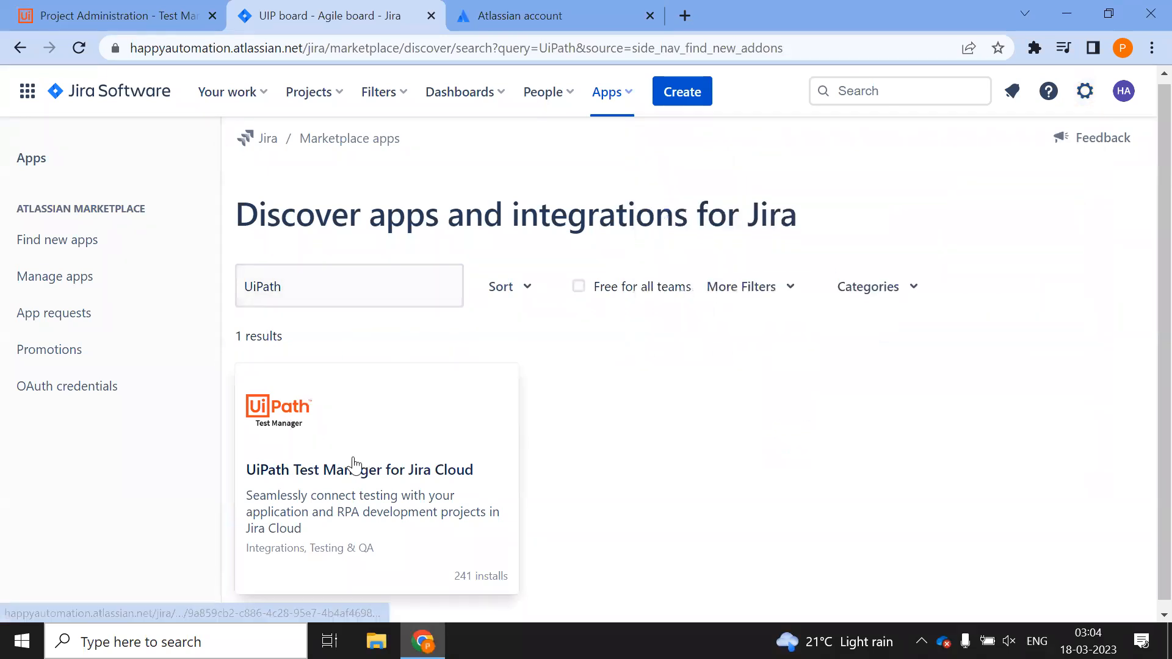
scroll(329, 476, "down", 1)
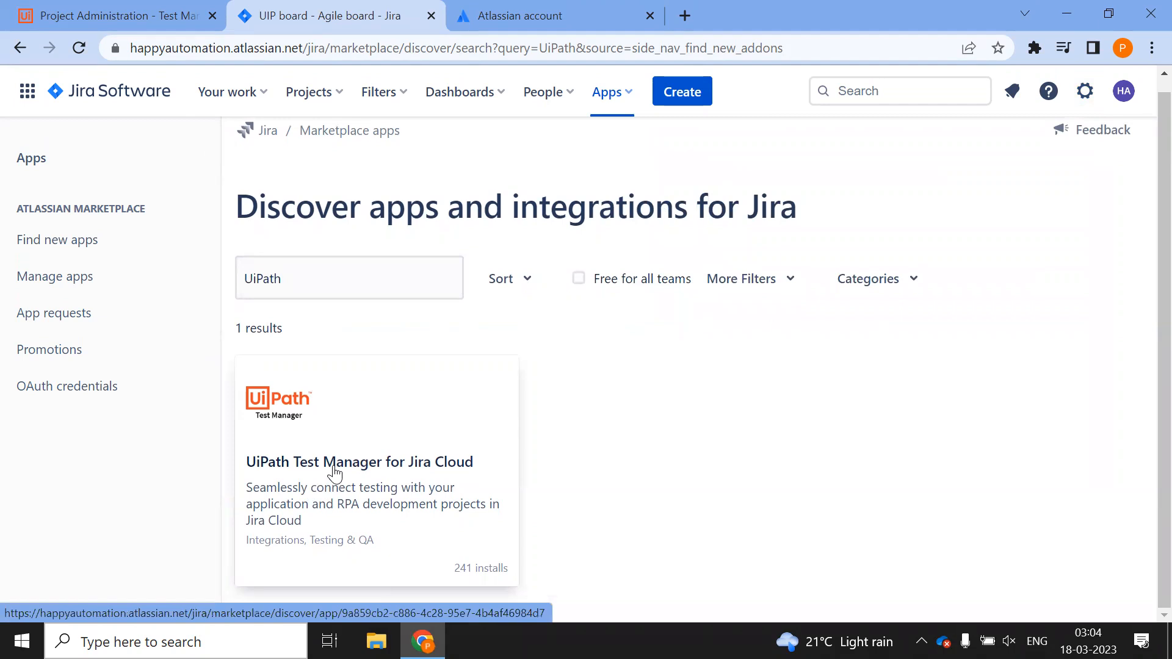
left_click(335, 471)
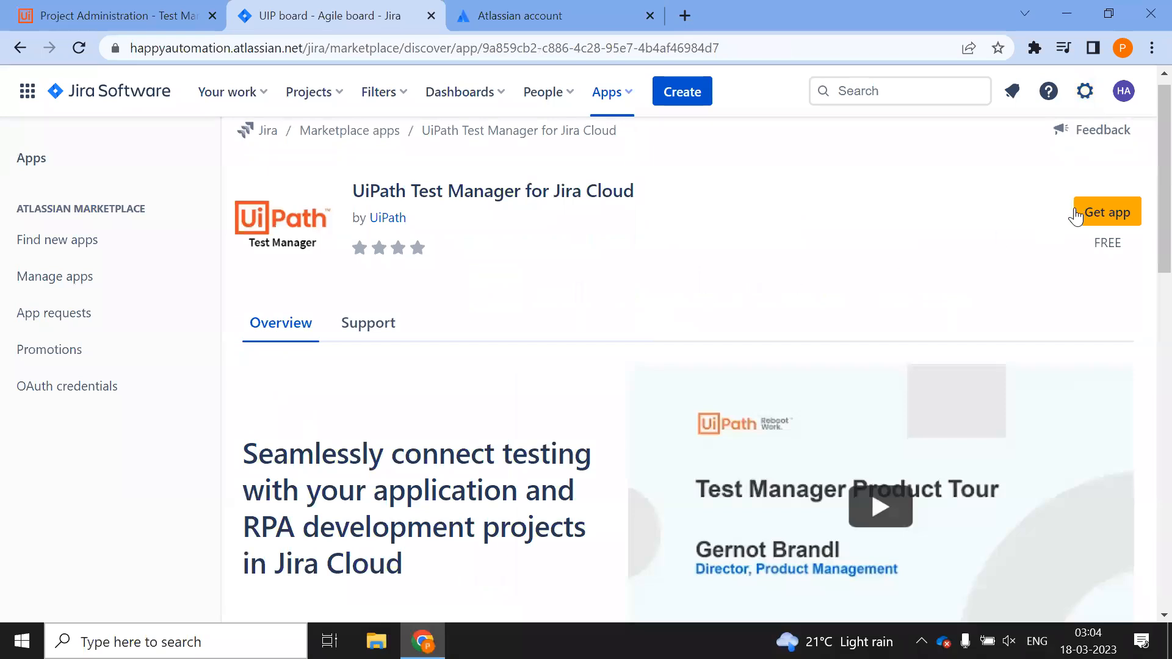
Install the UiPath Test Manager for Jira Cloud app via Get app and Get it now
left_click(1095, 208)
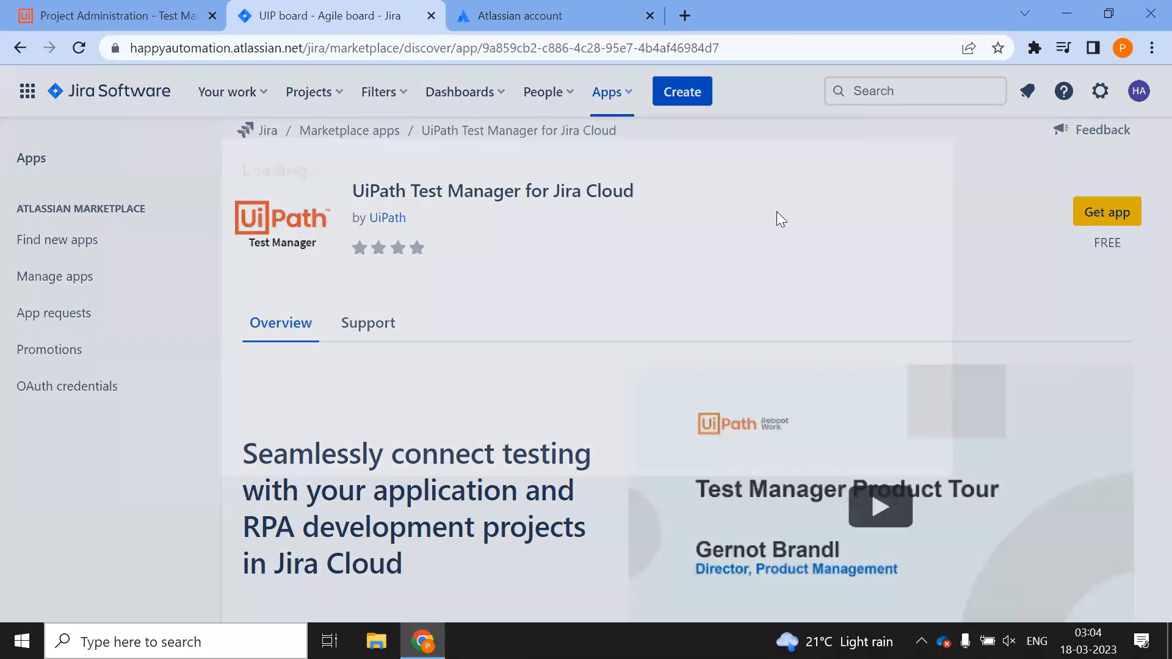
left_click(831, 529)
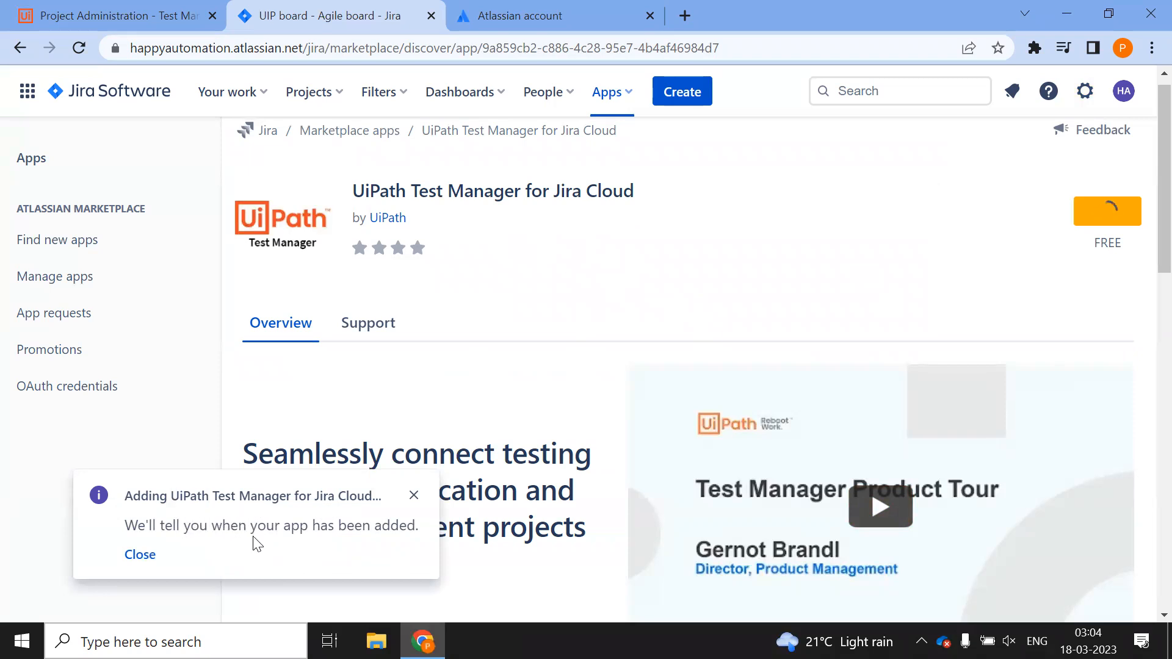
left_click(132, 557)
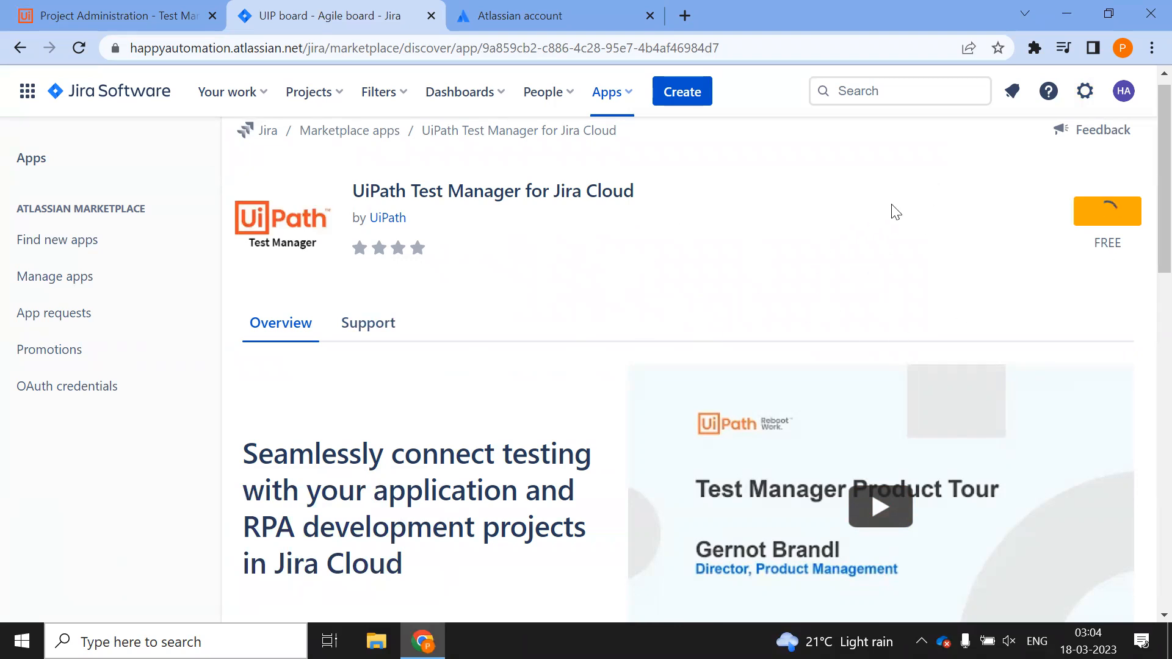
left_click(292, 93)
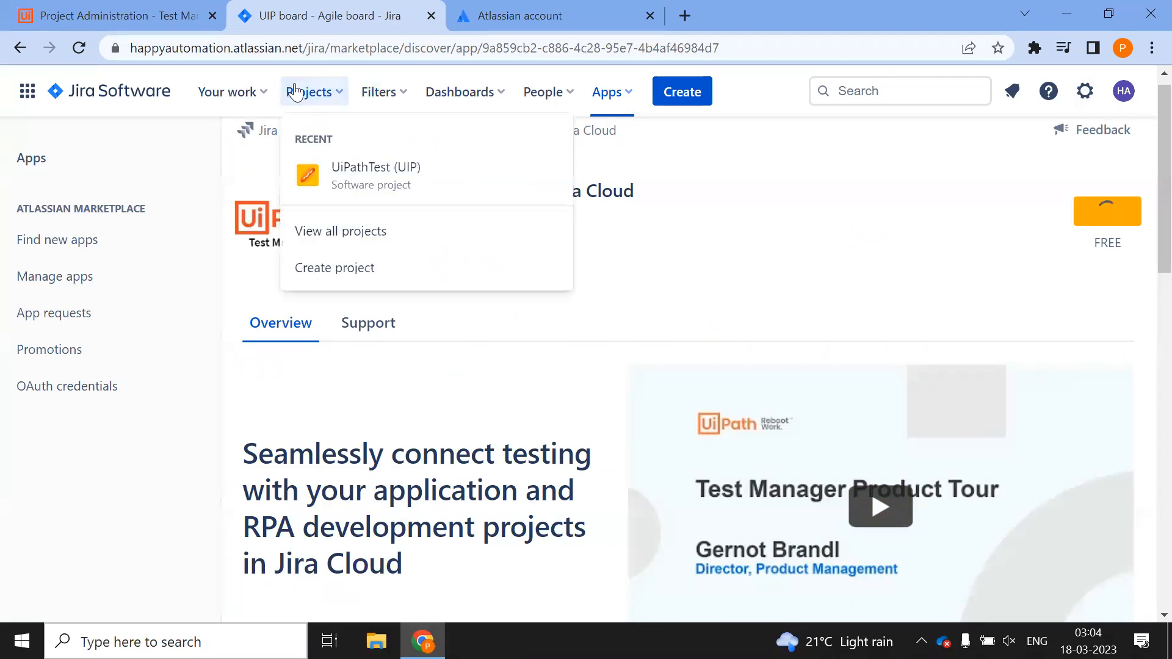
Check the installed UiPath Test Manager app under Apps > Manage your apps
left_click(368, 176)
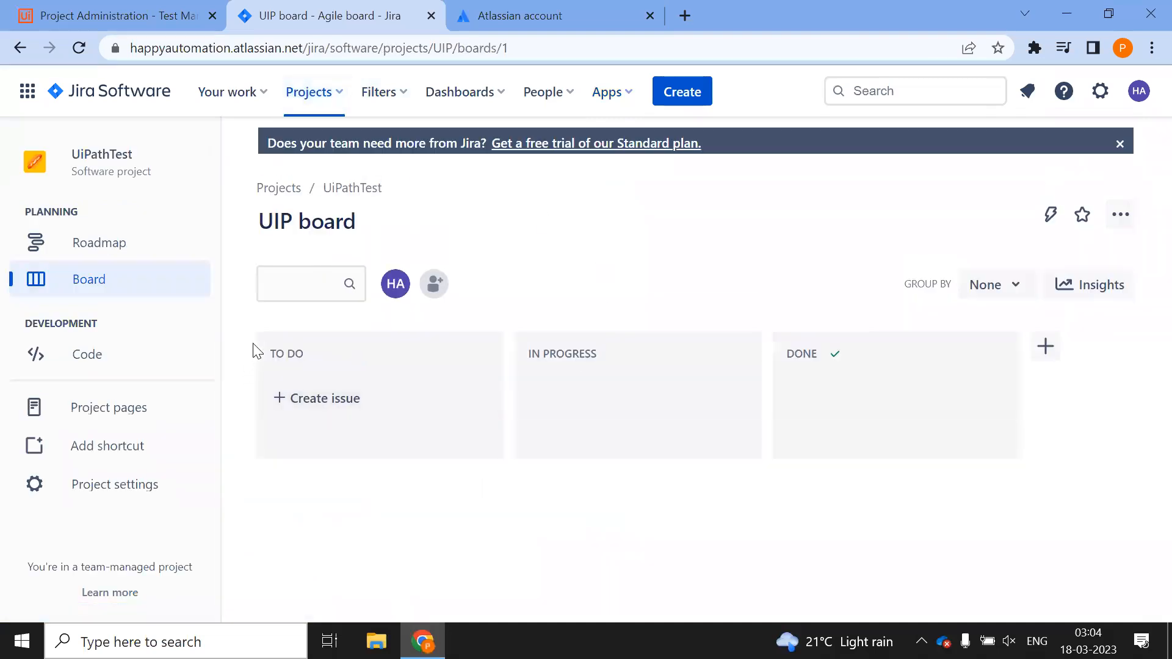
left_click(624, 92)
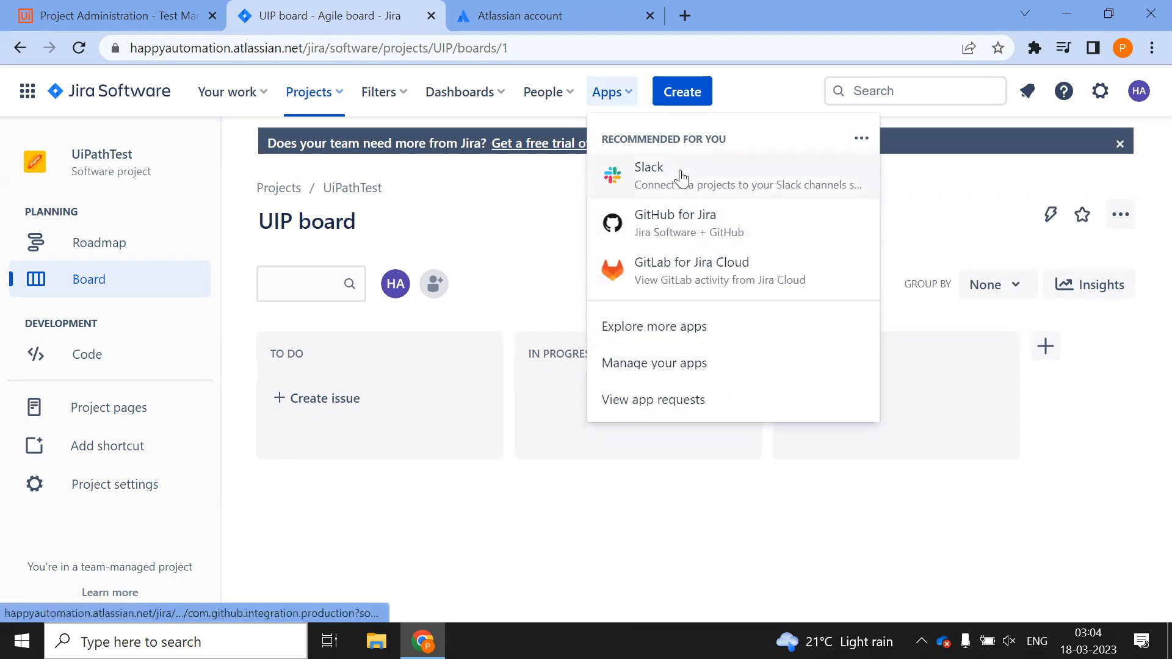
left_click(677, 365)
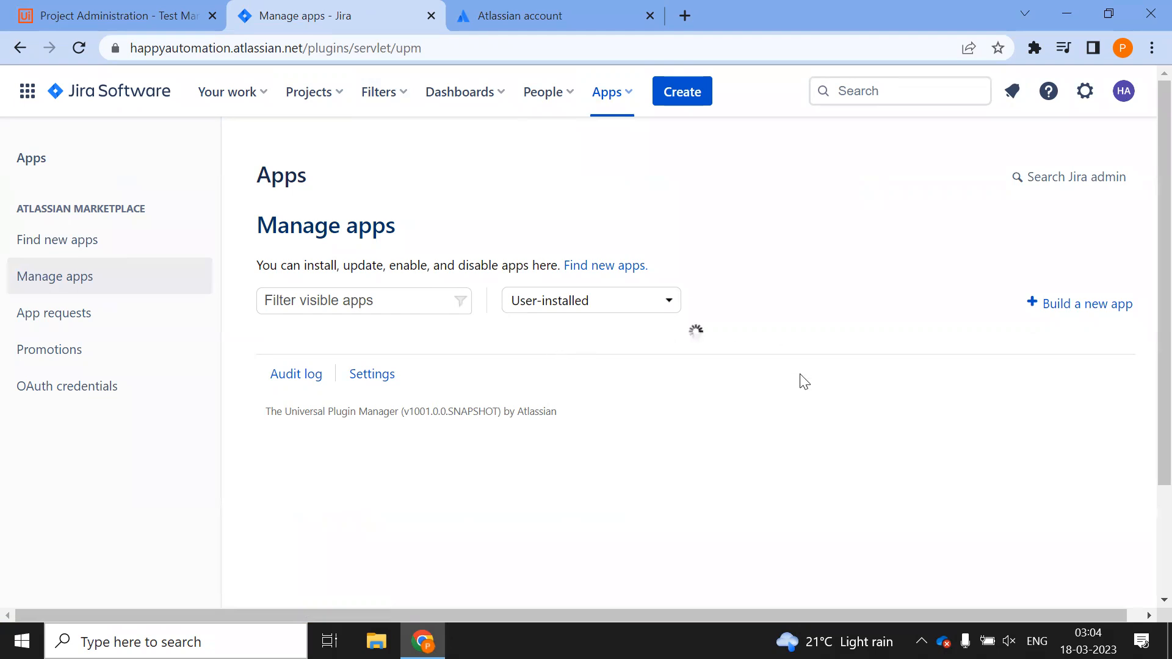
Close the API token dialog and open UiPath Test Manager from the UiPathTest project board
left_click(638, 18)
left_click(661, 322)
left_click(312, 13)
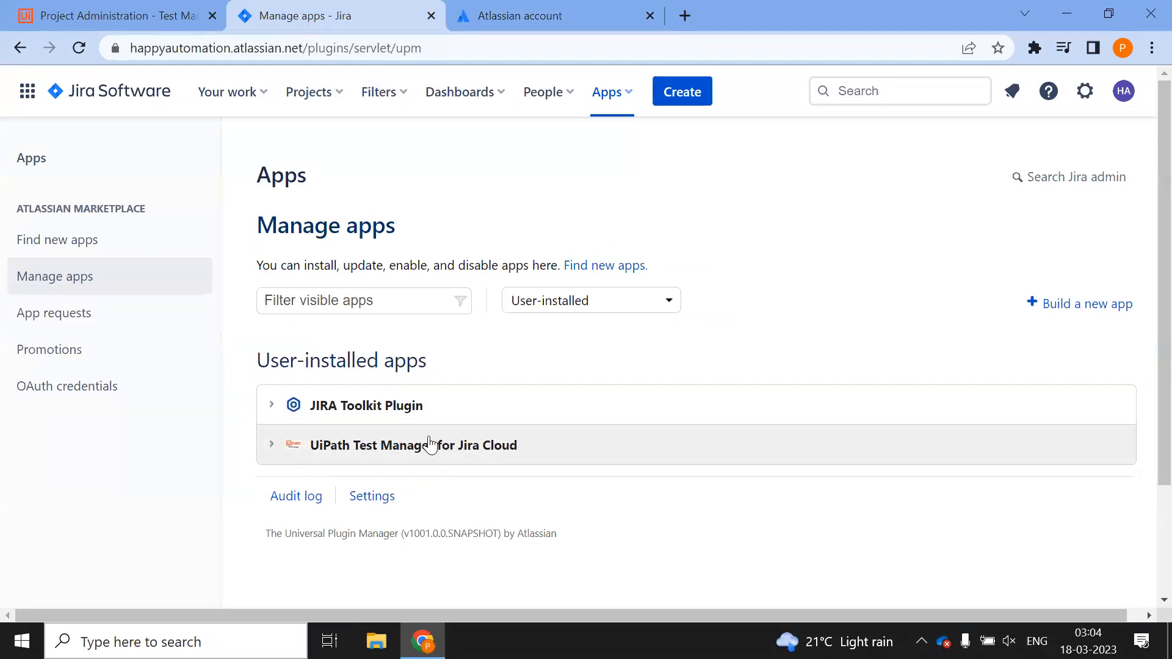
left_click(309, 96)
left_click(353, 165)
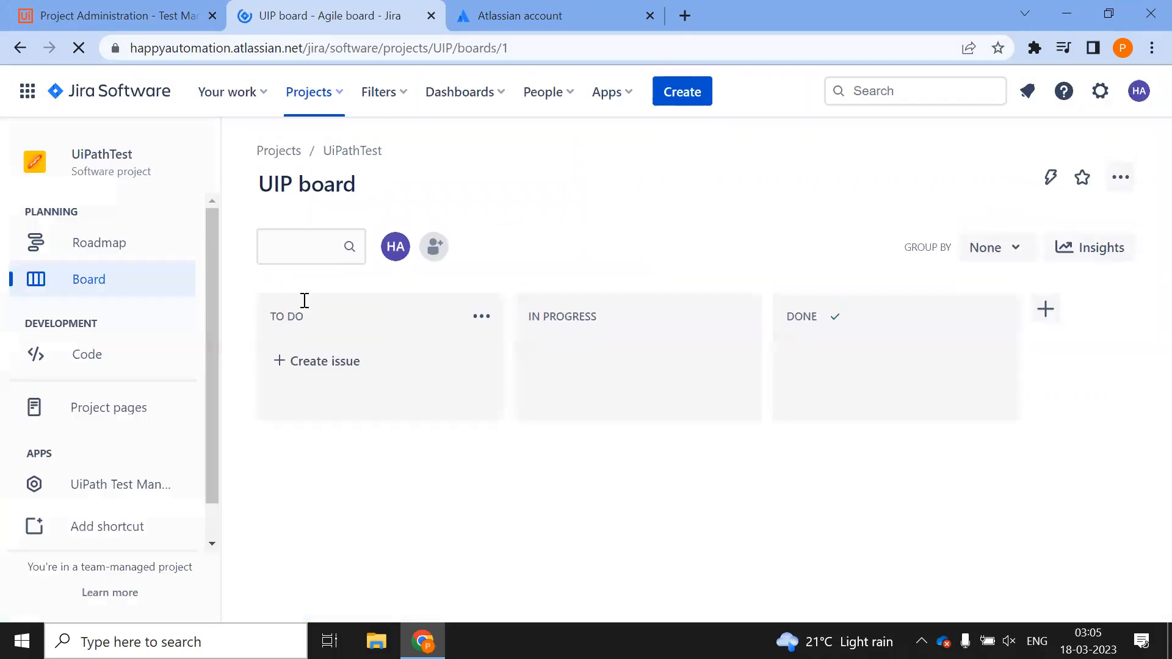
left_click(77, 483)
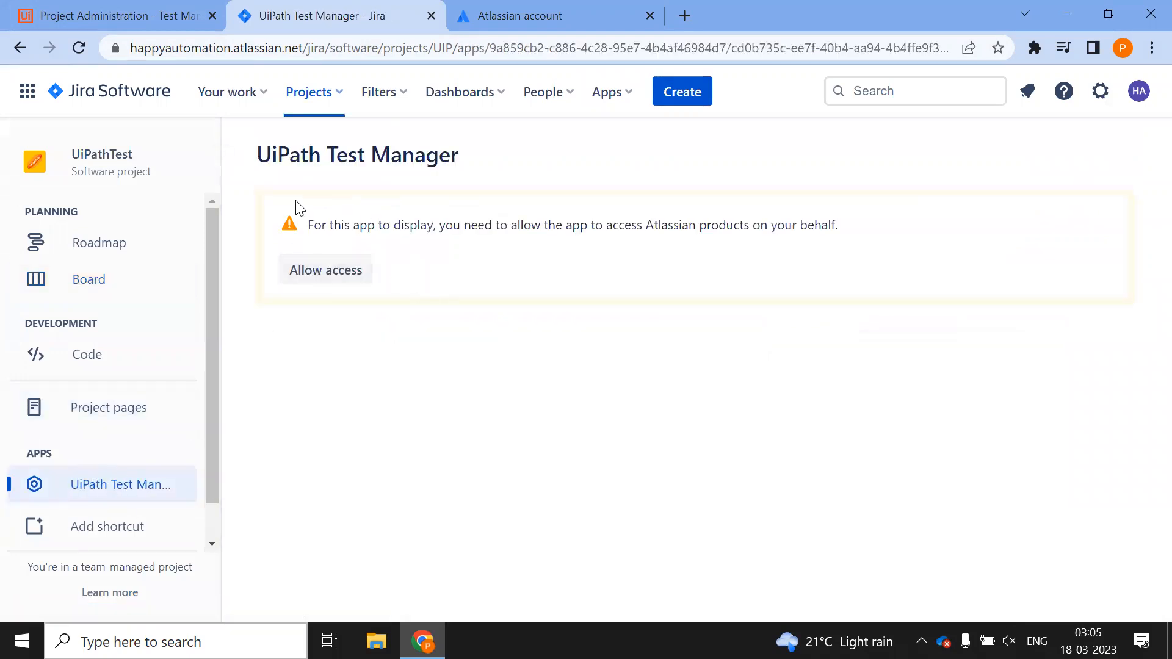
Allow the UiPath Test Manager app access and accept its authorization for the site
left_click(318, 278)
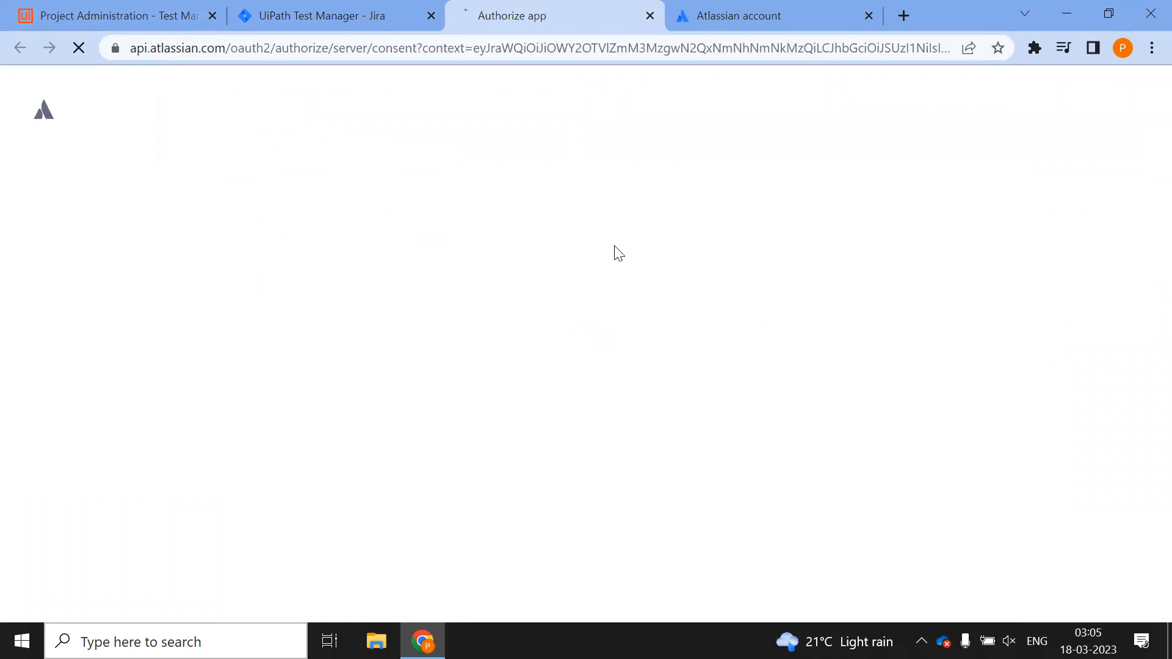
scroll(557, 413, "down", 6)
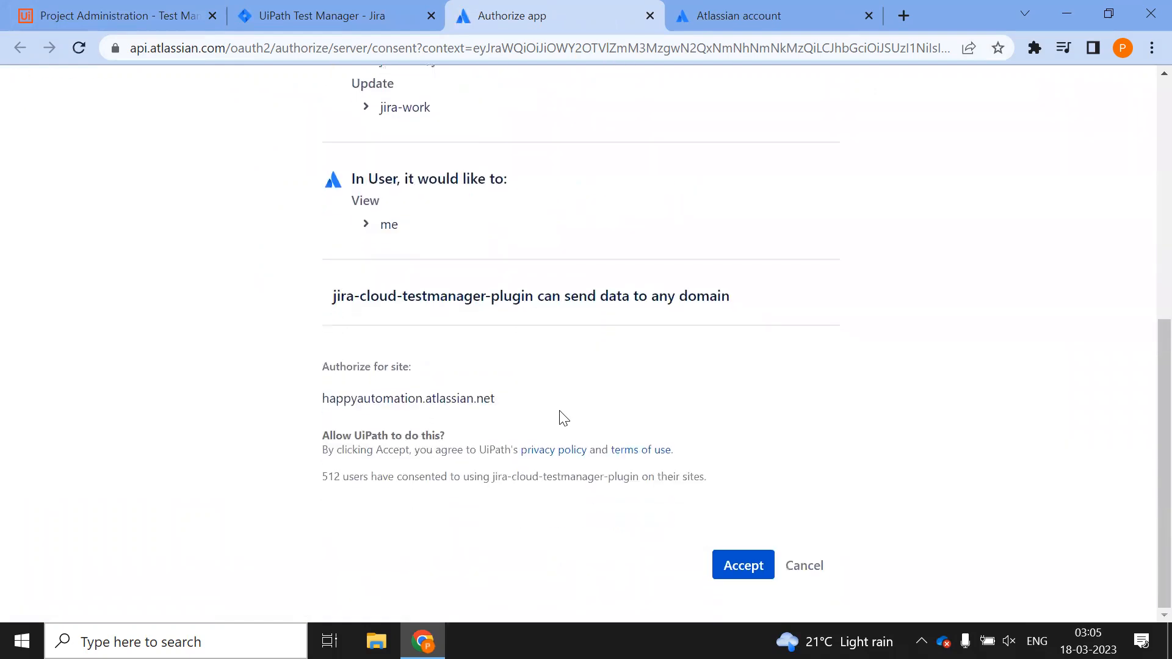
left_click(769, 565)
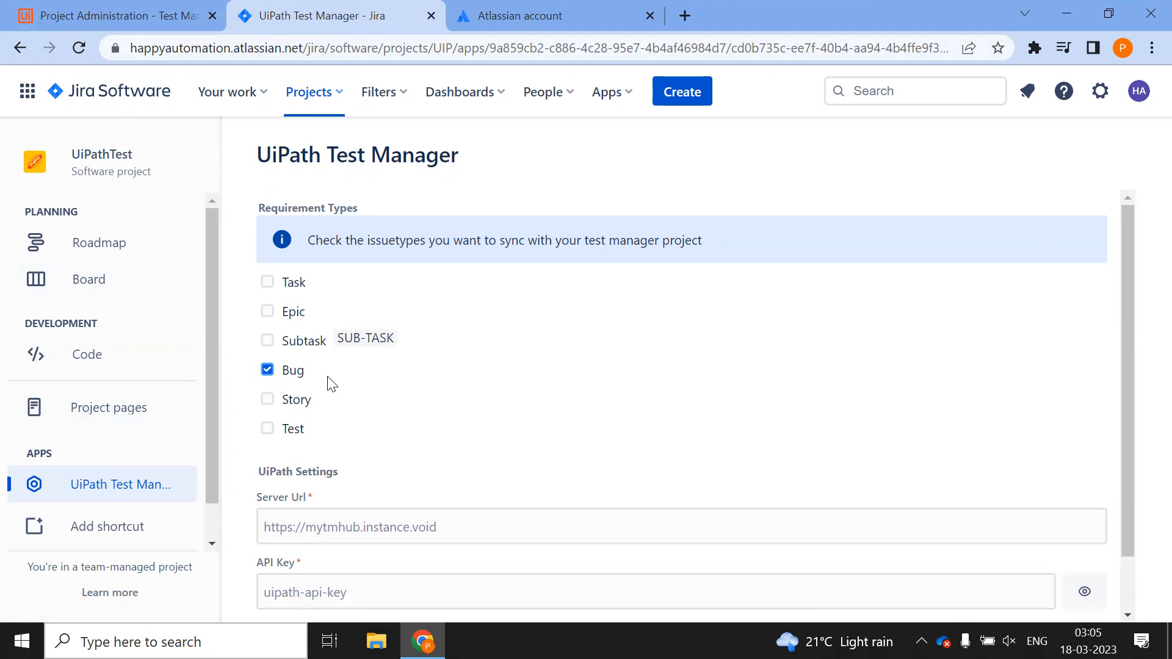
Stop syncing Bug issues and paste the HappyAutomation connection's Jira Cloud API key into API Key
left_click(268, 371)
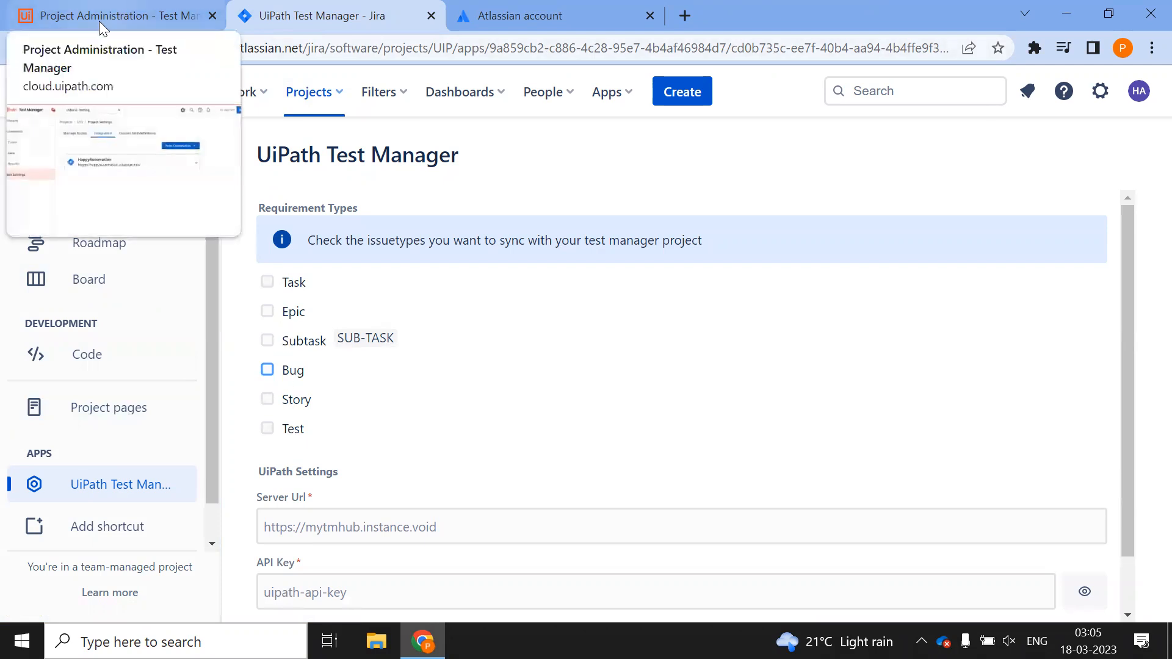
left_click(129, 19)
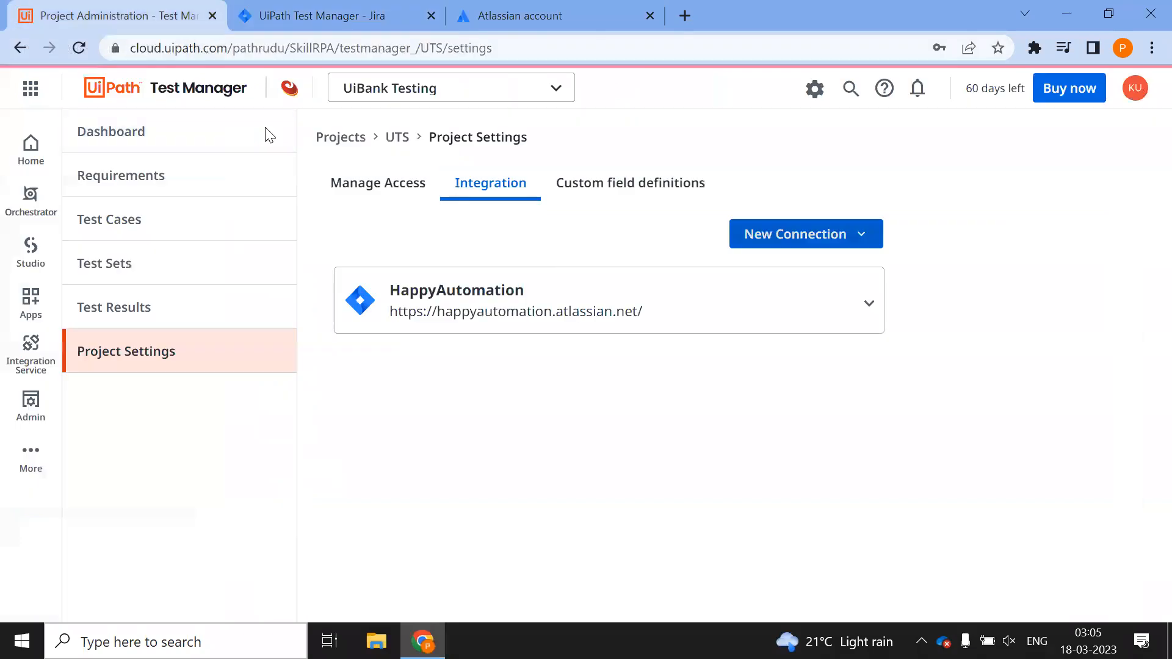
left_click(871, 299)
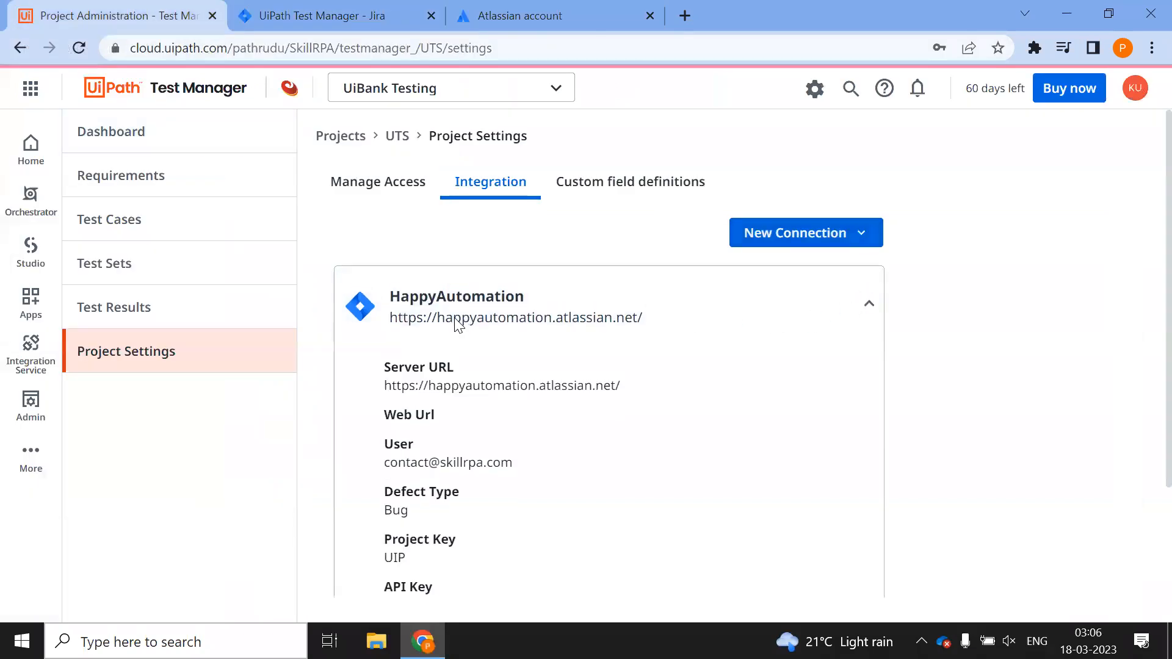
scroll(456, 327, "down", 2)
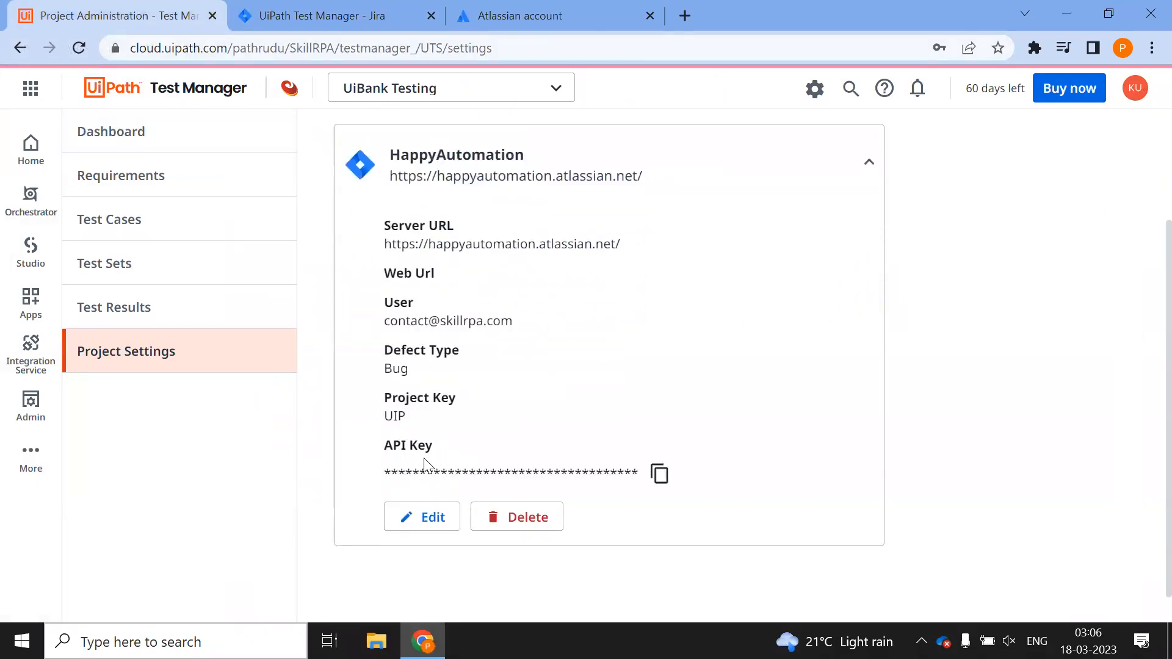
left_click(659, 474)
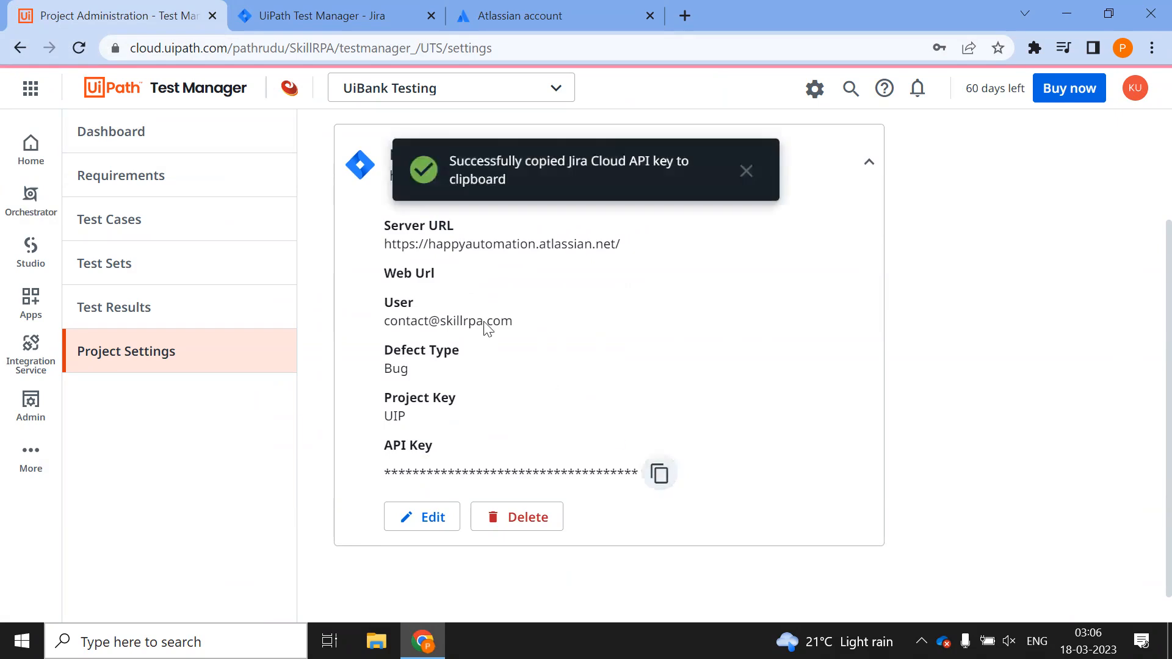
left_click(255, 22)
scroll(385, 373, "down", 1)
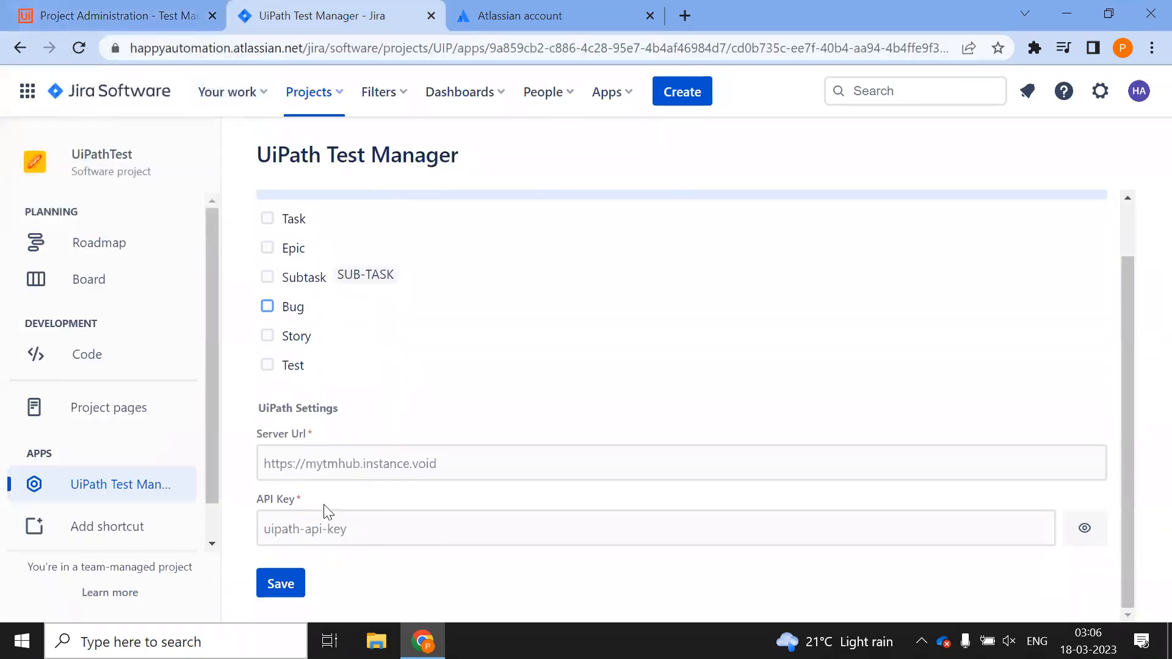
left_click(309, 529)
key("ctrl+v")
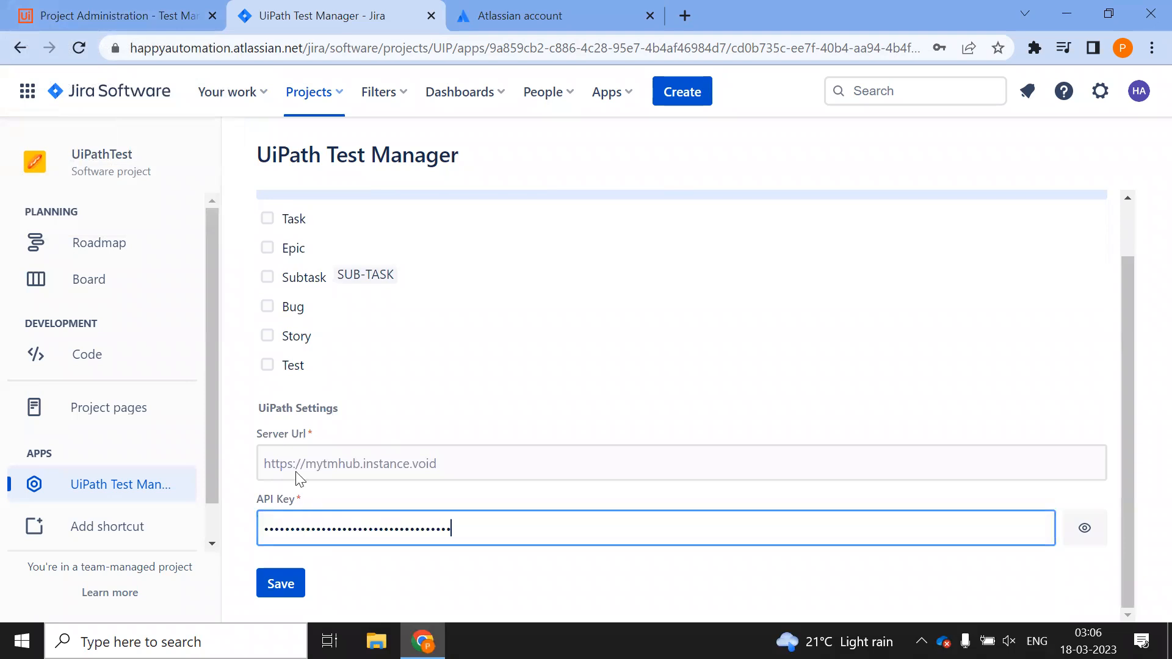
Copy the Test Manager web address up to testmanager_ into Jira's Server Url field
left_click(124, 27)
left_click(287, 45)
left_click(414, 48)
left_click(454, 49)
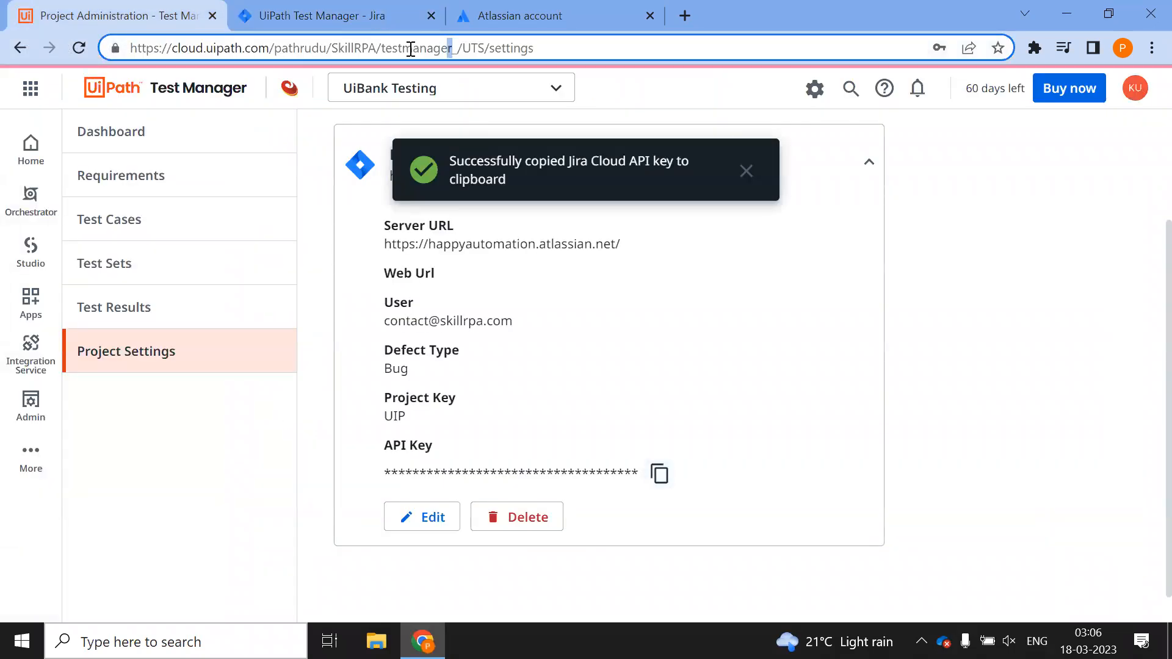
left_click_drag(459, 45, 98, 42)
left_click(300, 15)
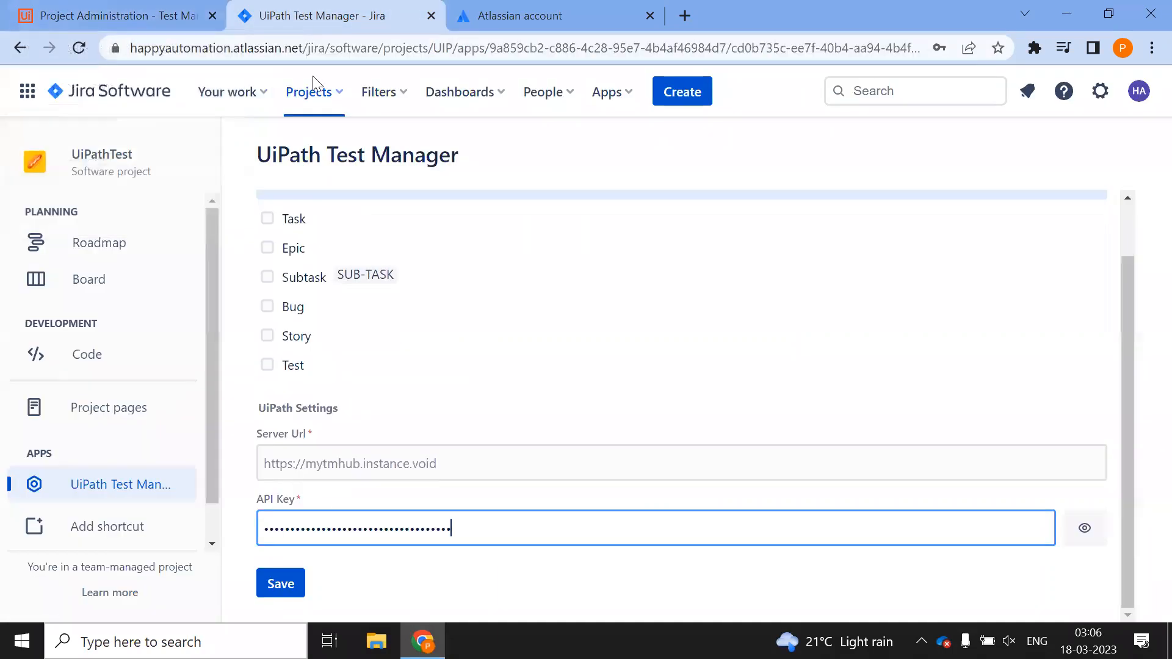
left_click(338, 462)
key("ctrl+v")
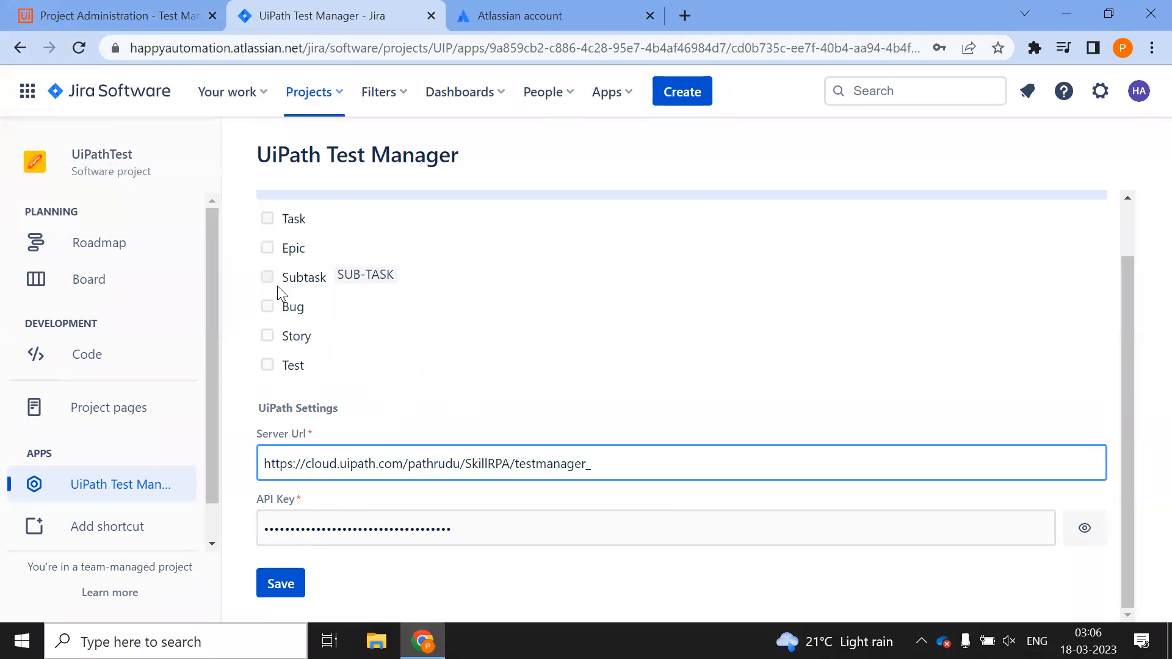
Check Test under Requirement Types and save the UiPath Test Manager app settings
left_click(267, 366)
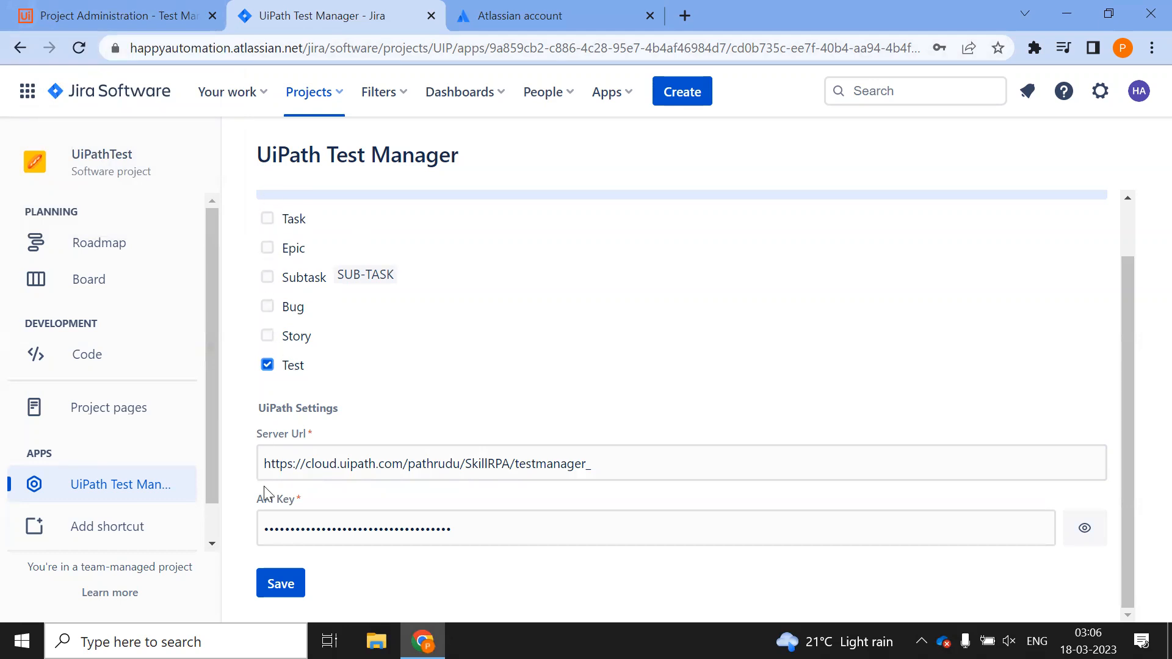
left_click(280, 585)
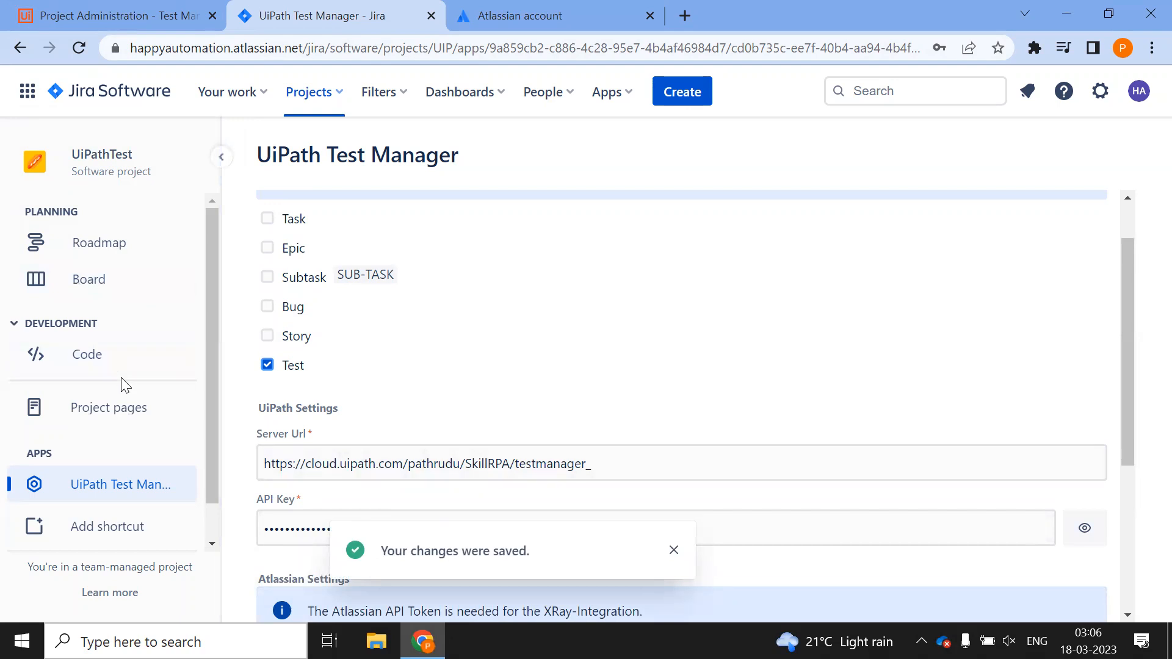
left_click(104, 17)
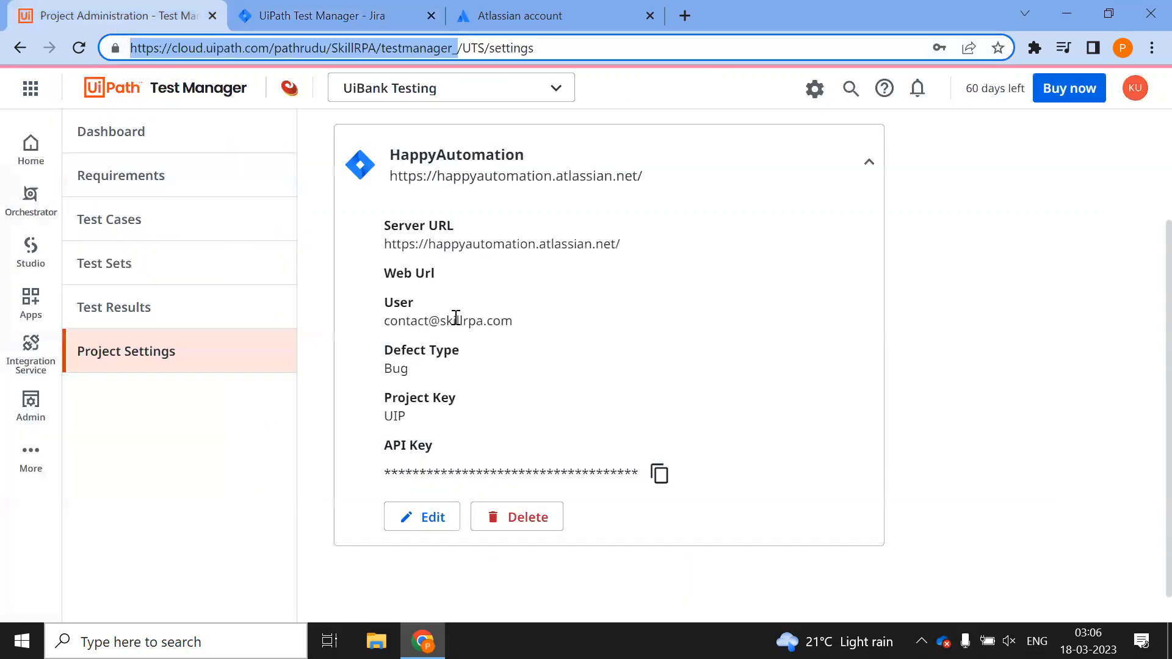
Confirm the UTS Requirements list shows 0 of 0, then open the UiPathTest Roadmap in Jira
left_click(120, 179)
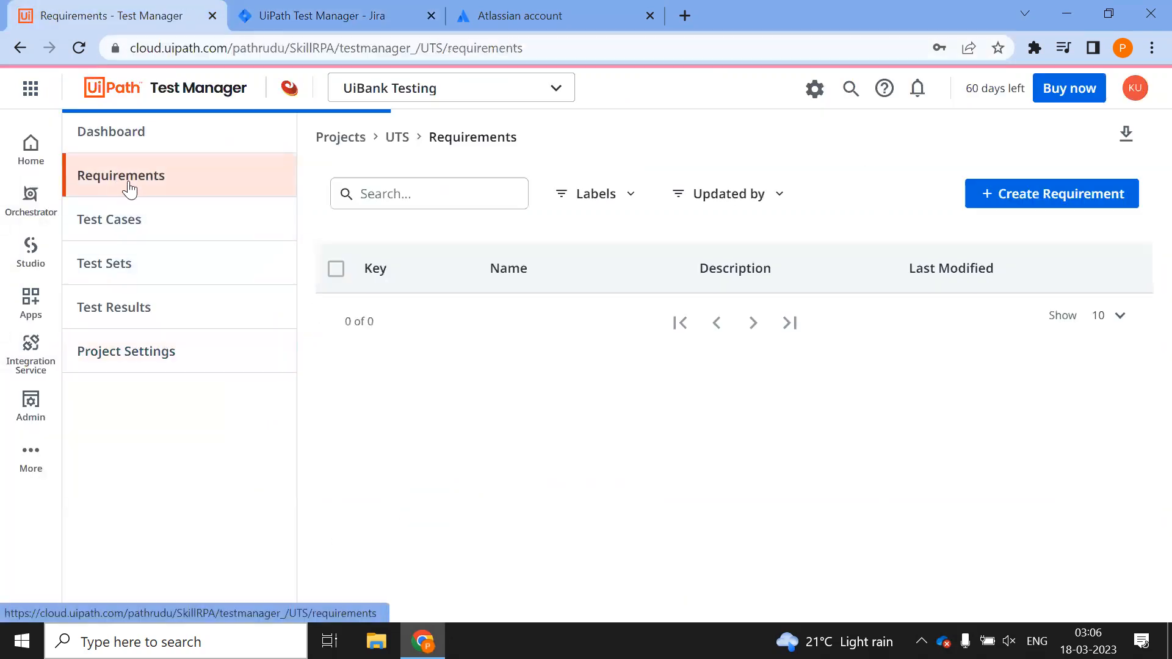
left_click(315, 14)
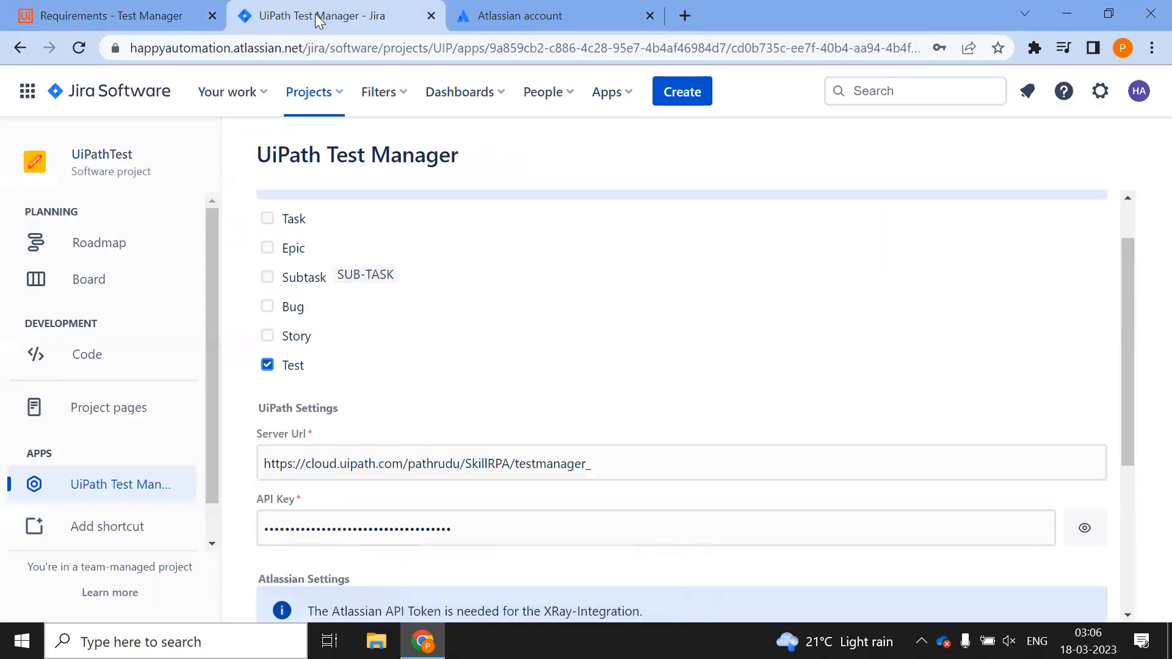
left_click(88, 15)
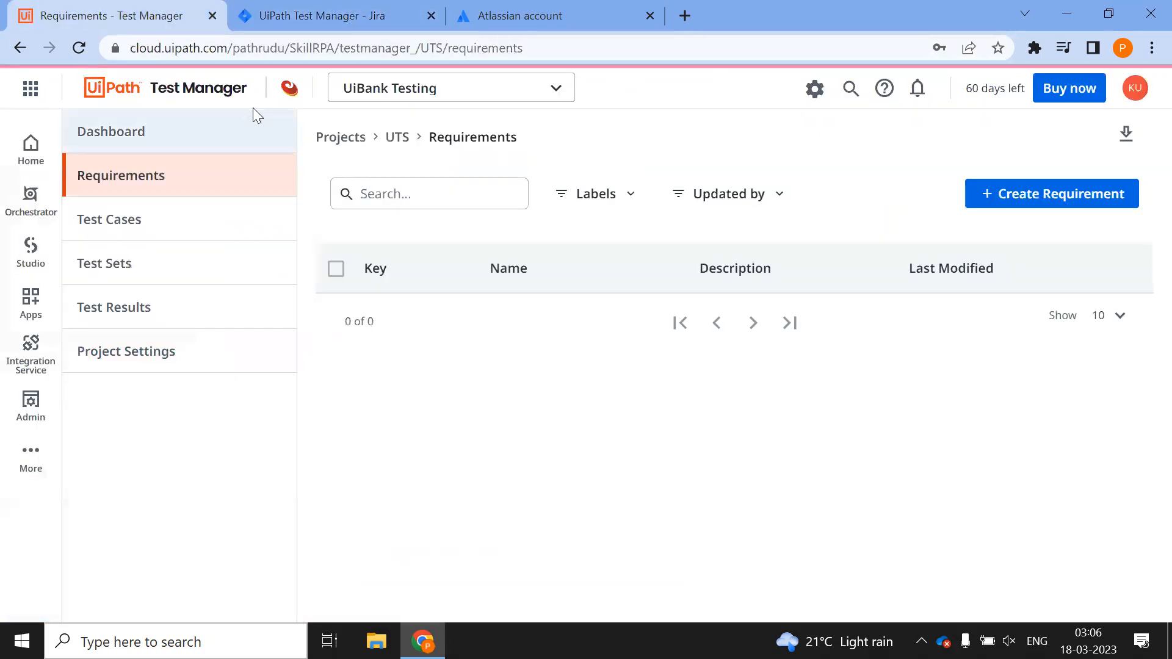
left_click(274, 21)
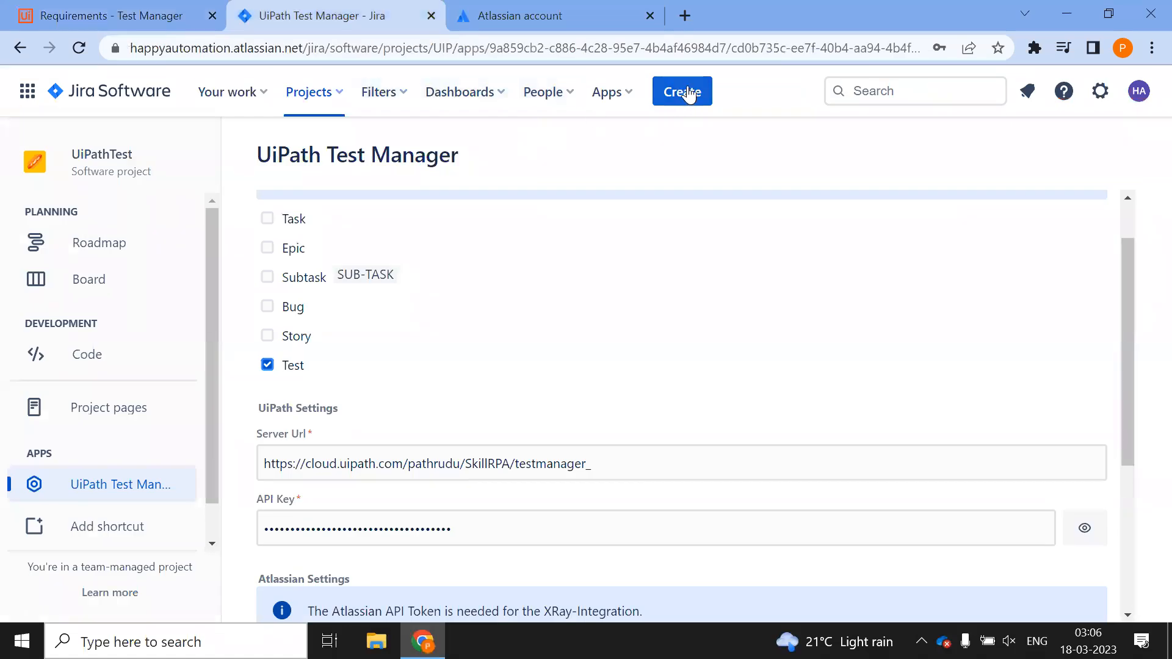
left_click(93, 247)
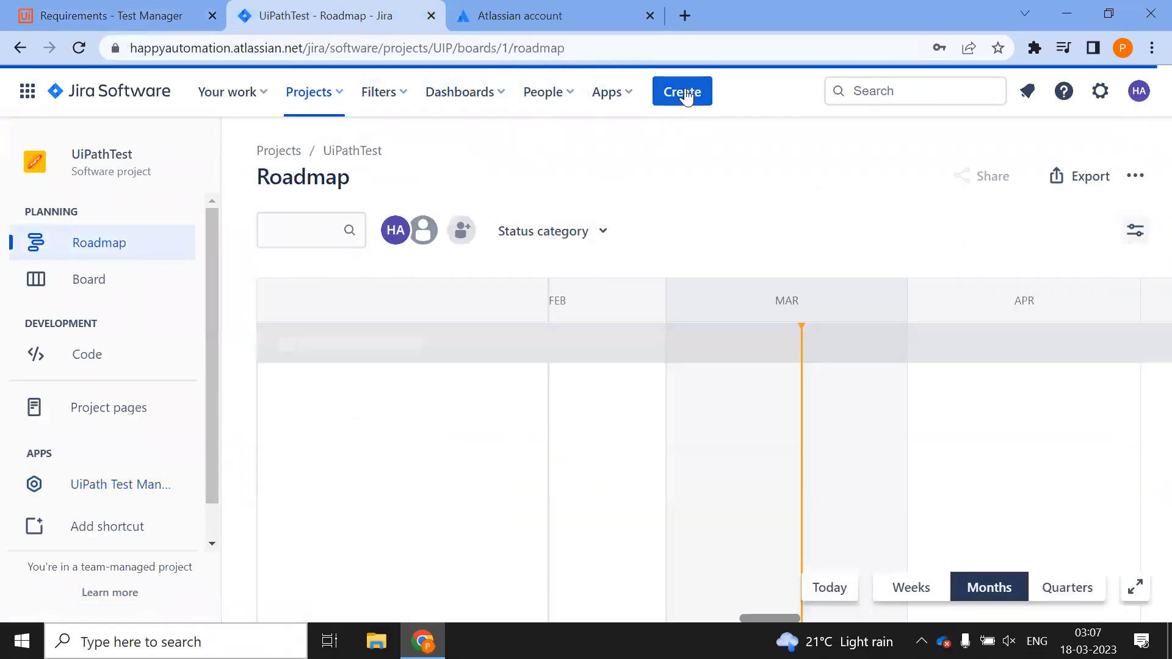
Create a Test issue 'Test Story for UiPath test Manager Sync' with the summary as description
left_click(685, 92)
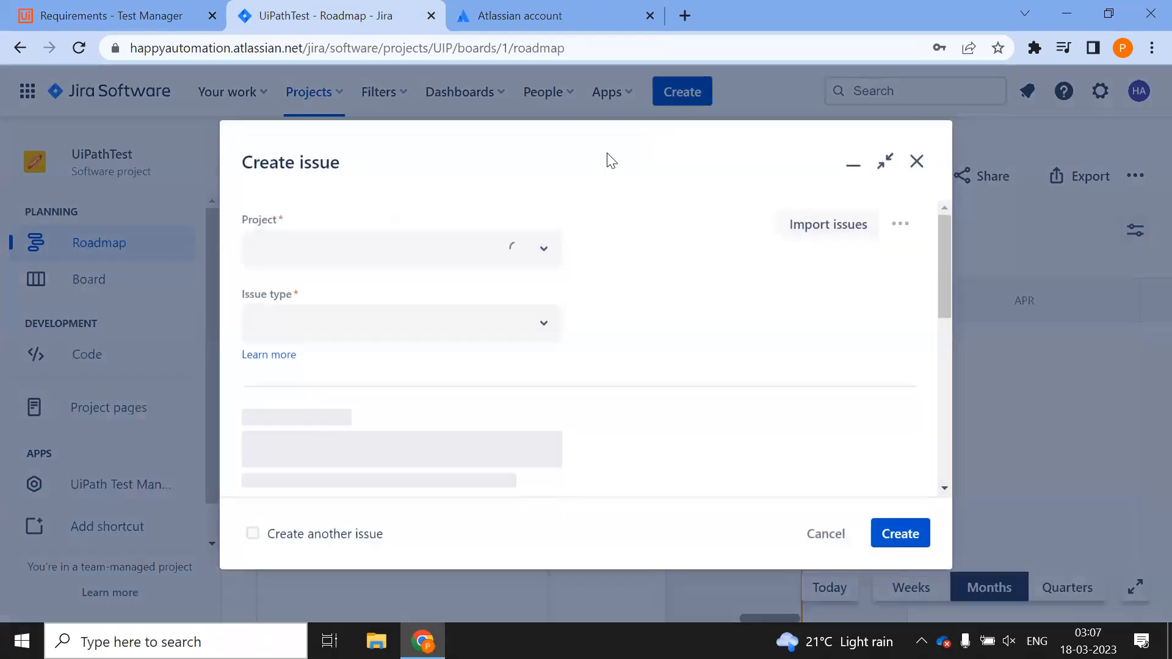
left_click(539, 256)
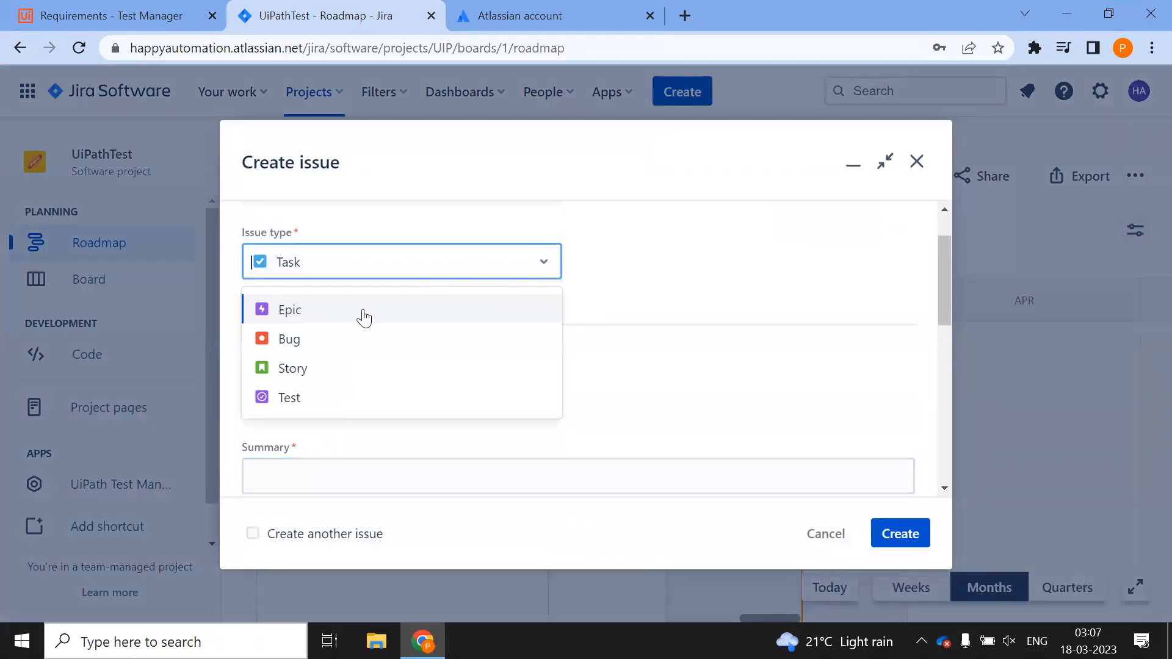
left_click(282, 393)
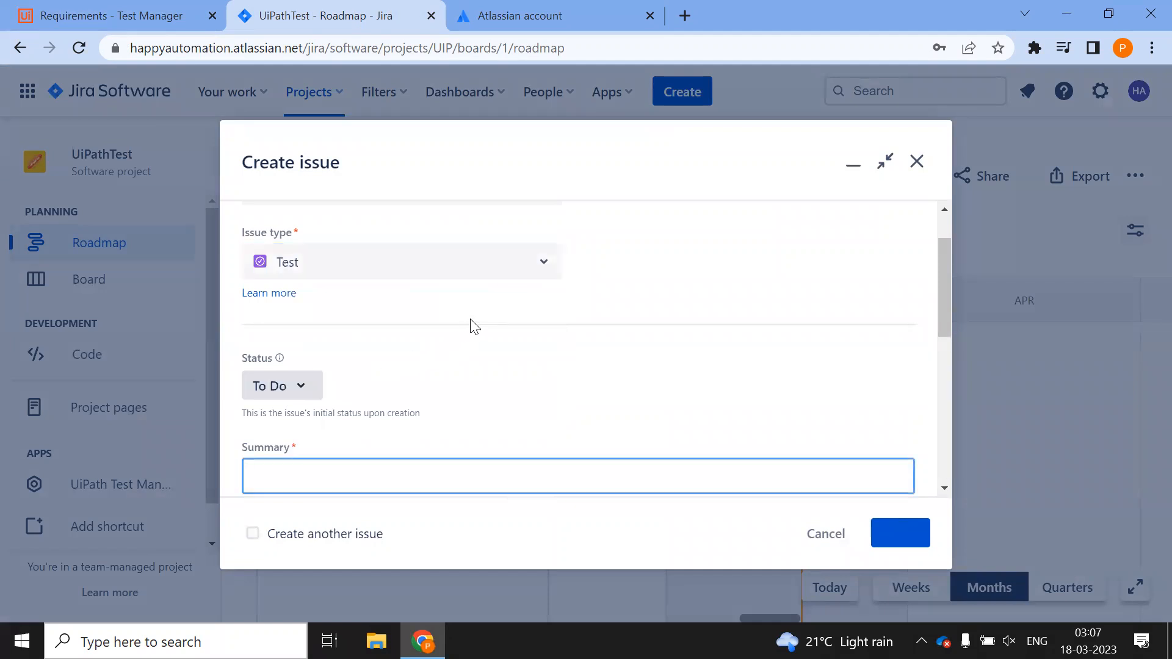
left_click(361, 300)
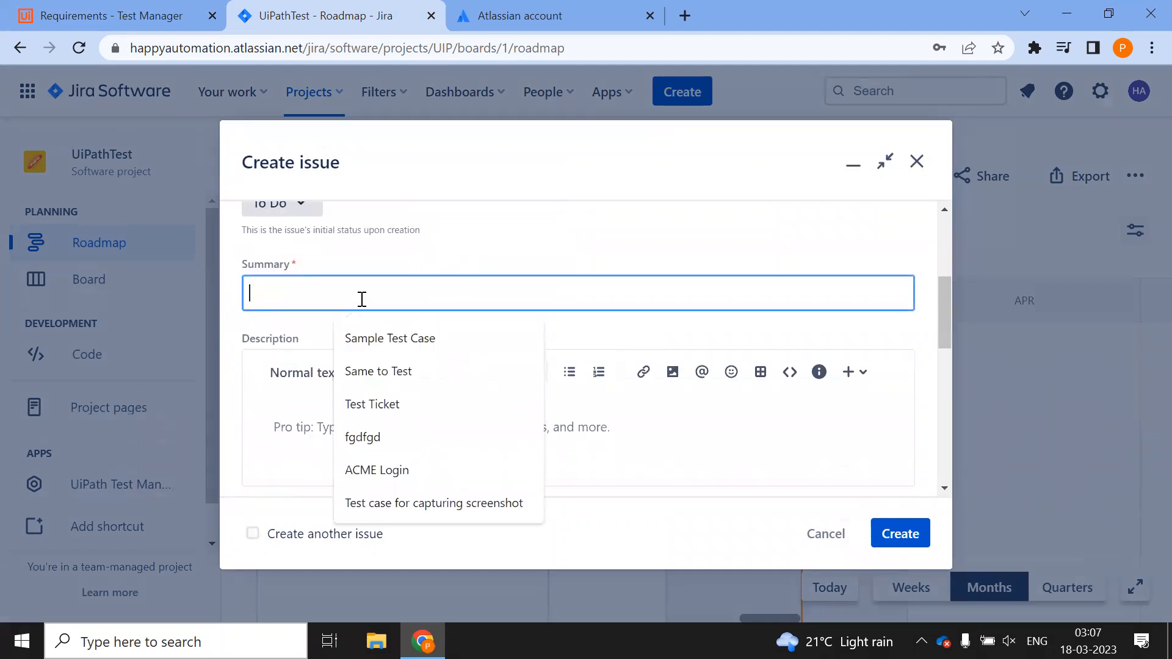
type("Test Story for UiPath test Manager Sync")
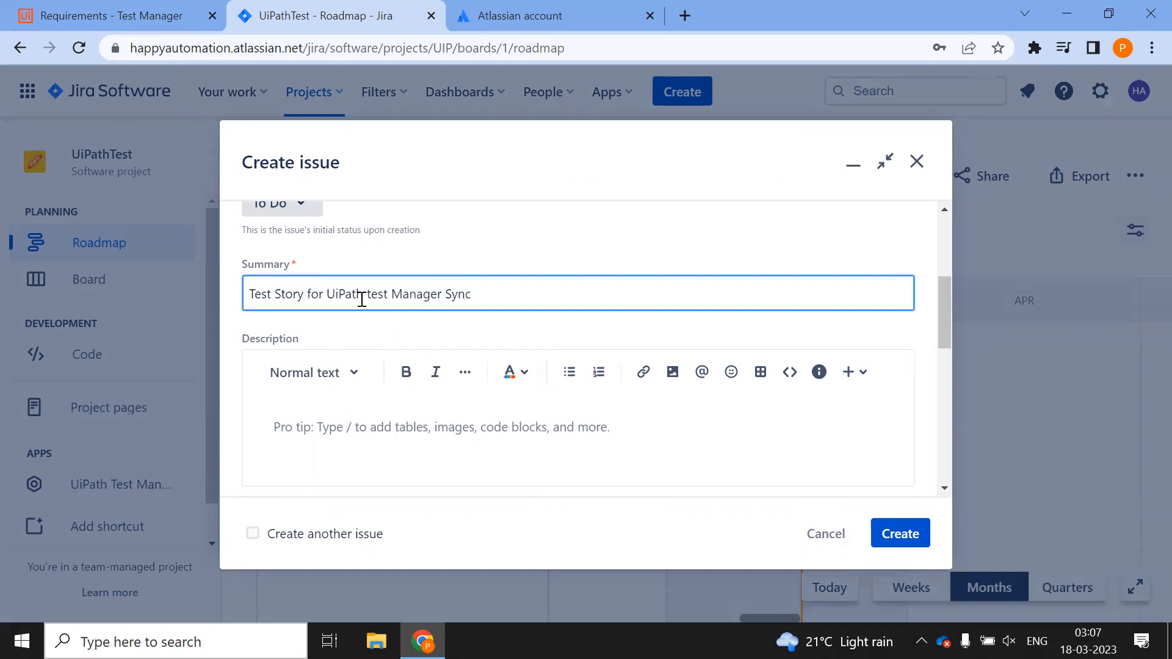
triple_click(362, 299)
left_click(345, 420)
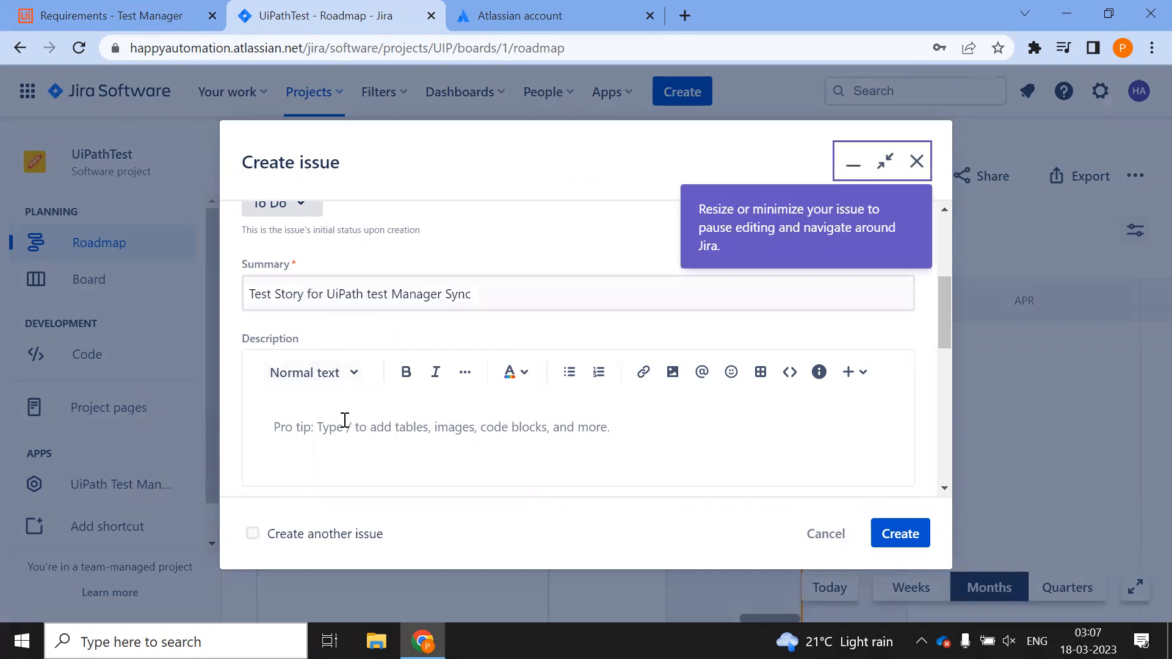
key("ctrl+v")
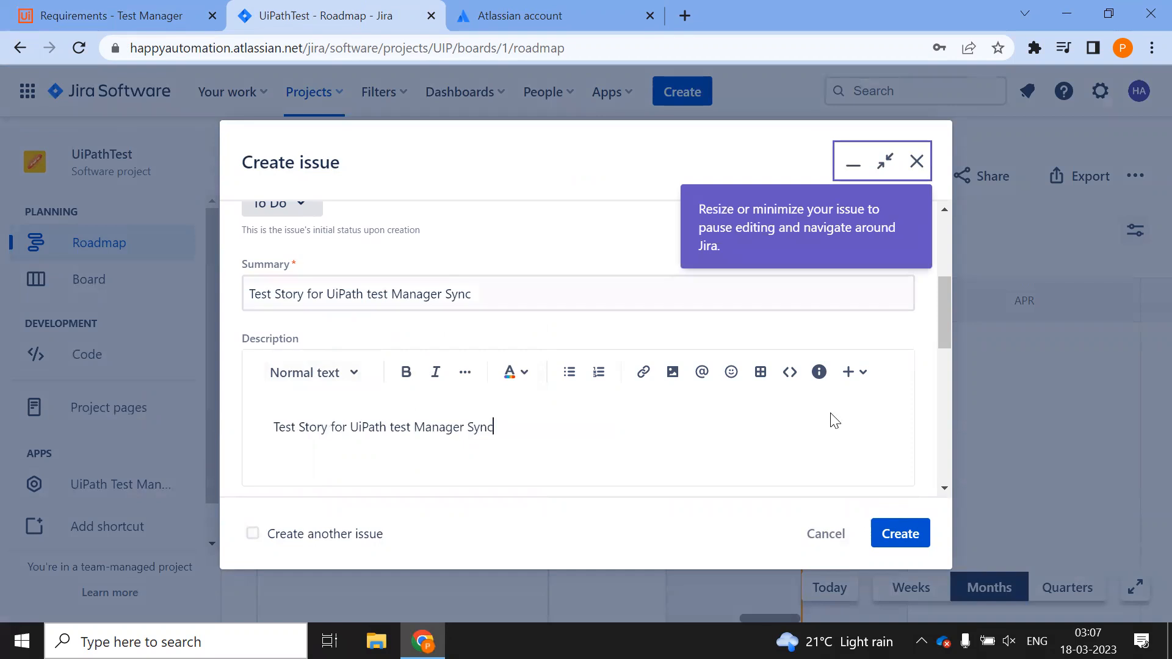
left_click(897, 533)
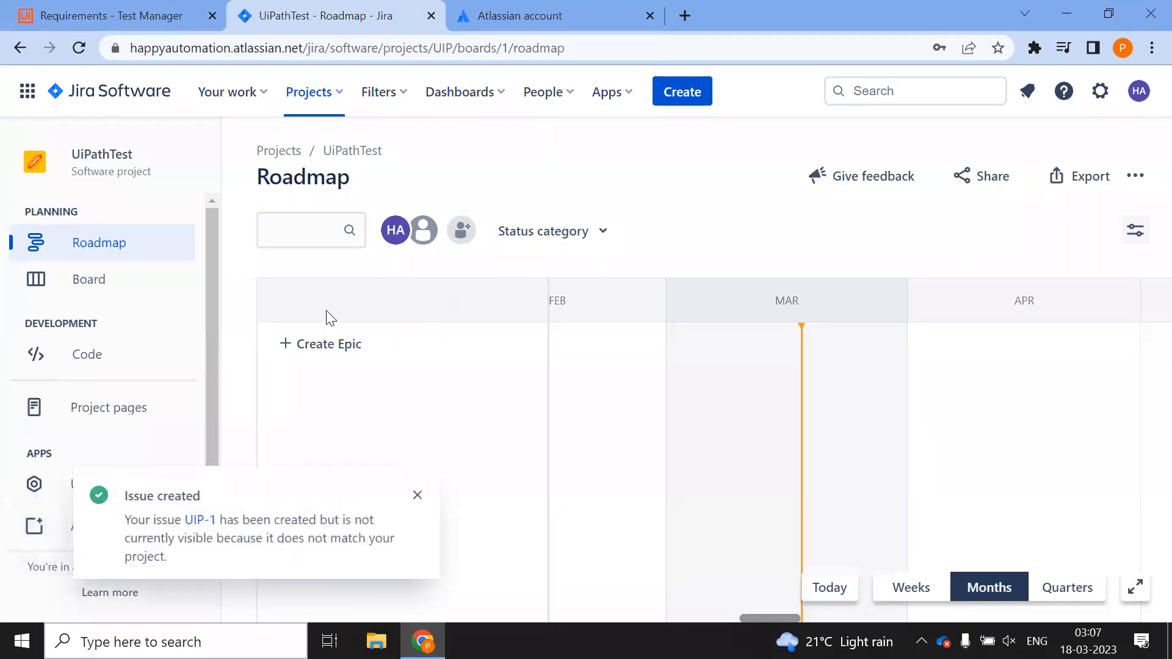
Open issue UIP-1, then reload the Test Manager Requirements page with F5
left_click(200, 520)
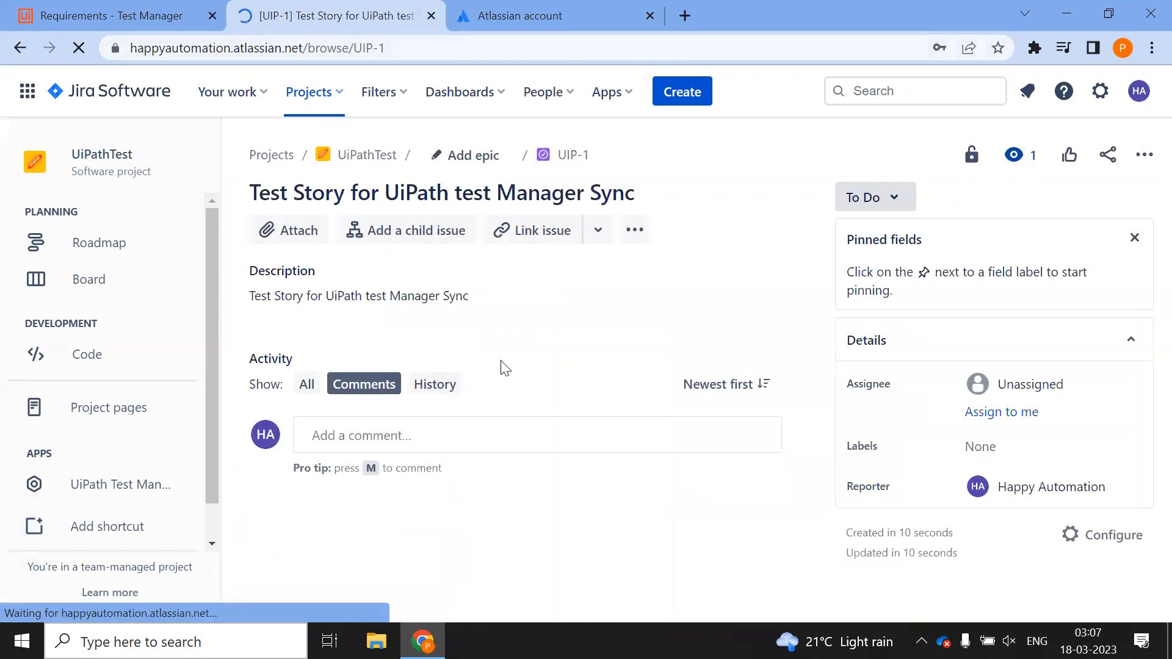
left_click(1002, 296)
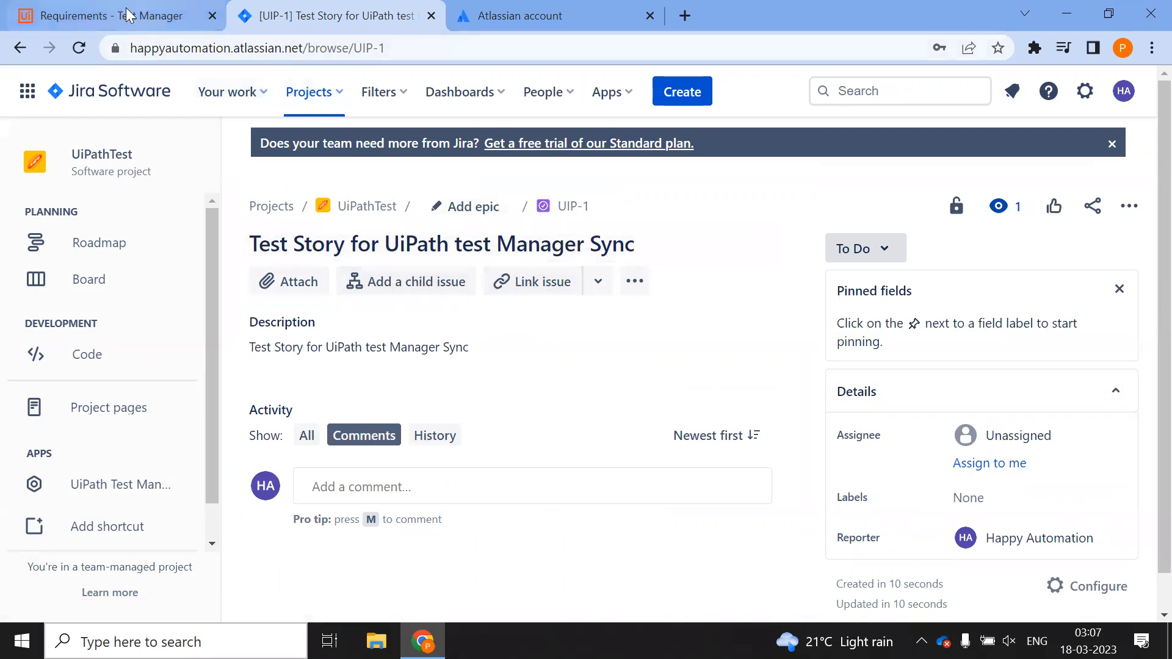
left_click(125, 16)
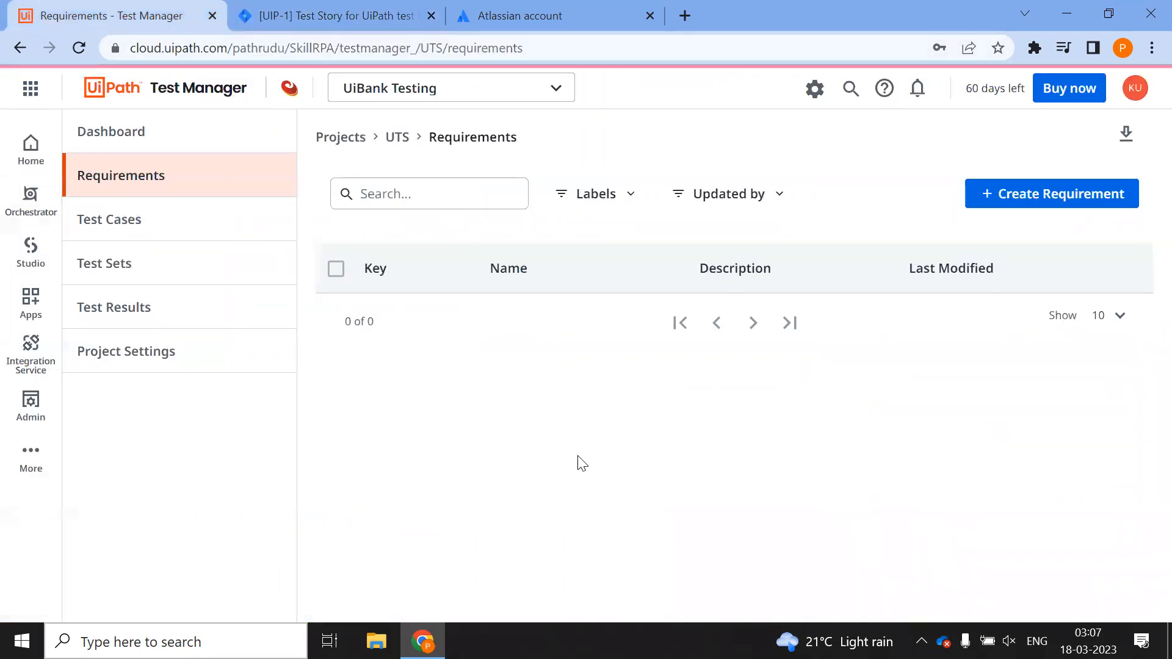
key("F5")
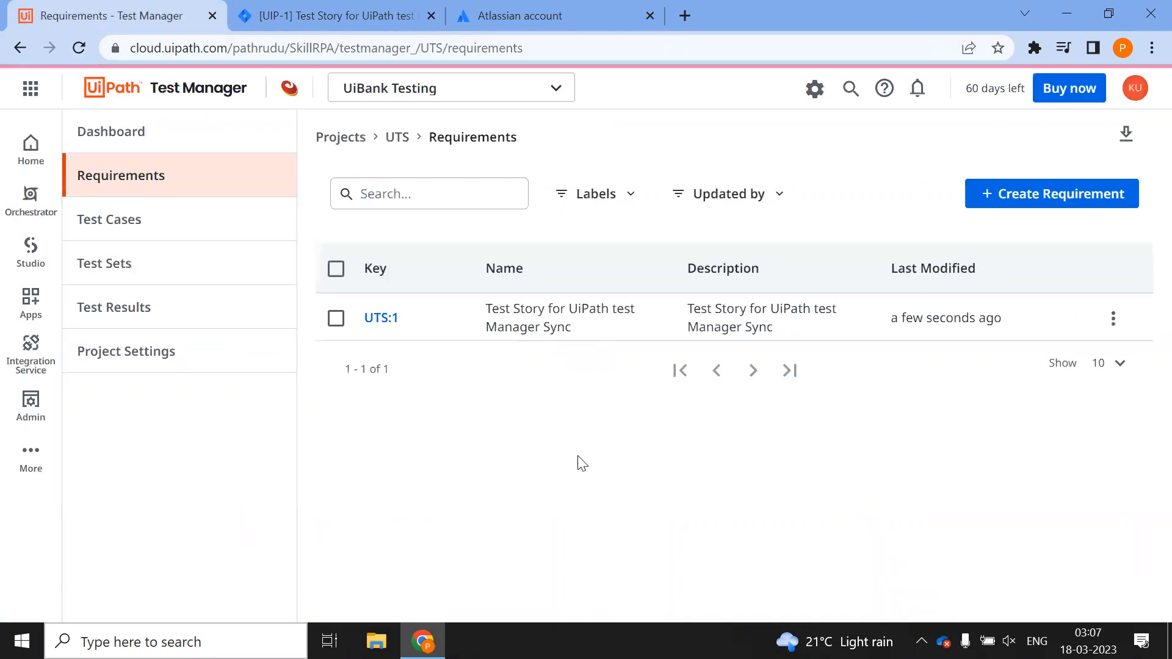
Verify requirement UTS:1 'Test Story for UiPath test Manager Sync' is listed, then go Back to Projects
left_click(348, 8)
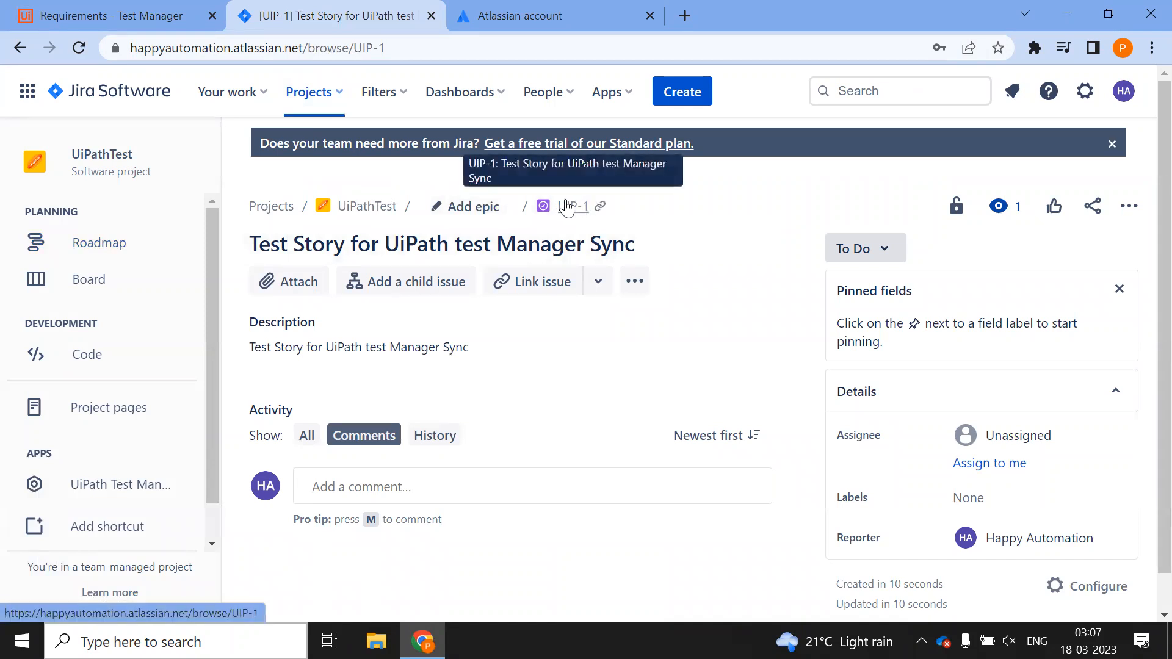
left_click(140, 15)
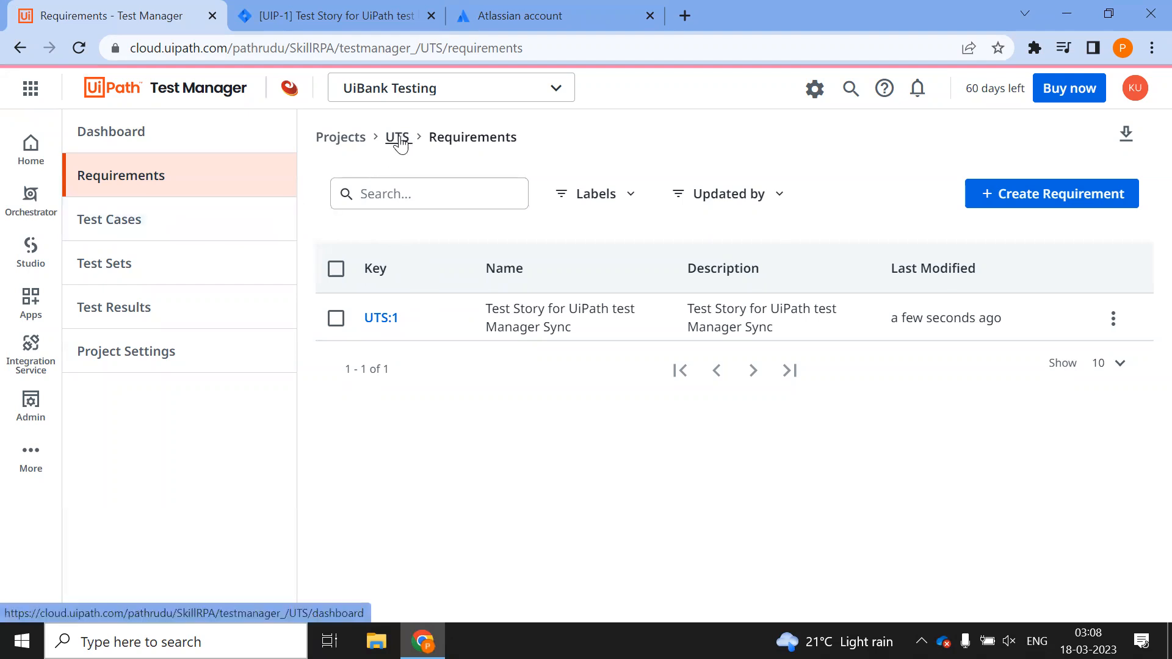
right_click(153, 109)
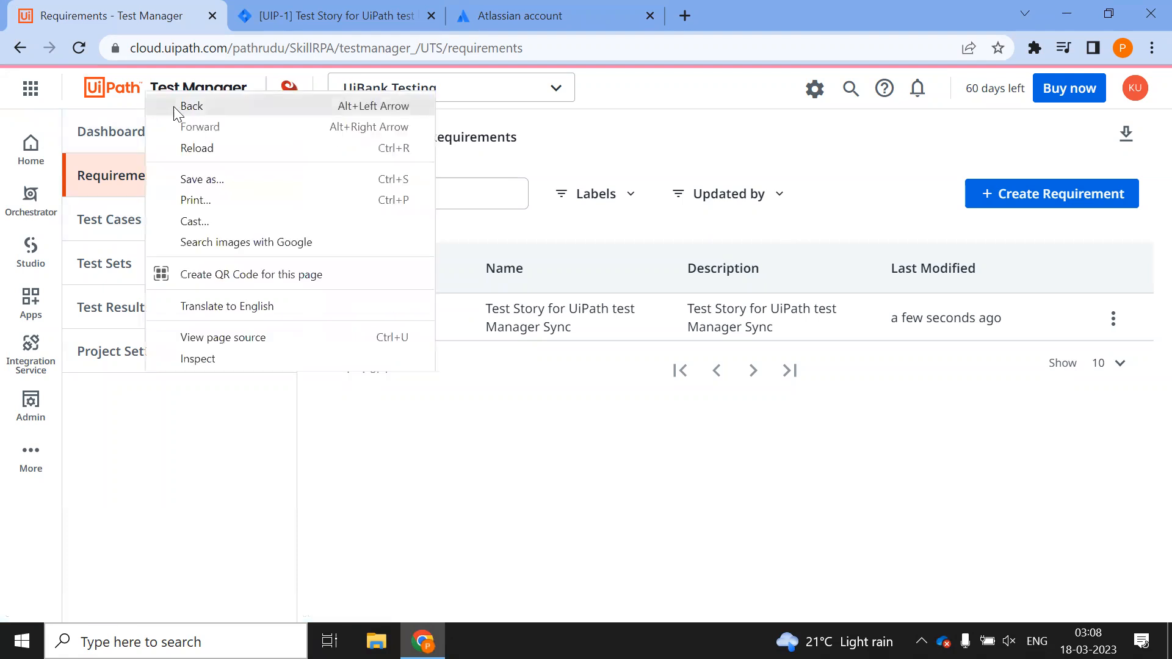
right_click(80, 89)
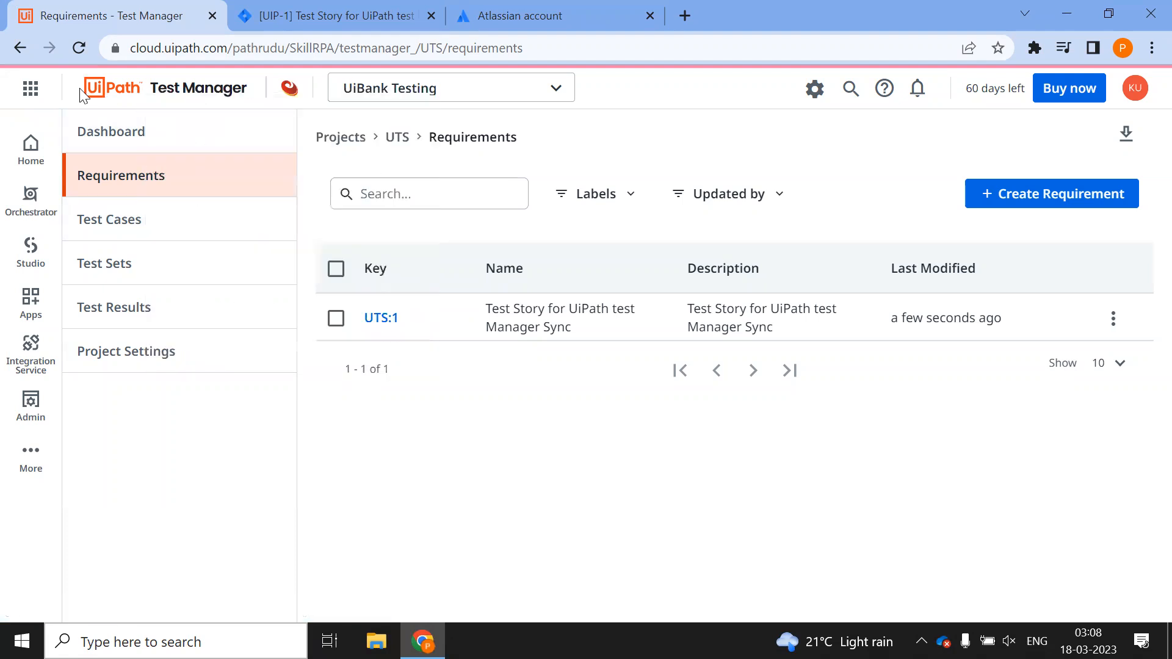
left_click(161, 86)
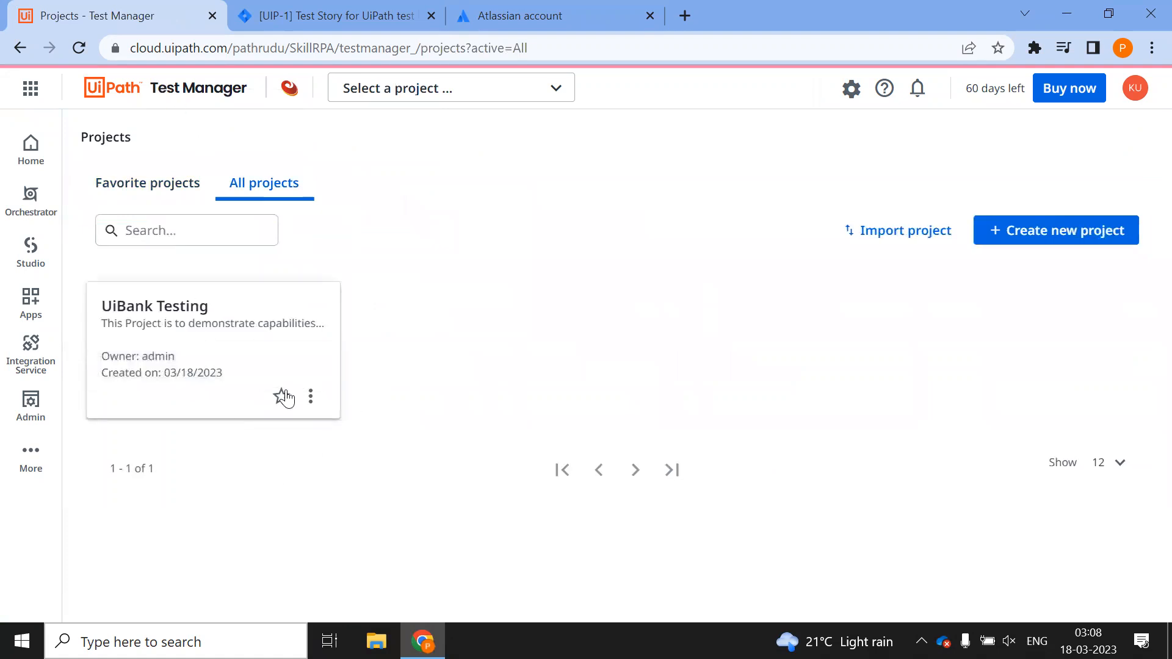
Inspect the UiBank Testing project's UTS prefix in Edit and cancel without saving
left_click(310, 397)
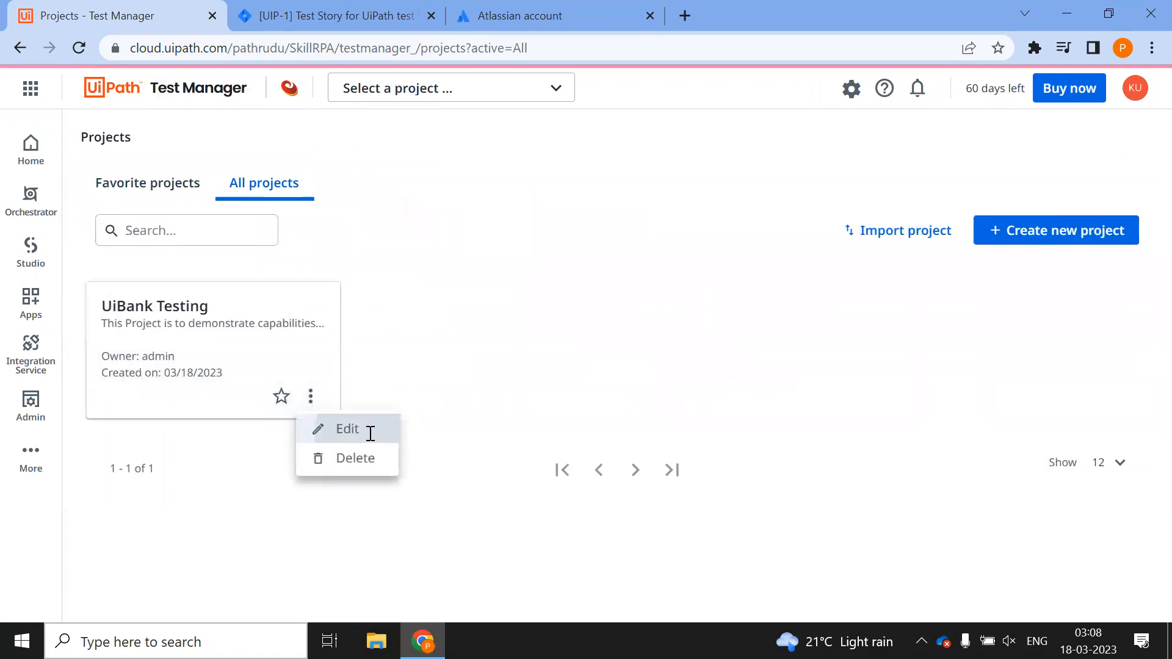
left_click(348, 429)
left_click_drag(363, 308, 305, 315)
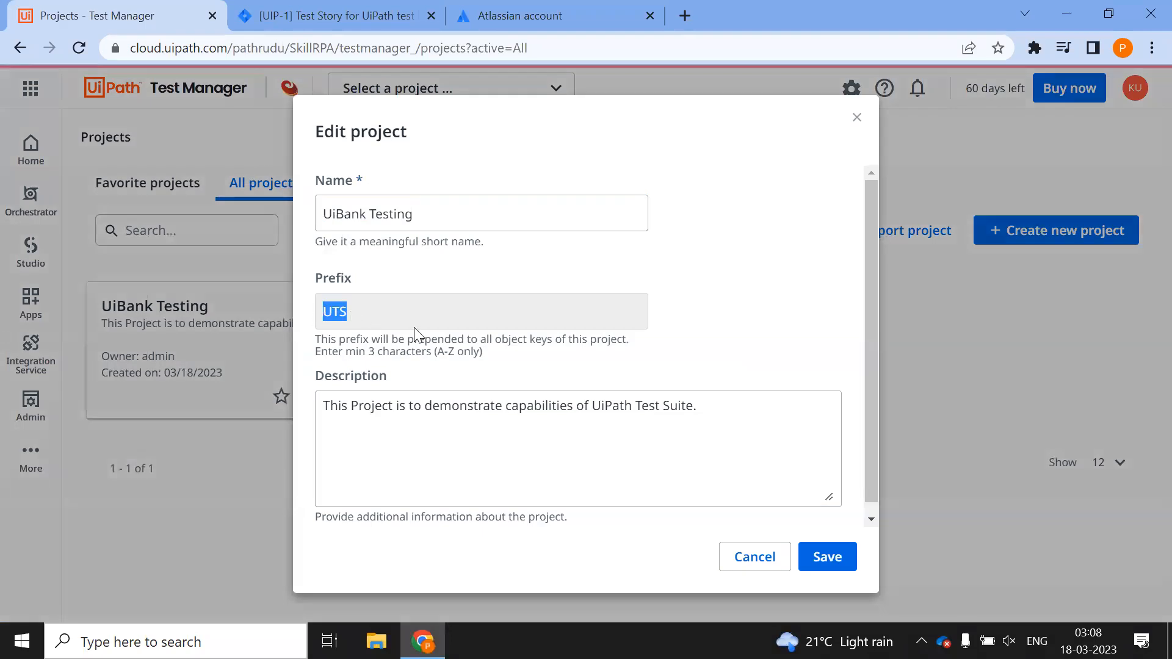
left_click(775, 560)
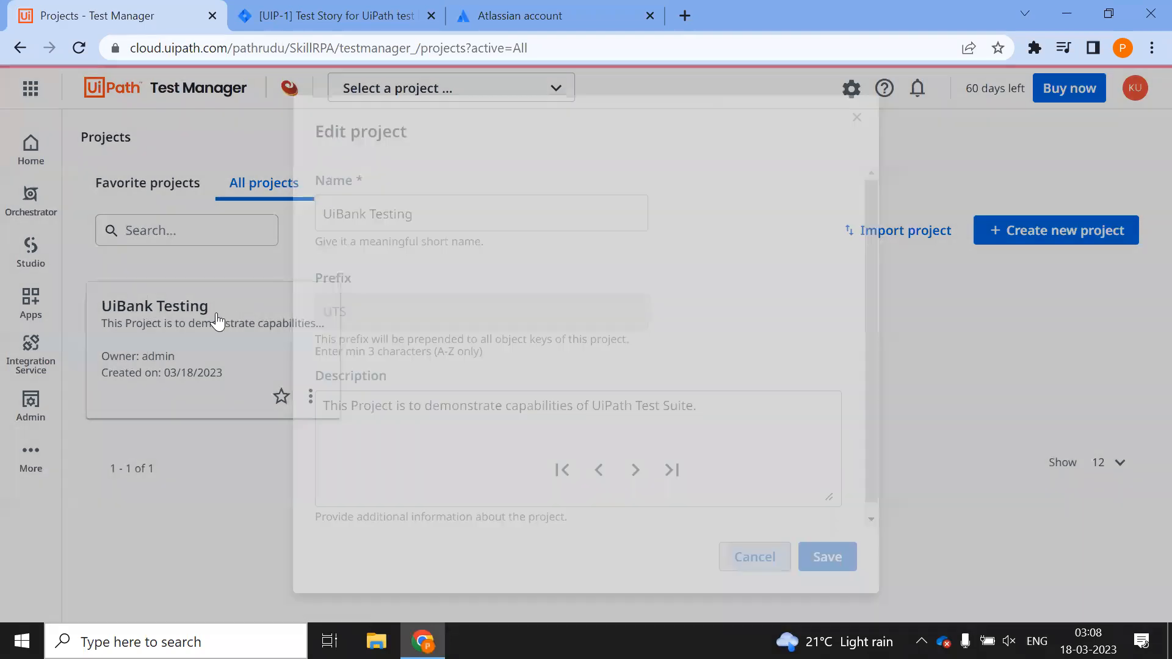
Open UiBank Testing's Requirements list showing UTS:1, then return to Jira issue UIP-1
left_click(217, 320)
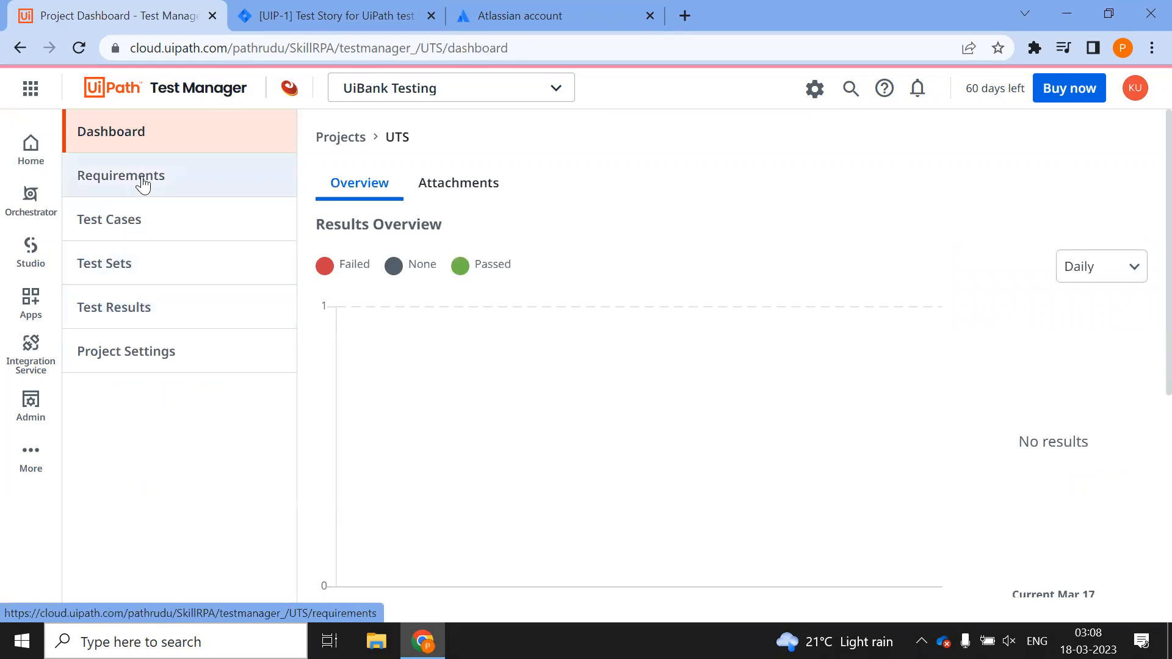
left_click(143, 182)
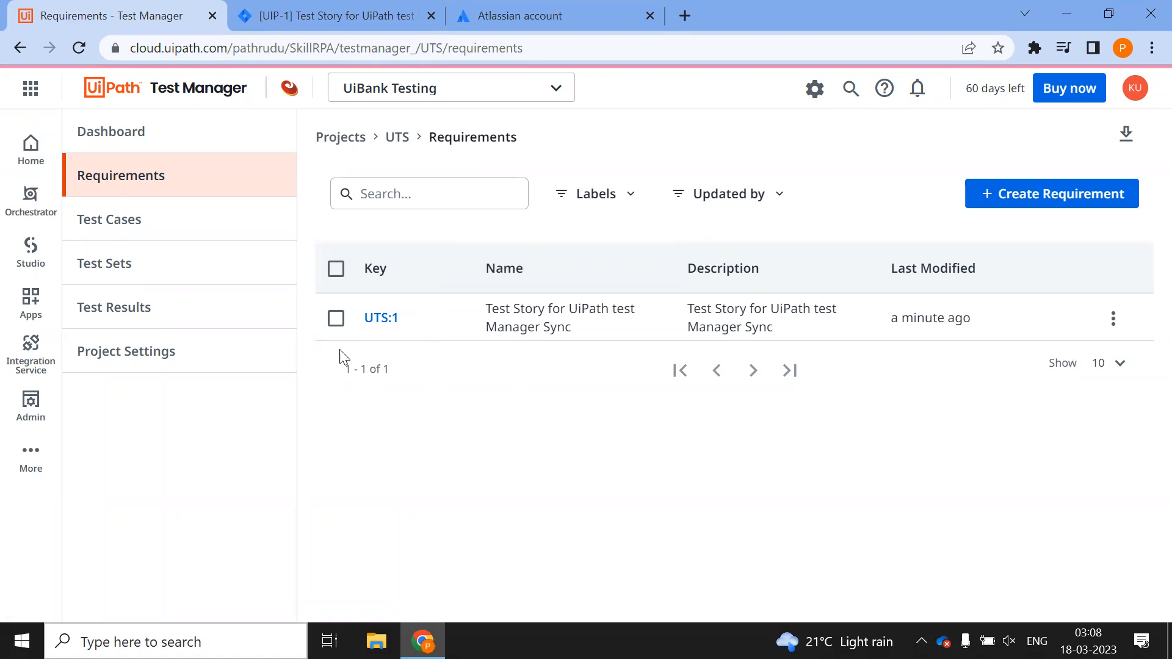
left_click(341, 15)
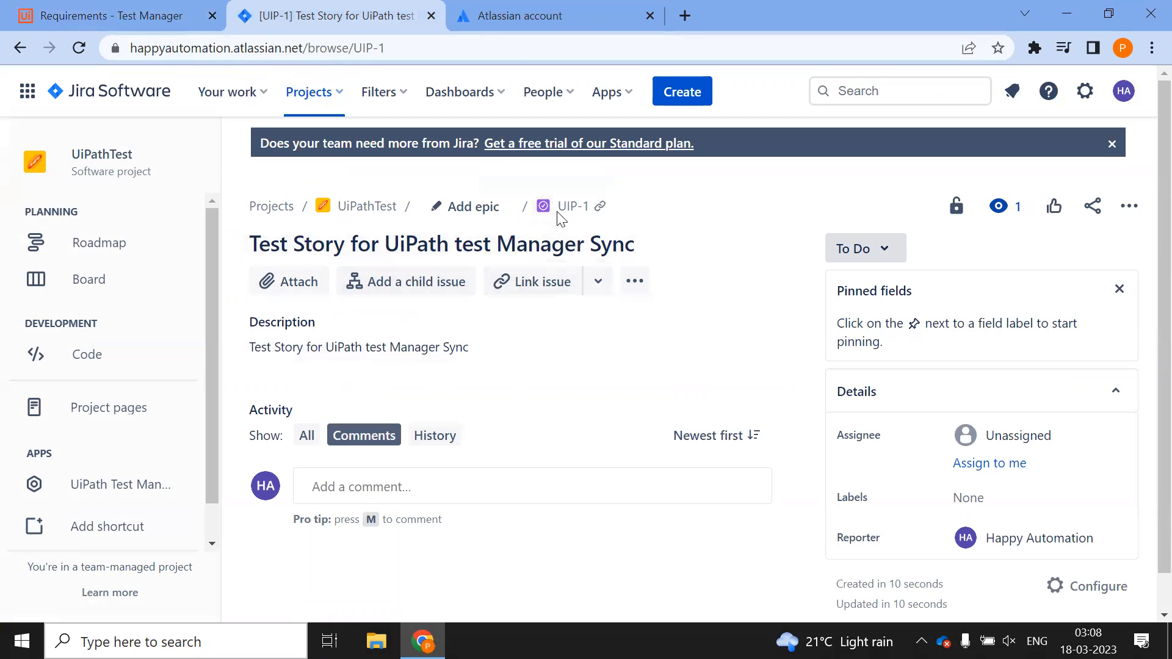
Create Task issue UIP-2 'Task story and this shouldn't get reflected.' with a matching description
left_click(681, 94)
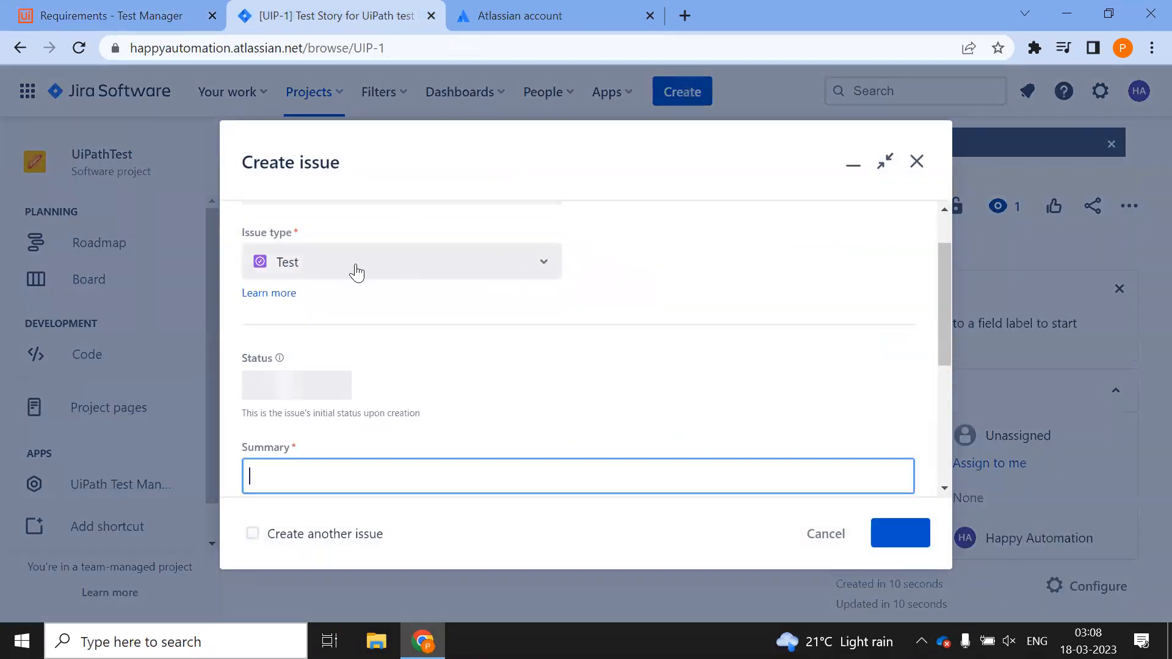
left_click(528, 264)
left_click(303, 308)
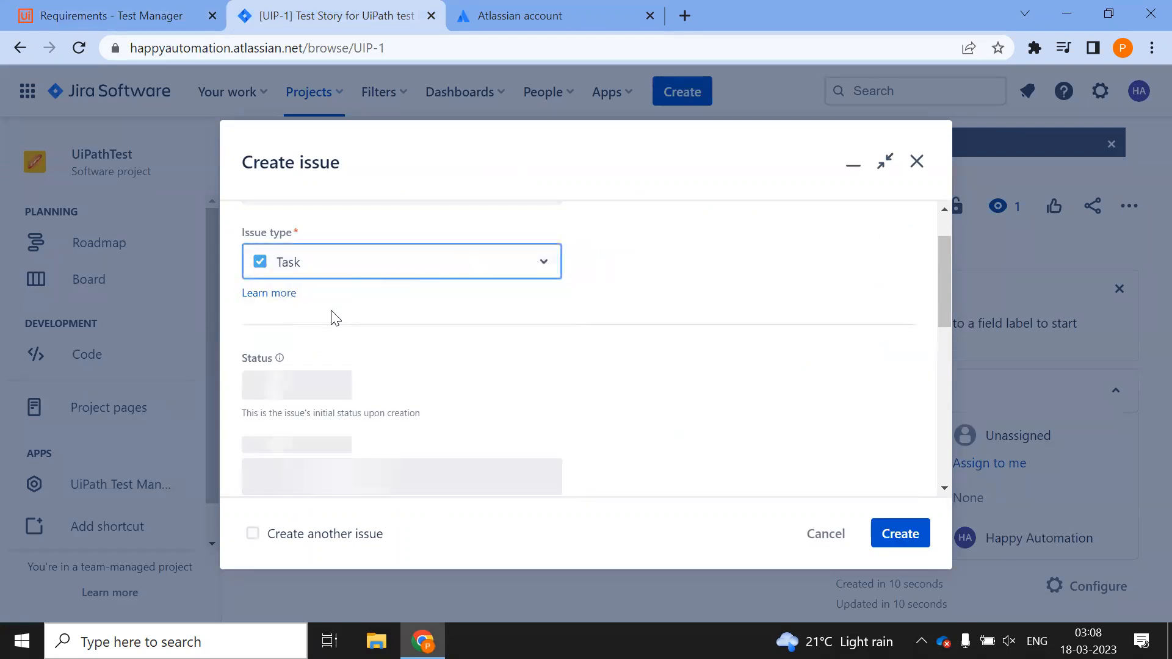
left_click(349, 480)
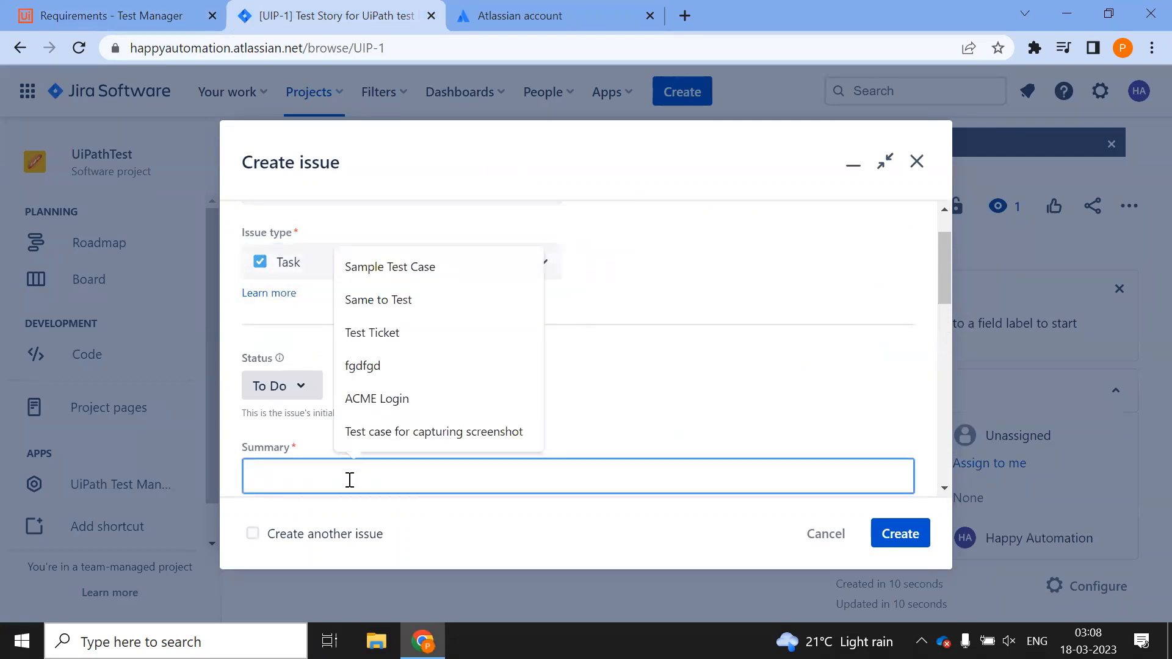
type("Tas")
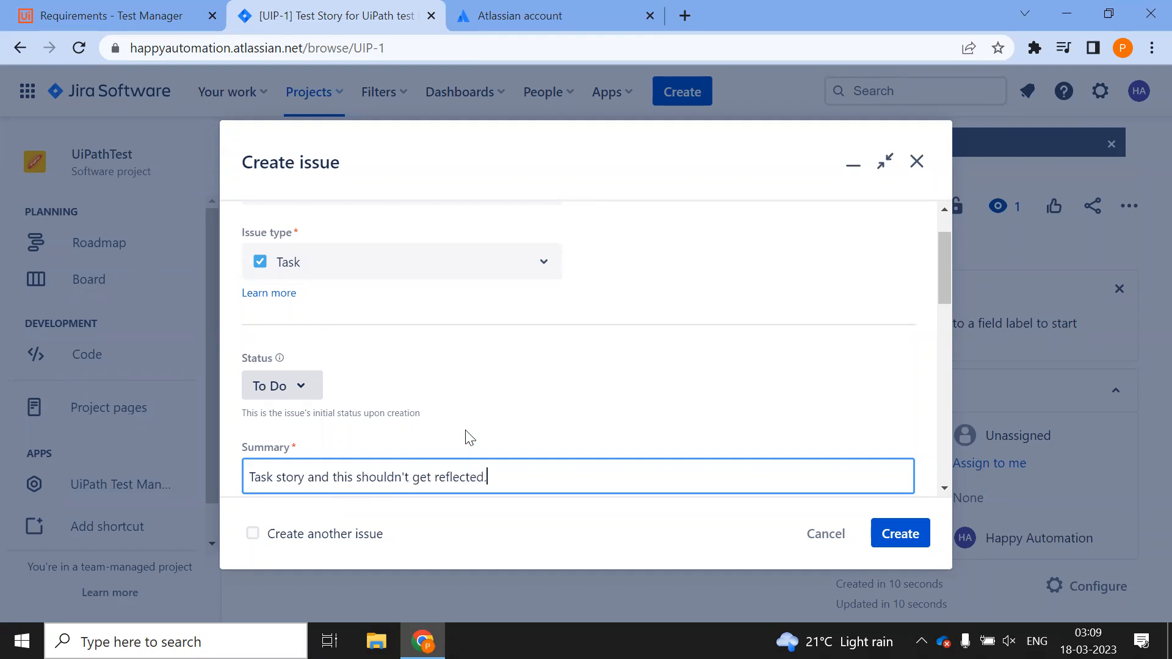
scroll(469, 437, "down", 3)
key("ctrl+a")
key("ctrl+c")
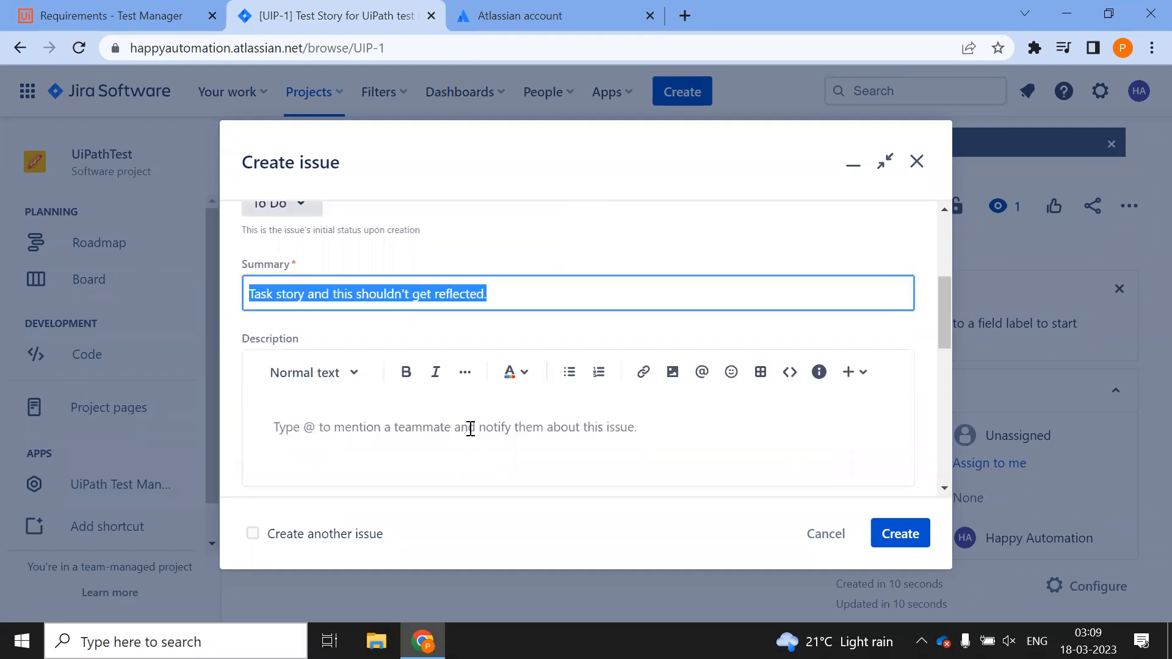
left_click(414, 460)
key("ctrl+v")
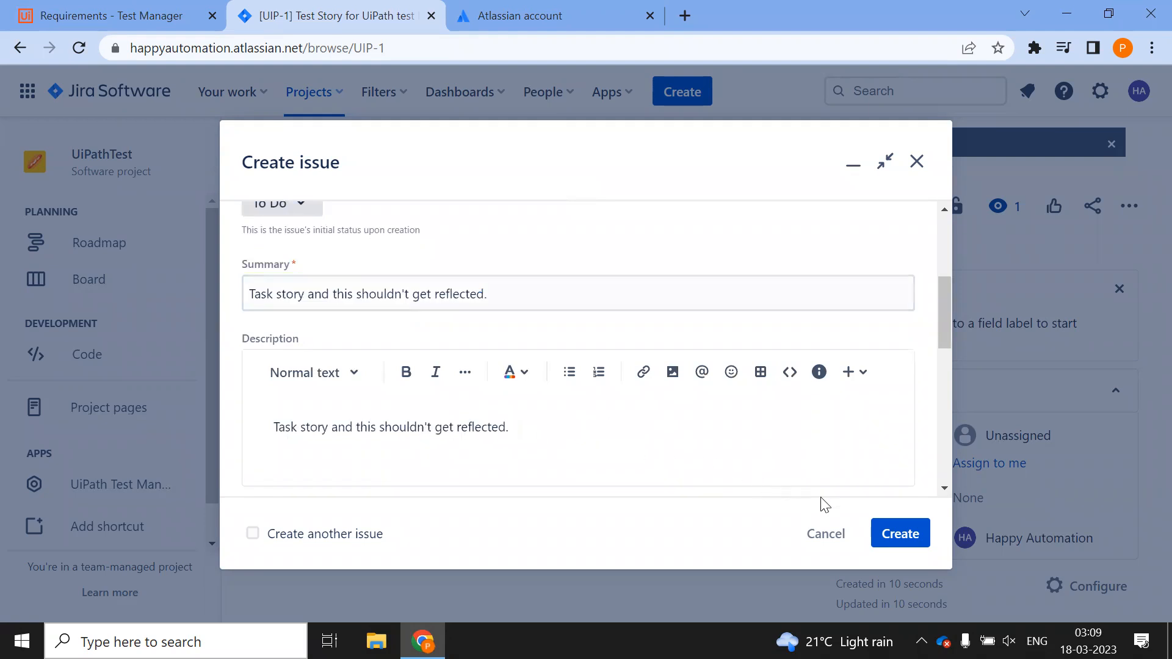
left_click(897, 539)
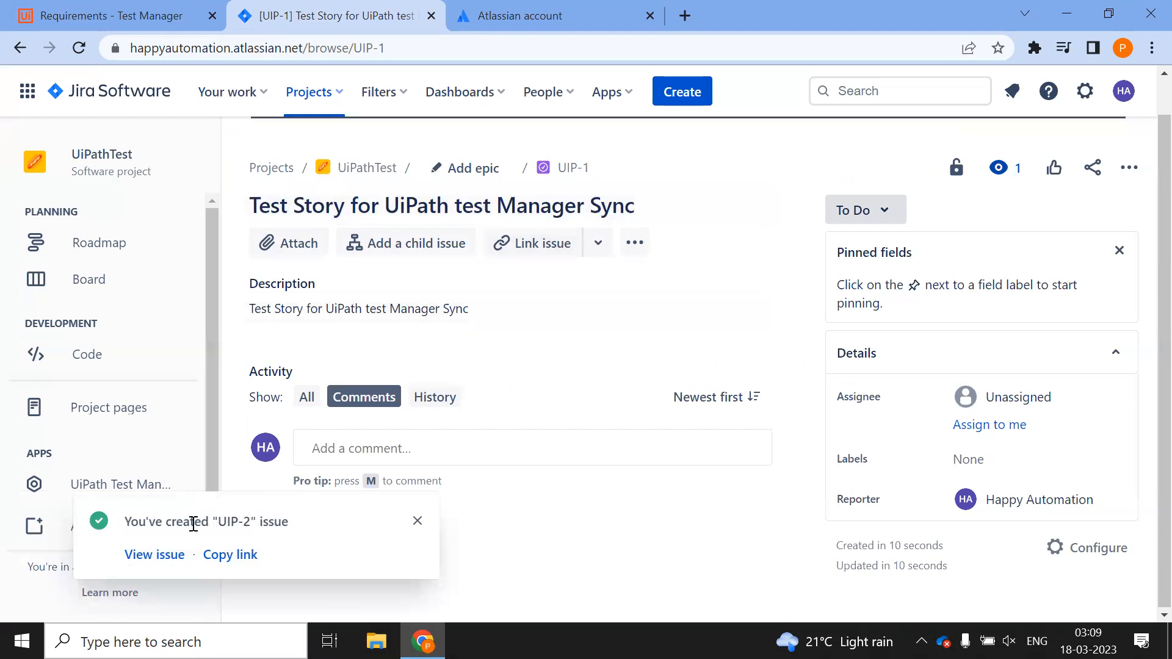
left_click(146, 555)
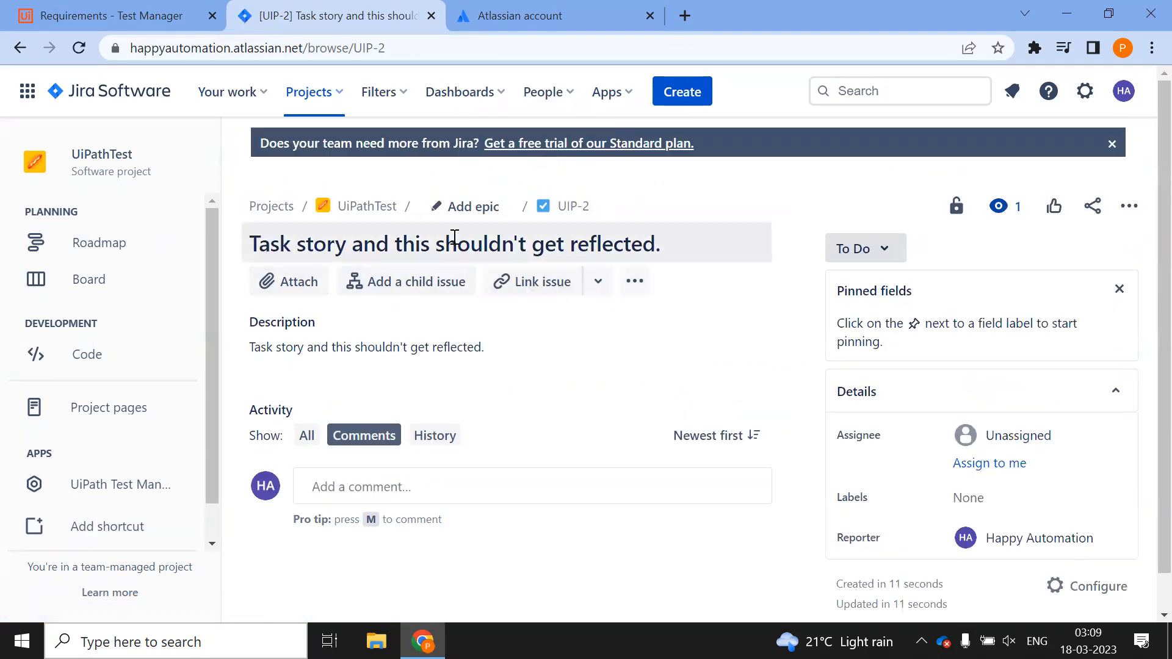
Reload Test Manager requirements to confirm UIP-2 did not appear, then return to UIP-2
left_click(141, 16)
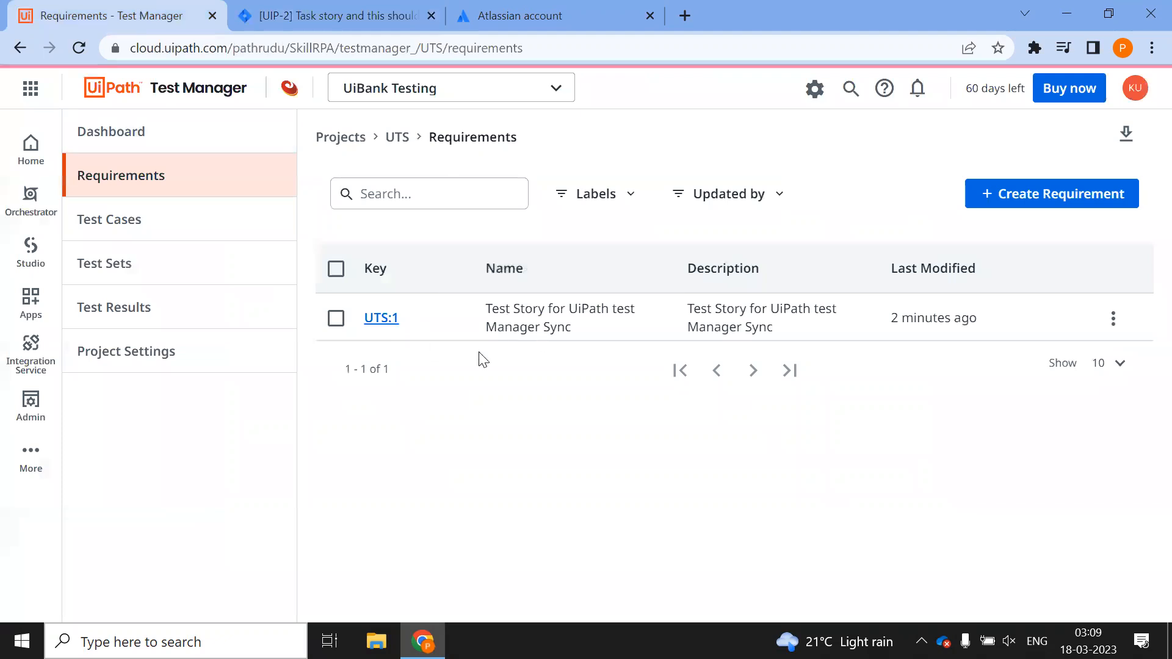
left_click(79, 47)
left_click(374, 17)
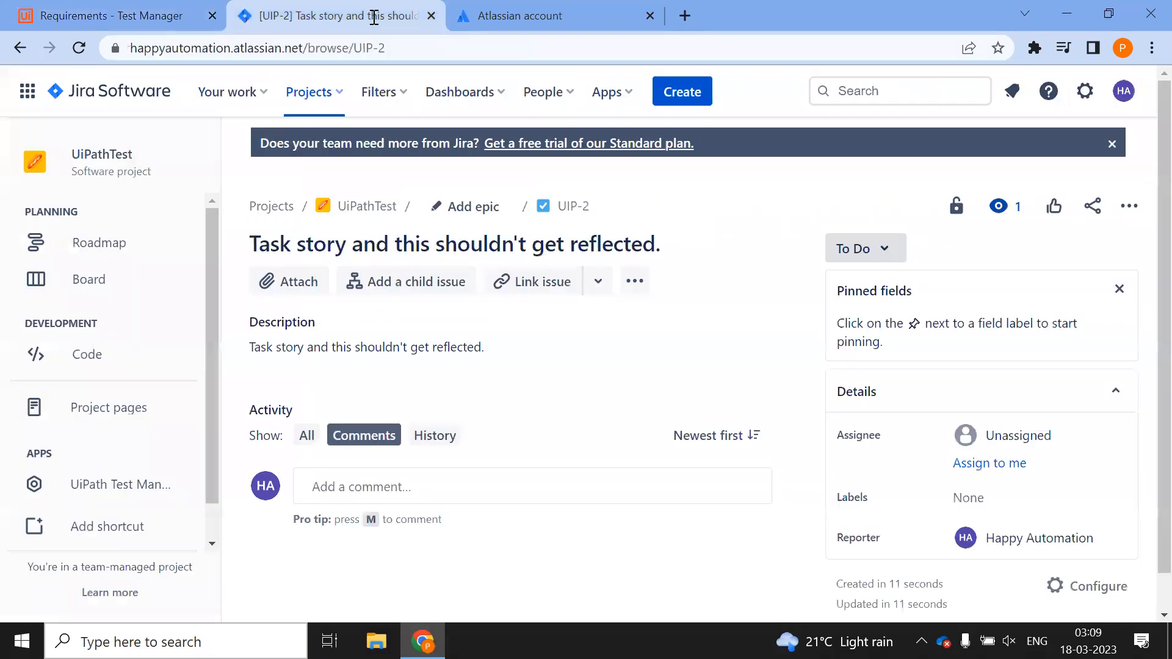
Add Task to the Jira app's synced issue types, then recheck that Test Manager lists only UTS:1
left_click(122, 484)
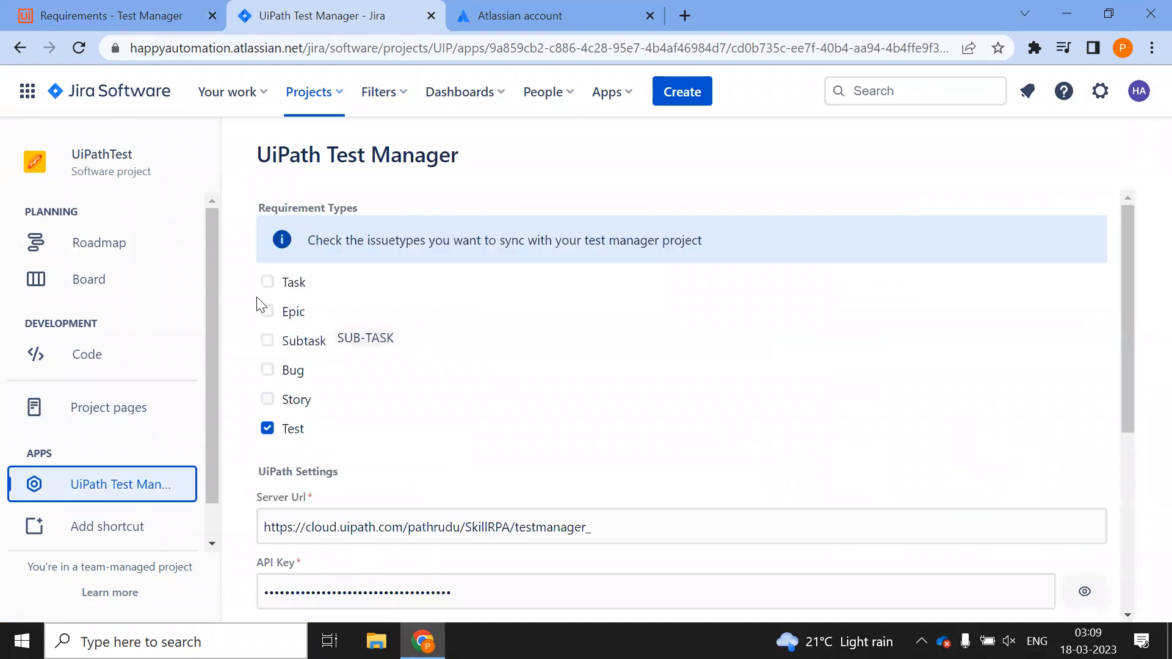
left_click(268, 283)
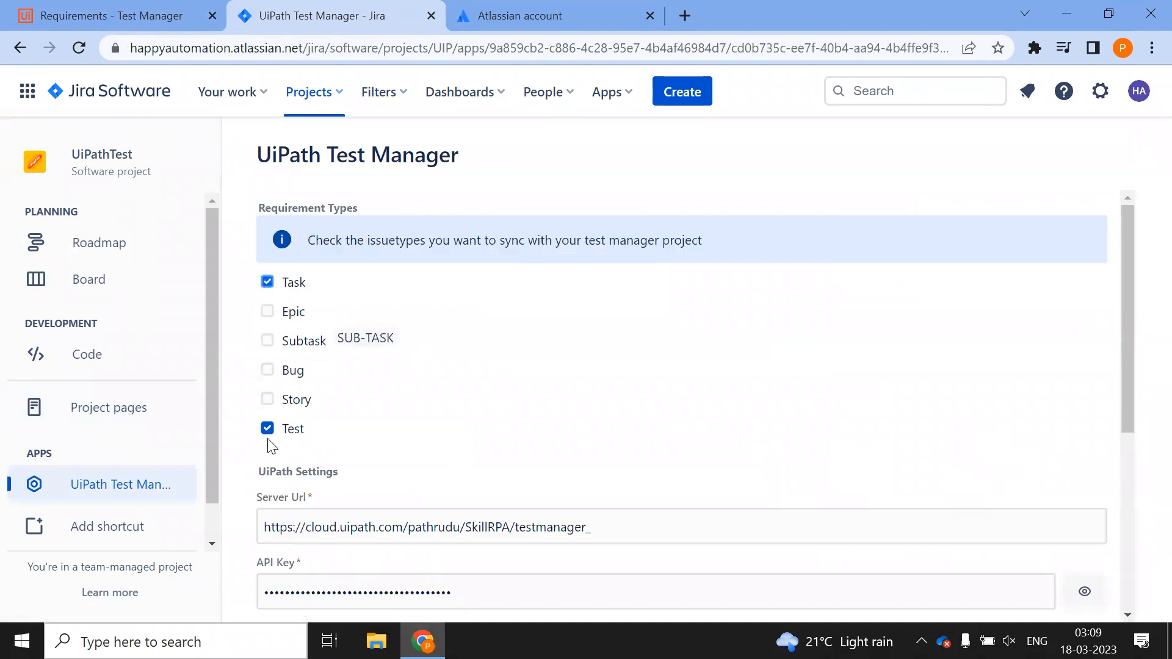
scroll(272, 446, "down", 5)
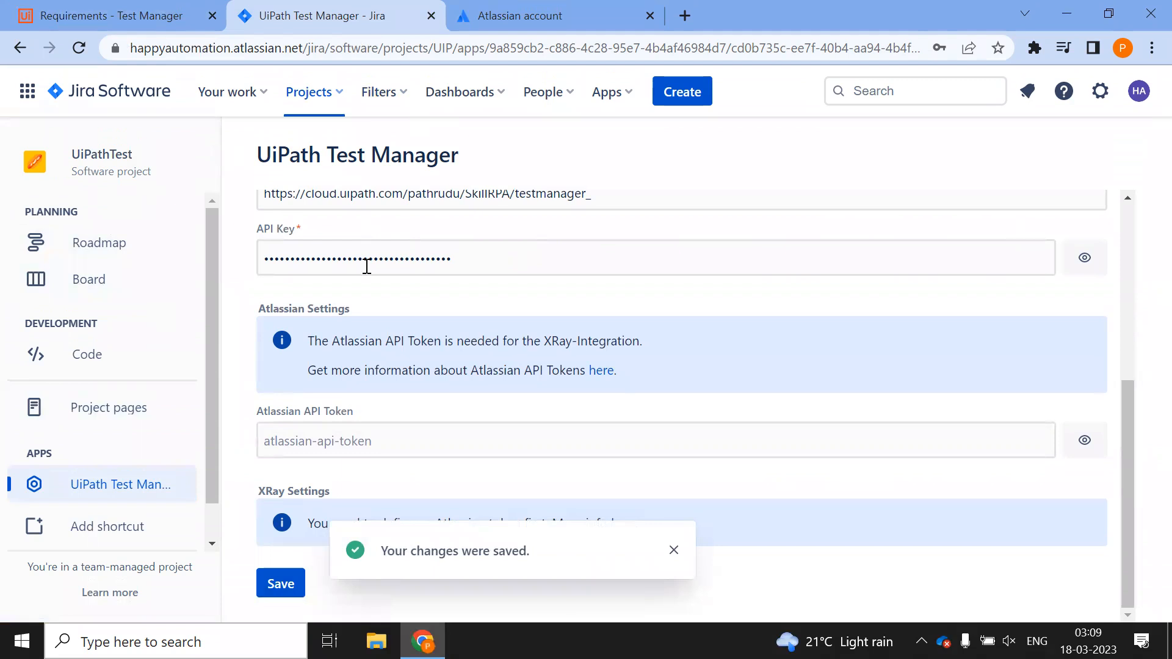
scroll(367, 266, "up", 5)
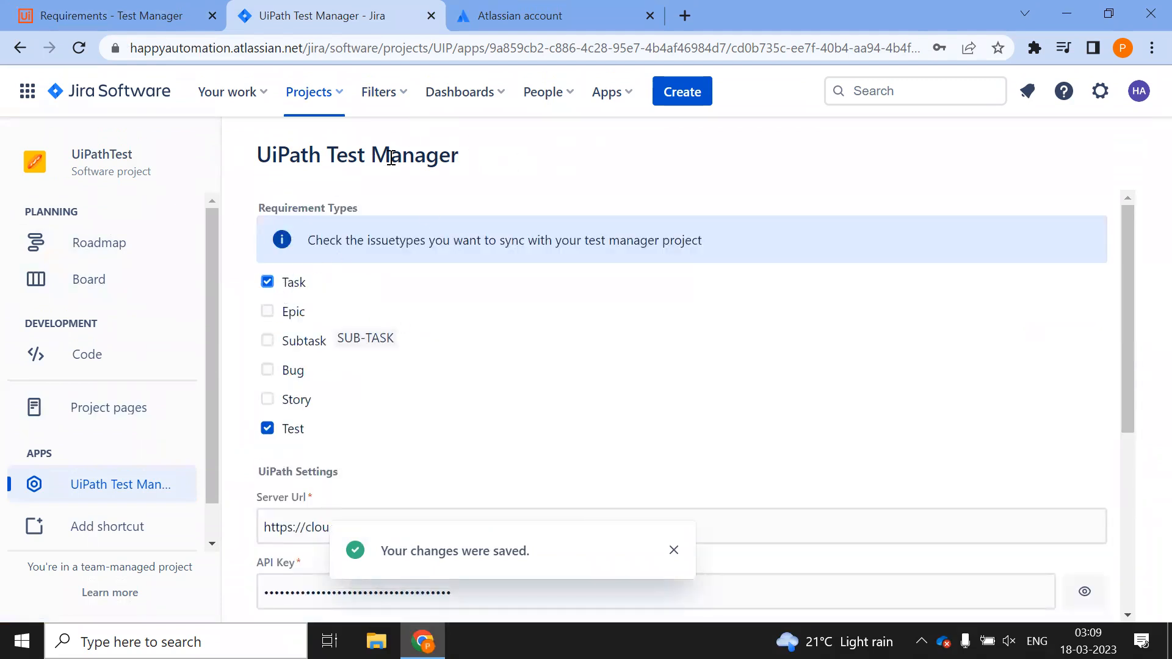
left_click(116, 15)
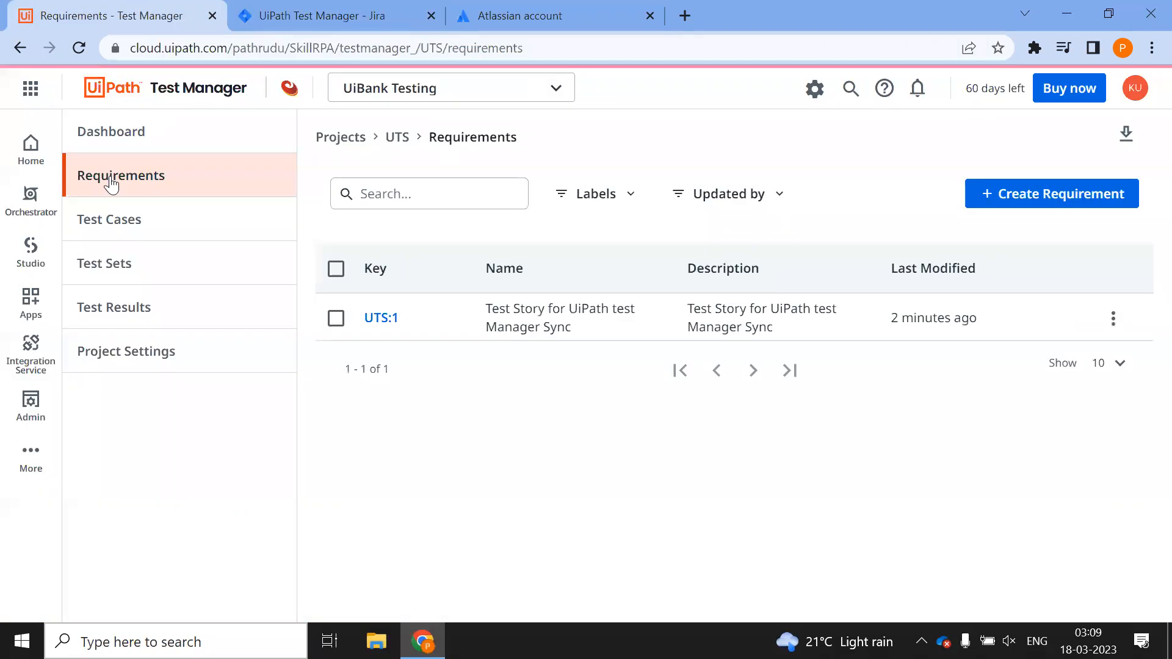
left_click(75, 49)
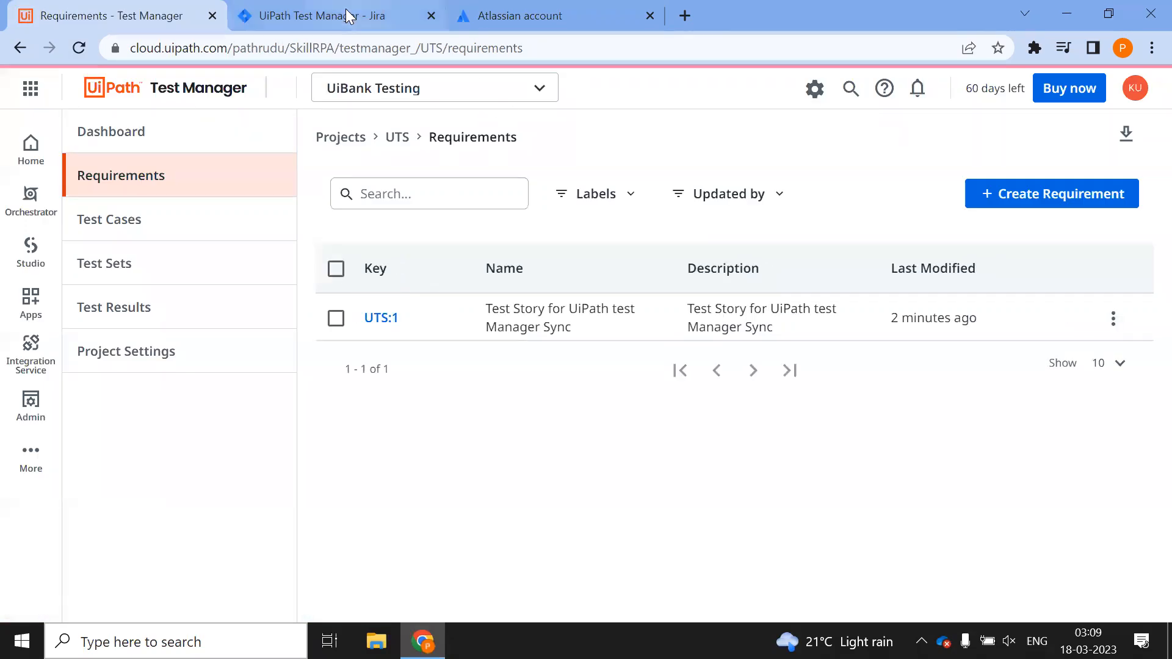
left_click(323, 15)
Create Task issue UIP-3 'New Task to reflect in Uipath Test Manager', description matching, and view it
left_click(688, 93)
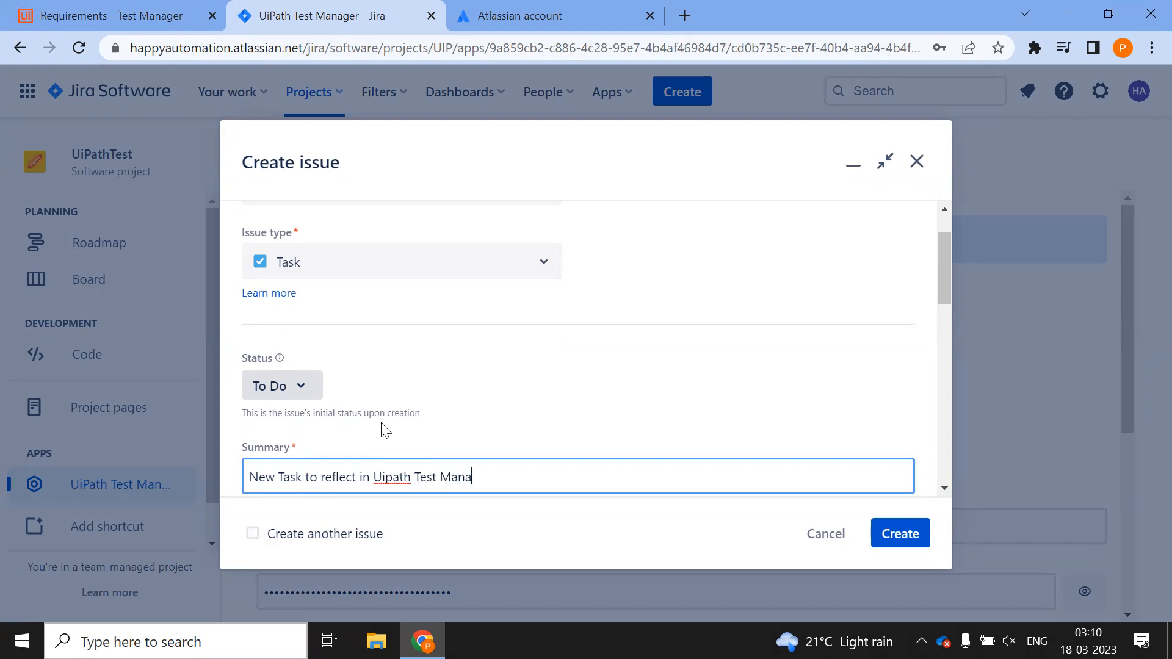
key("ctrl+a")
key("ctrl+c")
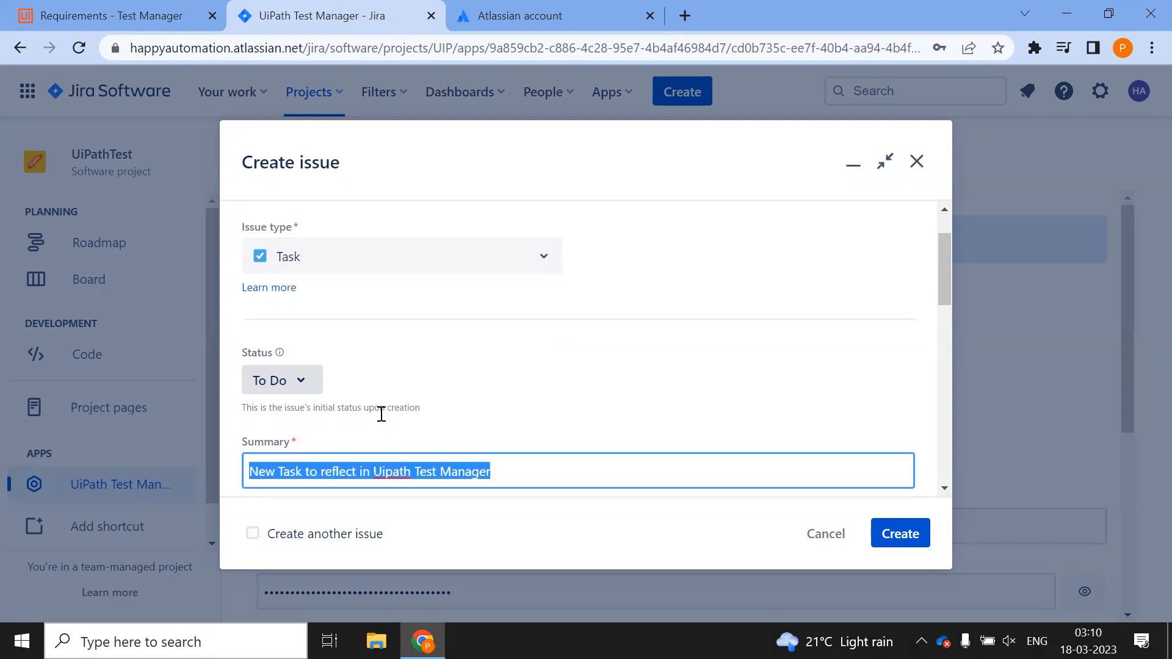
key("Tab")
key("ctrl+v")
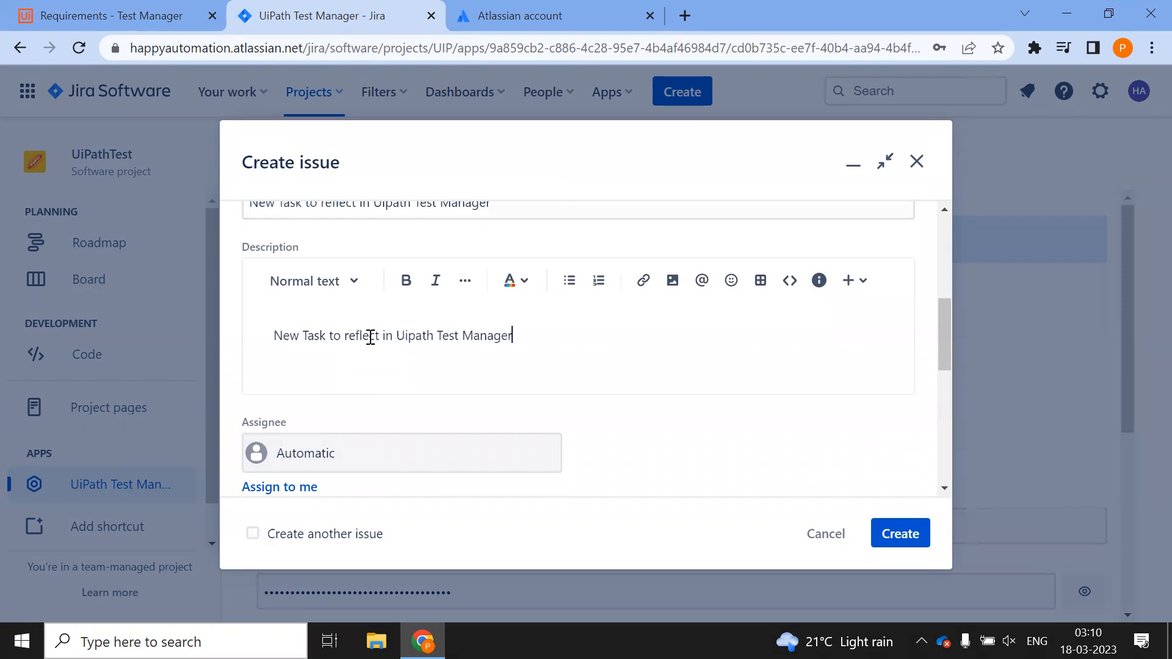
left_click(901, 535)
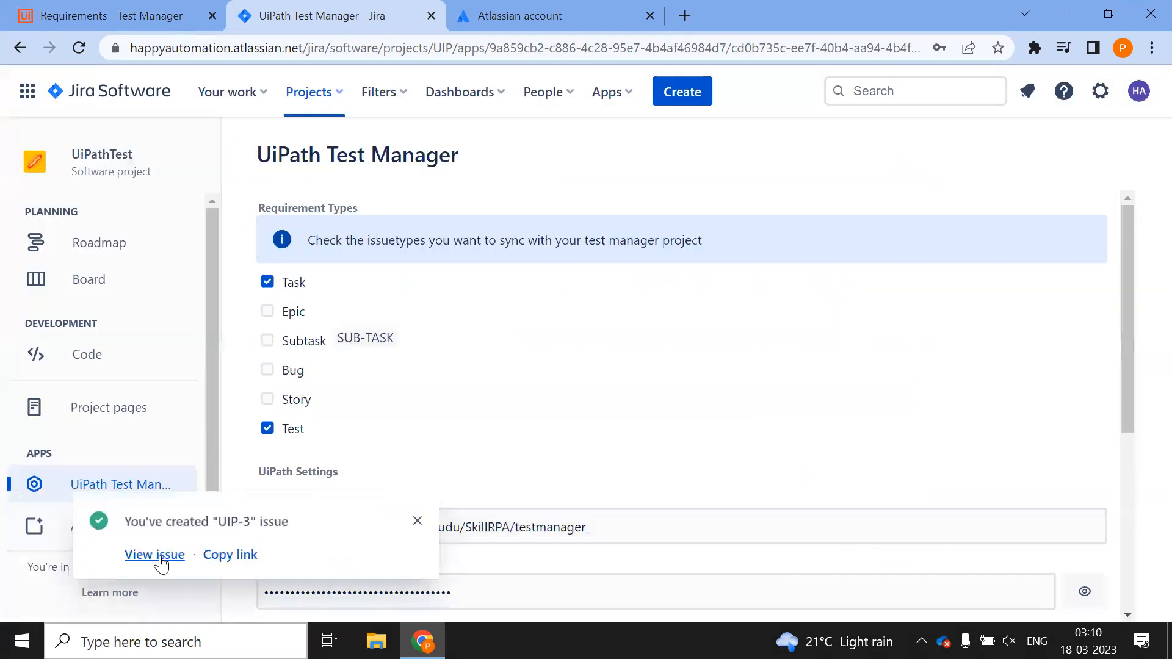
left_click(153, 555)
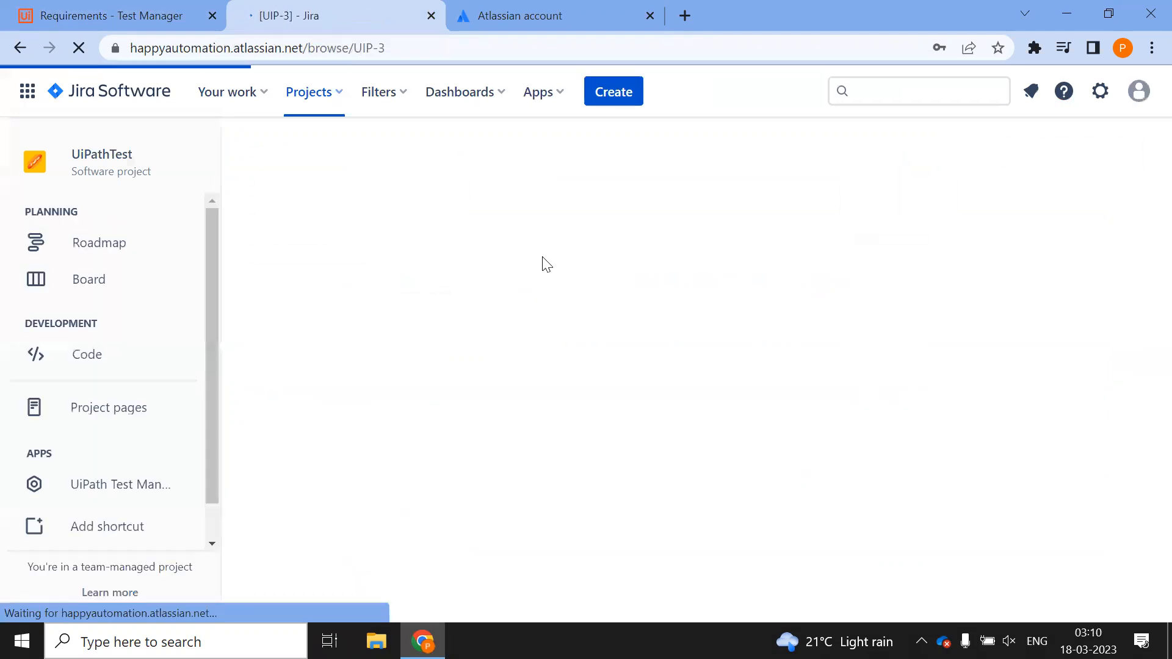
left_click(98, 16)
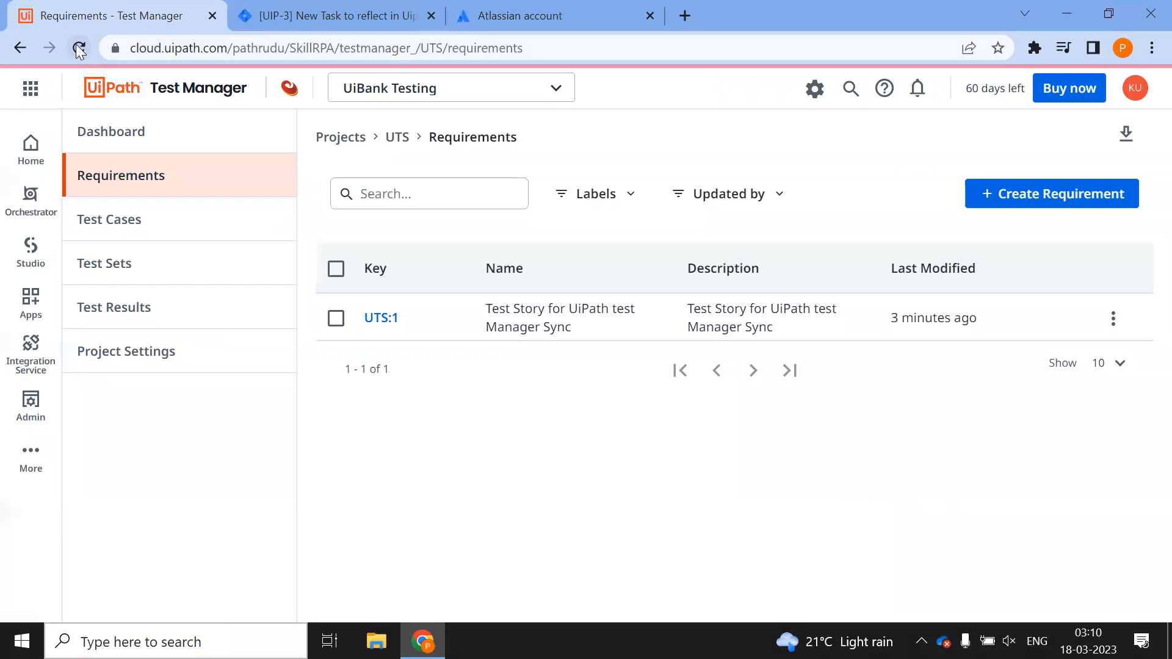
Reload requirements so UTS:2 'New Task to reflect in Uipath Test Manager' appears, cross-checking Jira UIP-3
left_click(78, 48)
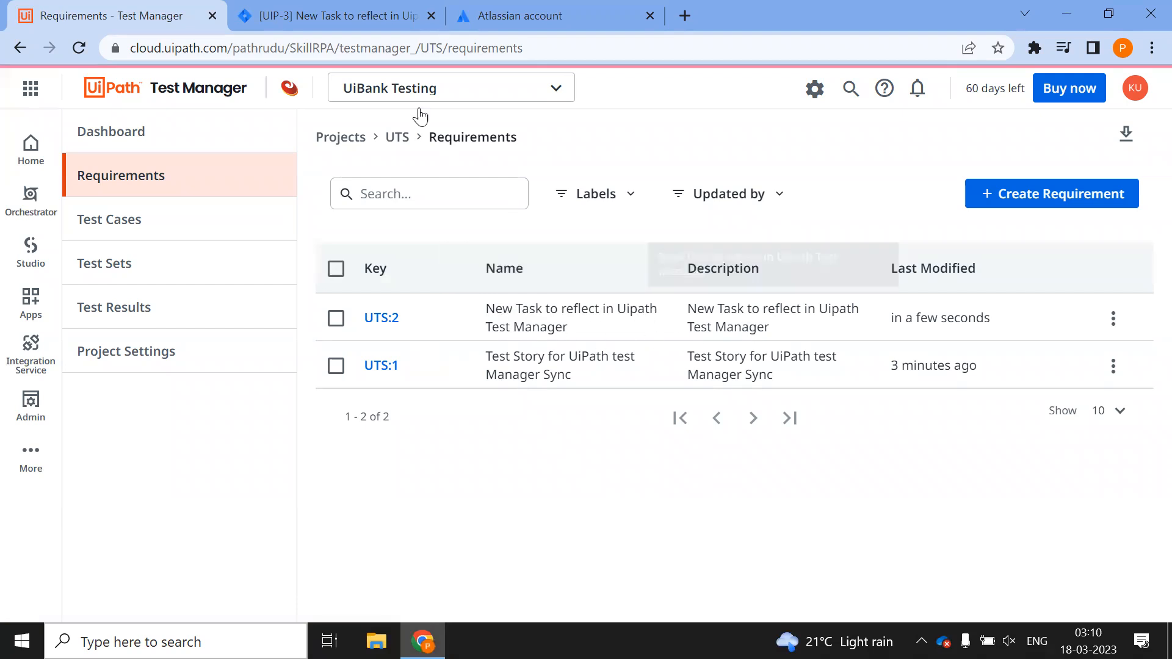
left_click(332, 15)
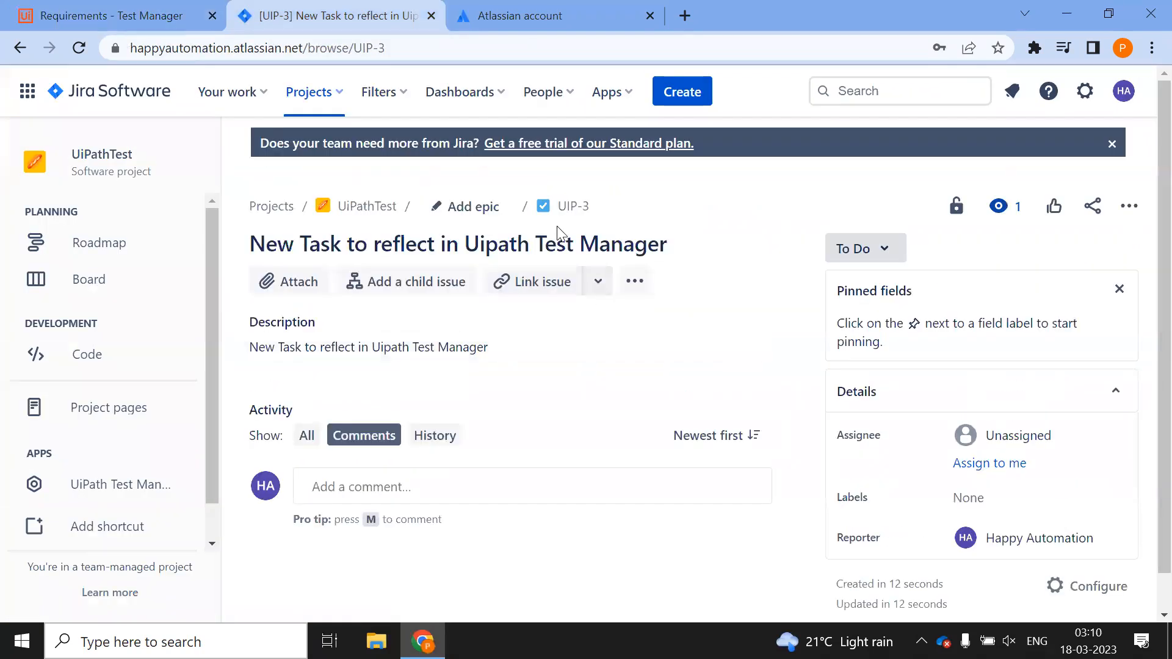
left_click(109, 15)
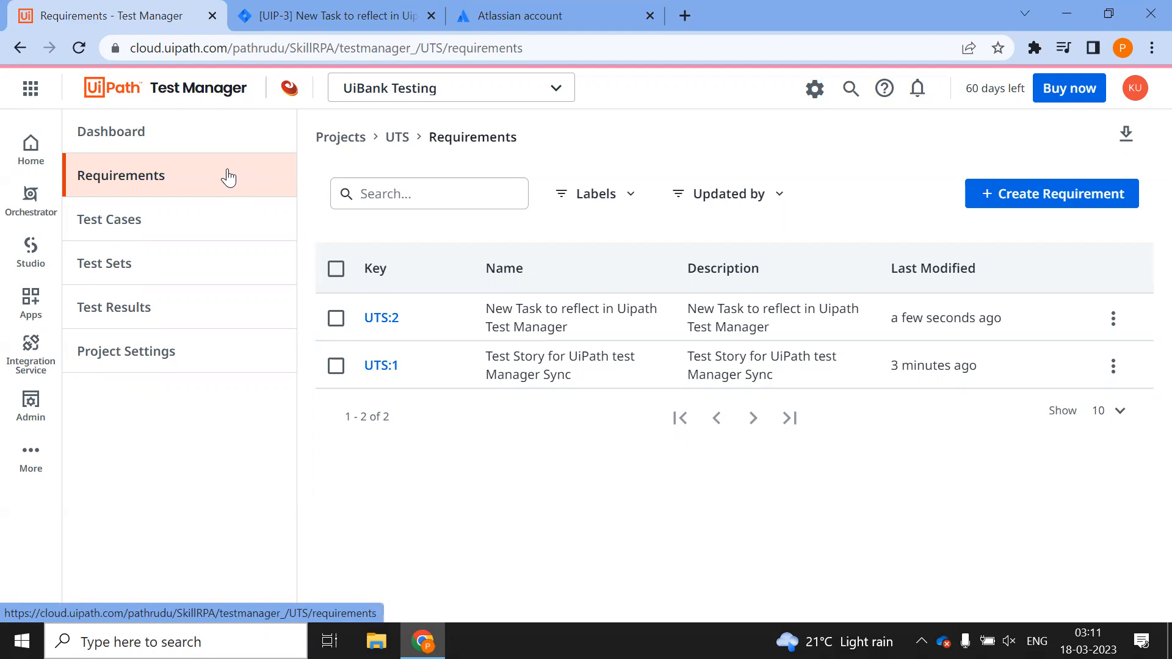
left_click(157, 347)
left_click(491, 186)
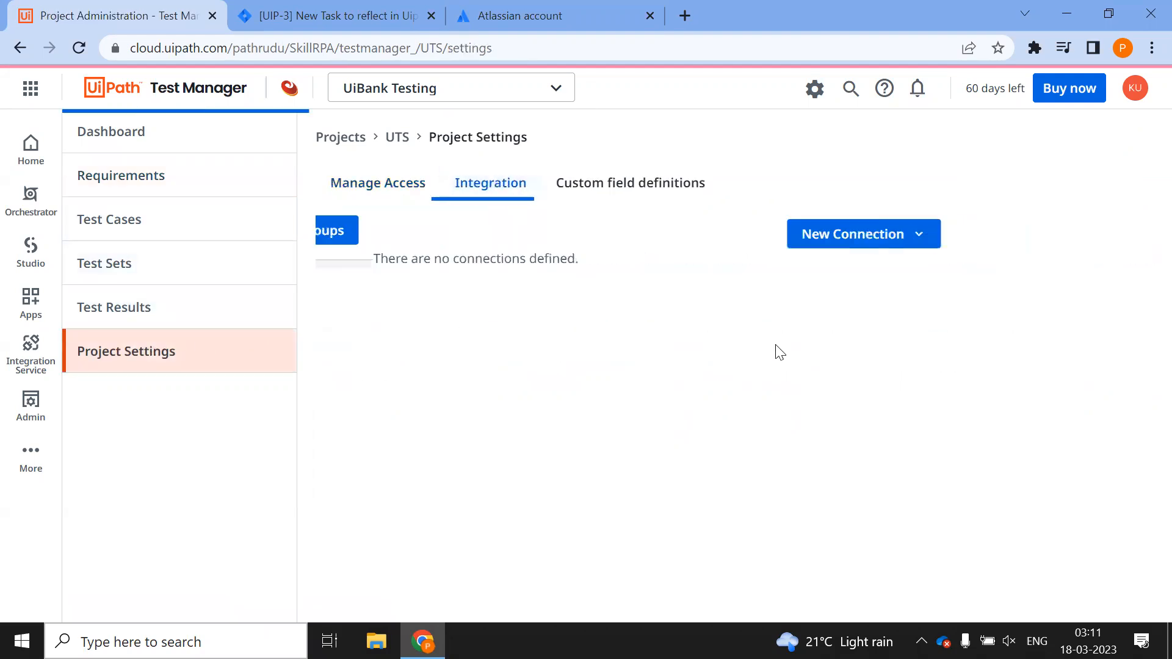
left_click(868, 305)
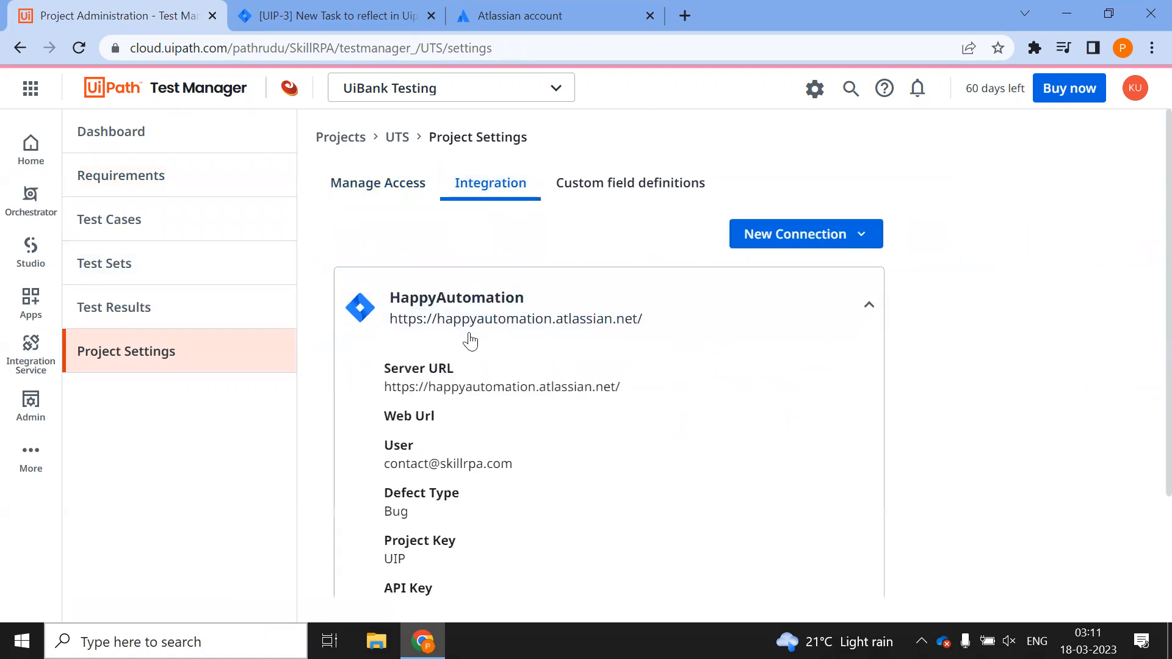
scroll(468, 338, "down", 2)
left_click_drag(415, 435, 369, 434)
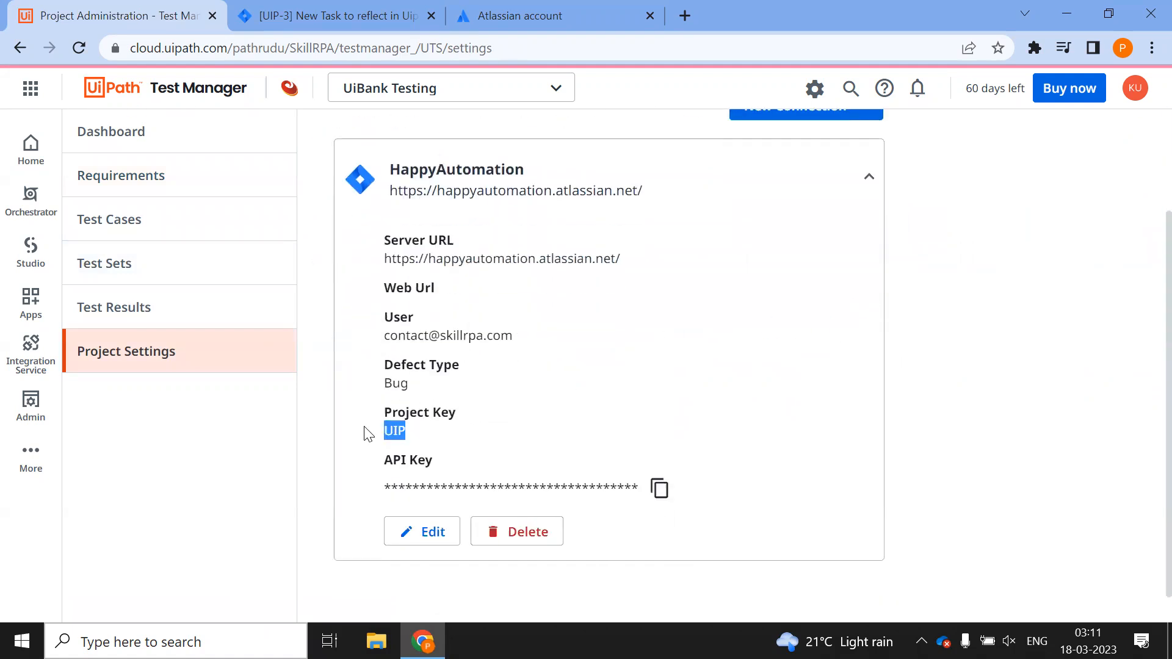
left_click(354, 14)
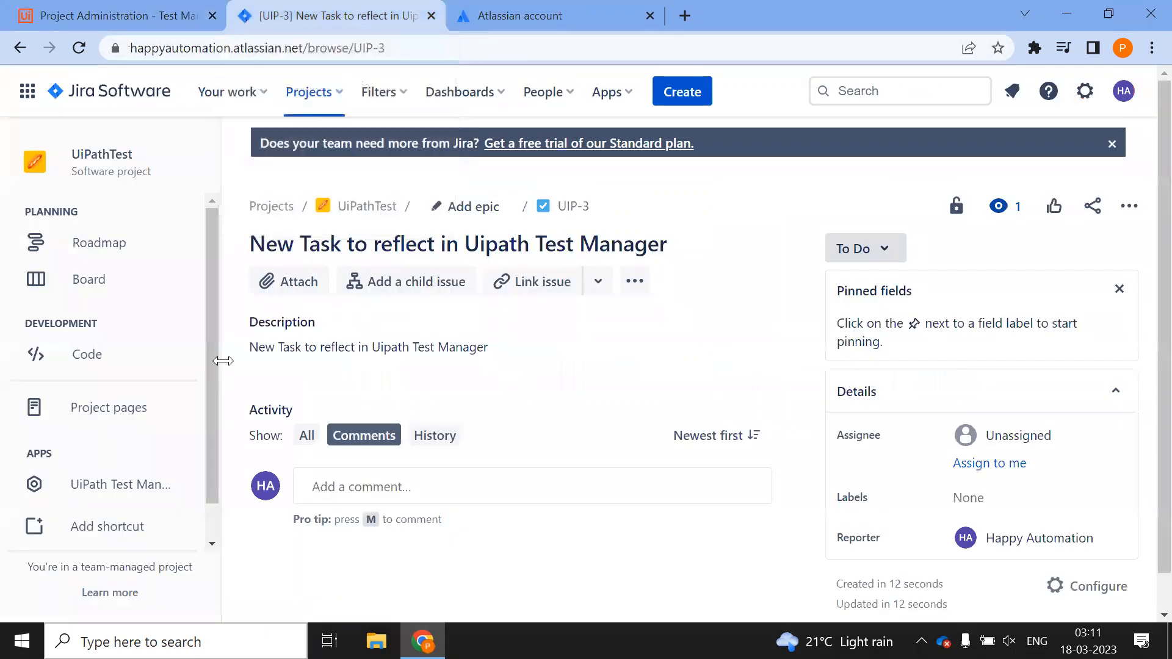
left_click(126, 494)
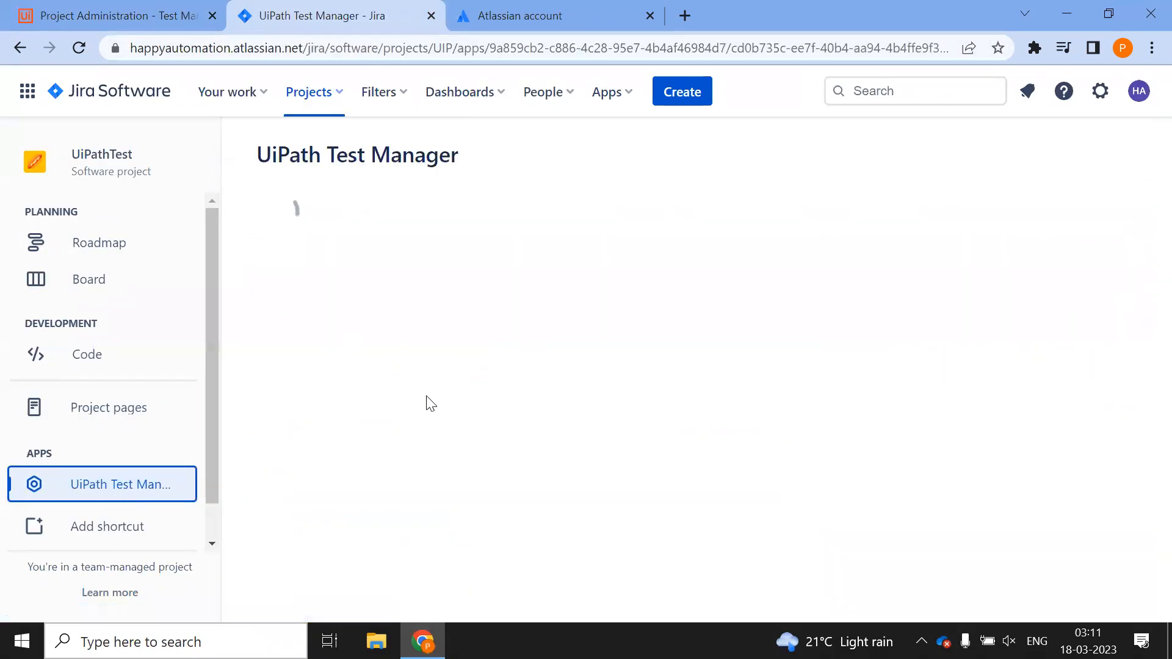
left_click(149, 17)
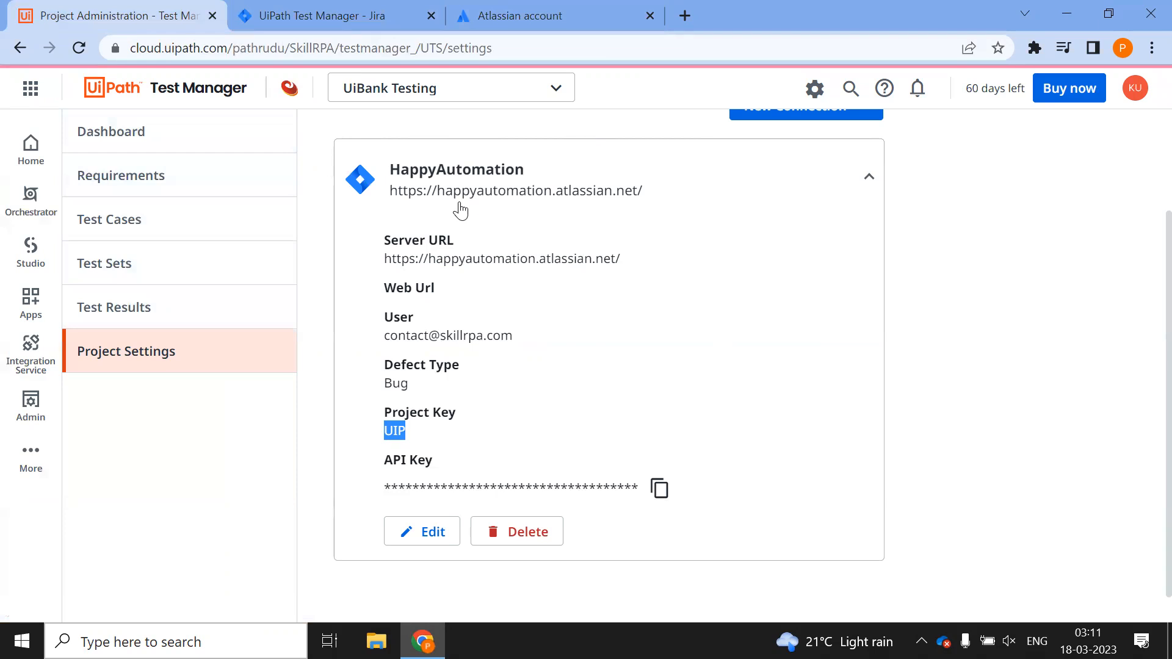
left_click(928, 340)
scroll(594, 370, "up", 2)
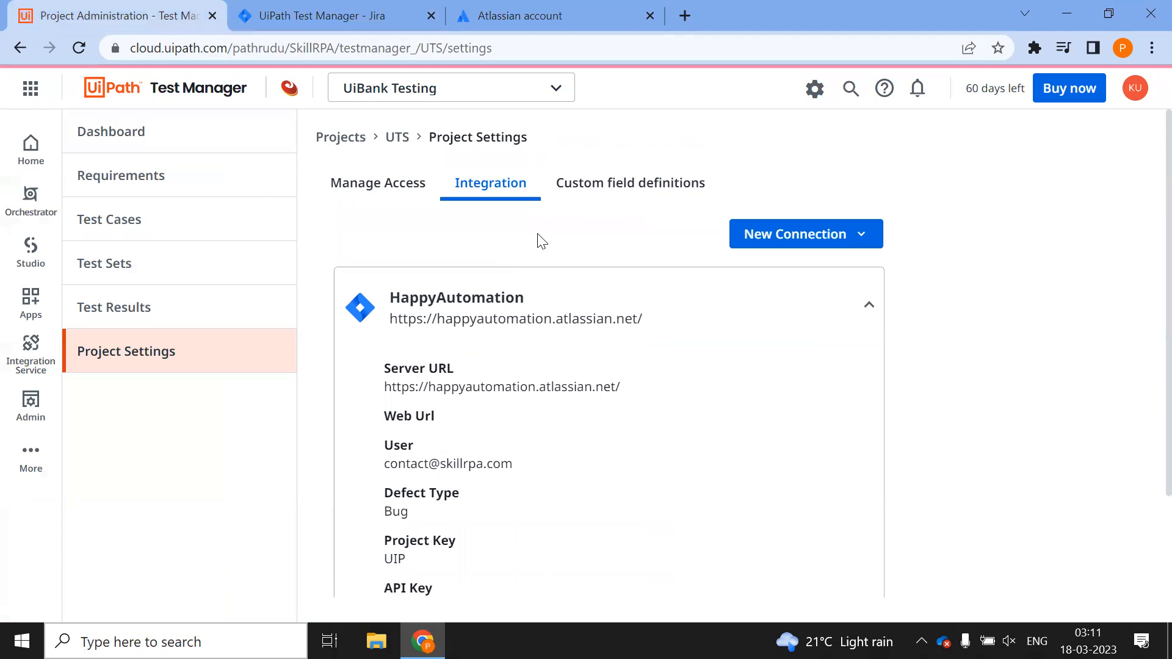
left_click(796, 235)
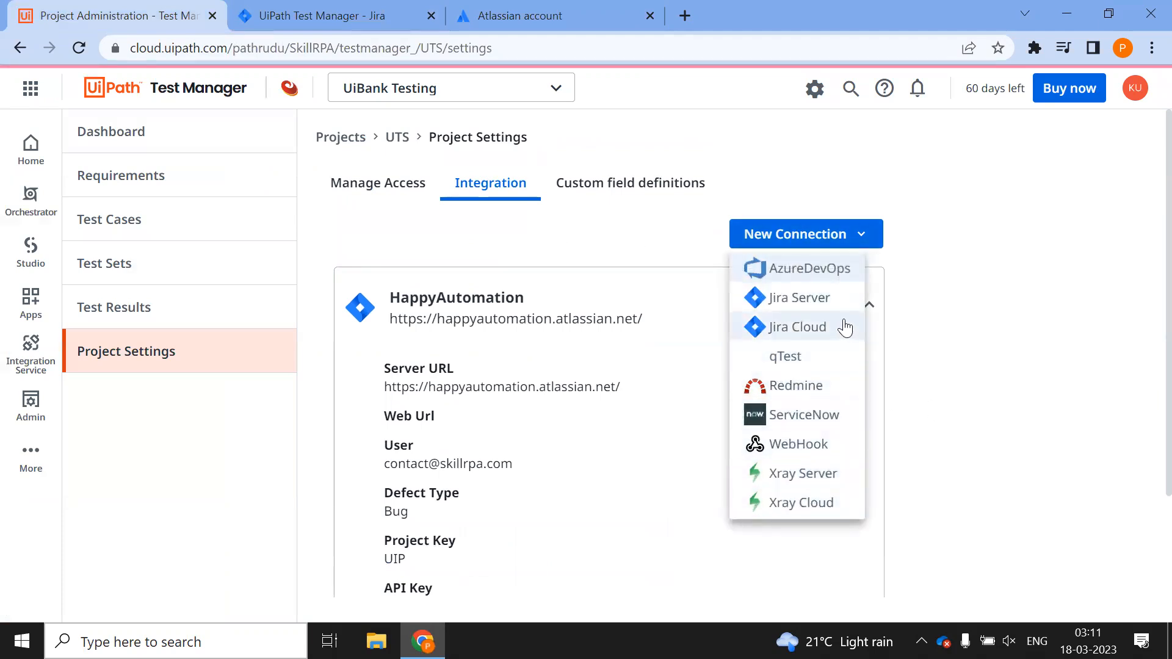
left_click(995, 330)
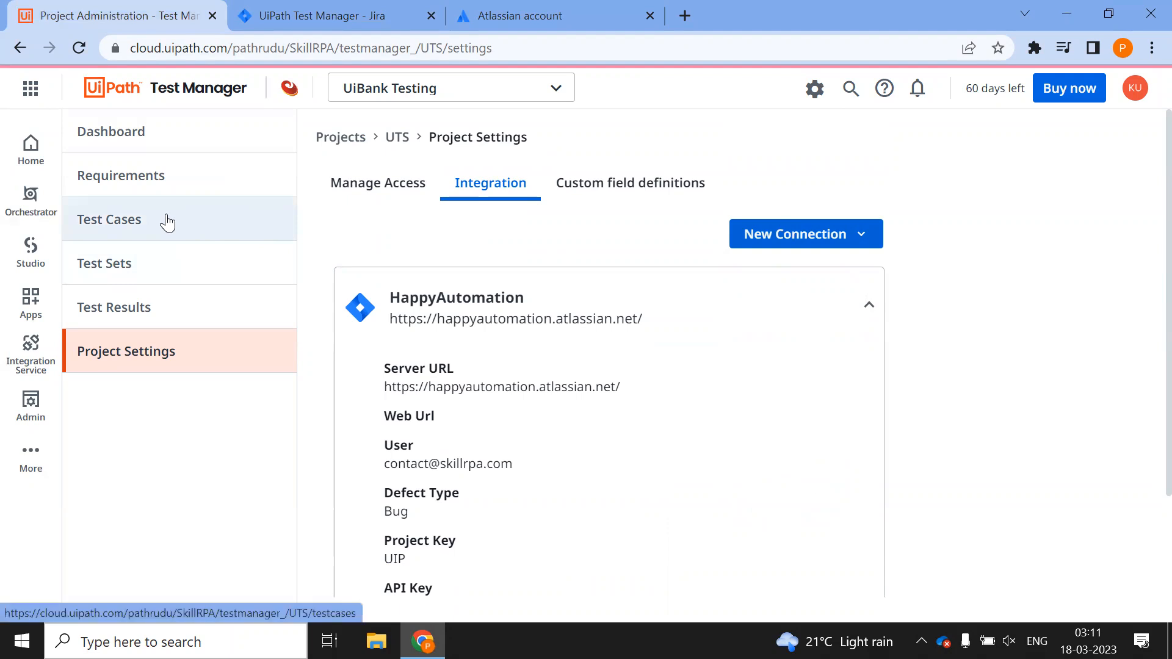
left_click(146, 181)
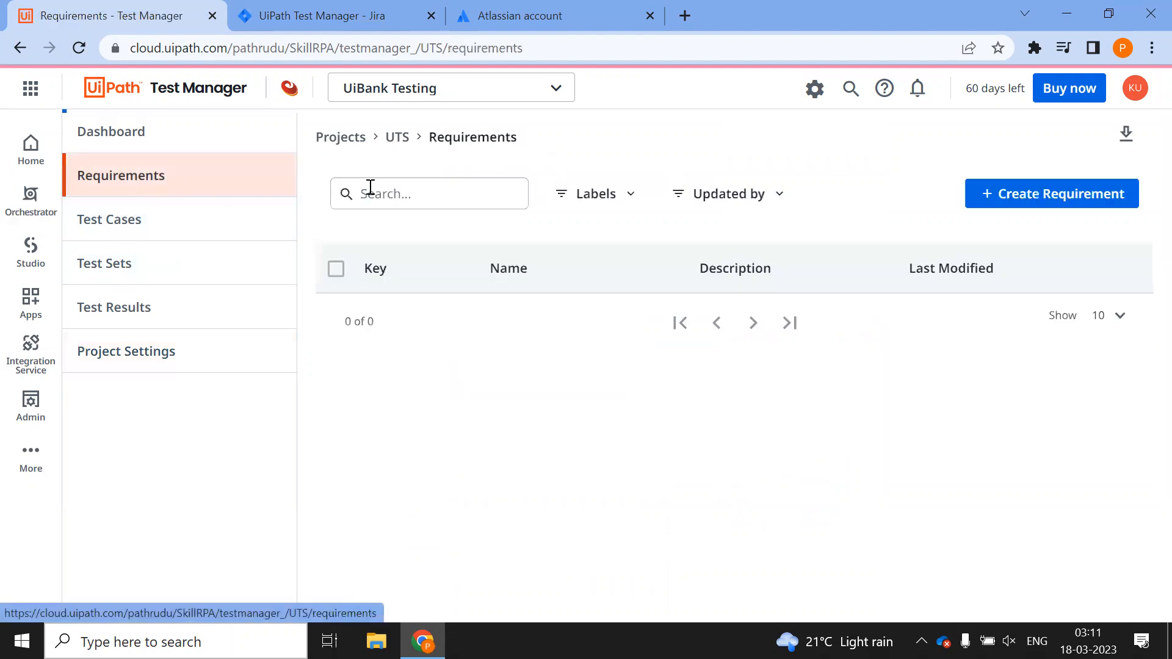